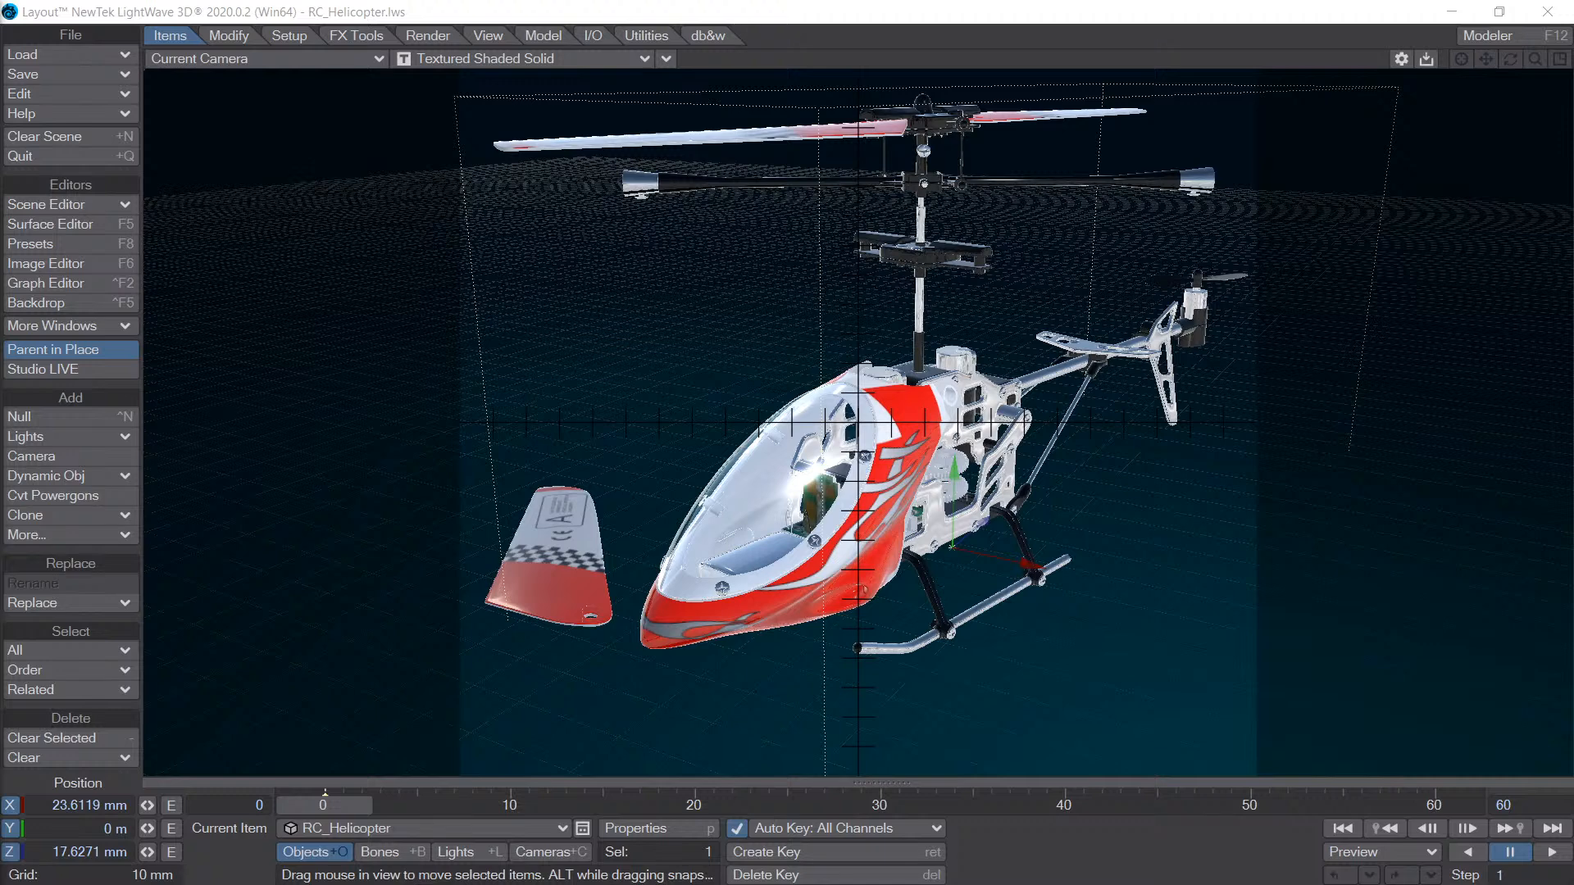
- Activate the db&w Pick Polygon tool and pick the empty background beside the helicopter, dismissing the pick options
left_click(1077, 50)
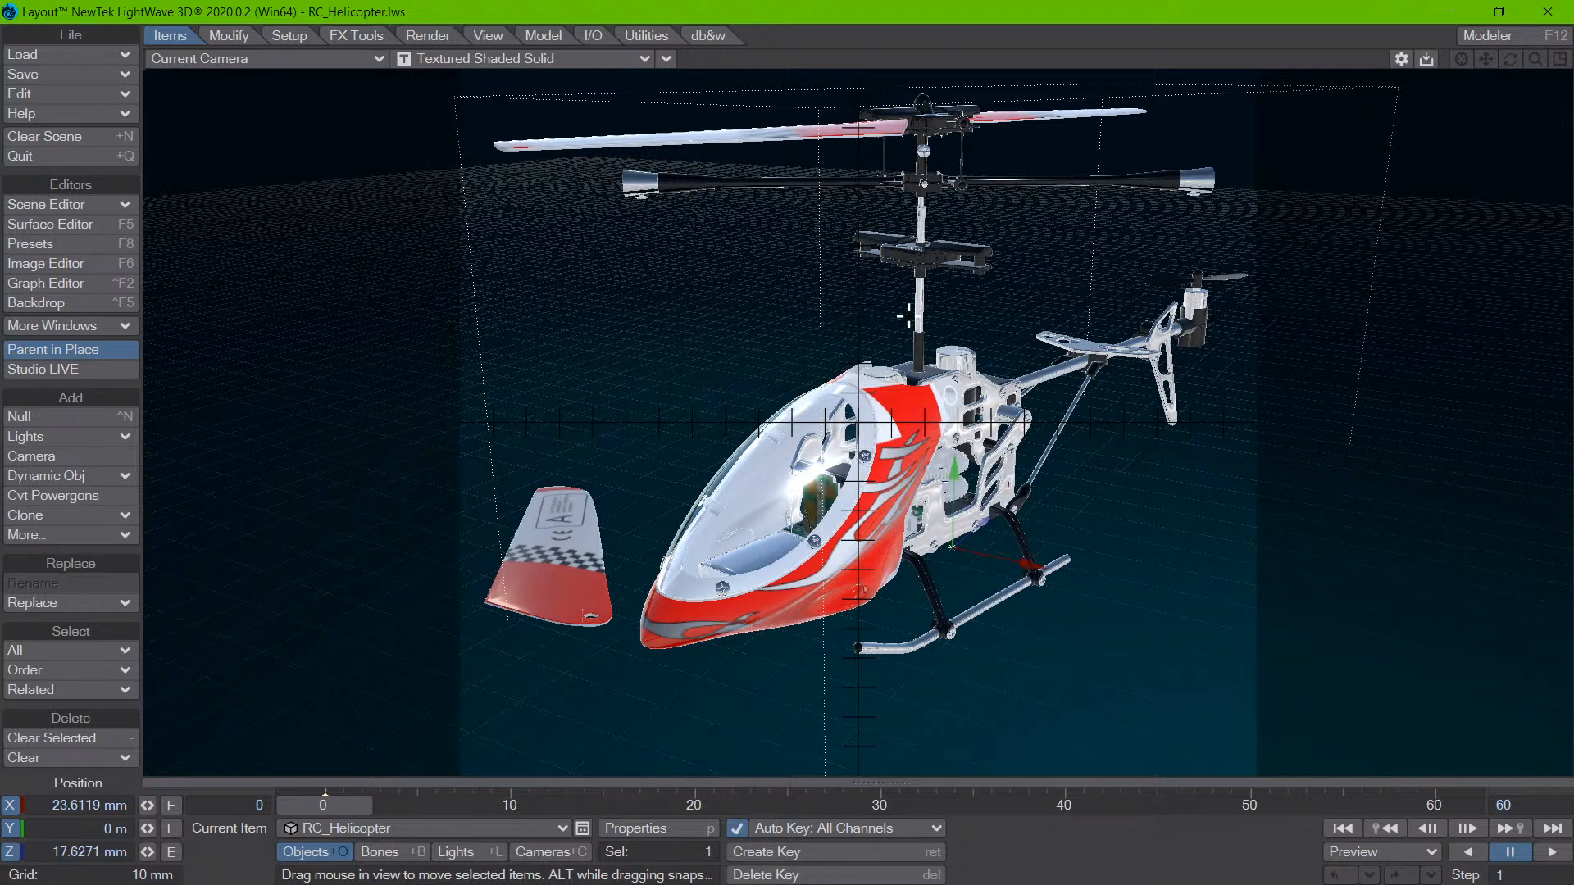
left_click(710, 37)
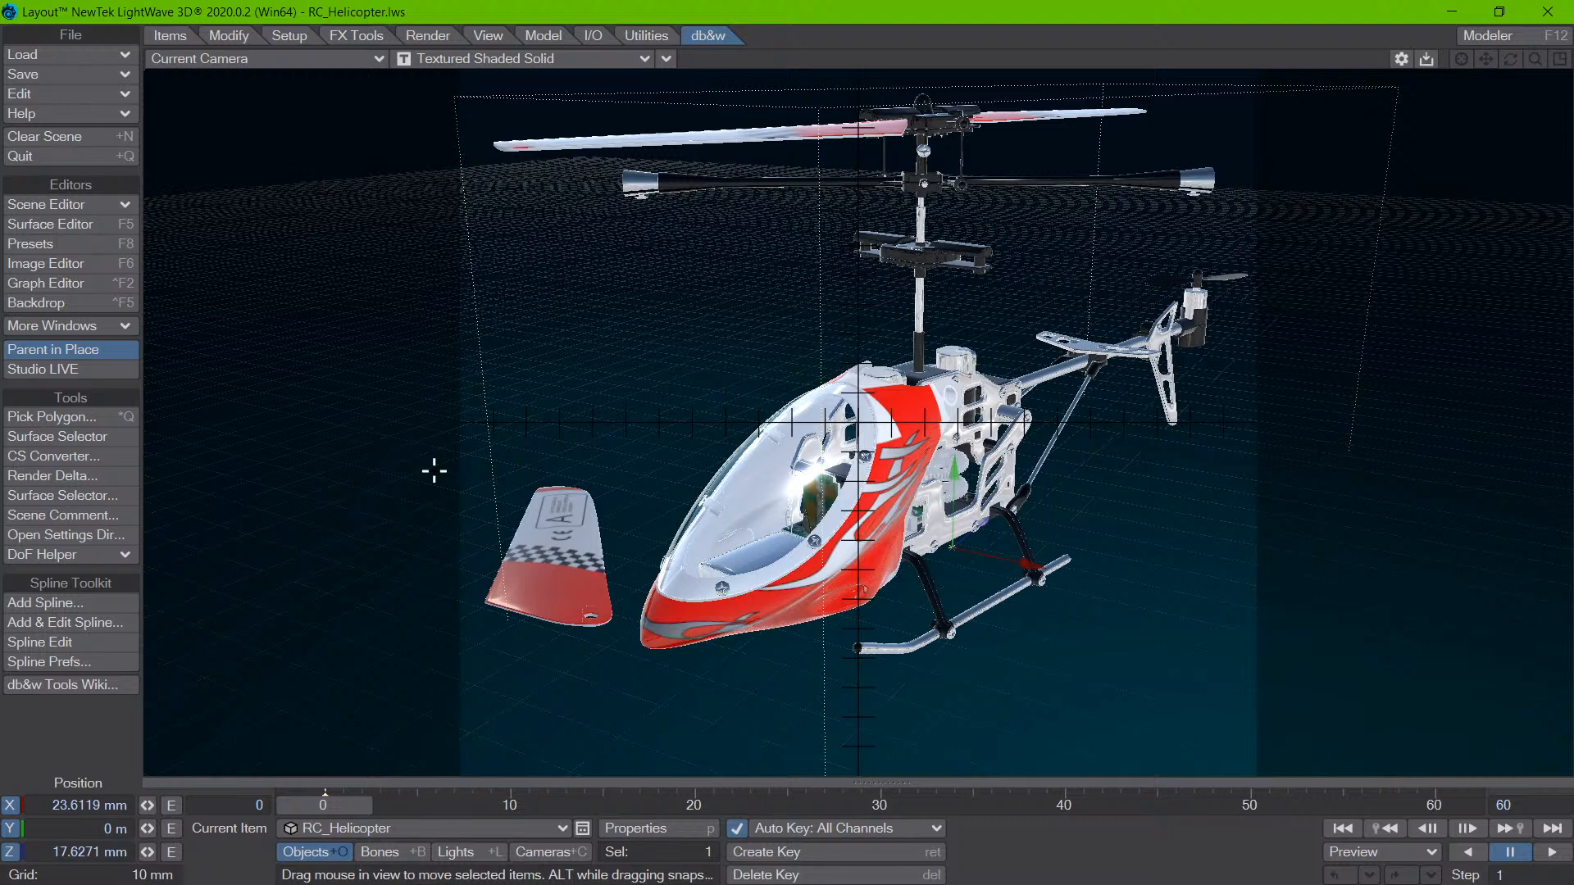
left_click(102, 419)
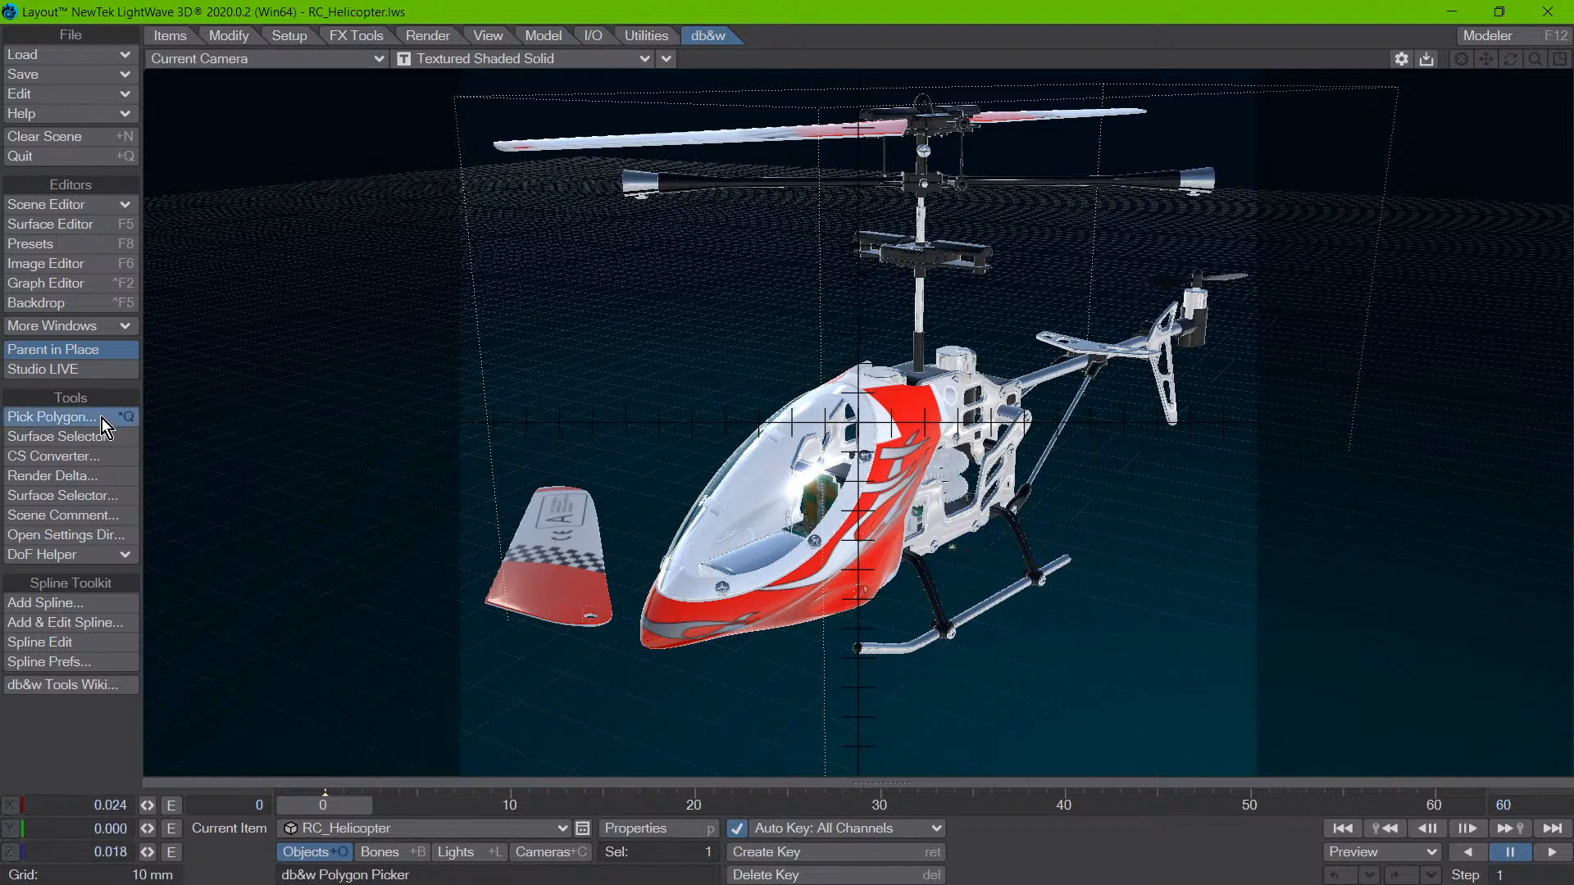
right_click(425, 432)
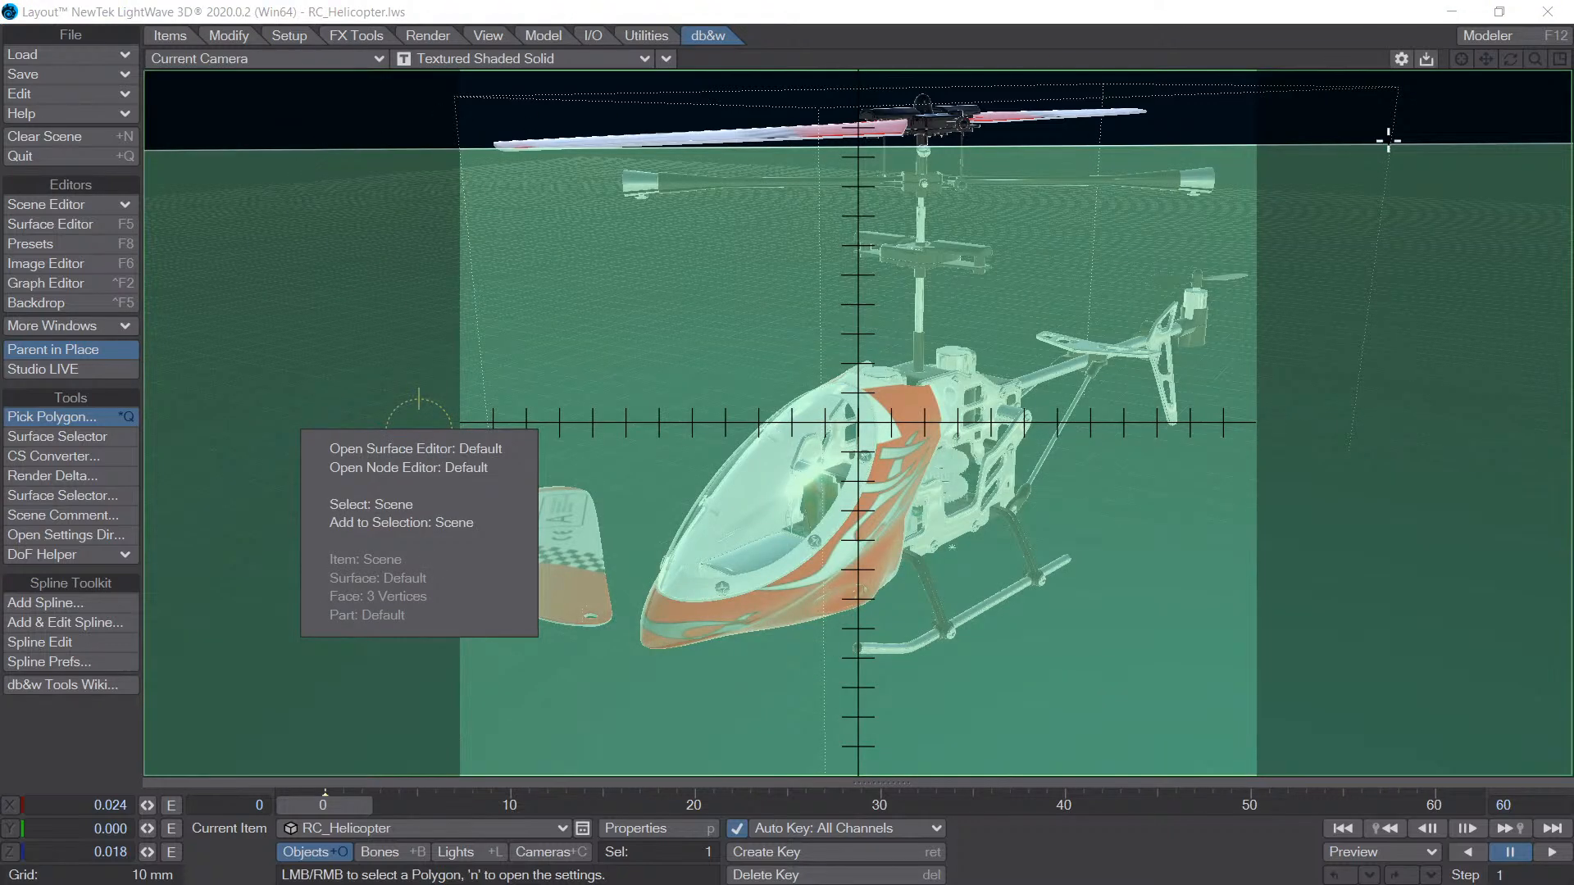
left_click(1408, 455)
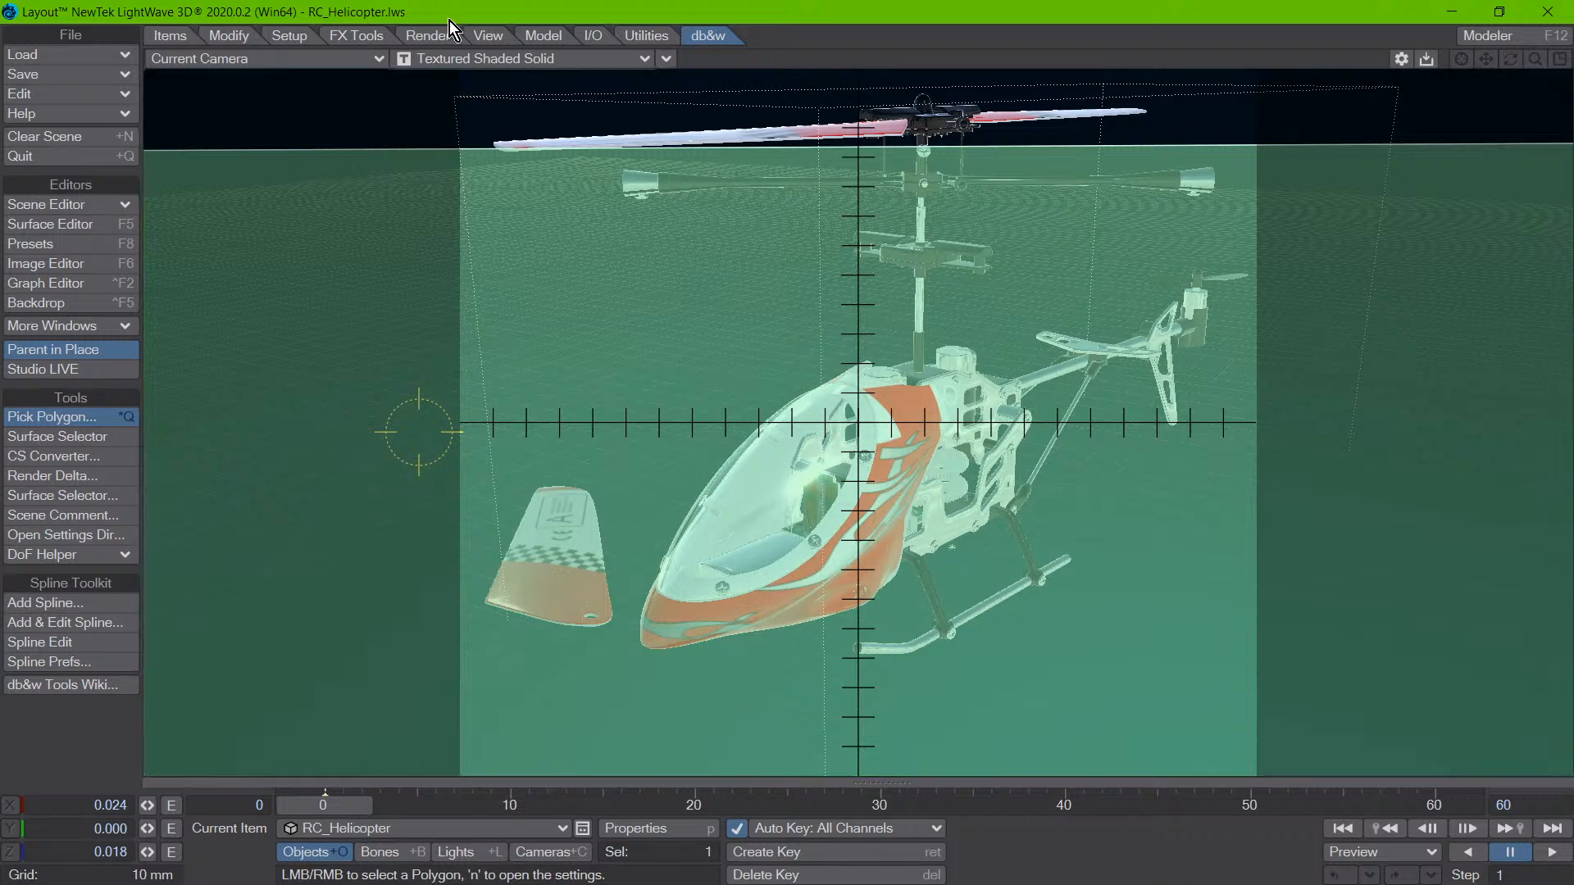
- Pick polygons on the helicopter's canopy, red body and rotor linkage to check which item and surface each belongs to
left_click(774, 481)
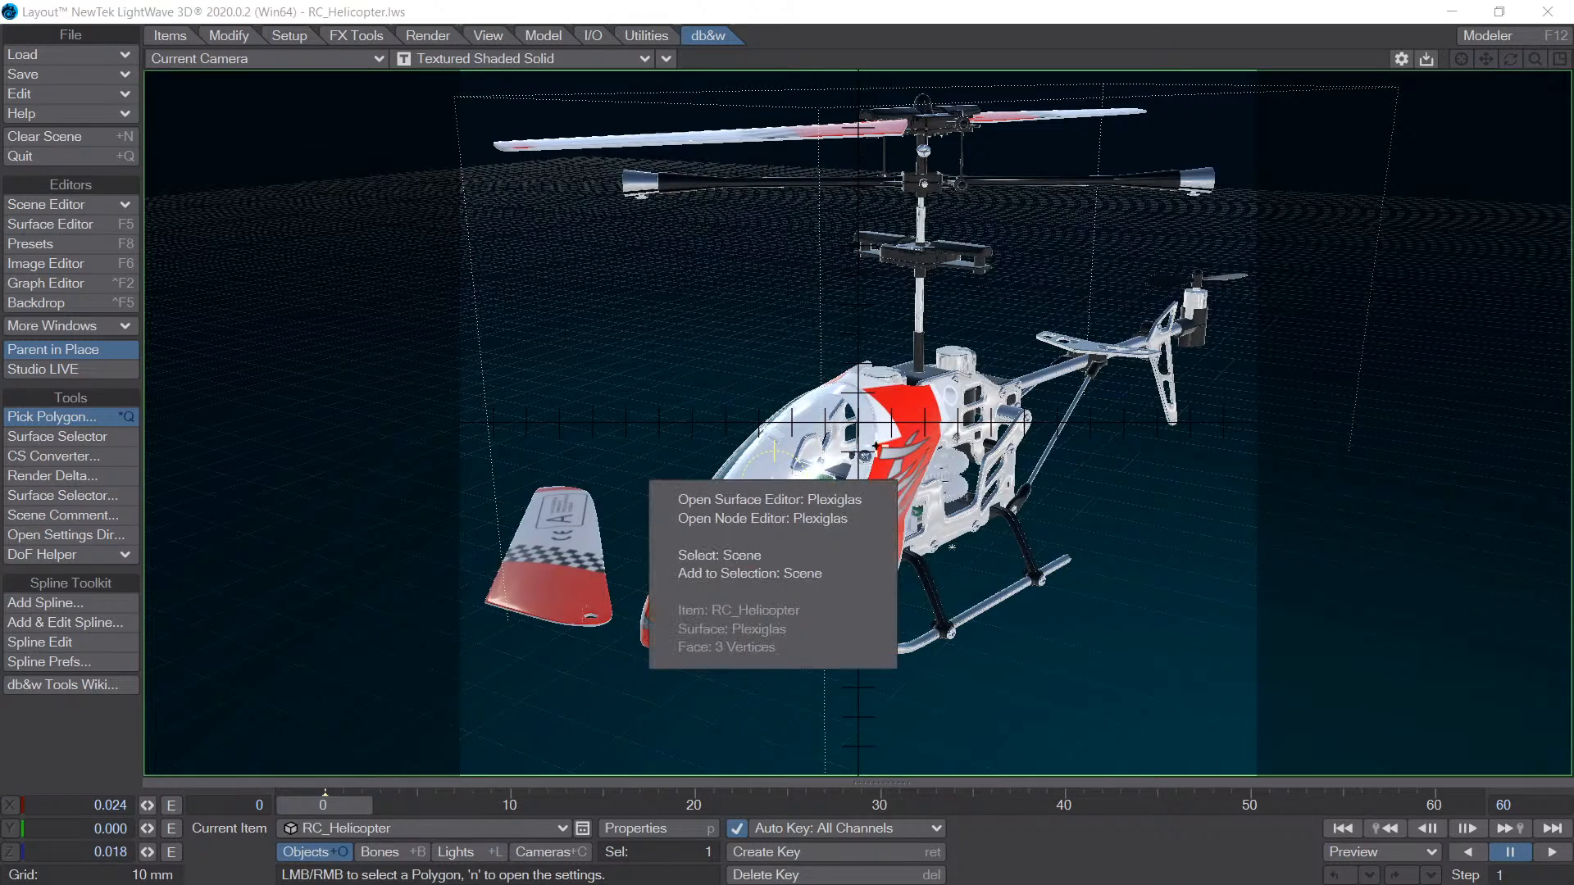
left_click(900, 407)
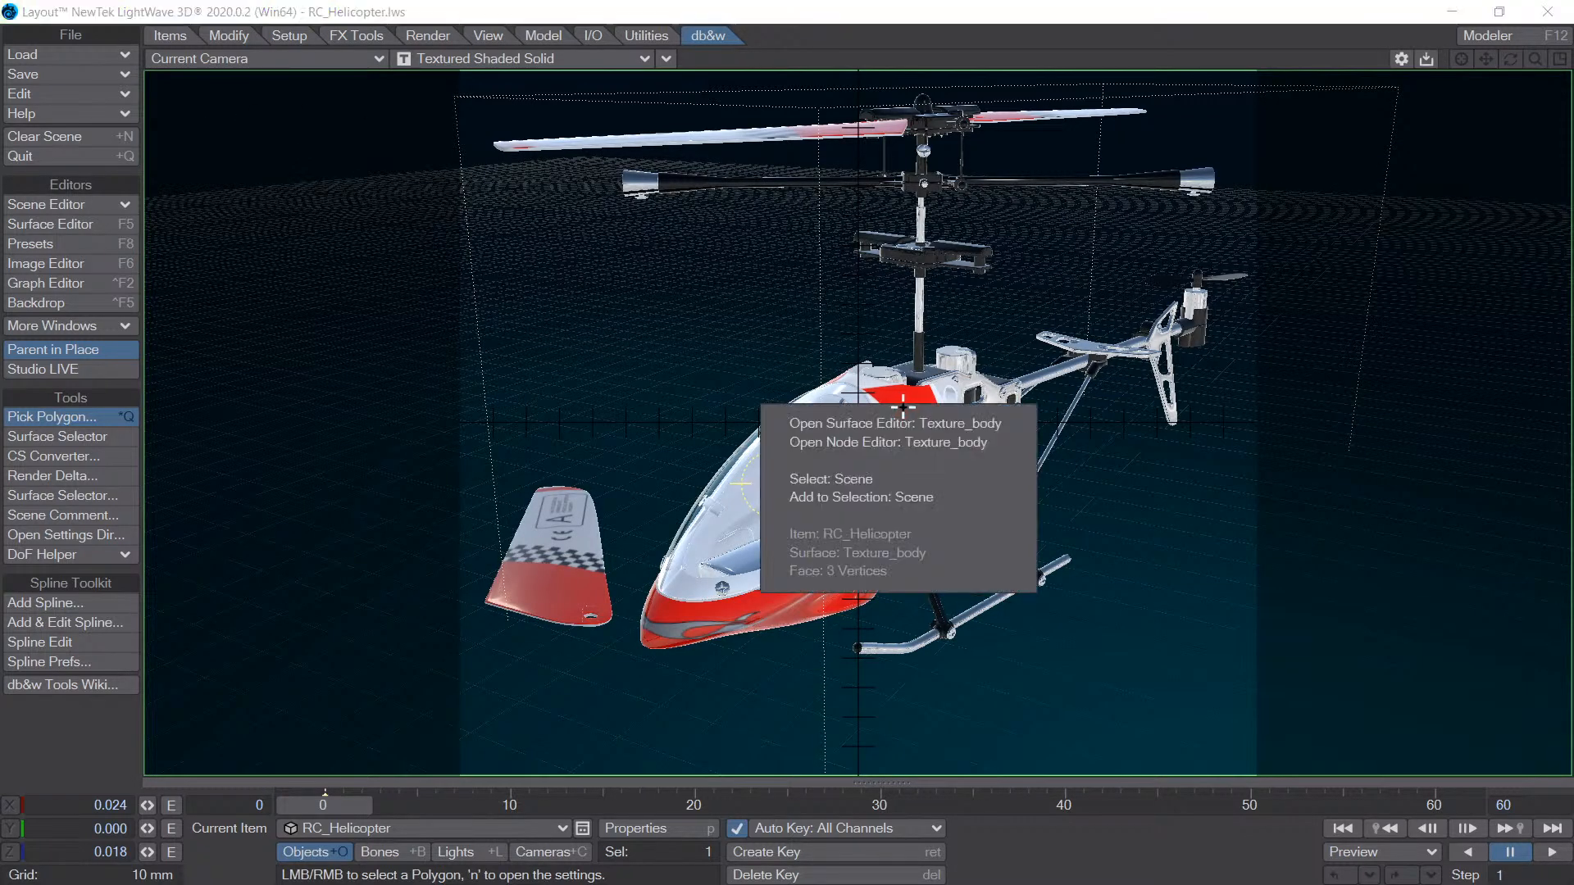
left_click(960, 377)
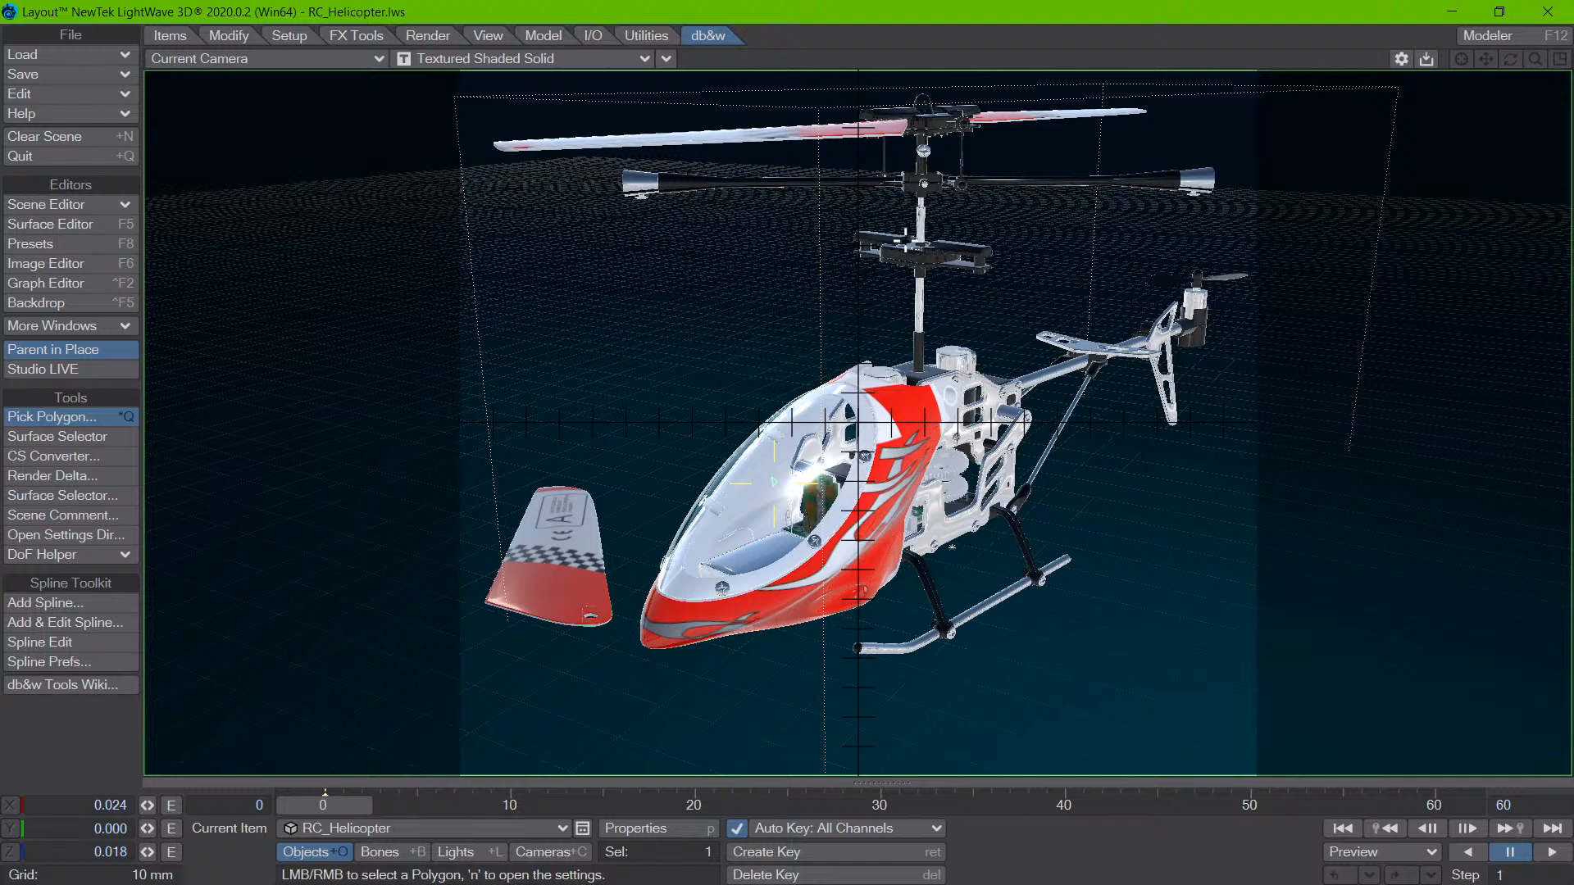
left_click(913, 256)
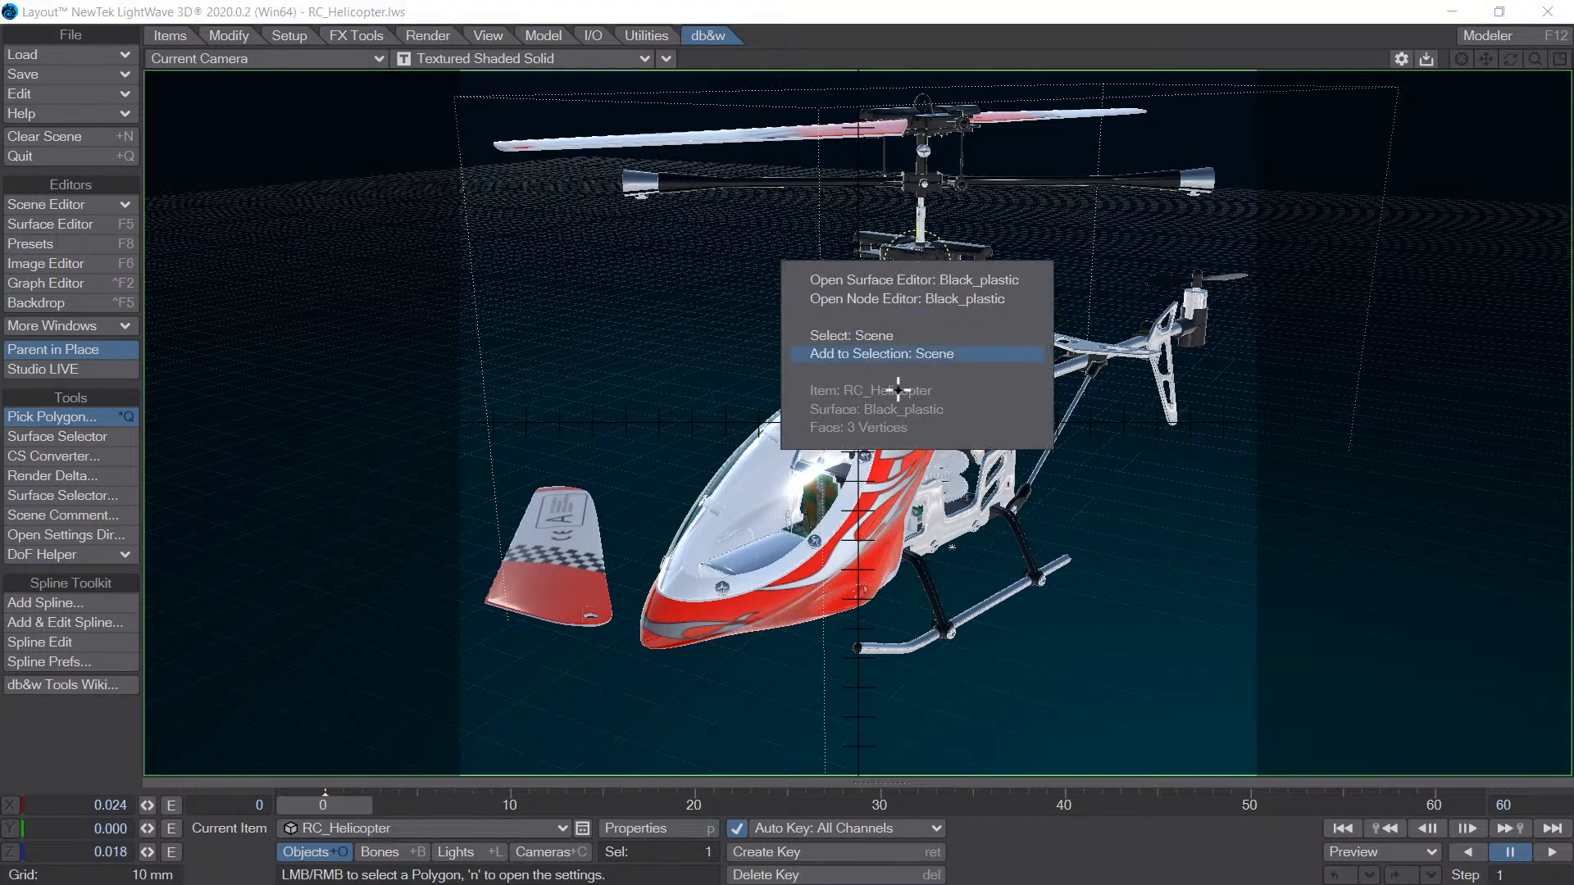
left_click(871, 554)
left_click(868, 492)
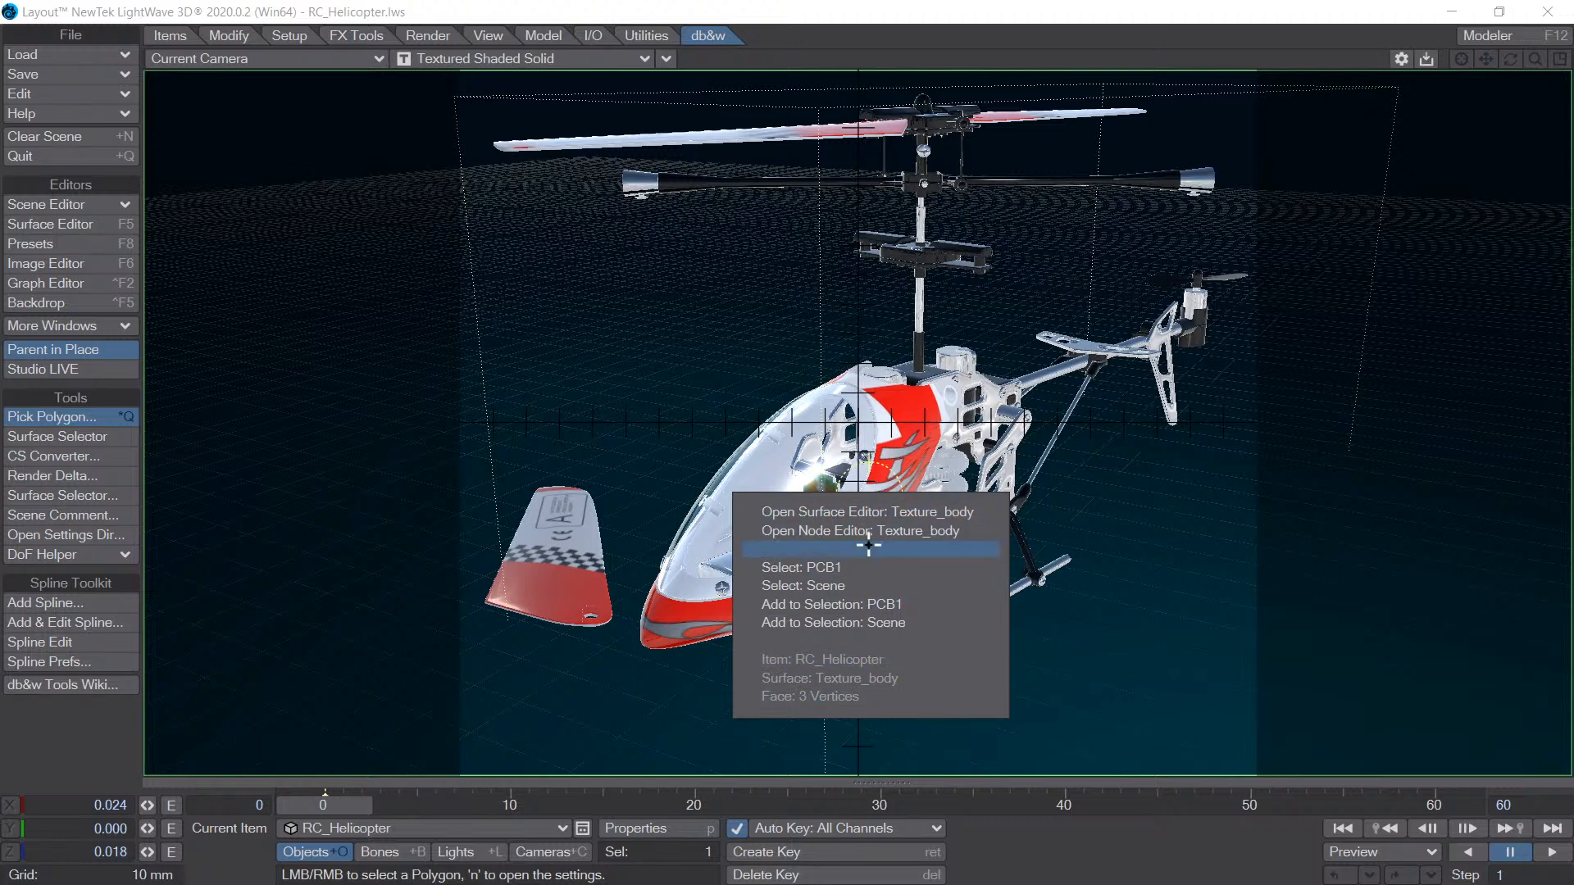
left_click(917, 402)
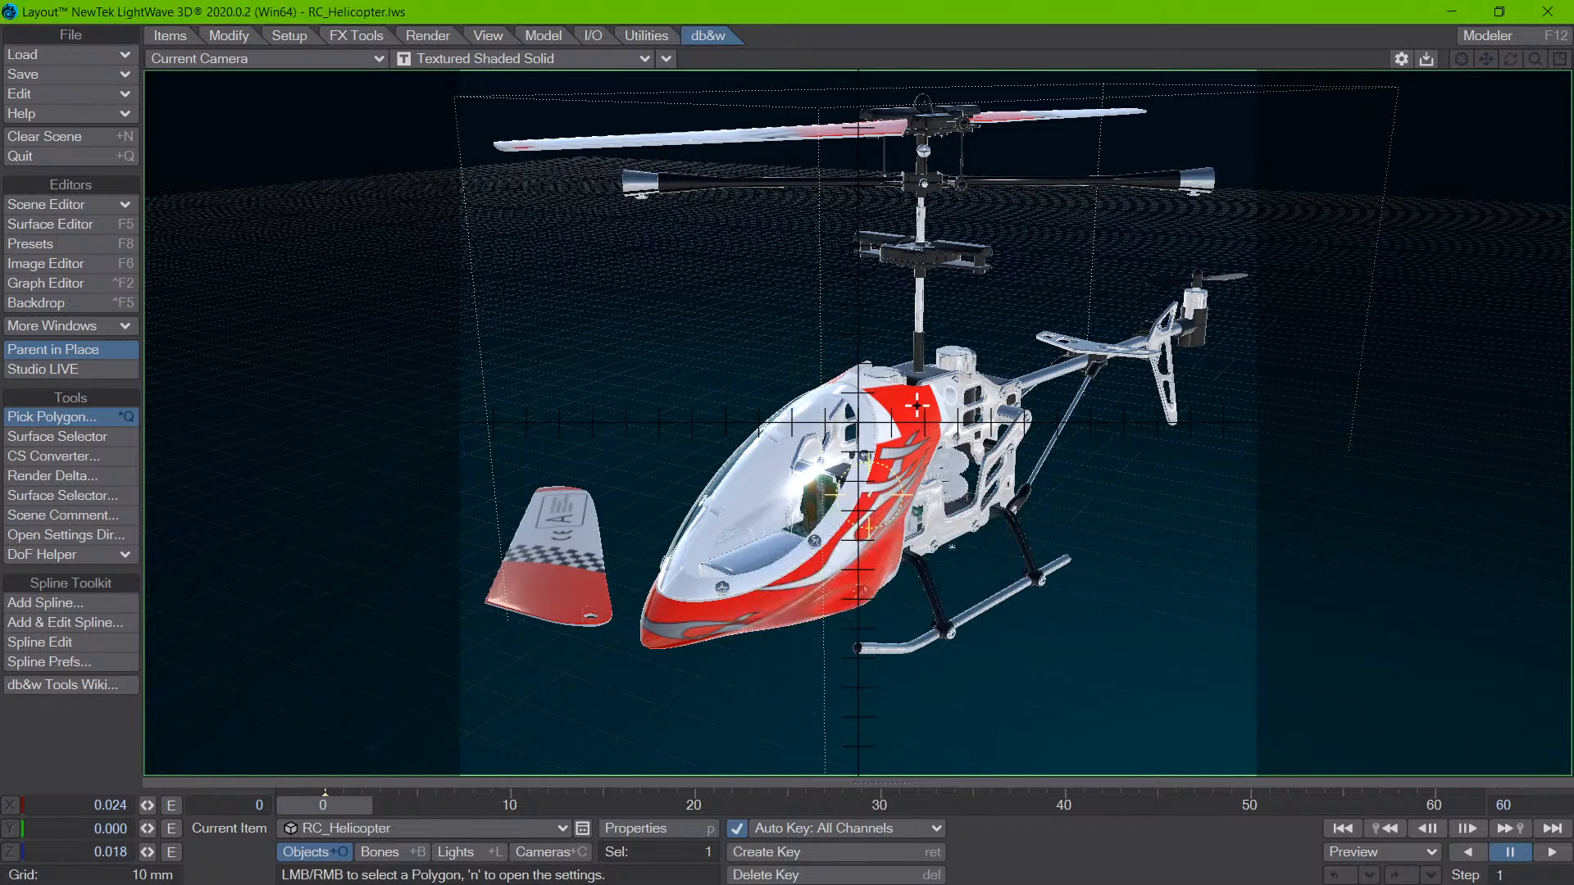
- Pick the red body and inspect Texture_body in the Surface Editor, widening the surface name column before closing the editor
right_click(917, 403)
left_click(923, 414)
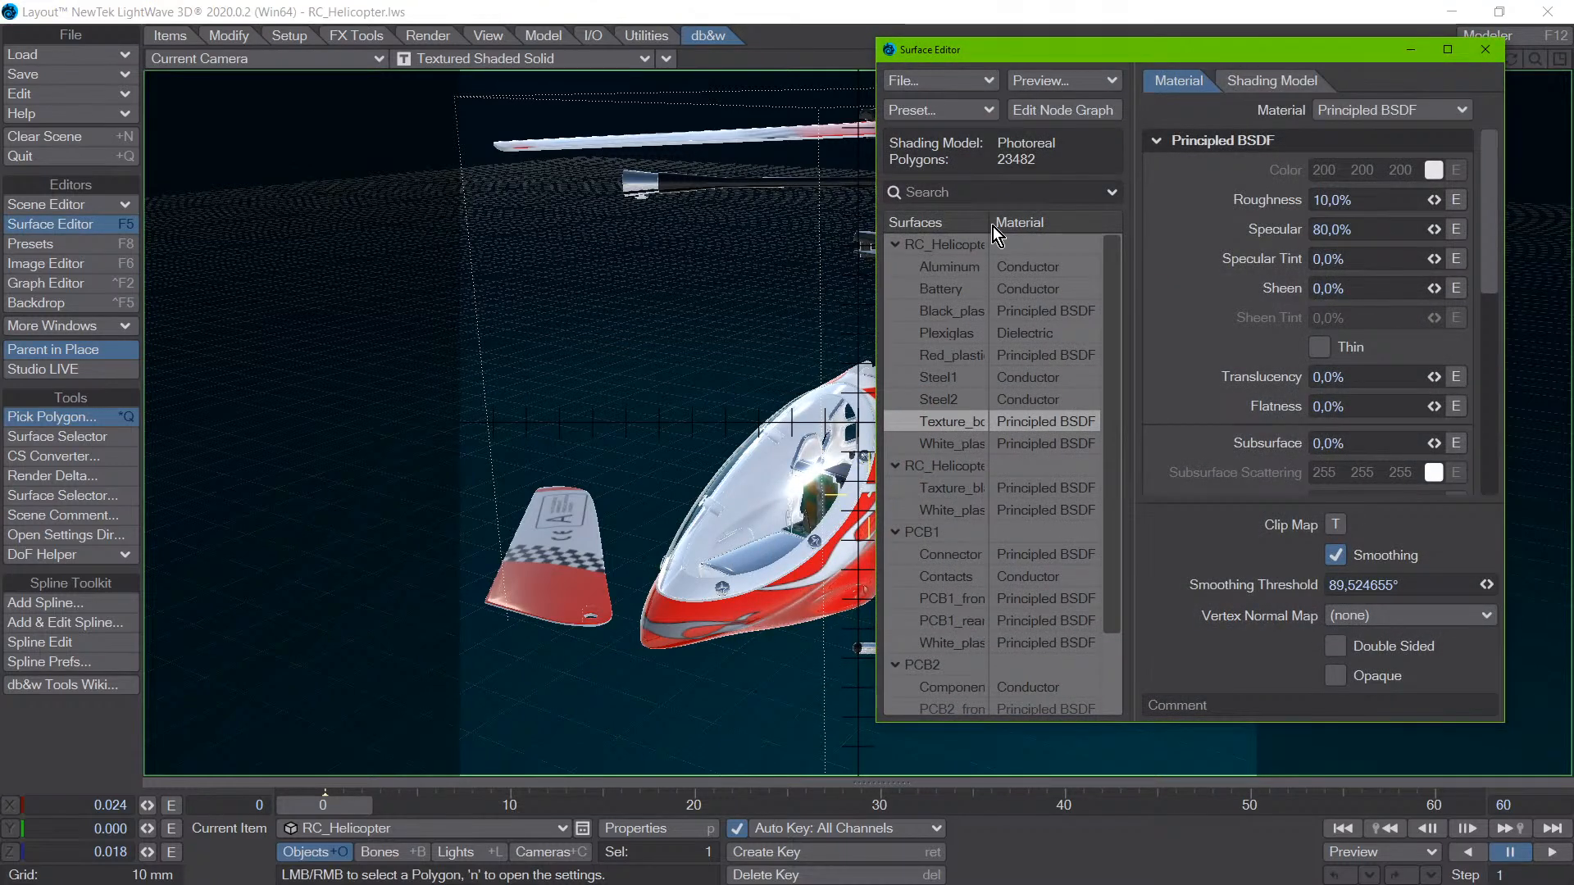
left_click_drag(990, 227, 1021, 229)
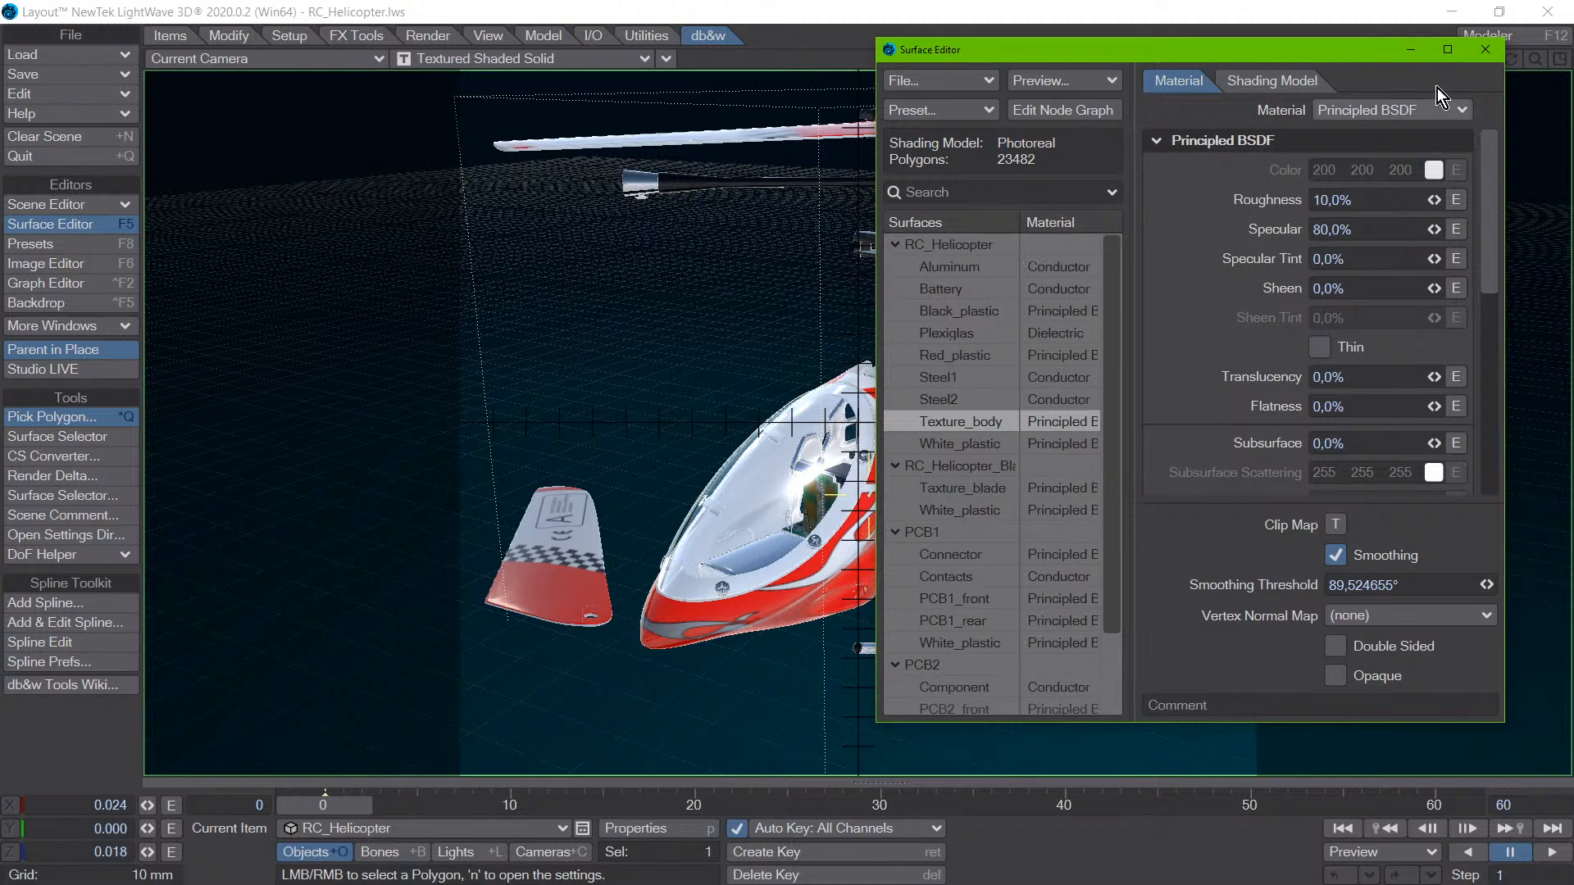
left_click(1482, 50)
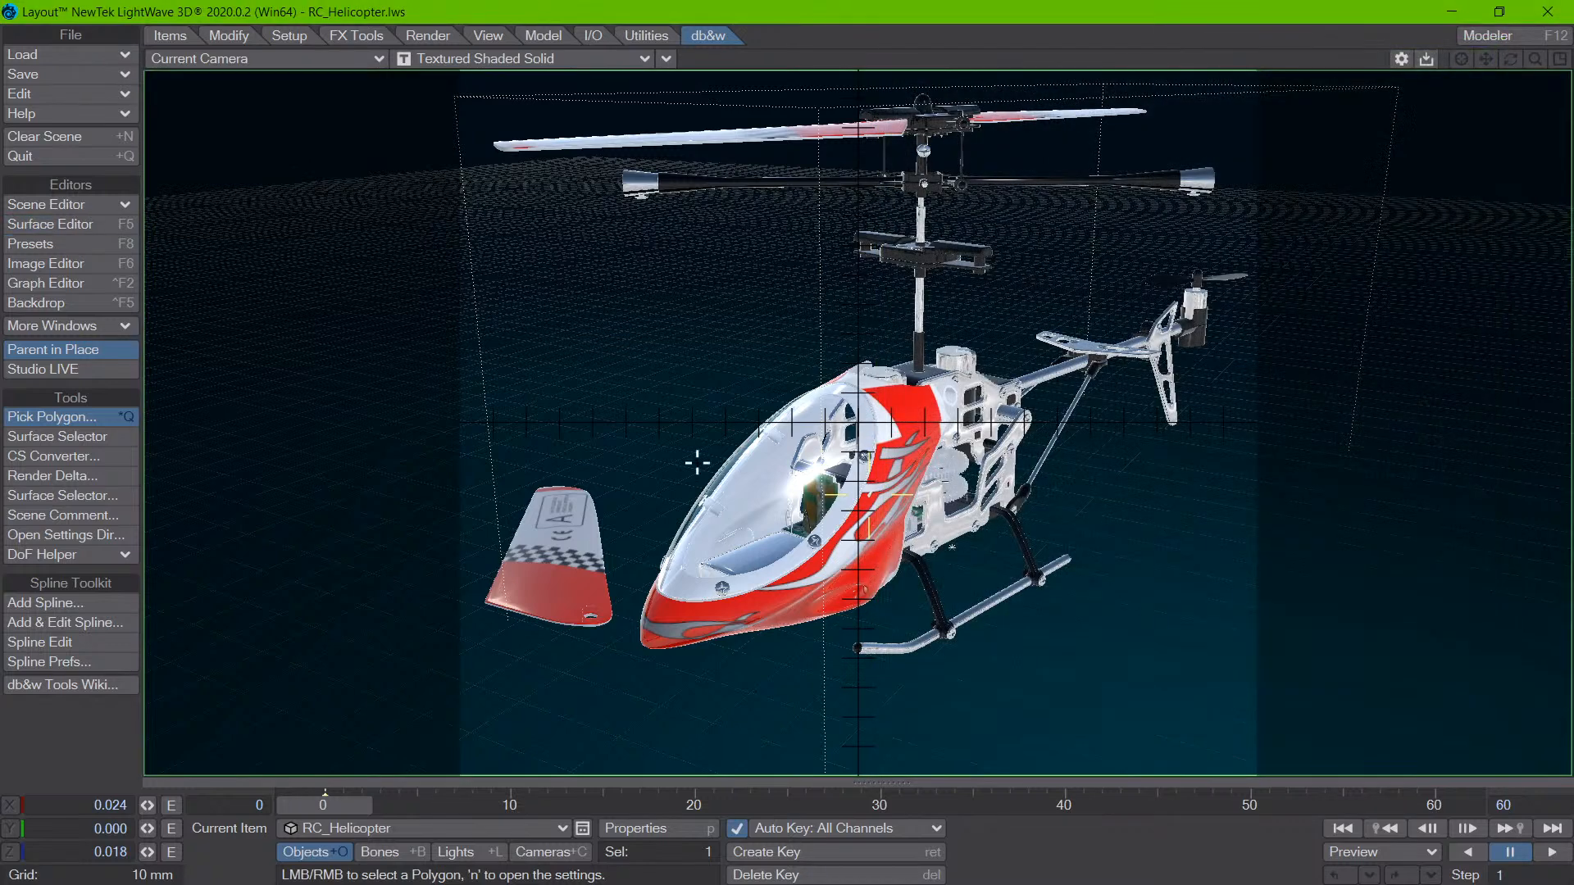
- Set the camera view to Wireframe and pick the canopy to open its Plexiglas surface in the Surface Editor, closing it after inspection
left_click(517, 64)
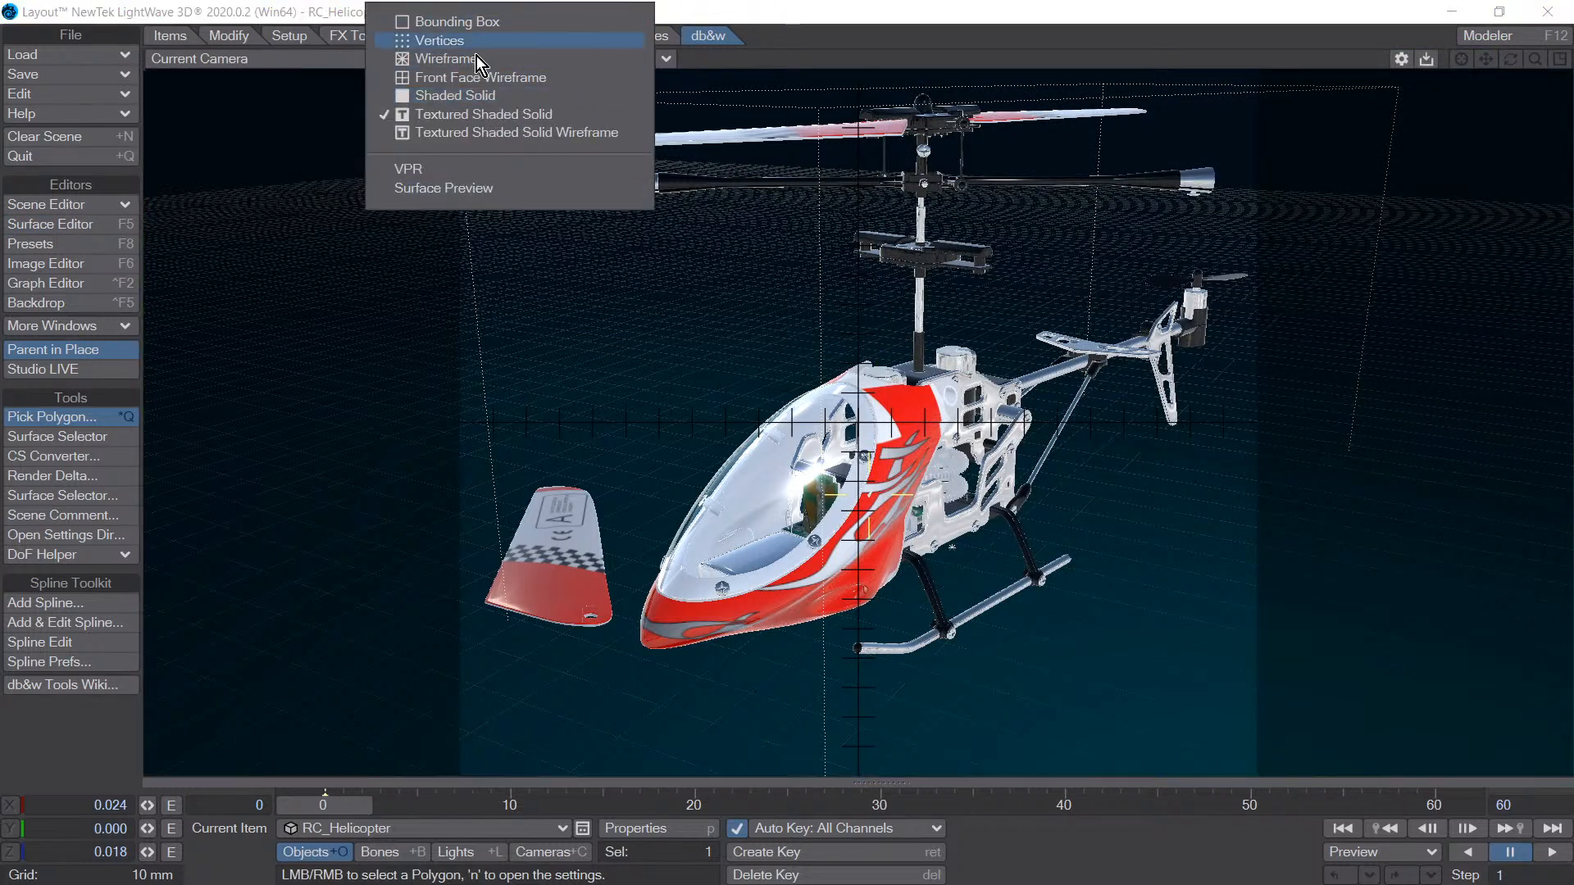
left_click(476, 60)
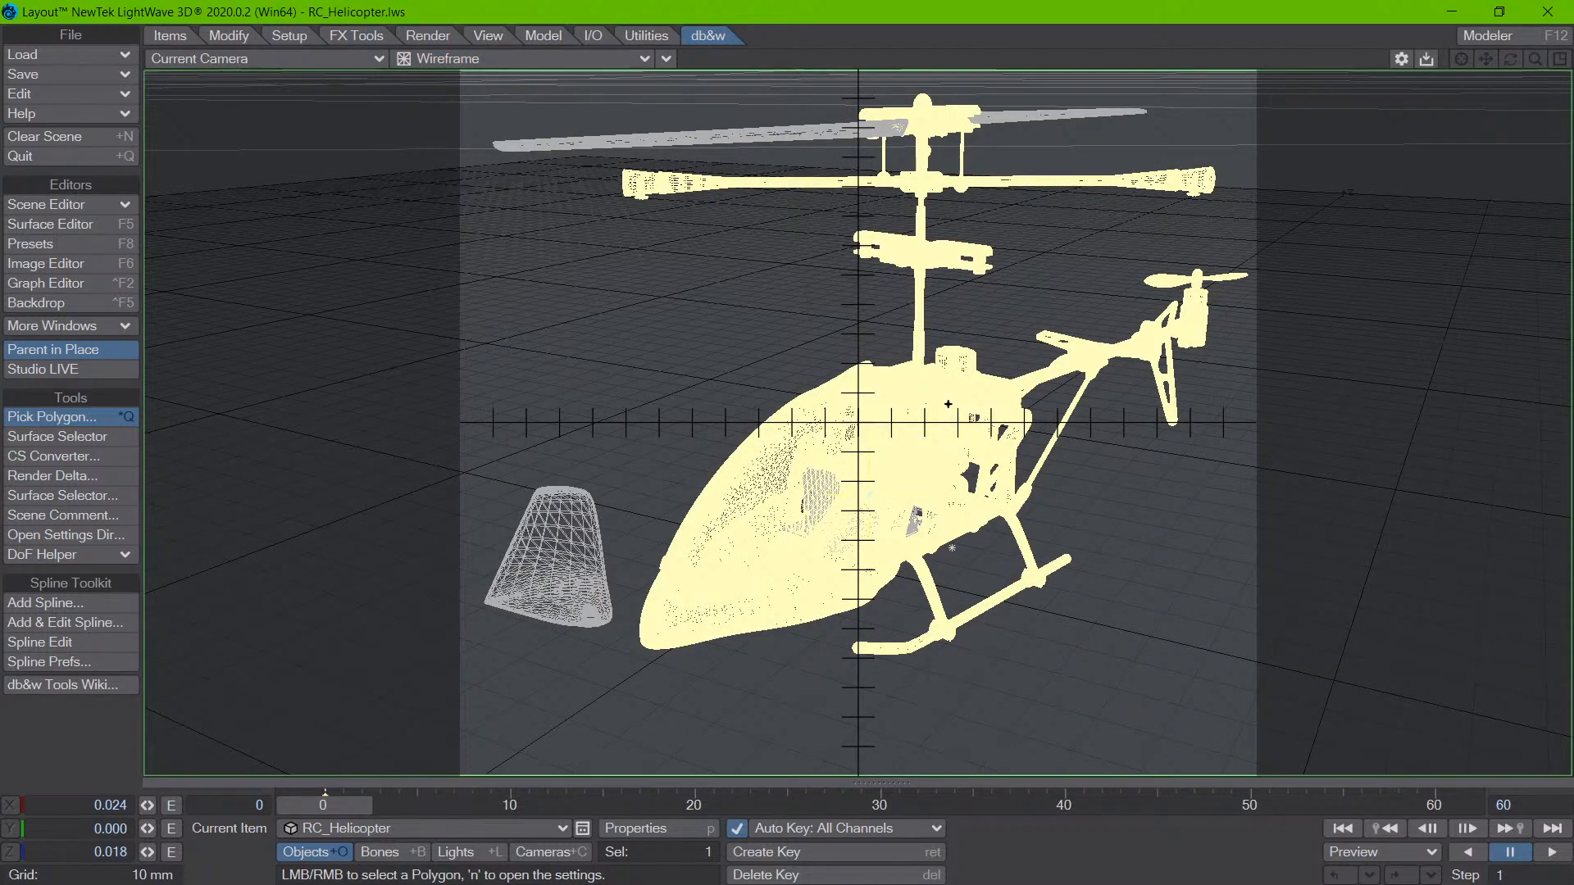
right_click(820, 492)
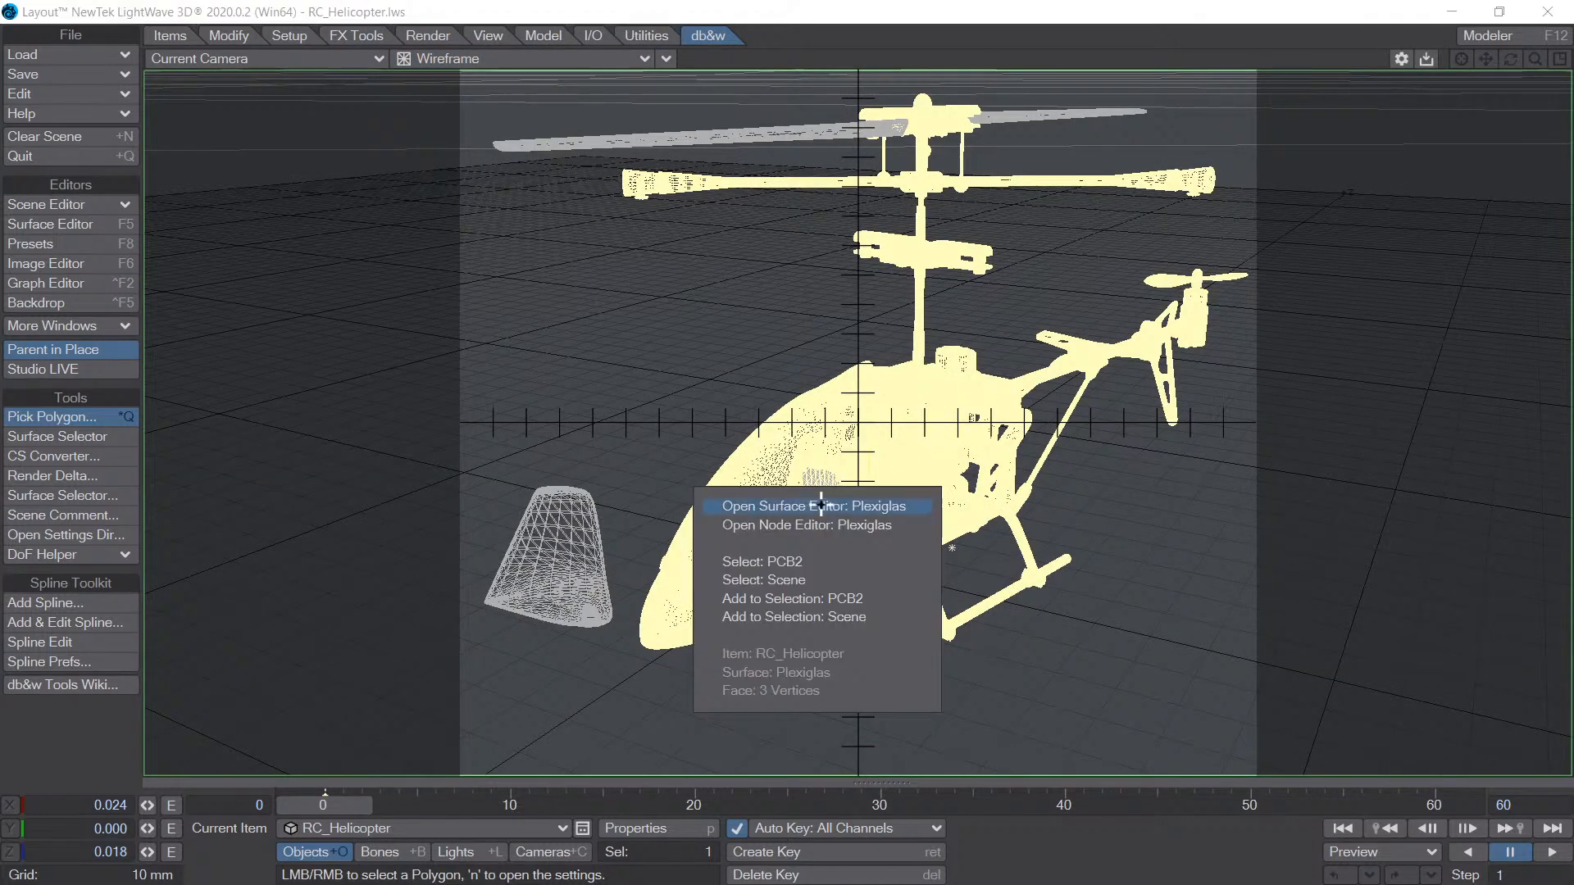
left_click(820, 506)
left_click_drag(1468, 46, 1493, 48)
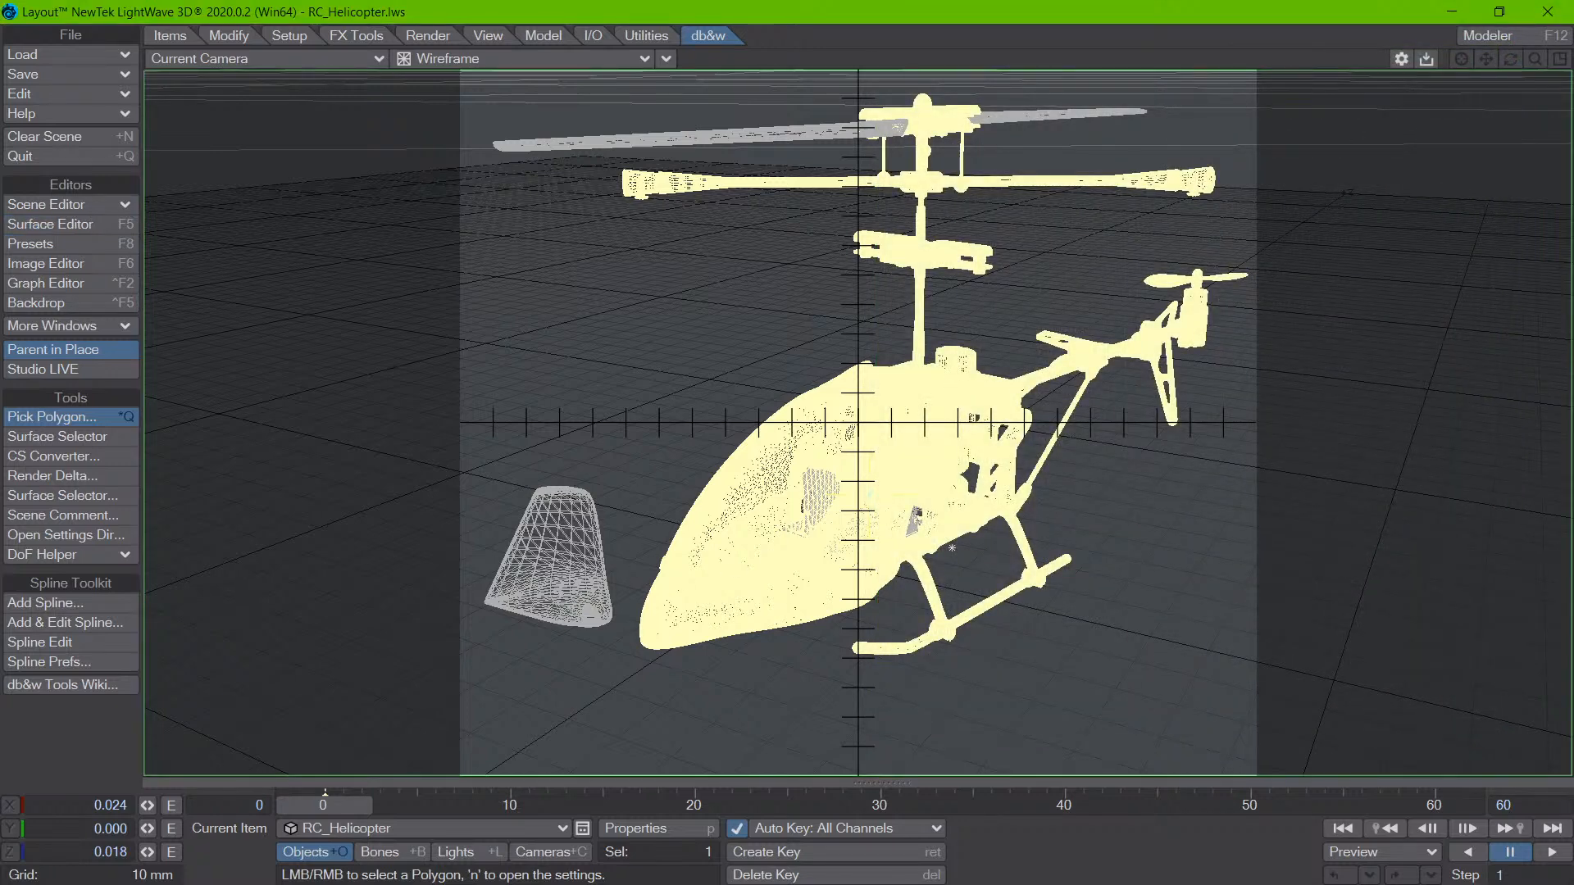
- Pick the loose rotor blade's wireframe and inspect its surface in the Surface Editor and the Node Editor, closing each
right_click(578, 595)
left_click(583, 611)
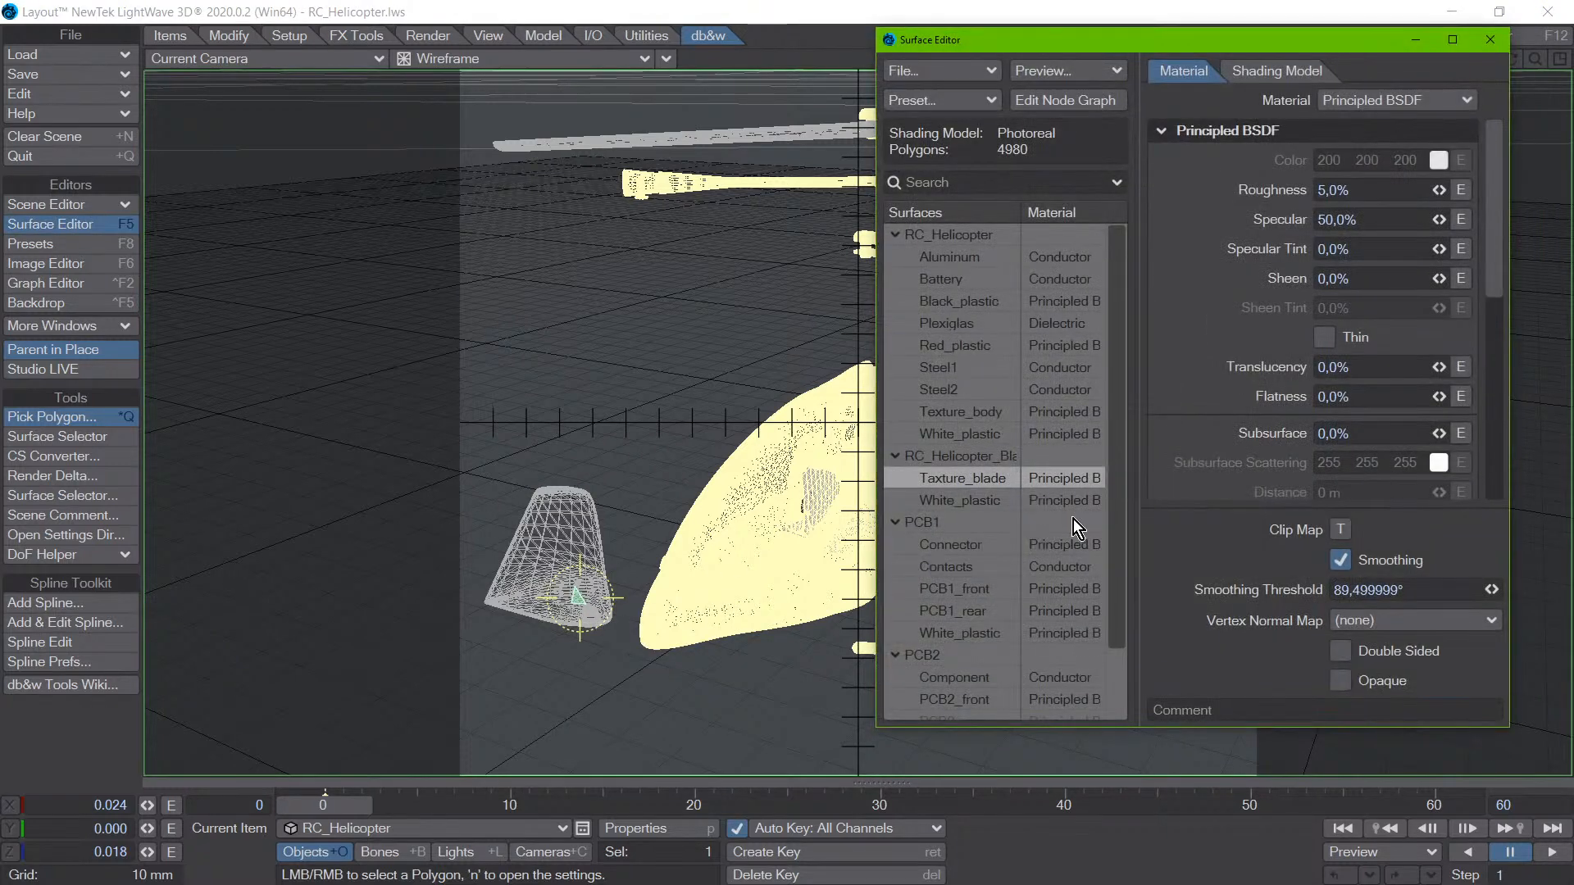
left_click(1501, 45)
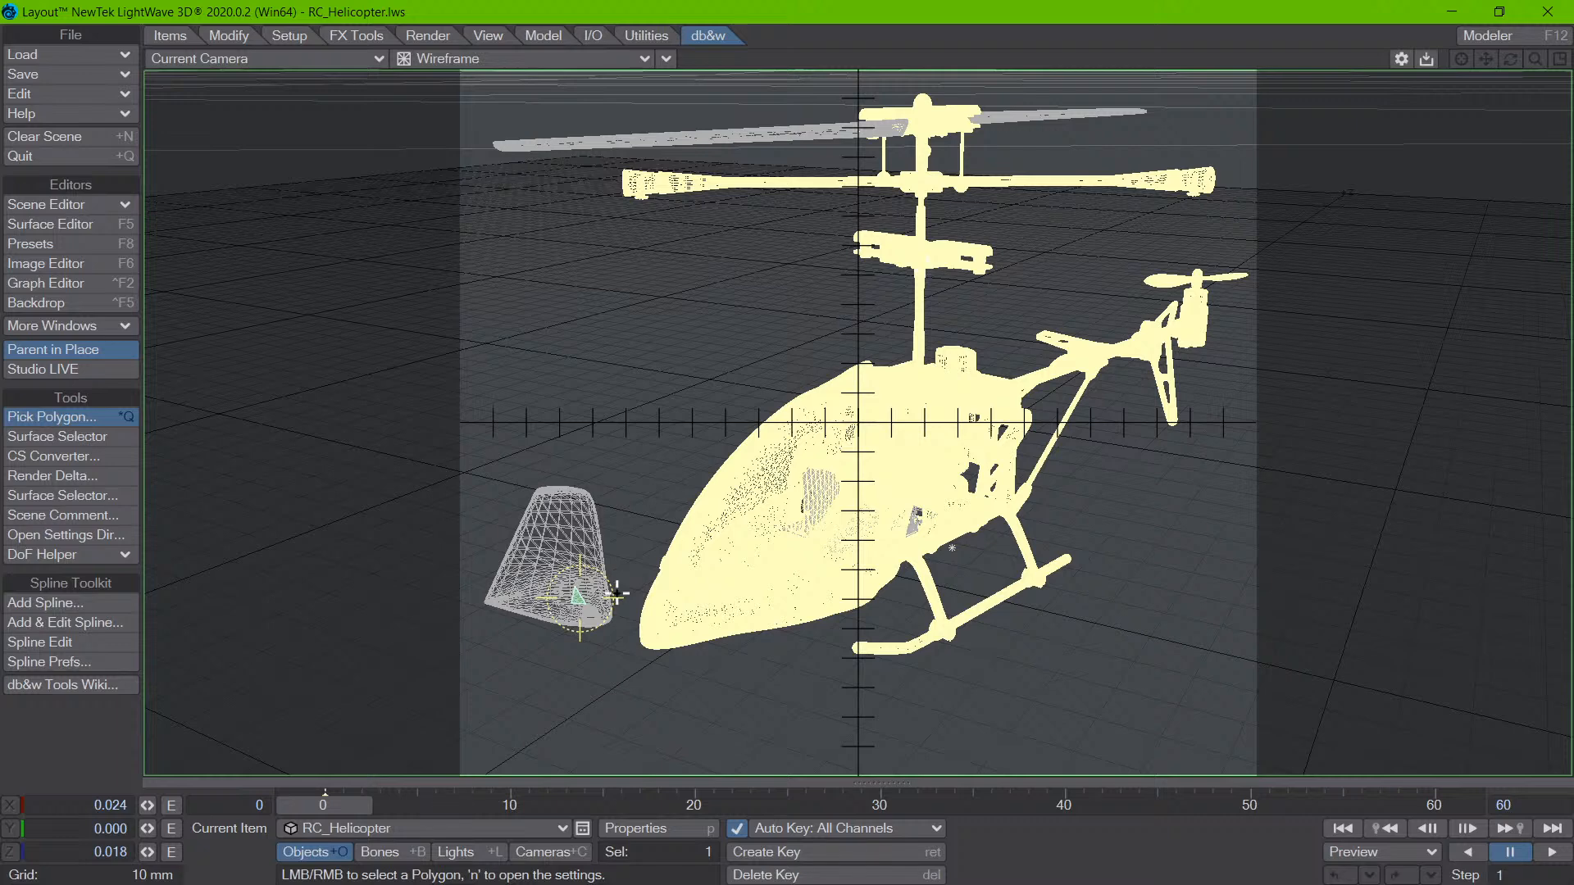
right_click(589, 592)
left_click(603, 626)
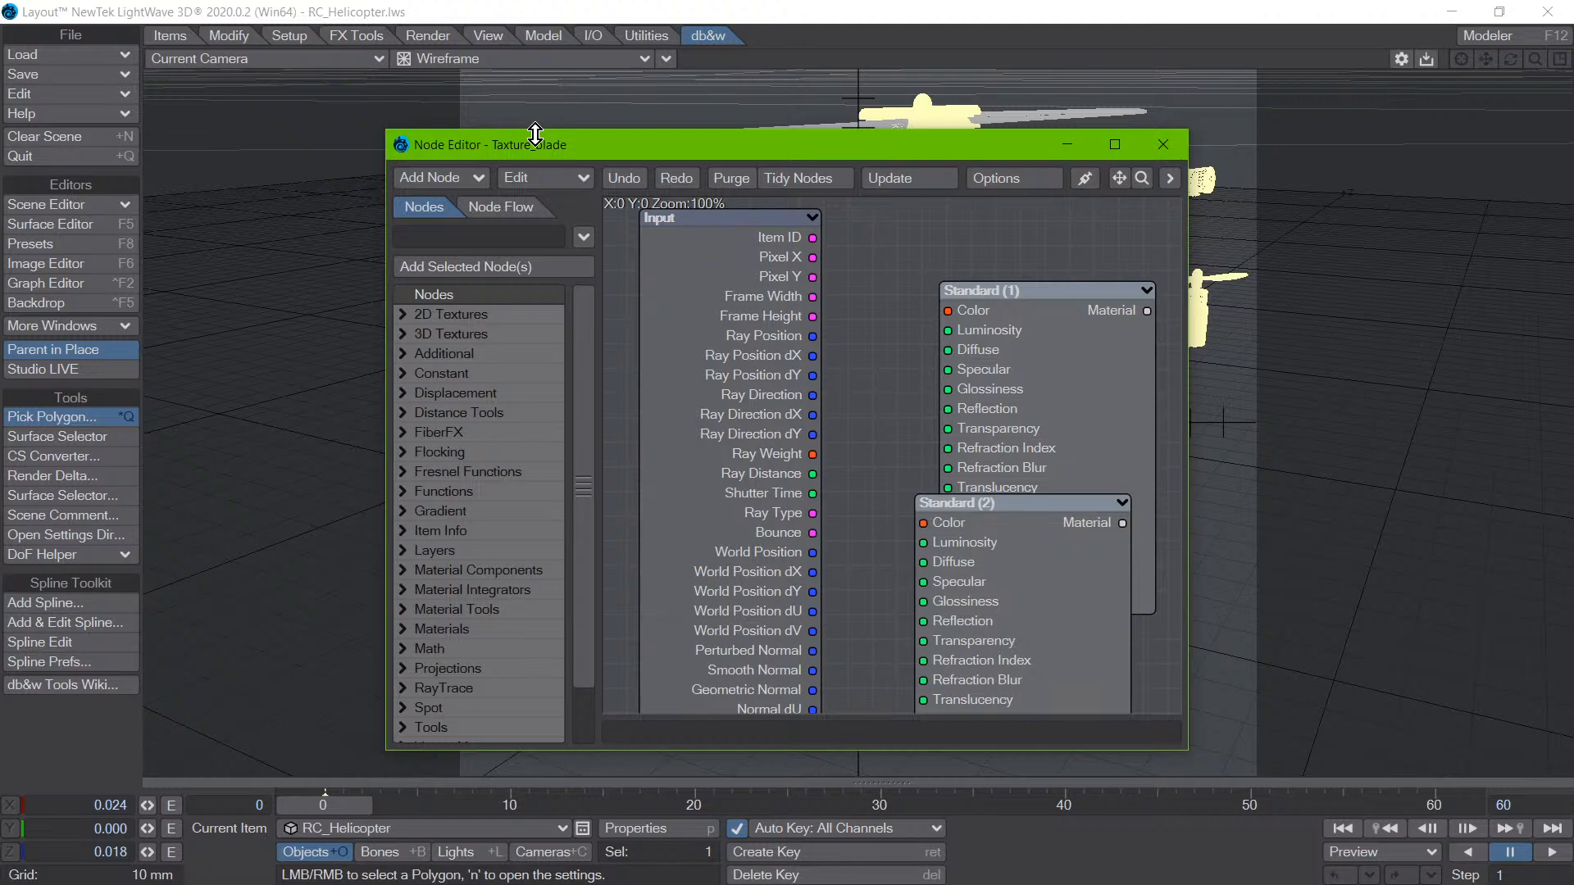
left_click(1162, 144)
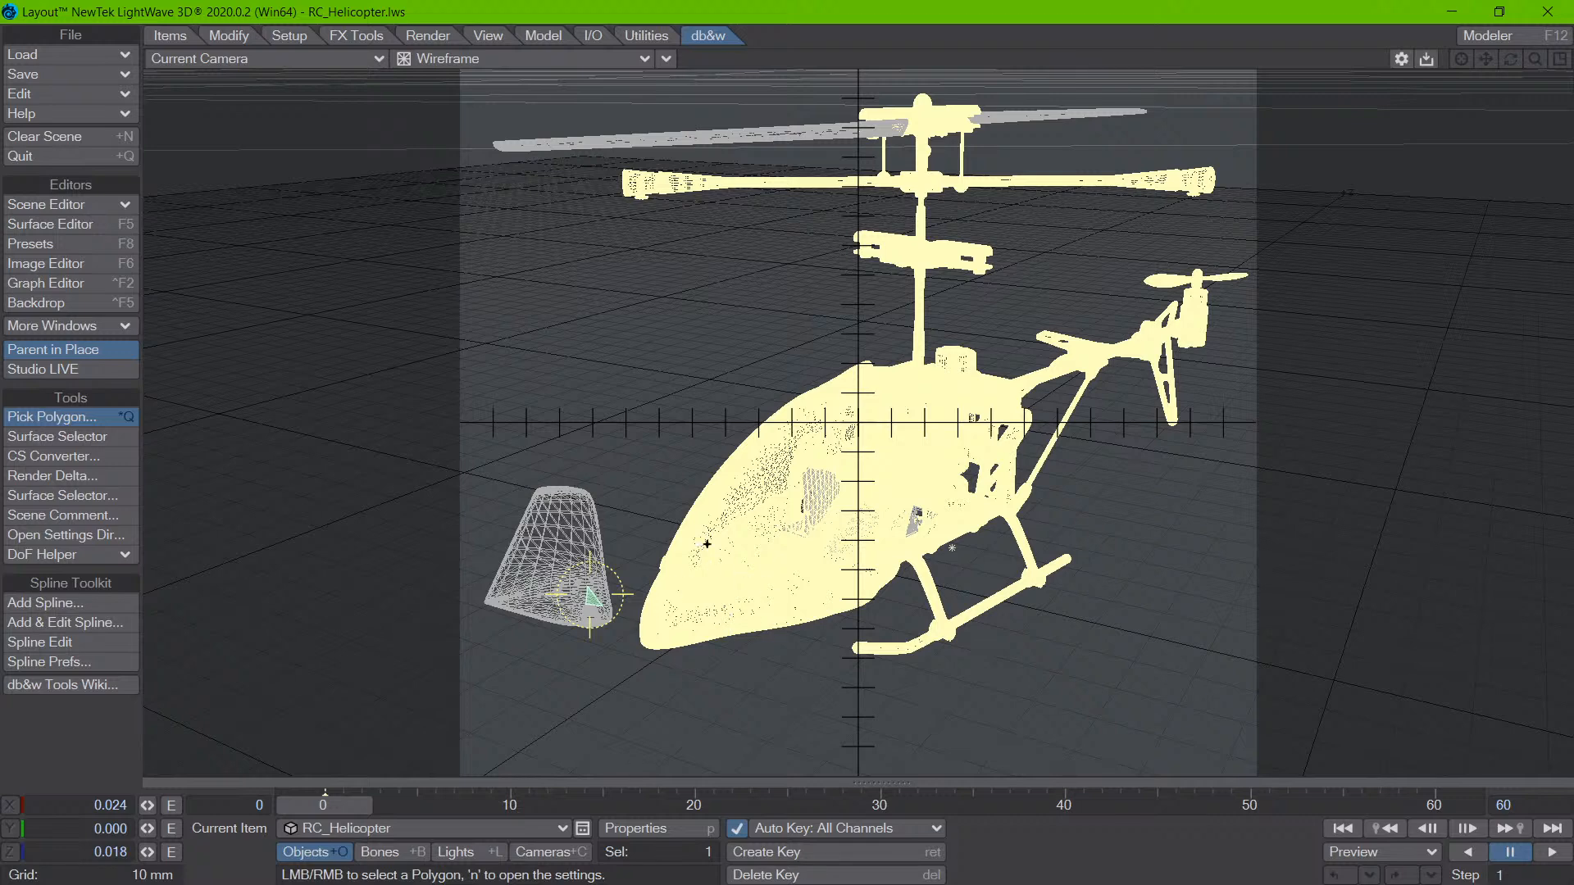
- Switch to the four-view layout and pick a polygon on the aluminum frame in the Right view, dismissing the pick options
key("F3")
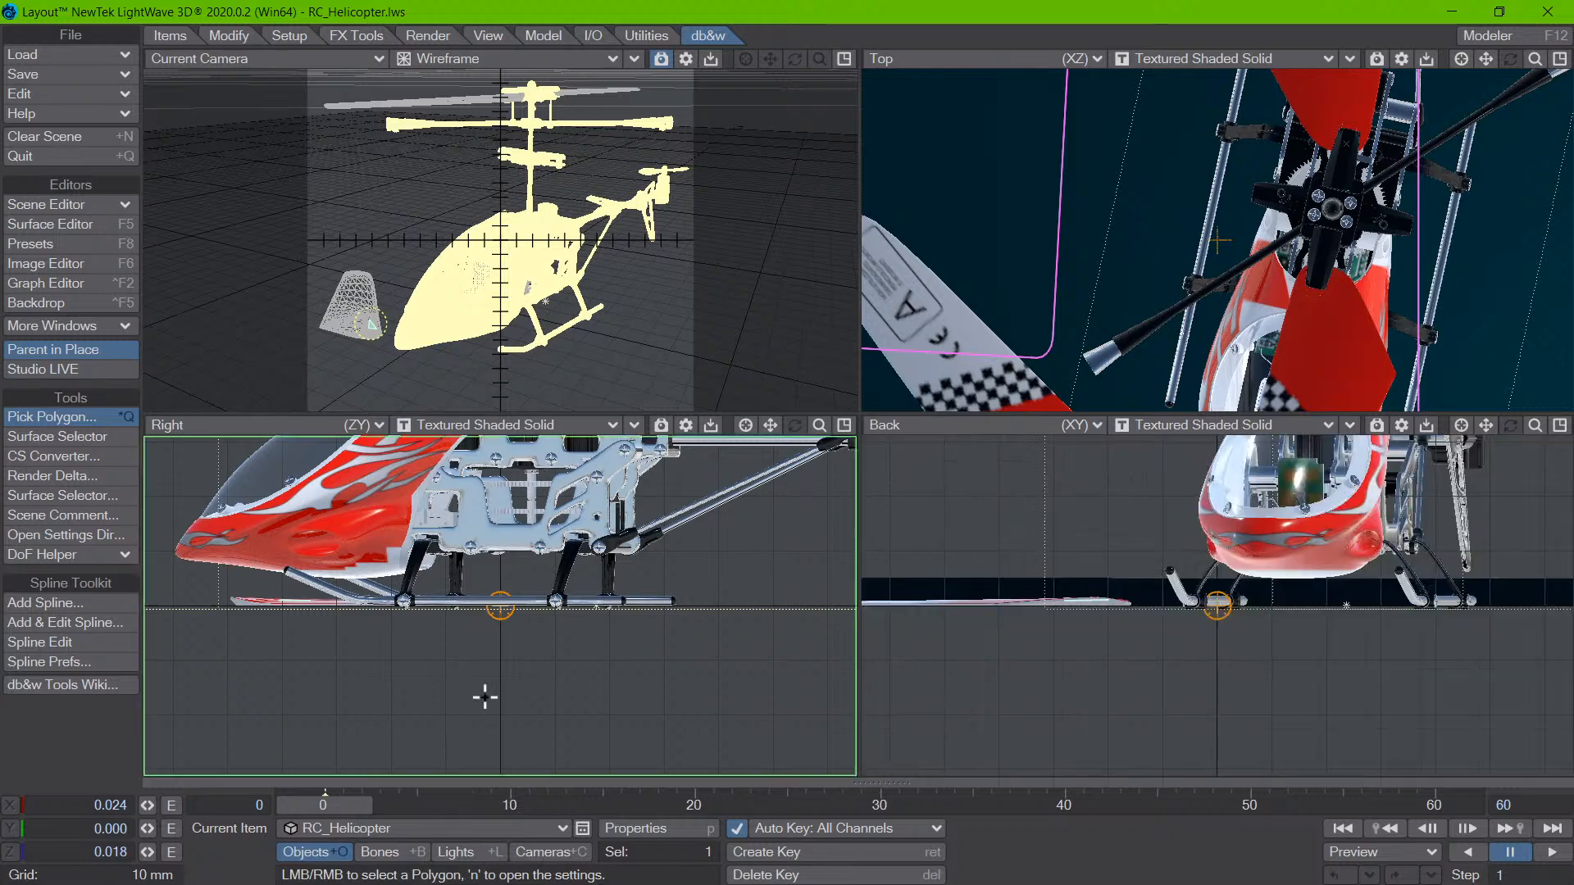
right_click(489, 547)
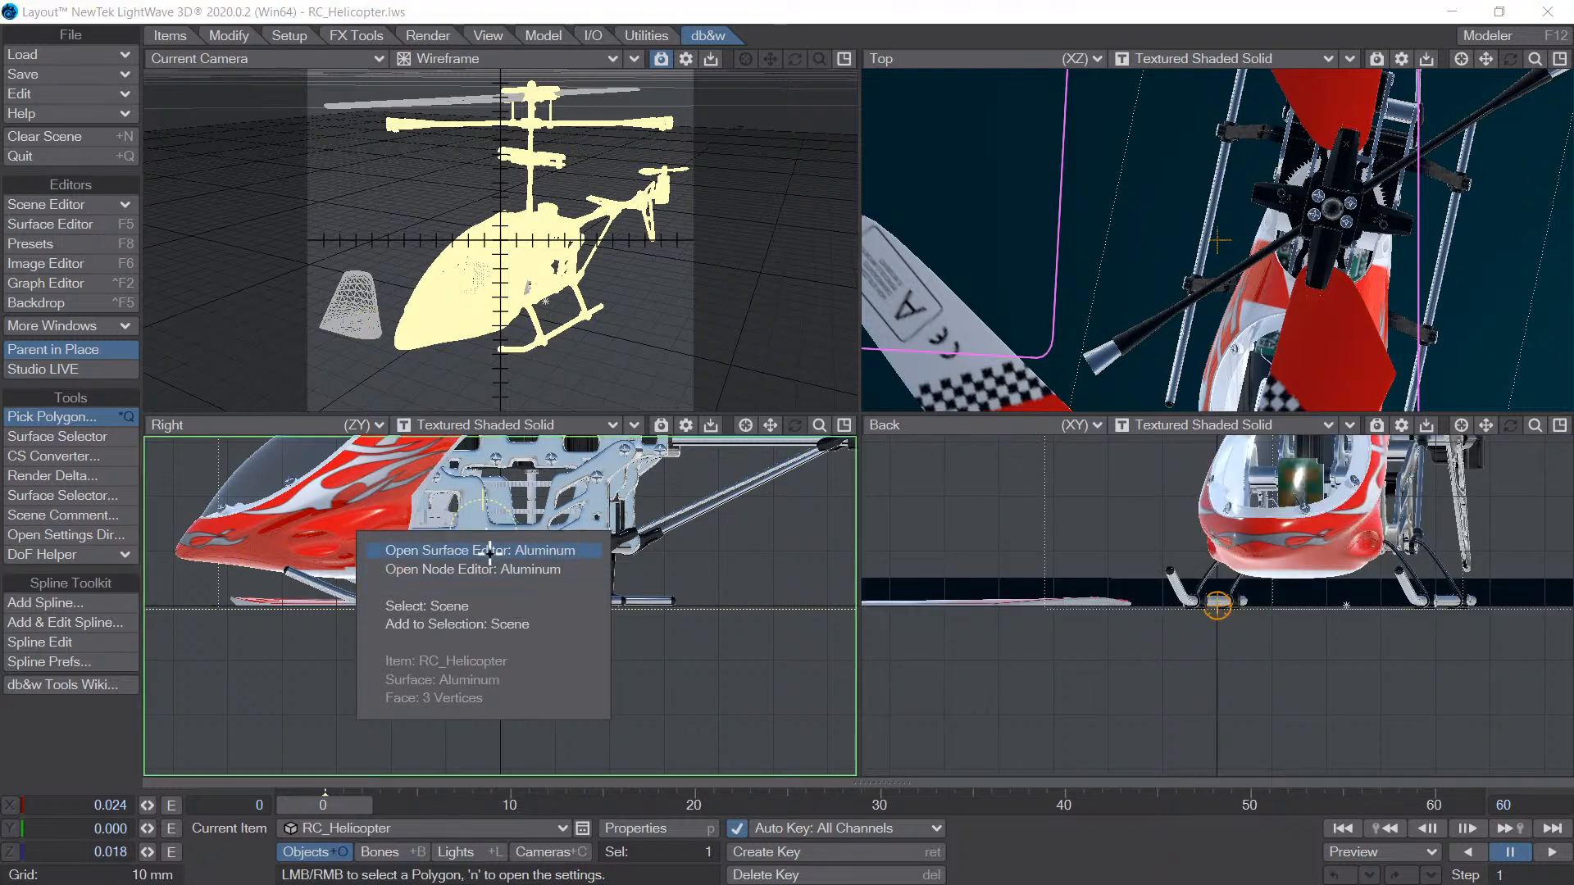
left_click(1217, 433)
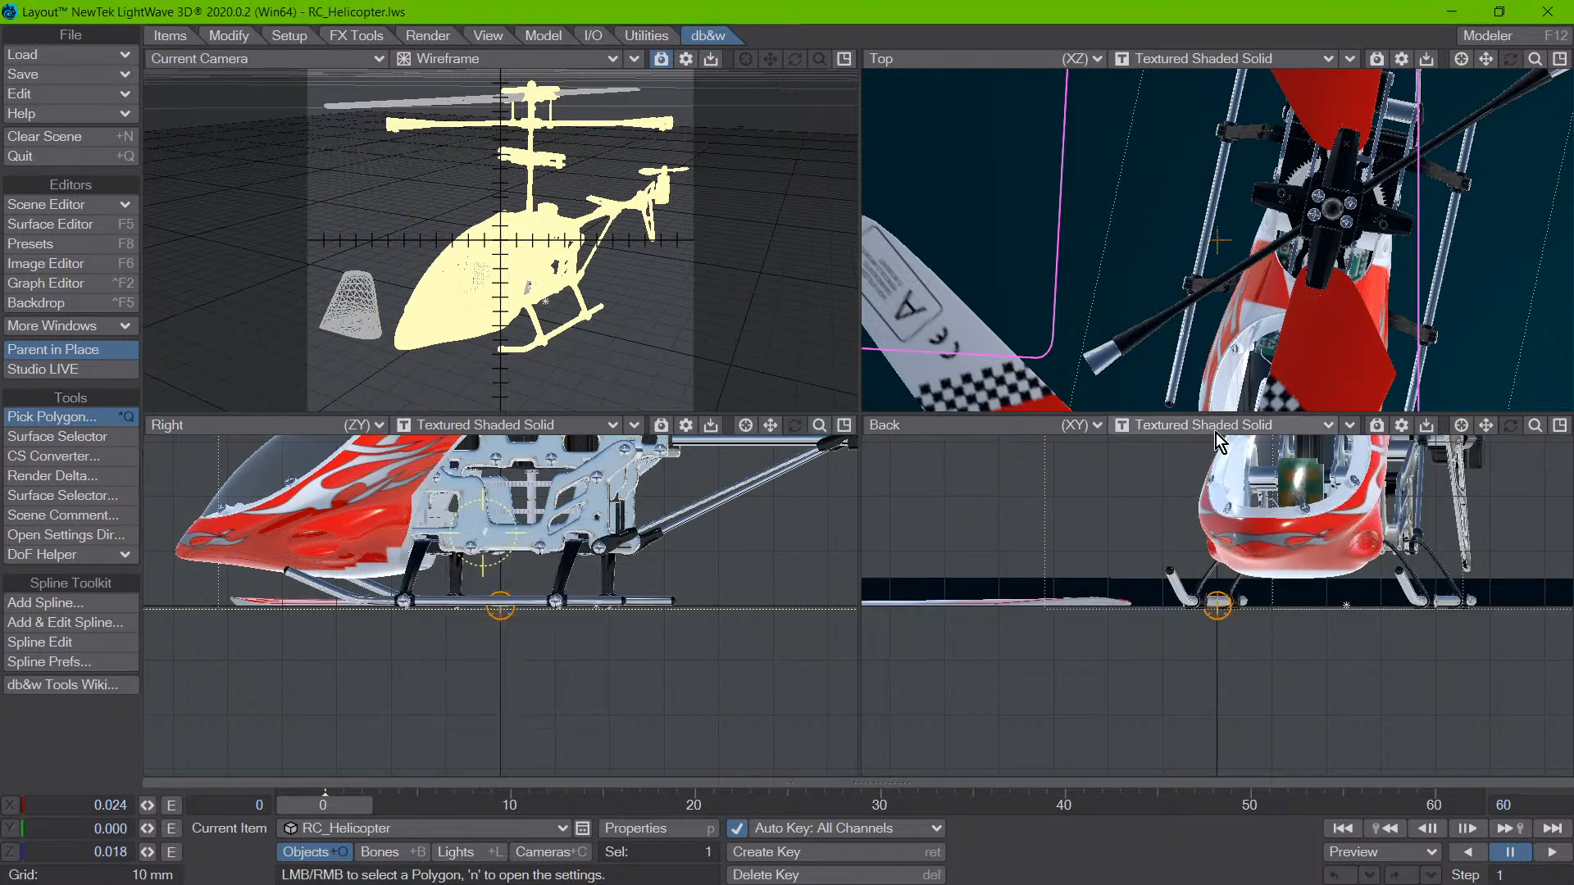
- Set the Back view to Bounding Box and pick the helicopter body there to inspect Texture_body in the Node Editor, closing it after inspection
left_click(1211, 430)
left_click(1164, 334)
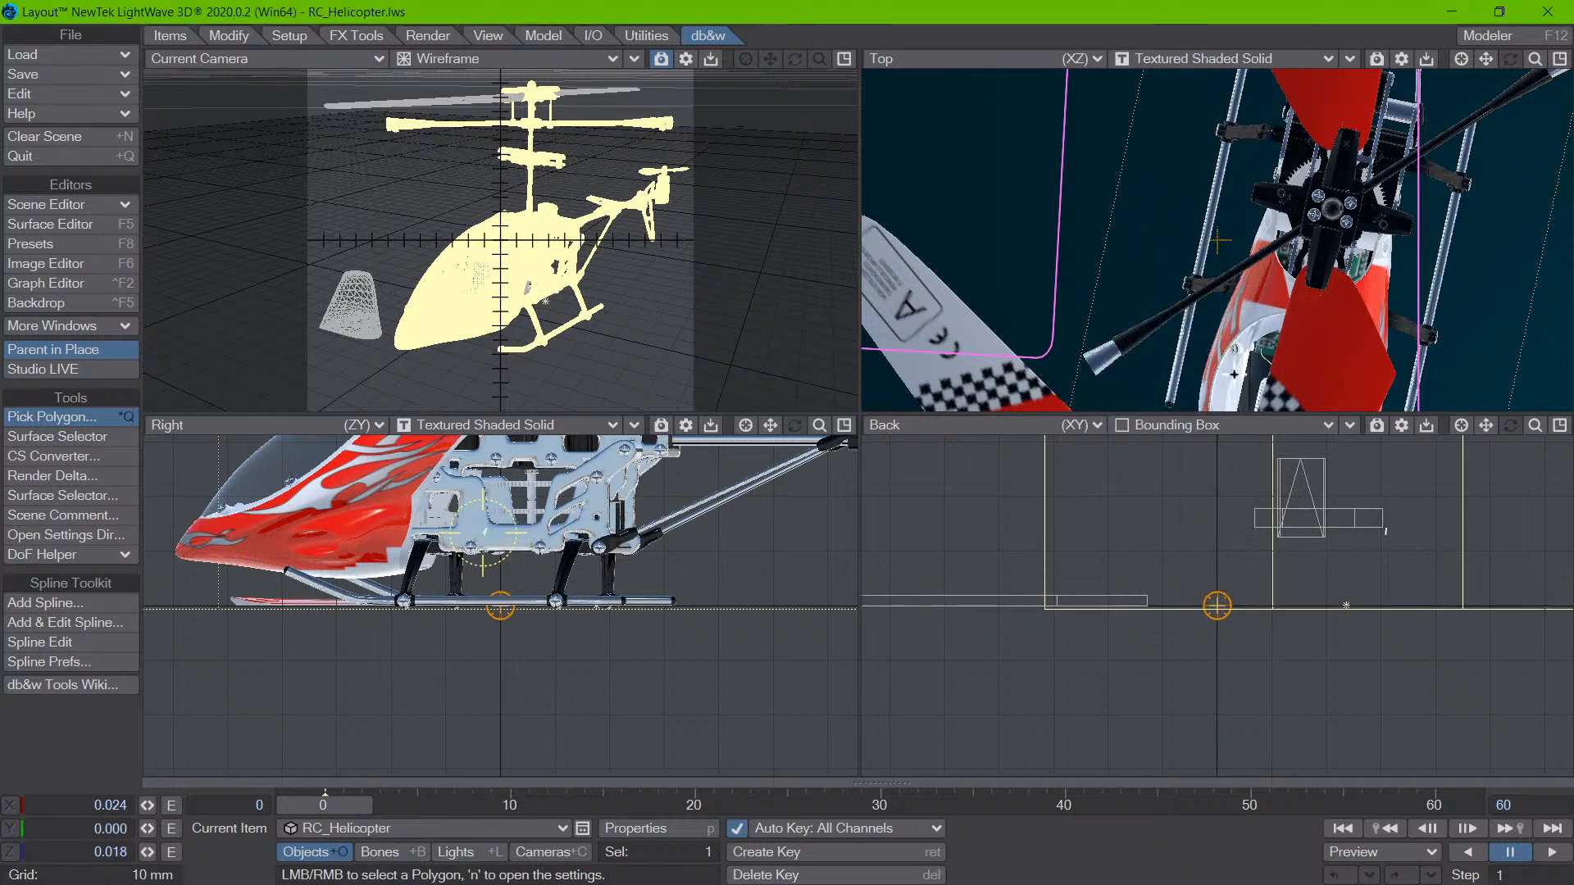
right_click(1306, 564)
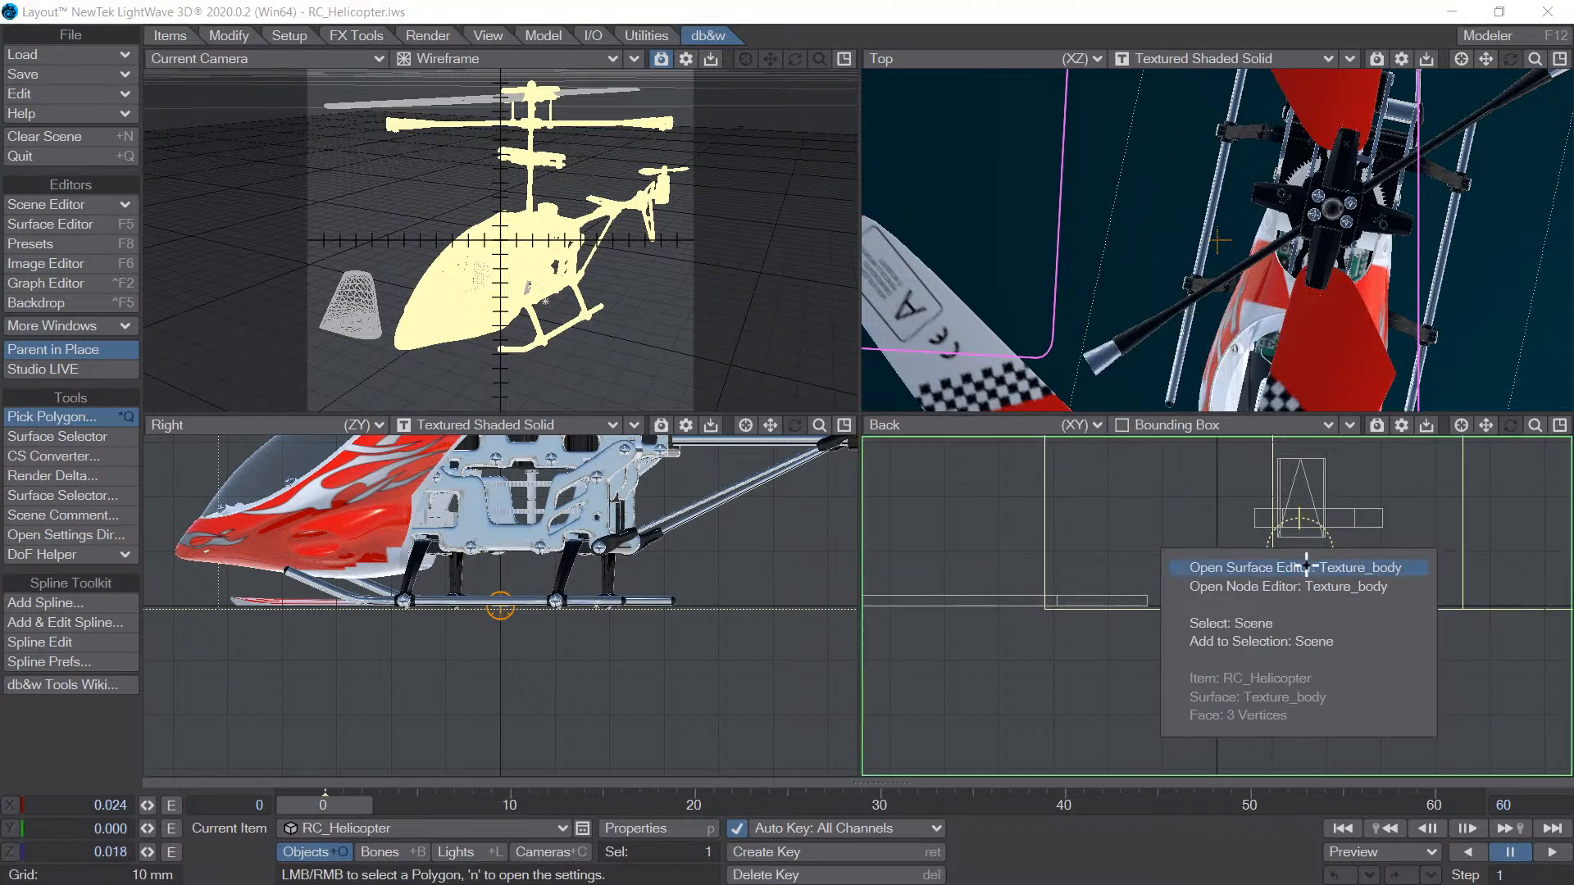
left_click(1307, 586)
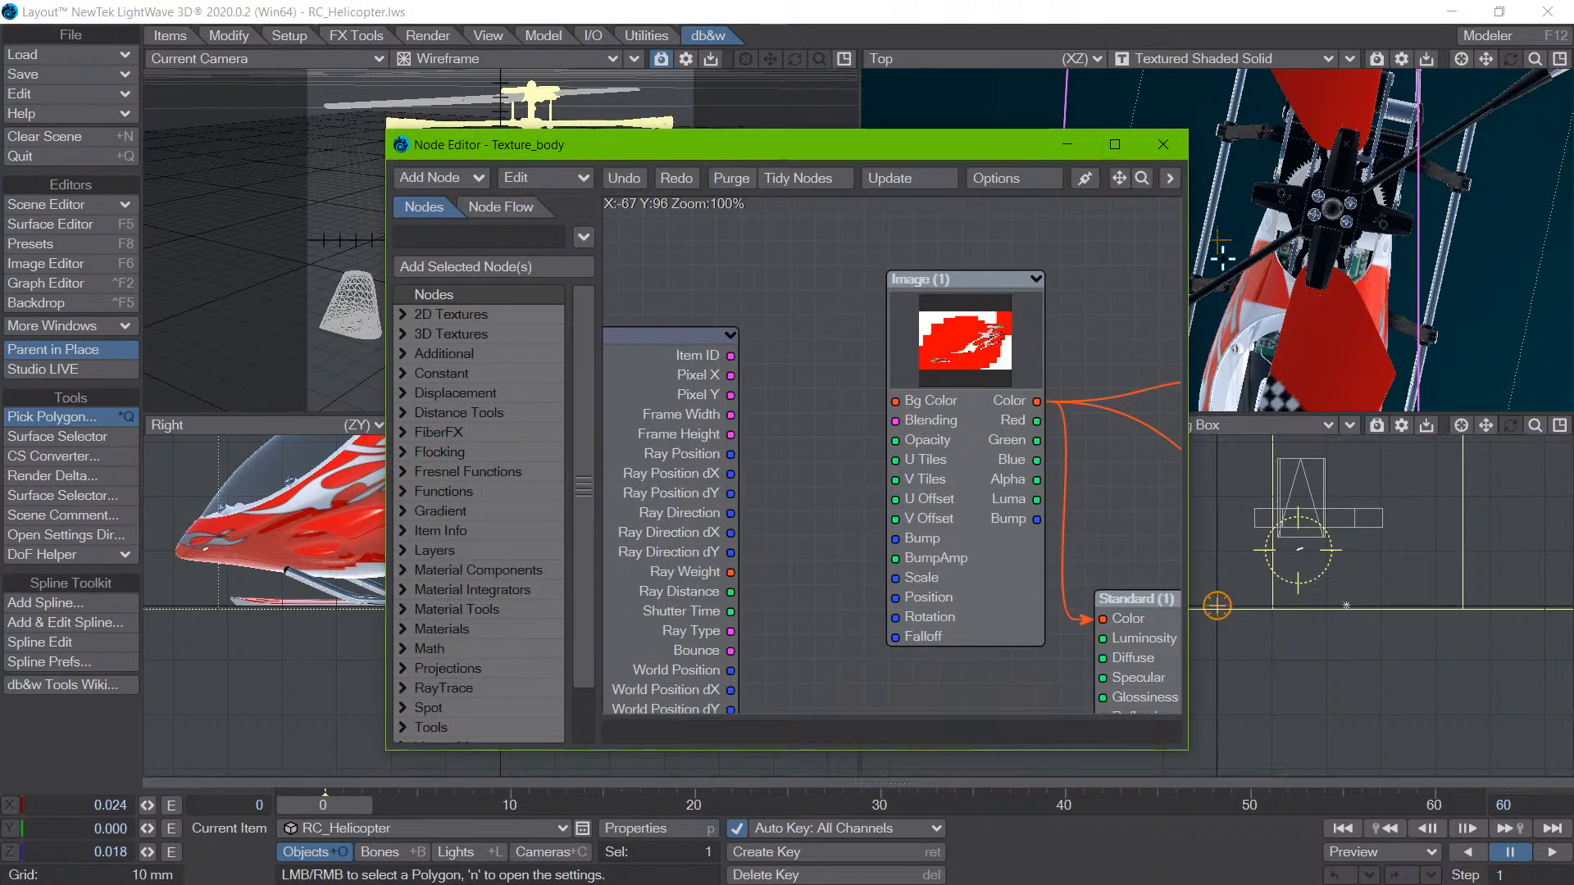
left_click(1163, 145)
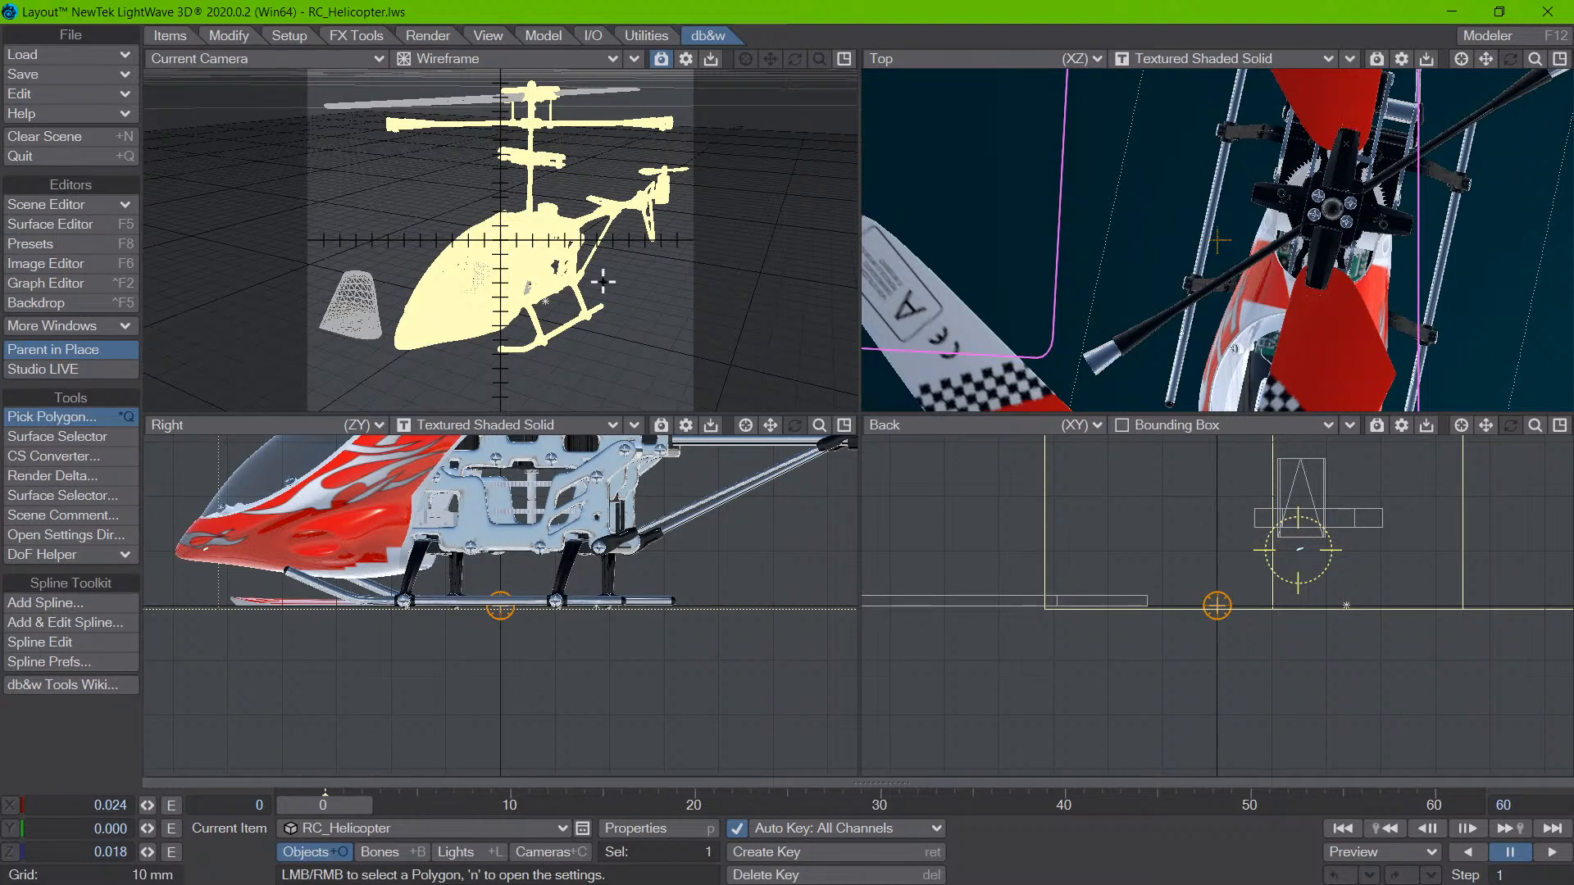
- Set the Back view's display mode to Vertices
right_click(1312, 532)
left_click(1221, 426)
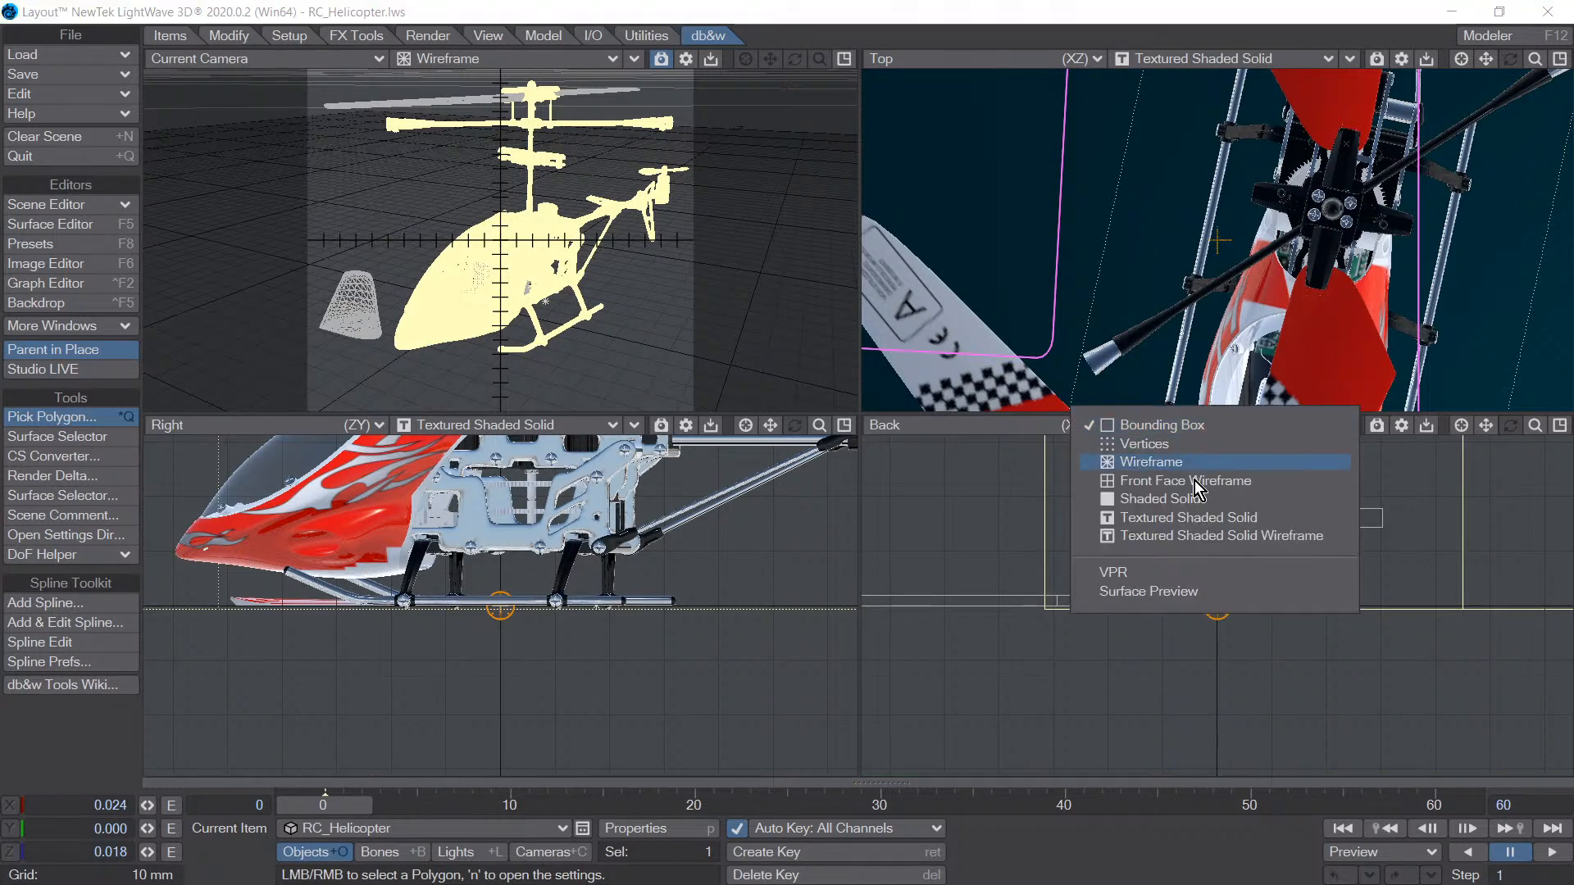
left_click(1174, 444)
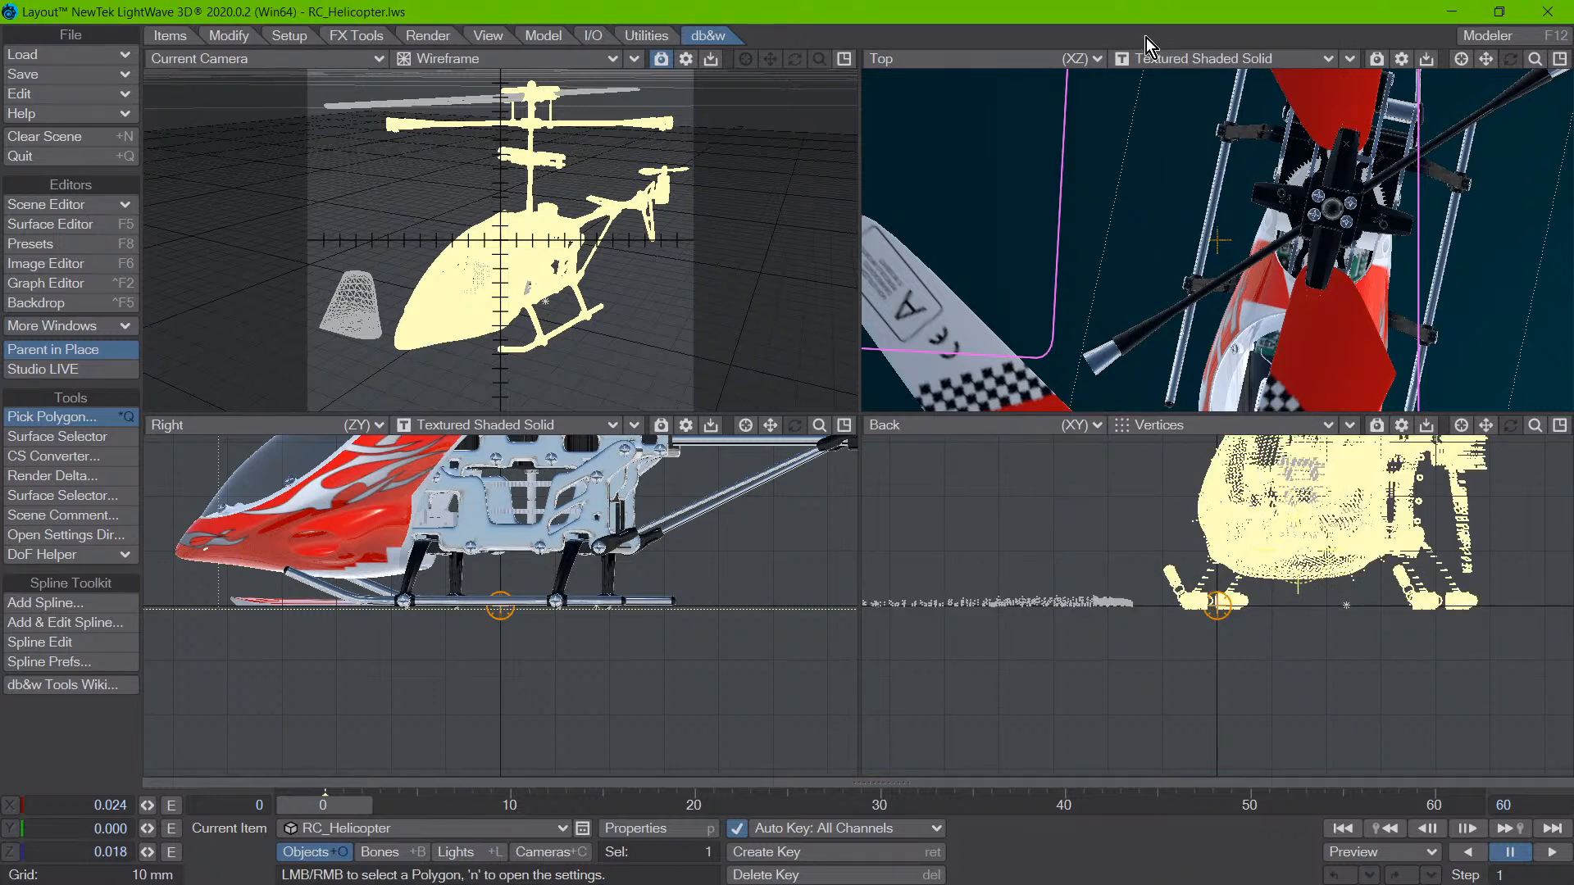
- In the Top view, pick beside the loose rotor blade and on the blade itself, then inspect Texture_blade in the Surface Editor and close it
scroll(1219, 241, "down", 4)
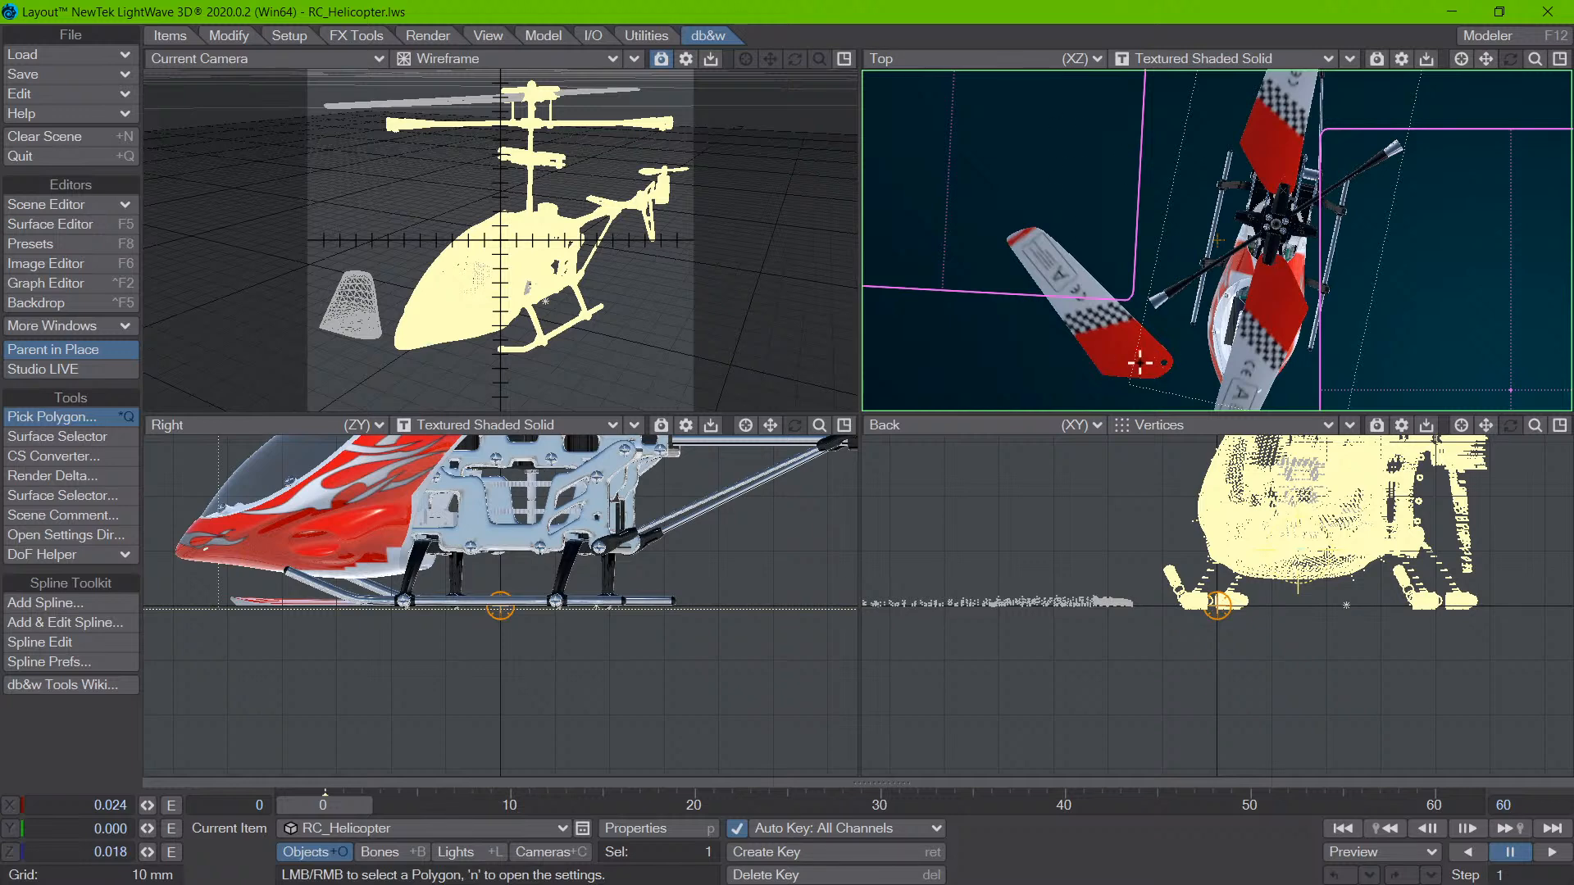
right_click(1008, 349)
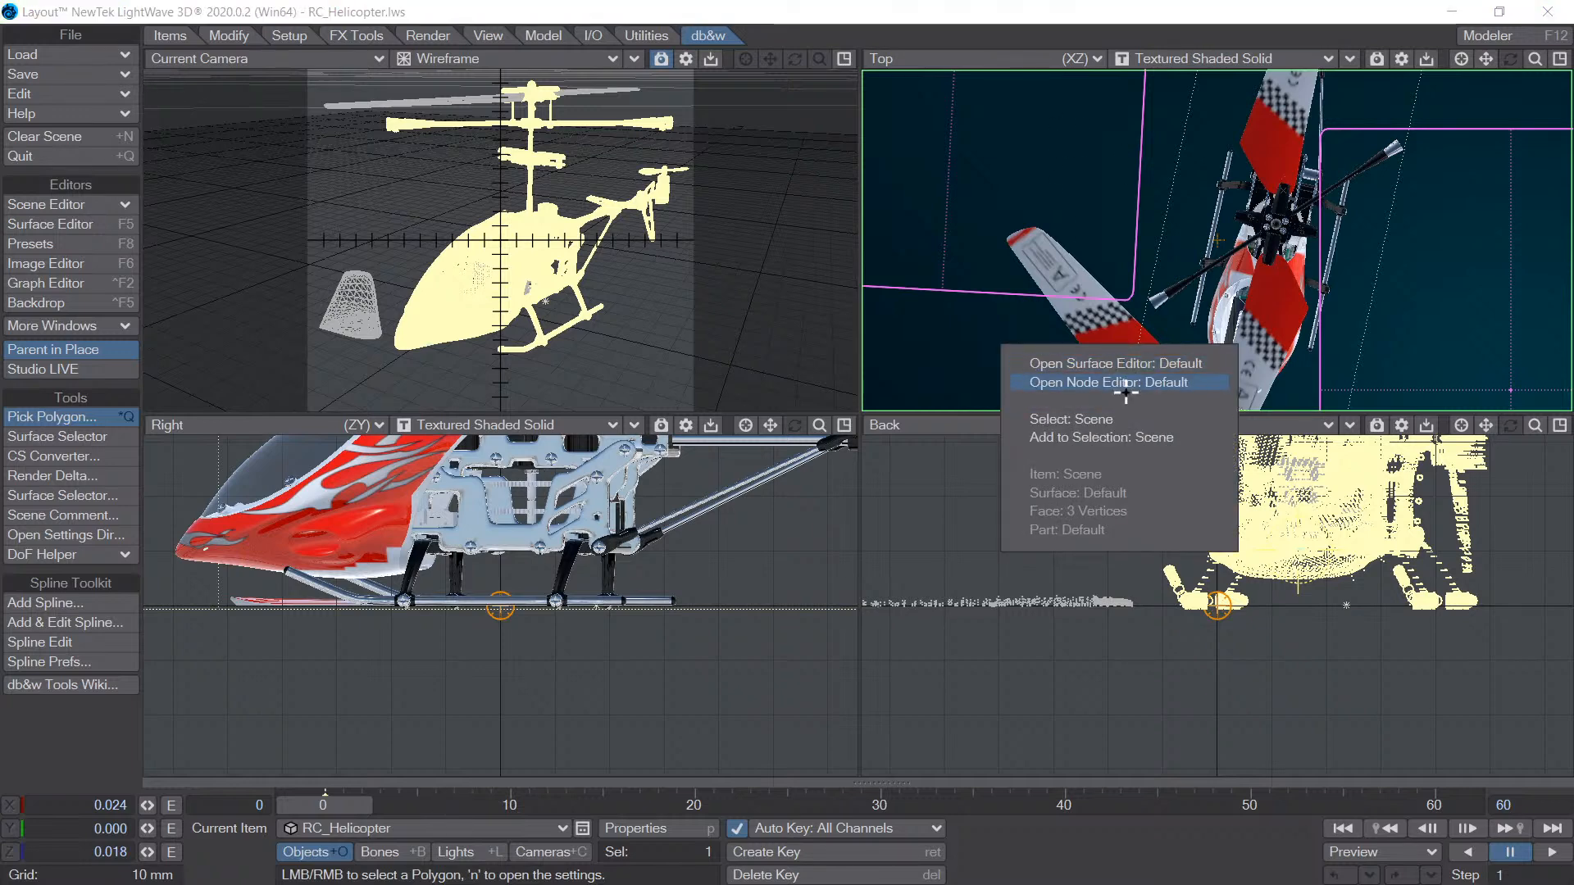
left_click(1196, 335)
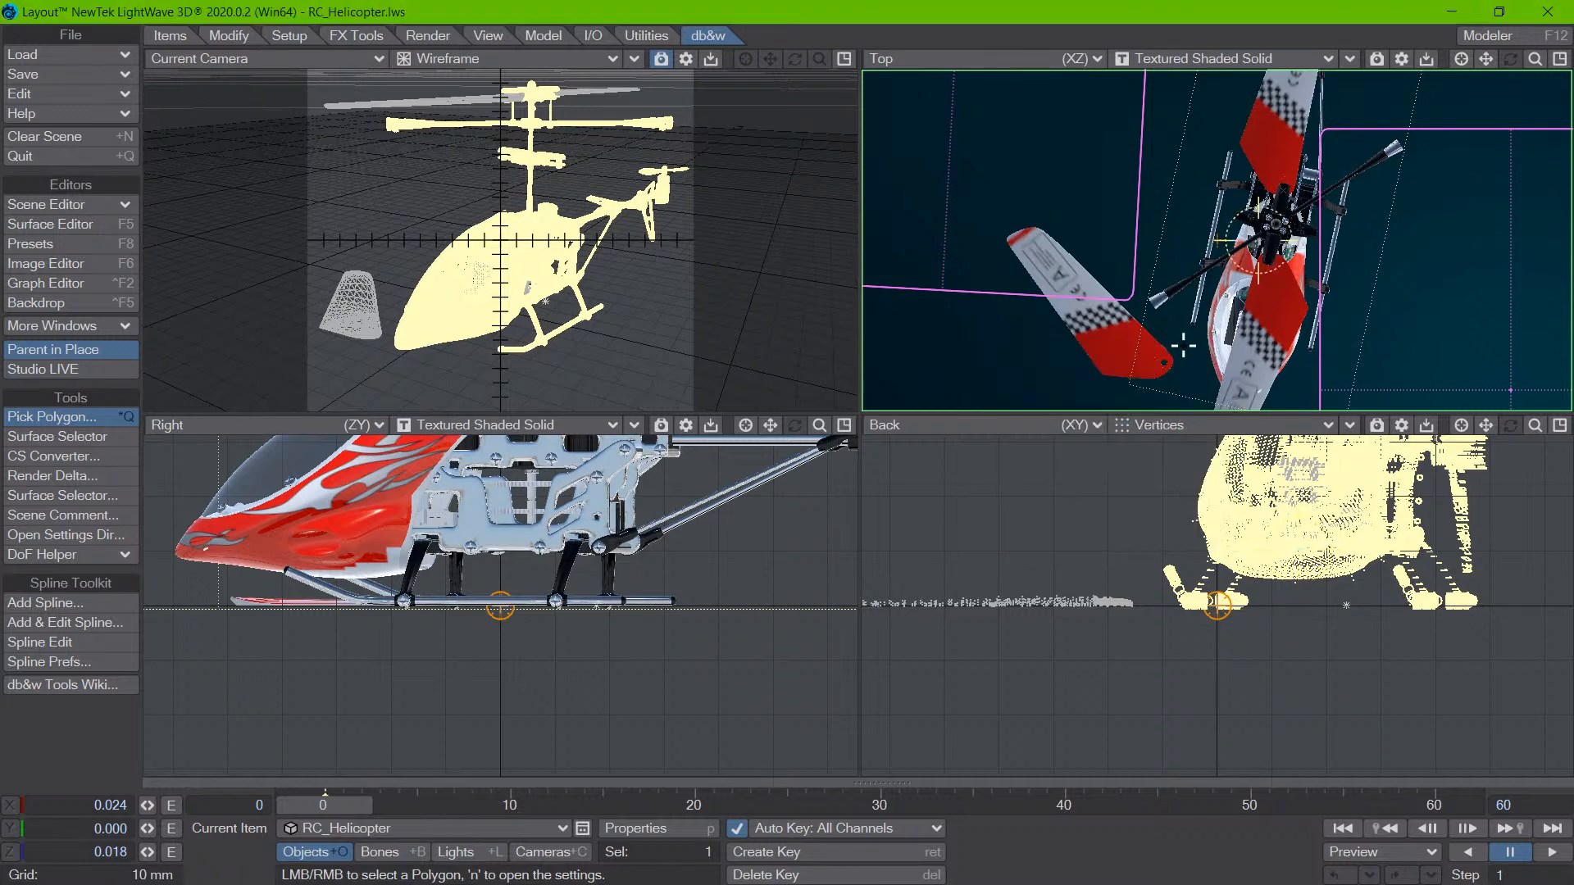
right_click(1002, 355)
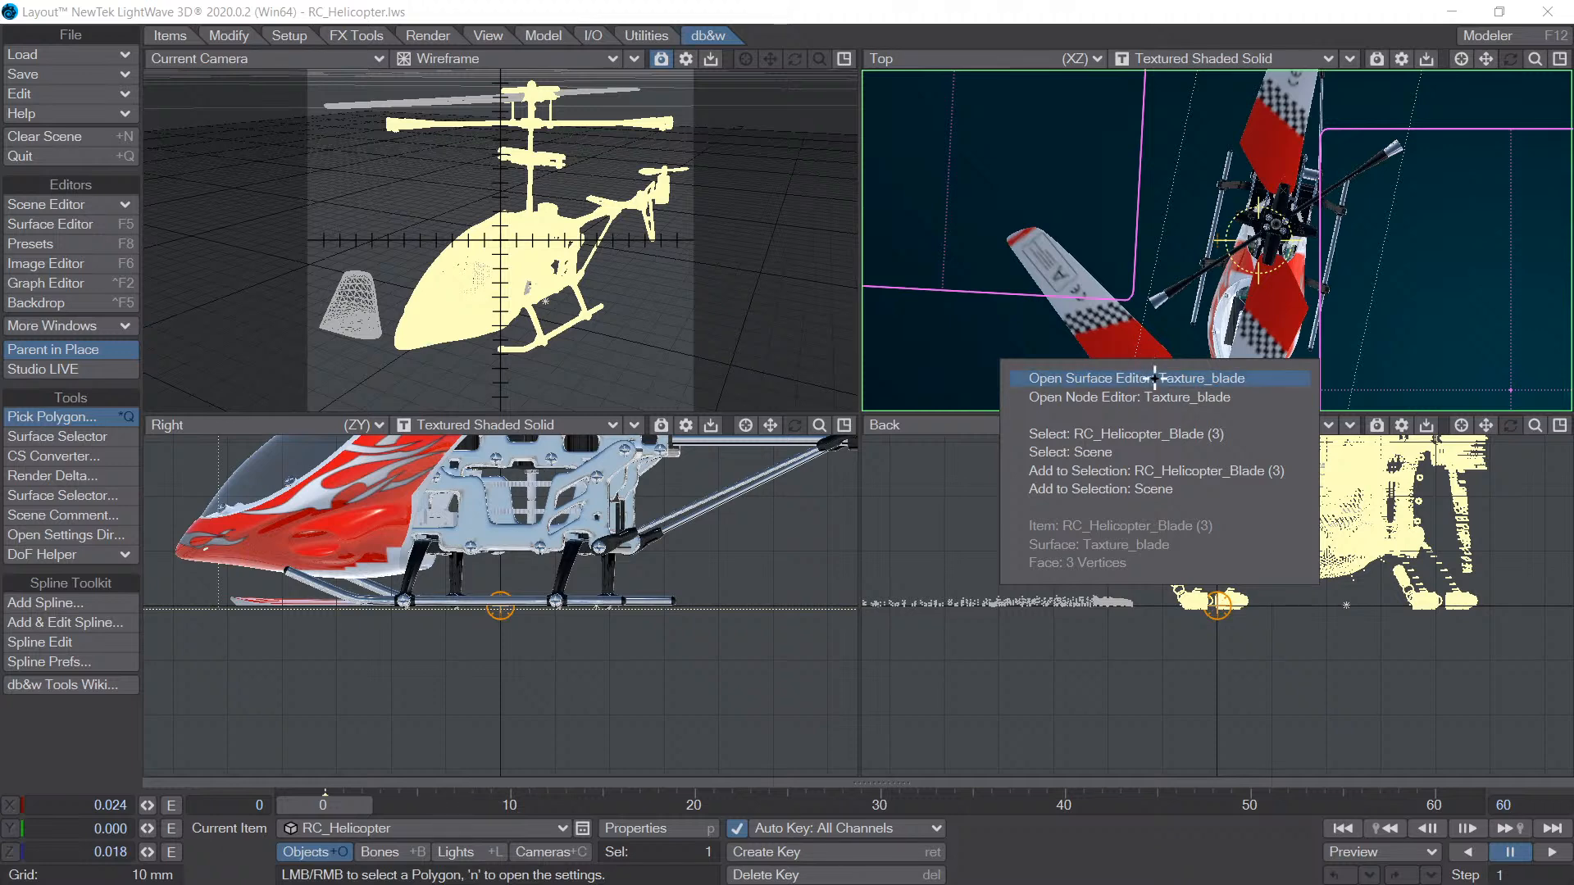
left_click(1158, 374)
left_click(1492, 39)
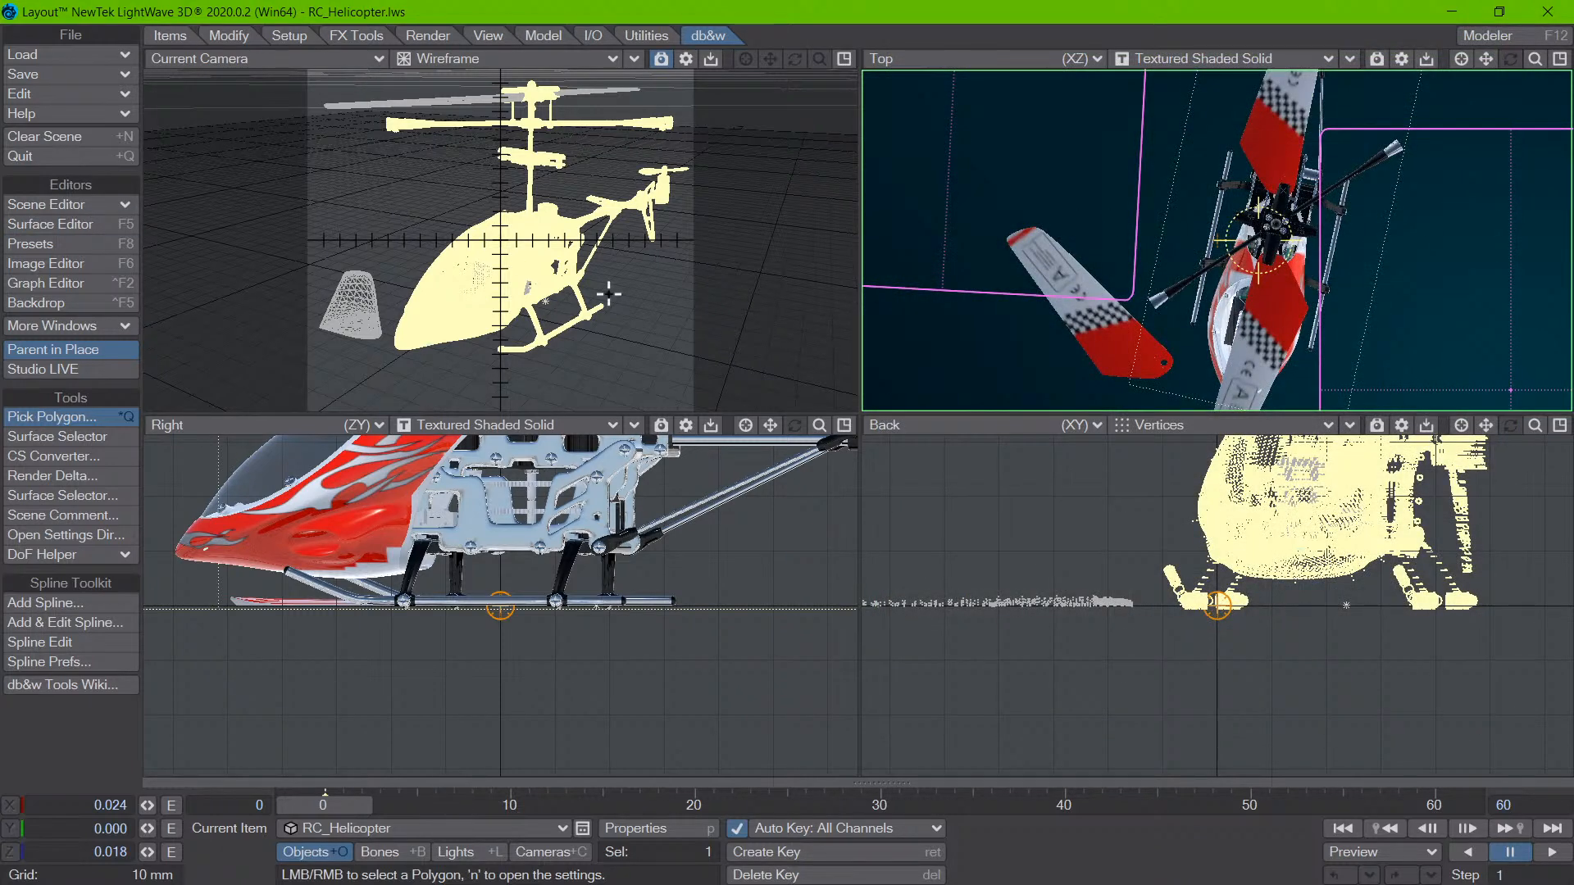
- Pick polygons on the helicopter body in the camera wireframe view and in the Right view, dismissing the pick options each time
right_click(510, 306)
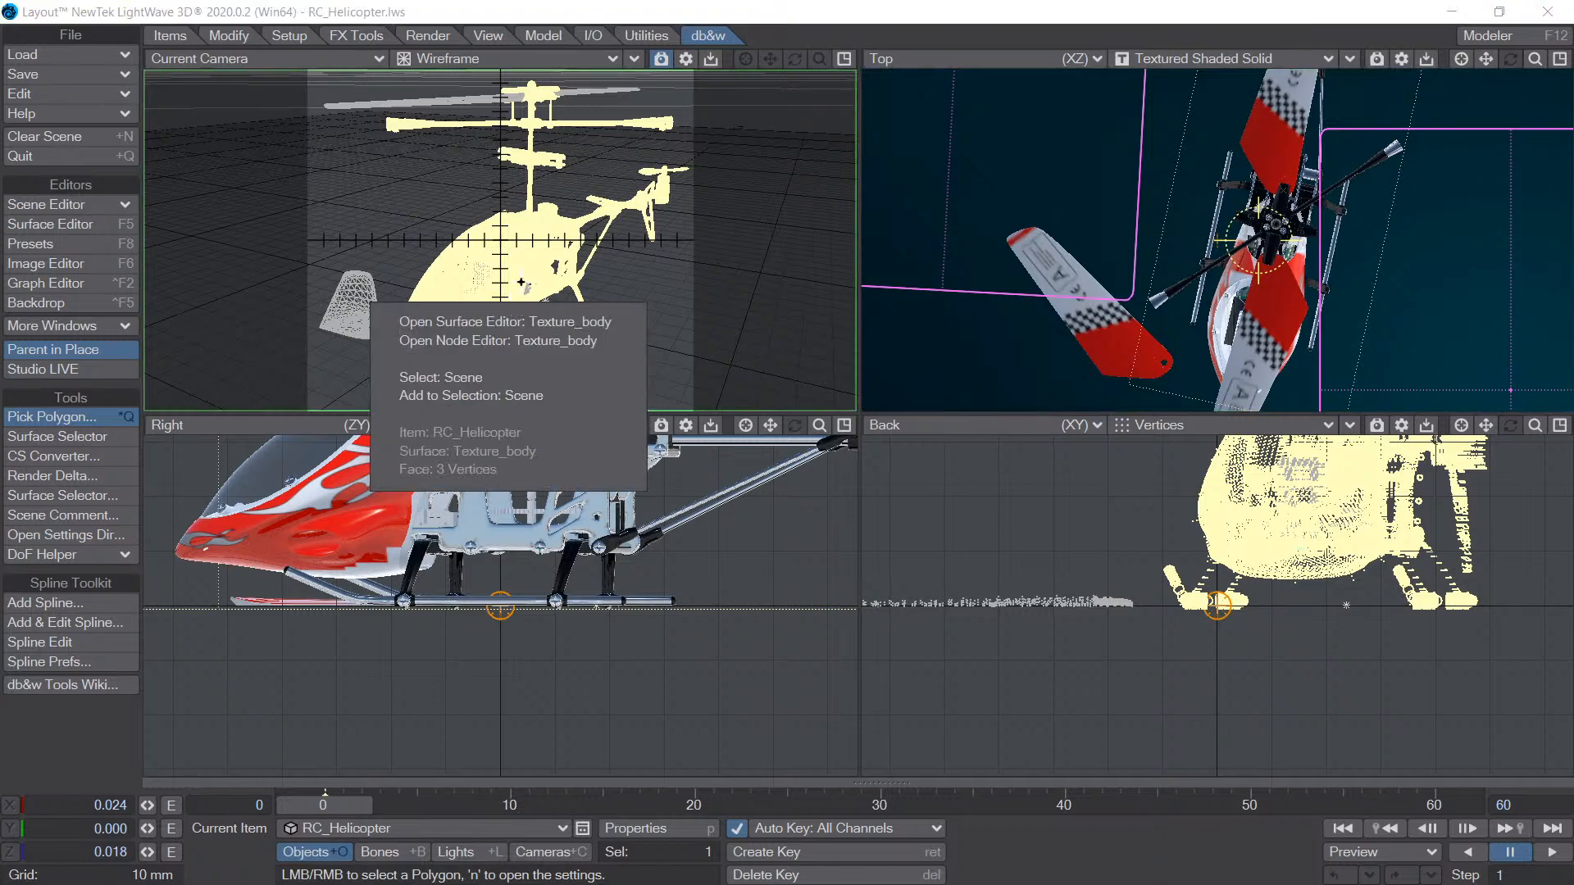
left_click(1251, 542)
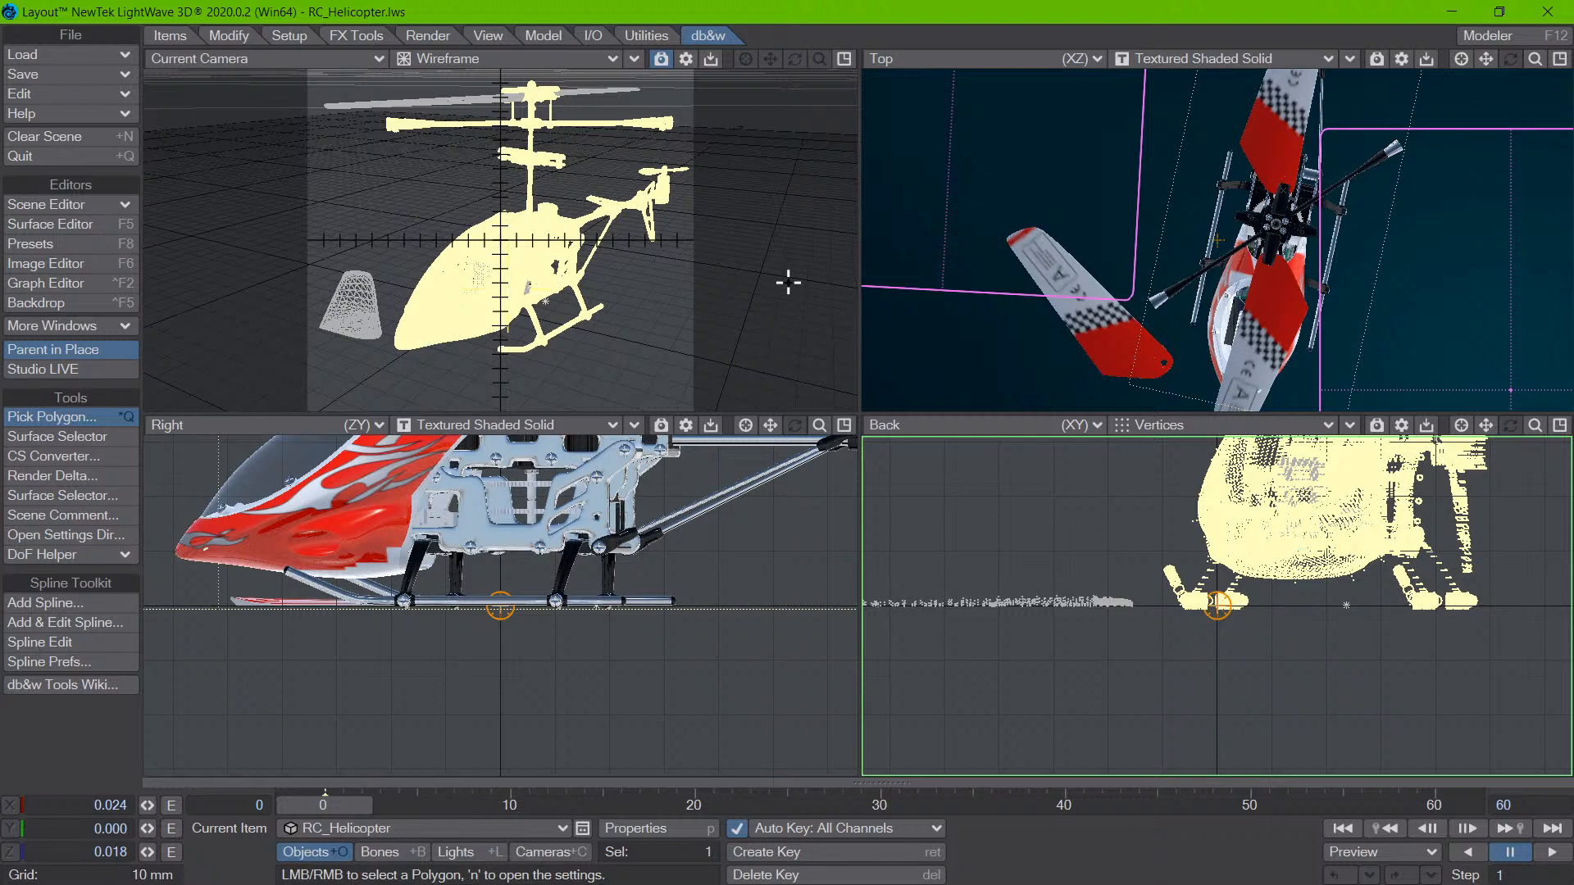
right_click(369, 519)
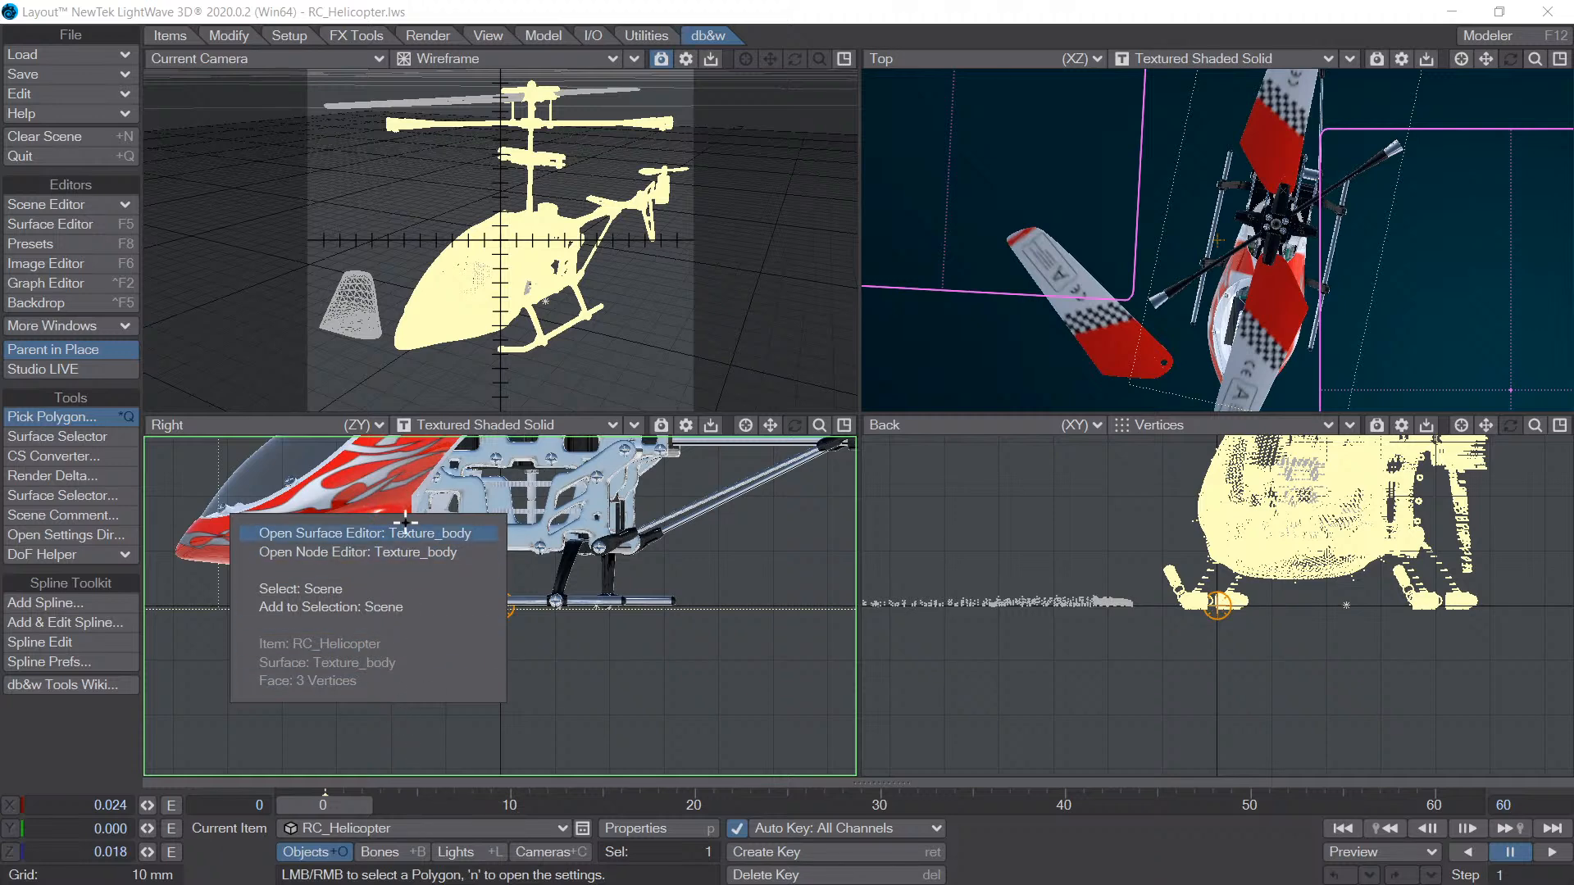
left_click(385, 487)
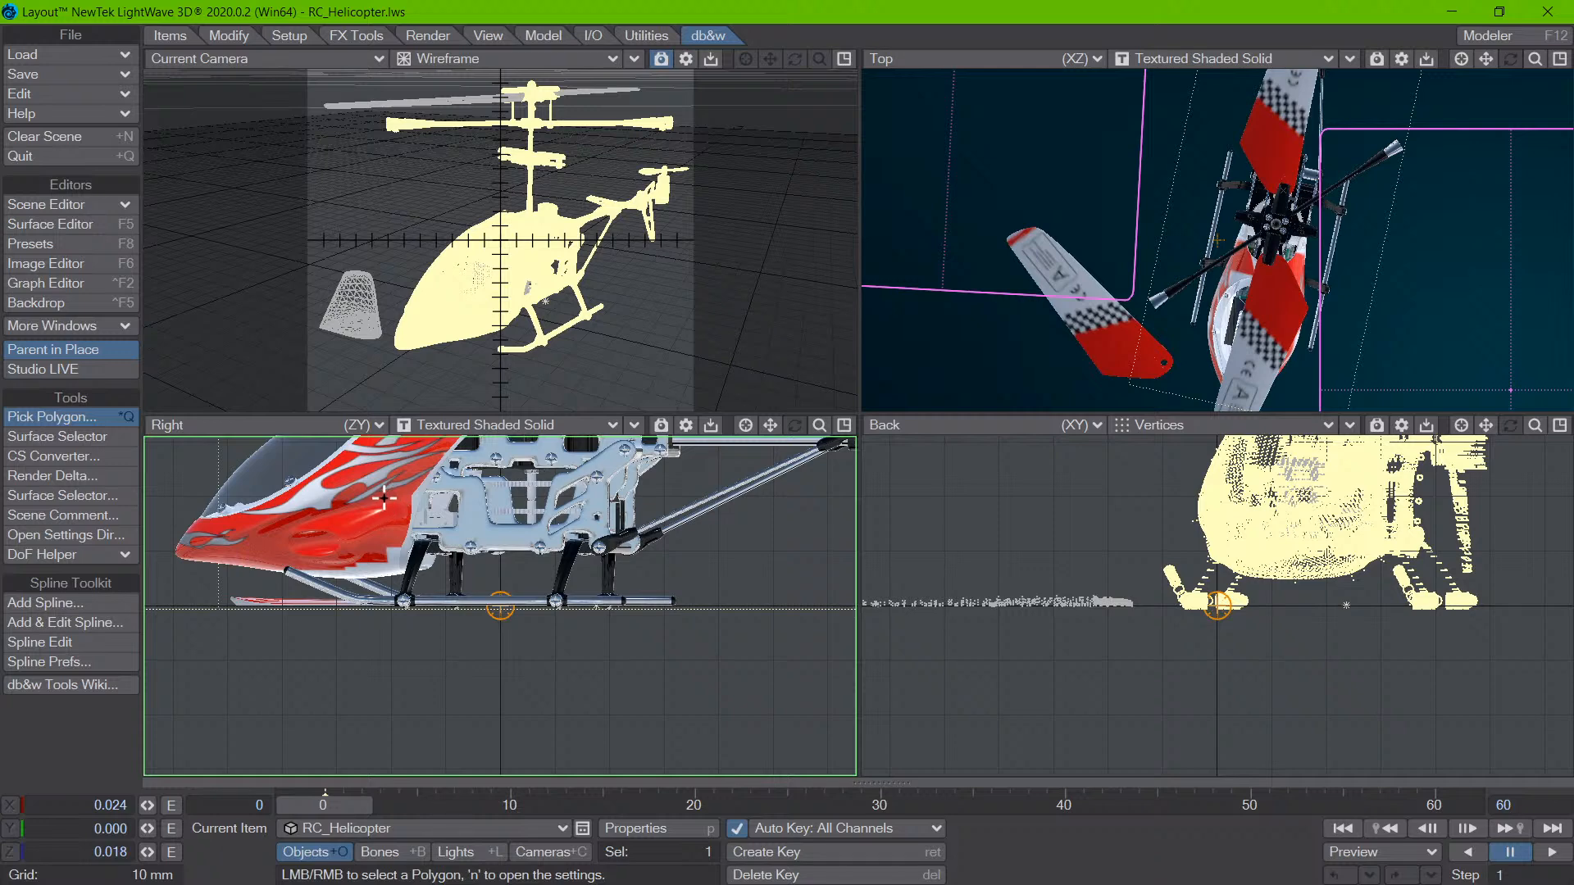
right_click(393, 500)
left_click(412, 498)
- Pick the underside of the helicopter's nose twice in the camera wireframe view to identify its surface, dismissing the pick options
right_click(478, 332)
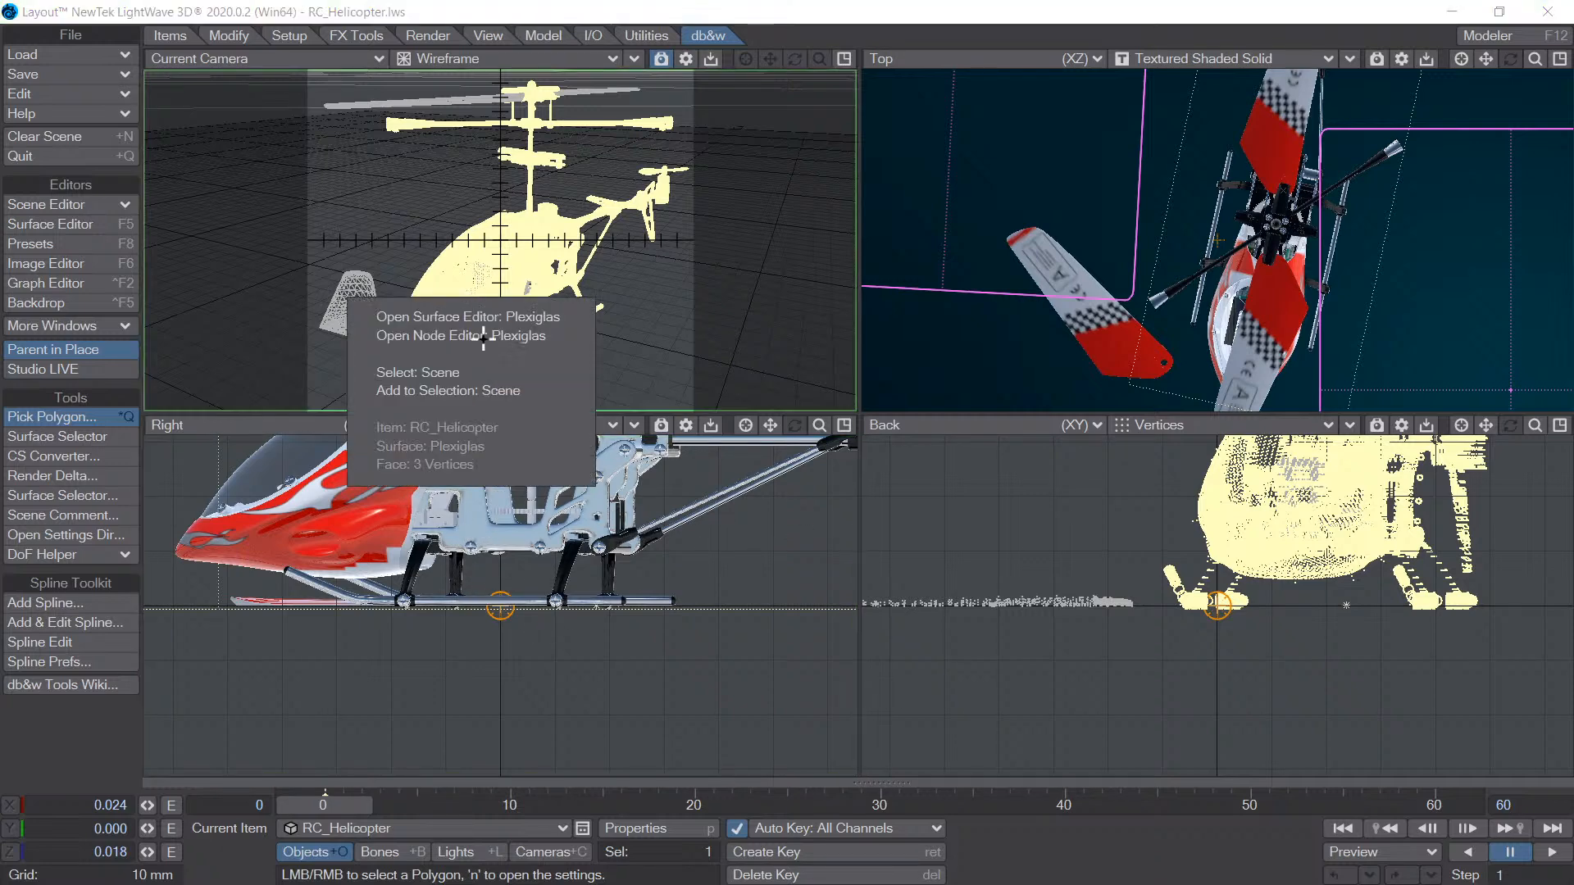
left_click(469, 279)
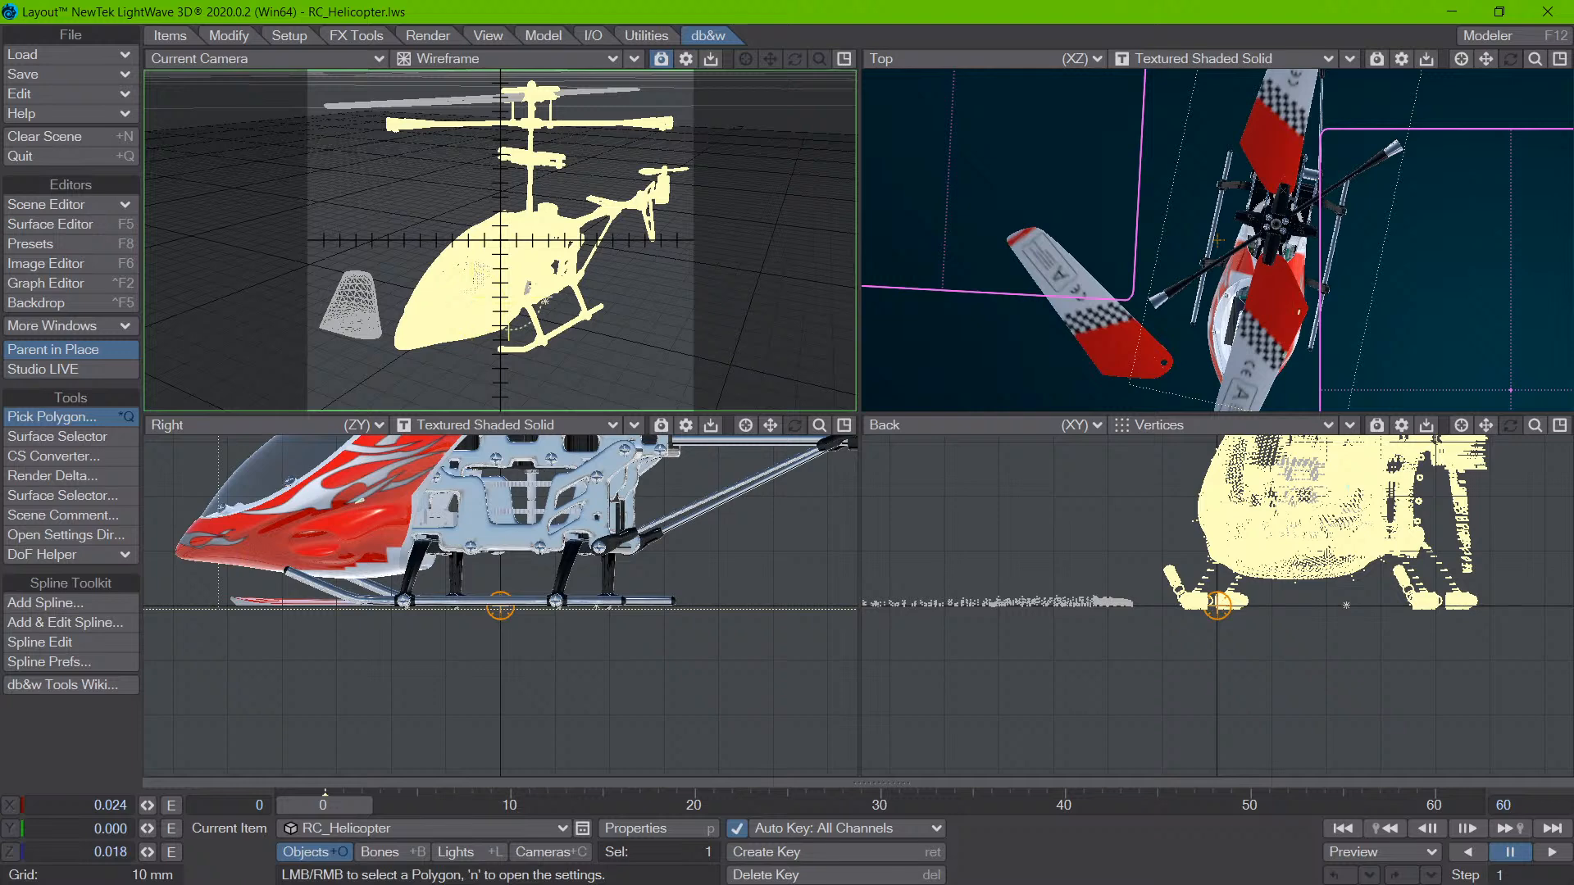
right_click(460, 343)
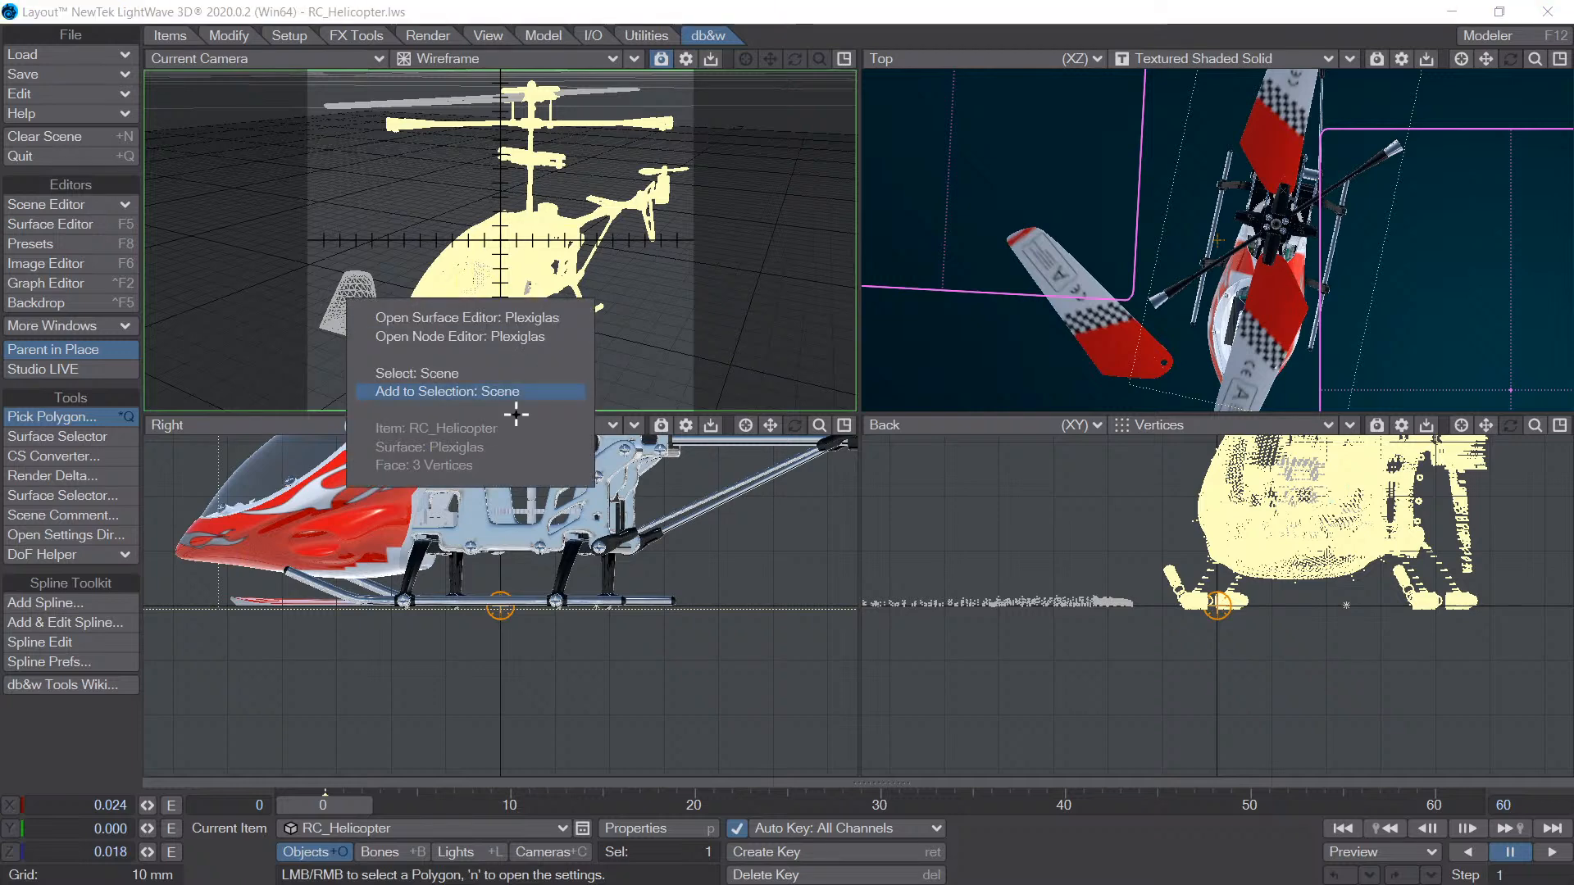
left_click(376, 533)
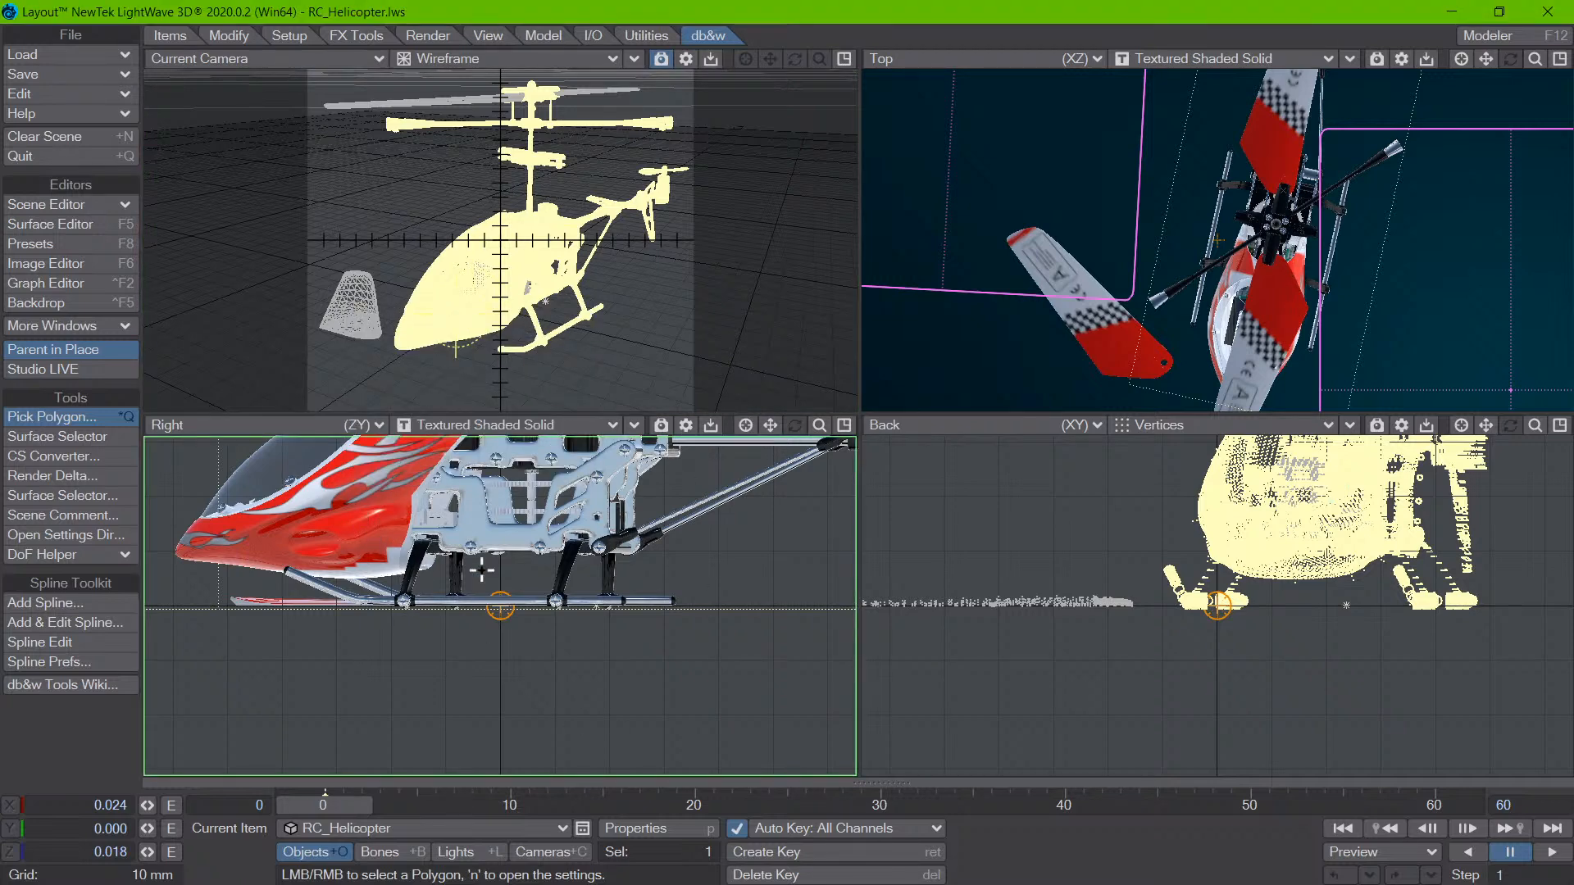
- Maximize the Right view and pick the front screw on the landing skid to identify its surface, dismissing the pick options
key("0")
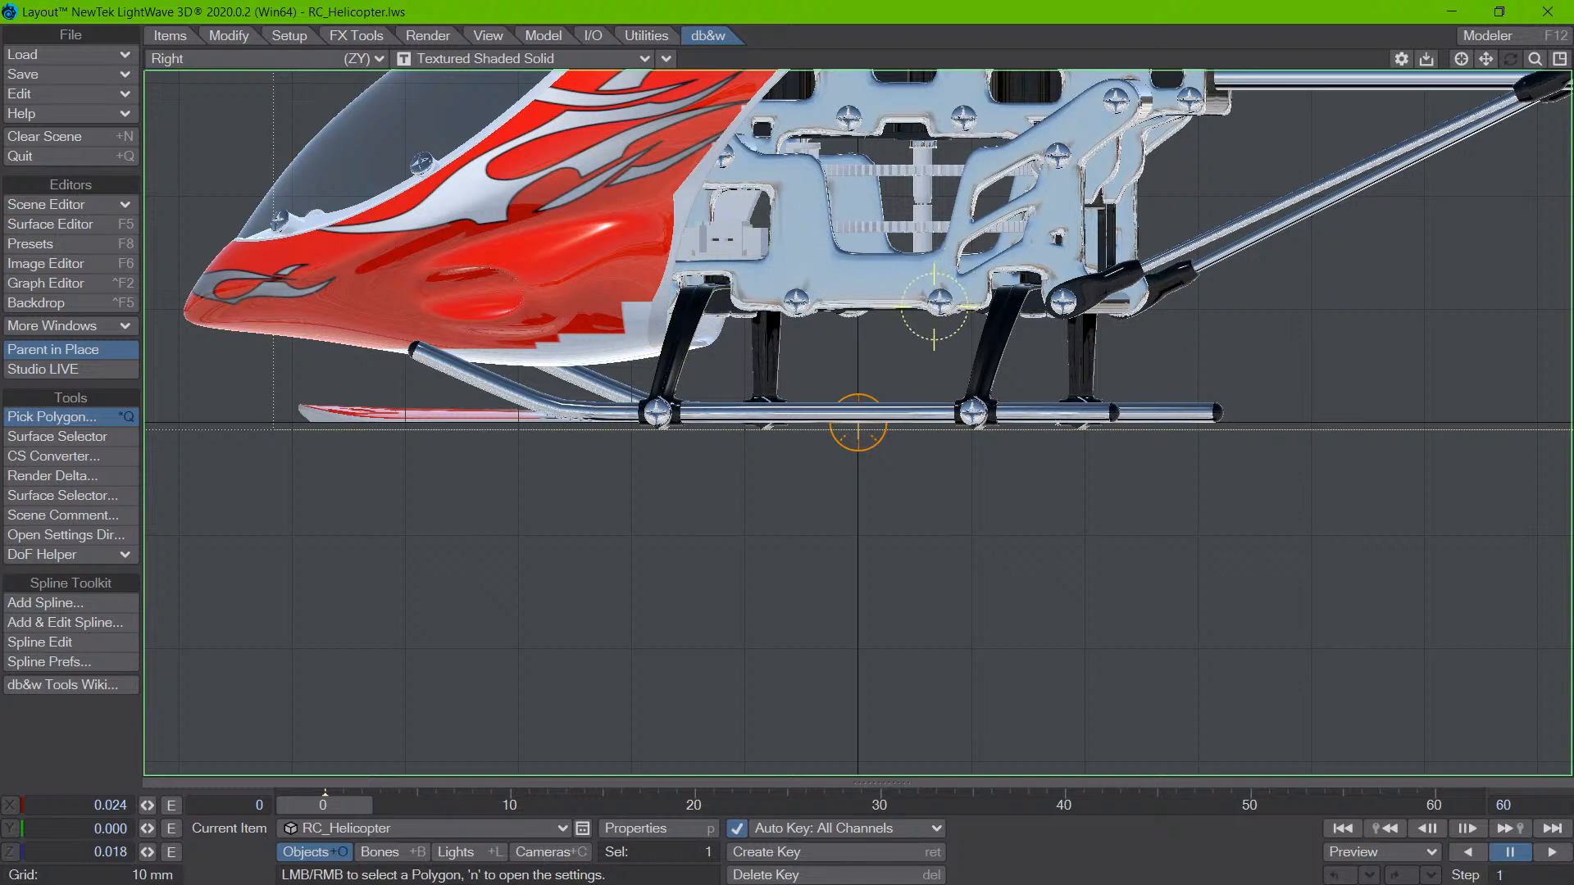
right_click(664, 401)
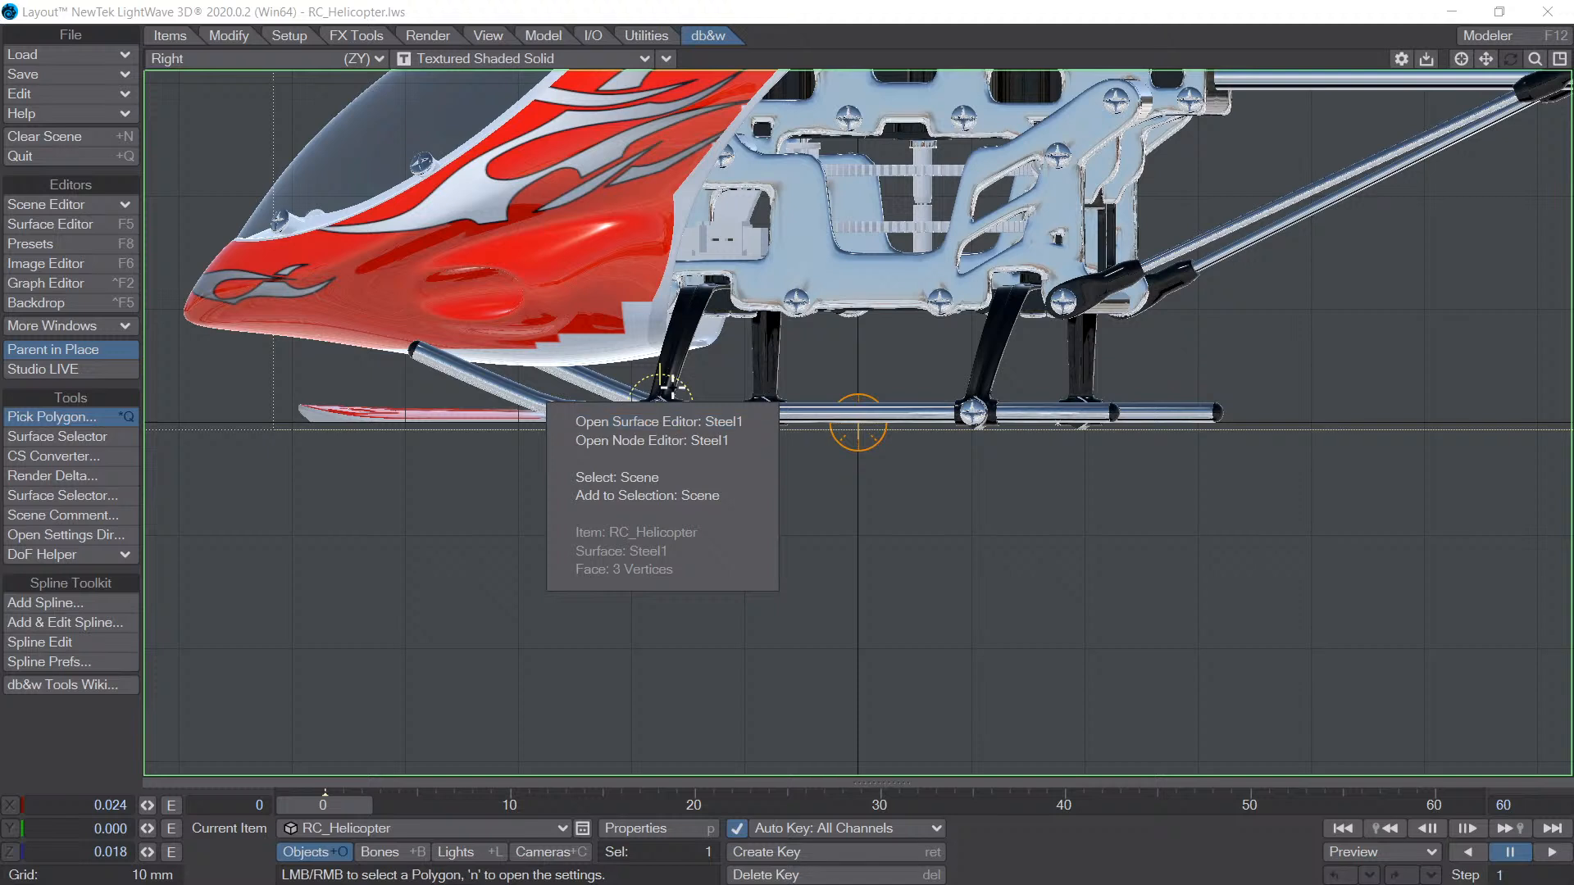
left_click(704, 353)
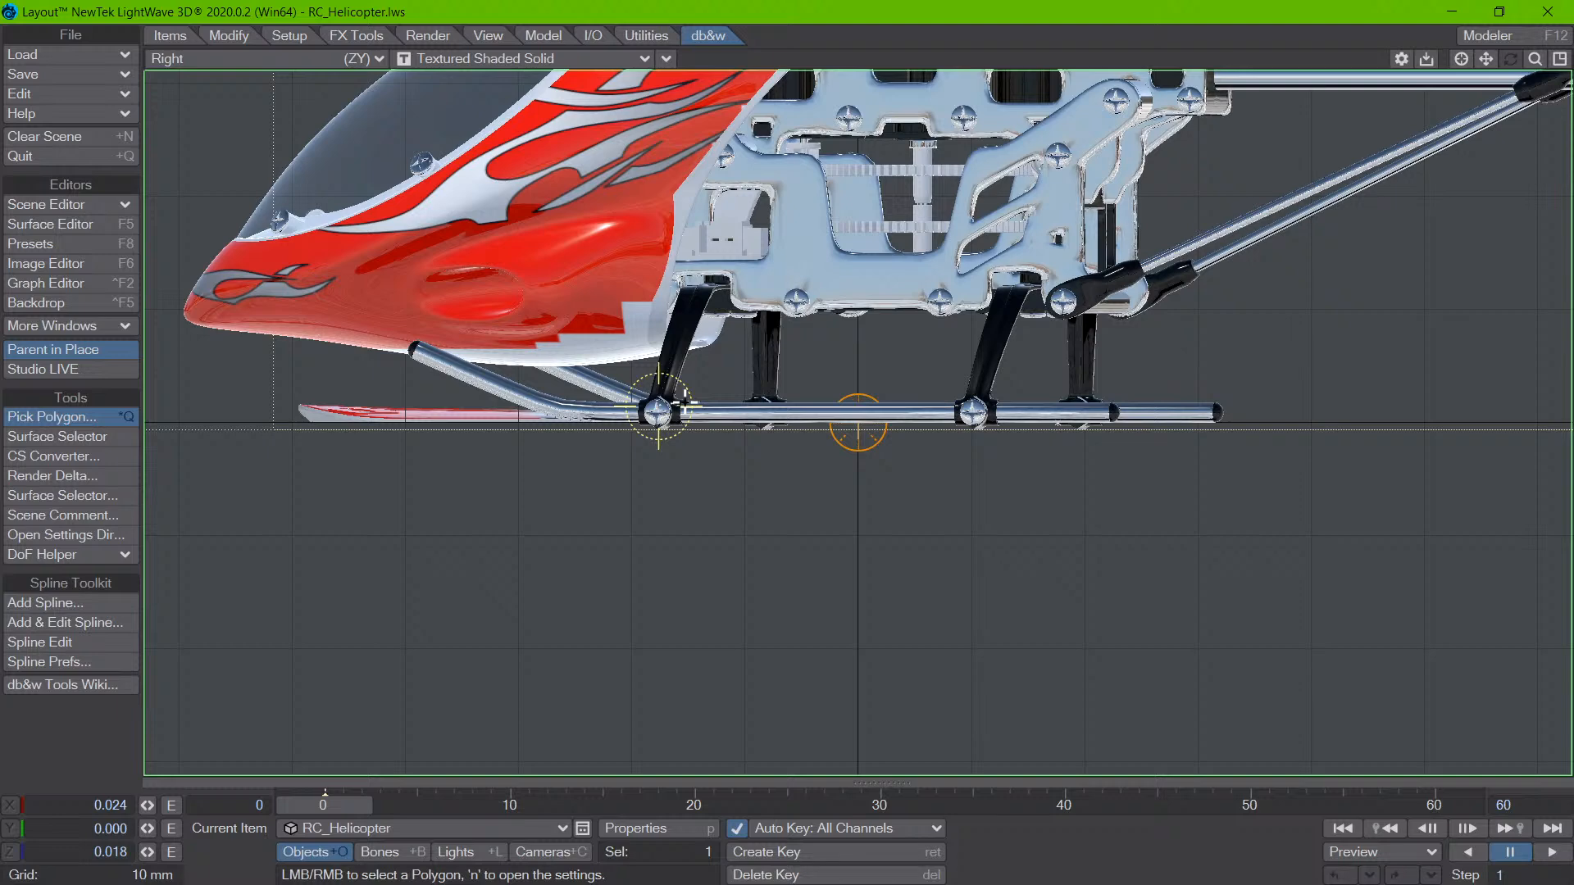
- Show the Polygon Picker settings clear of the helicopter and pick on the red body with Preselection Highlight enabled
key("n")
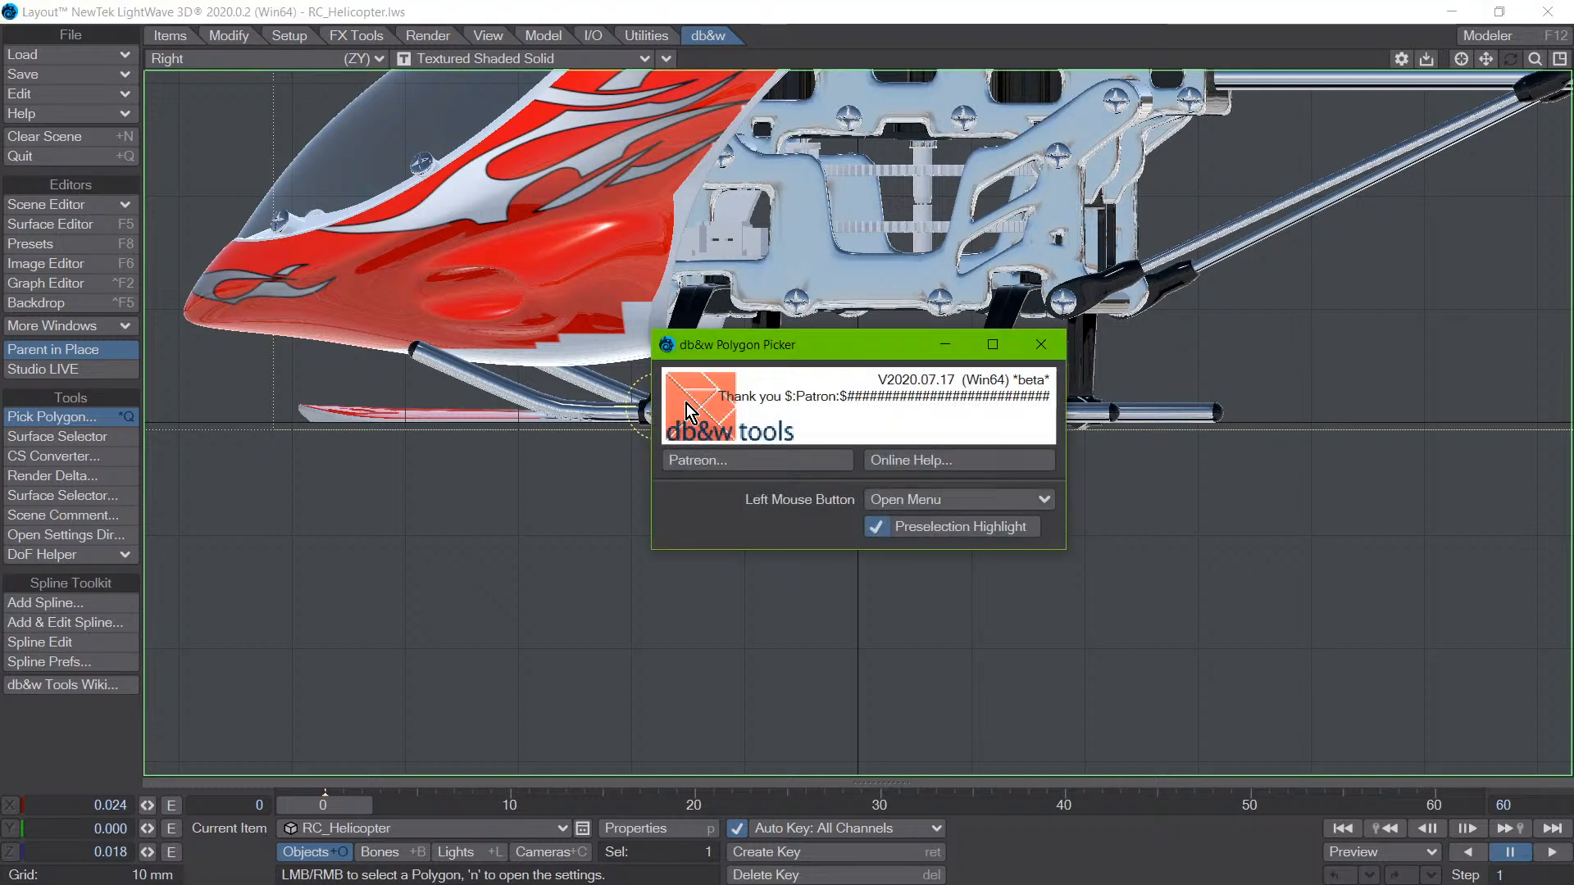
left_click_drag(761, 345, 259, 109)
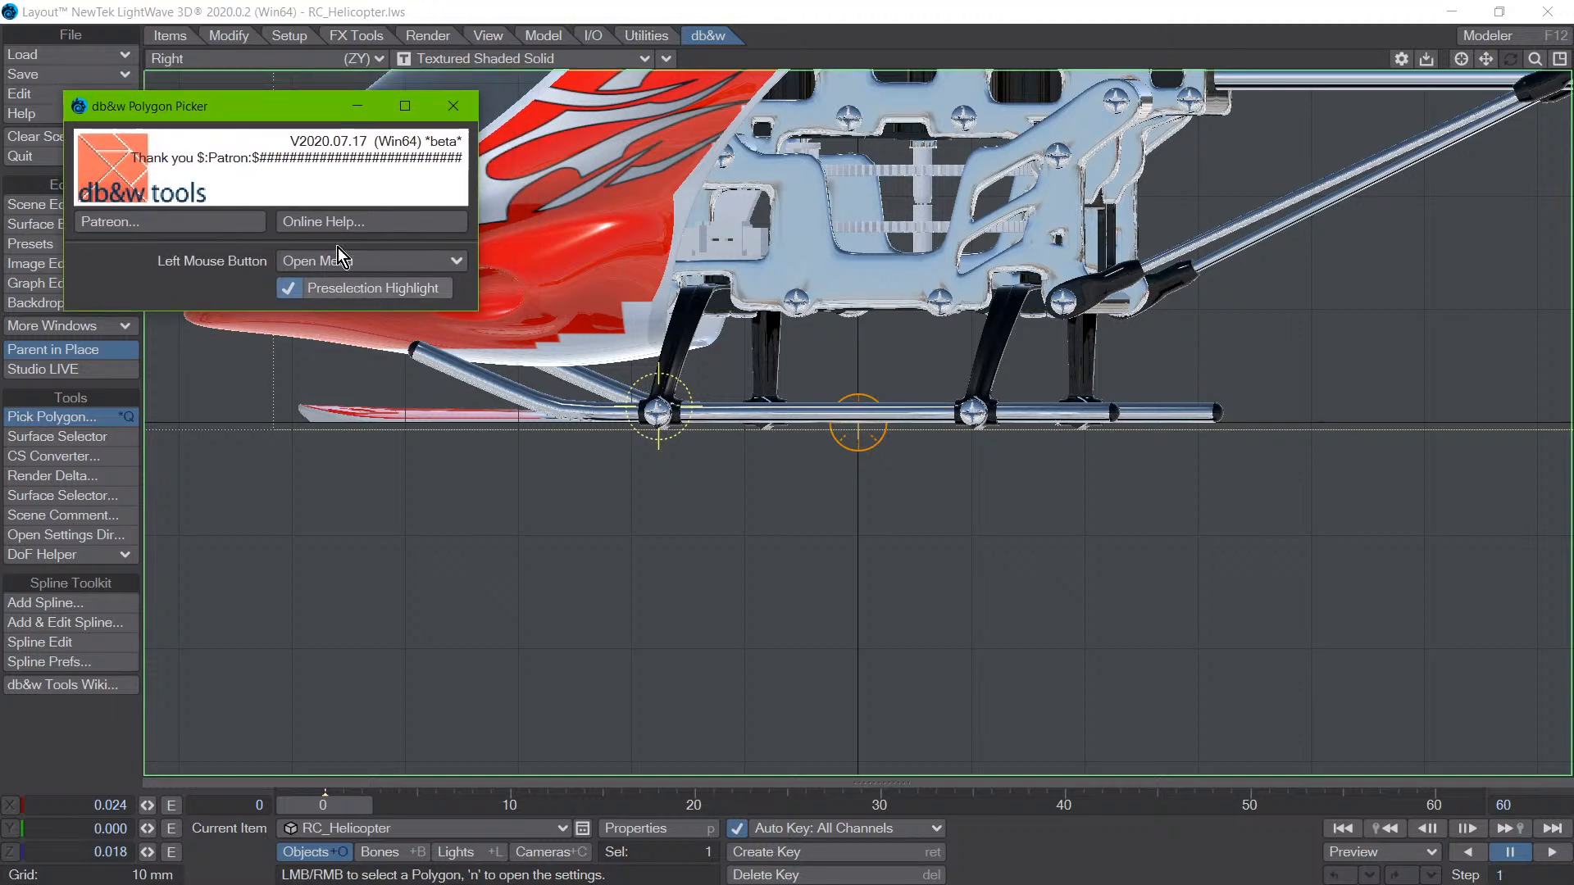
left_click_drag(261, 105, 277, 527)
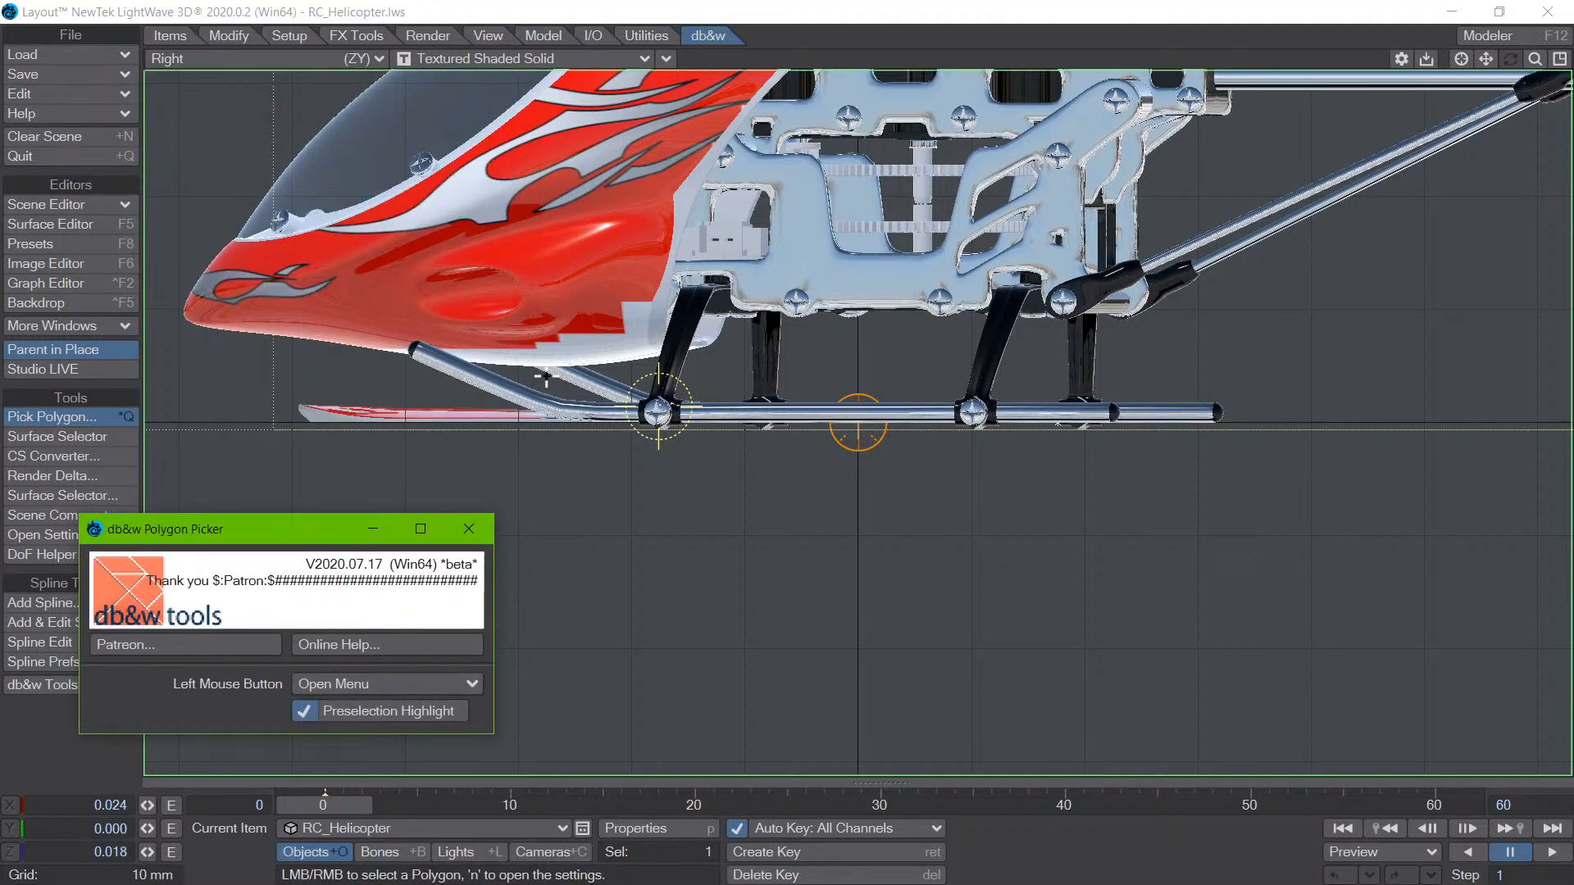
left_click(644, 218)
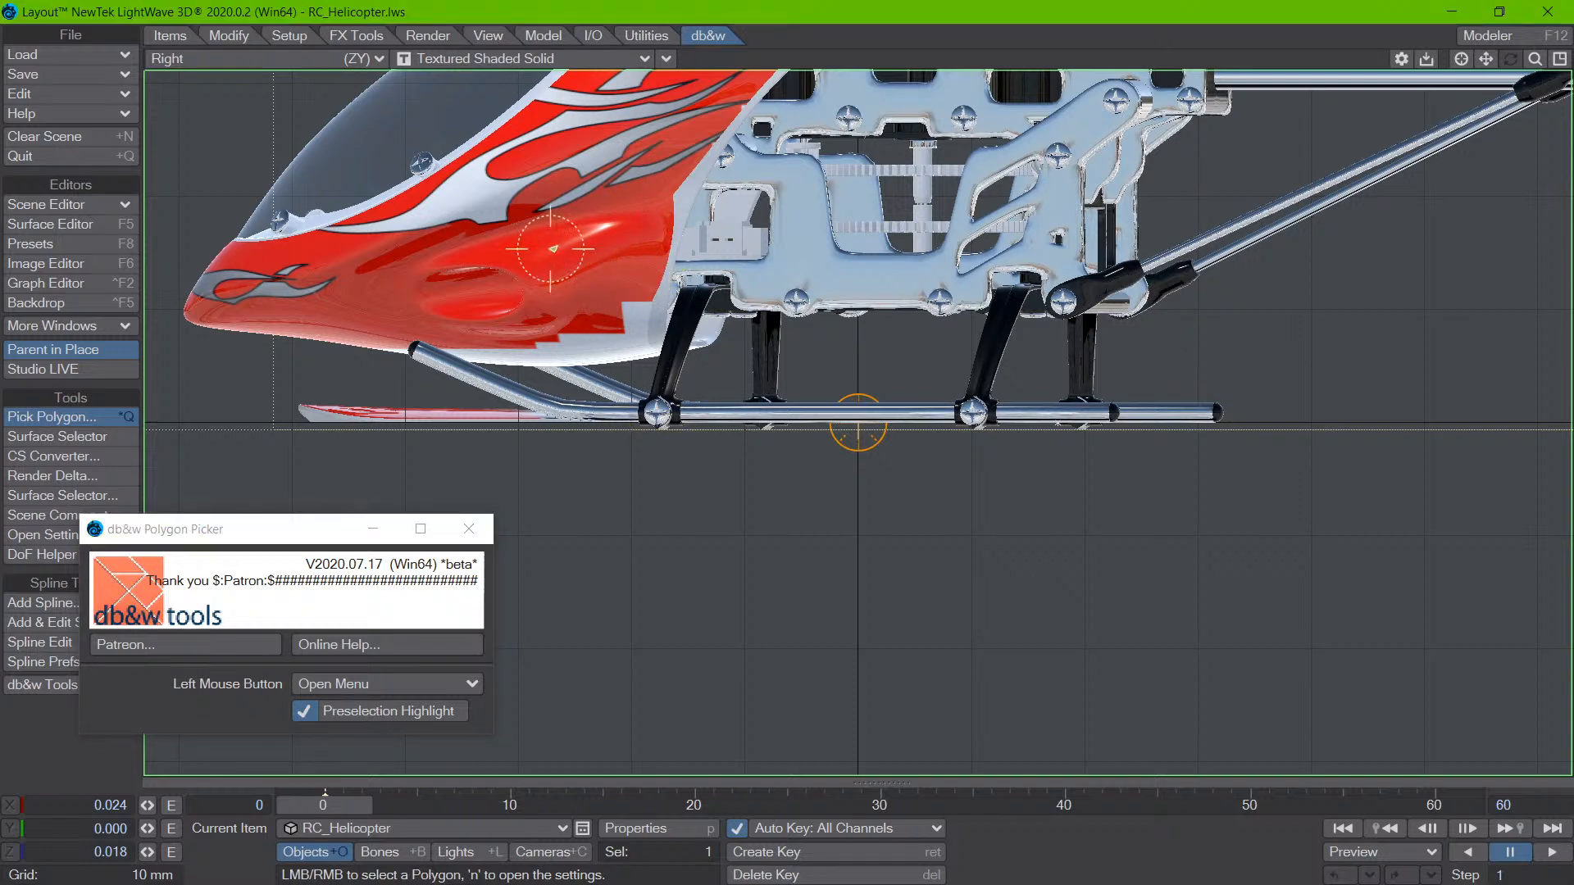
left_click(565, 237)
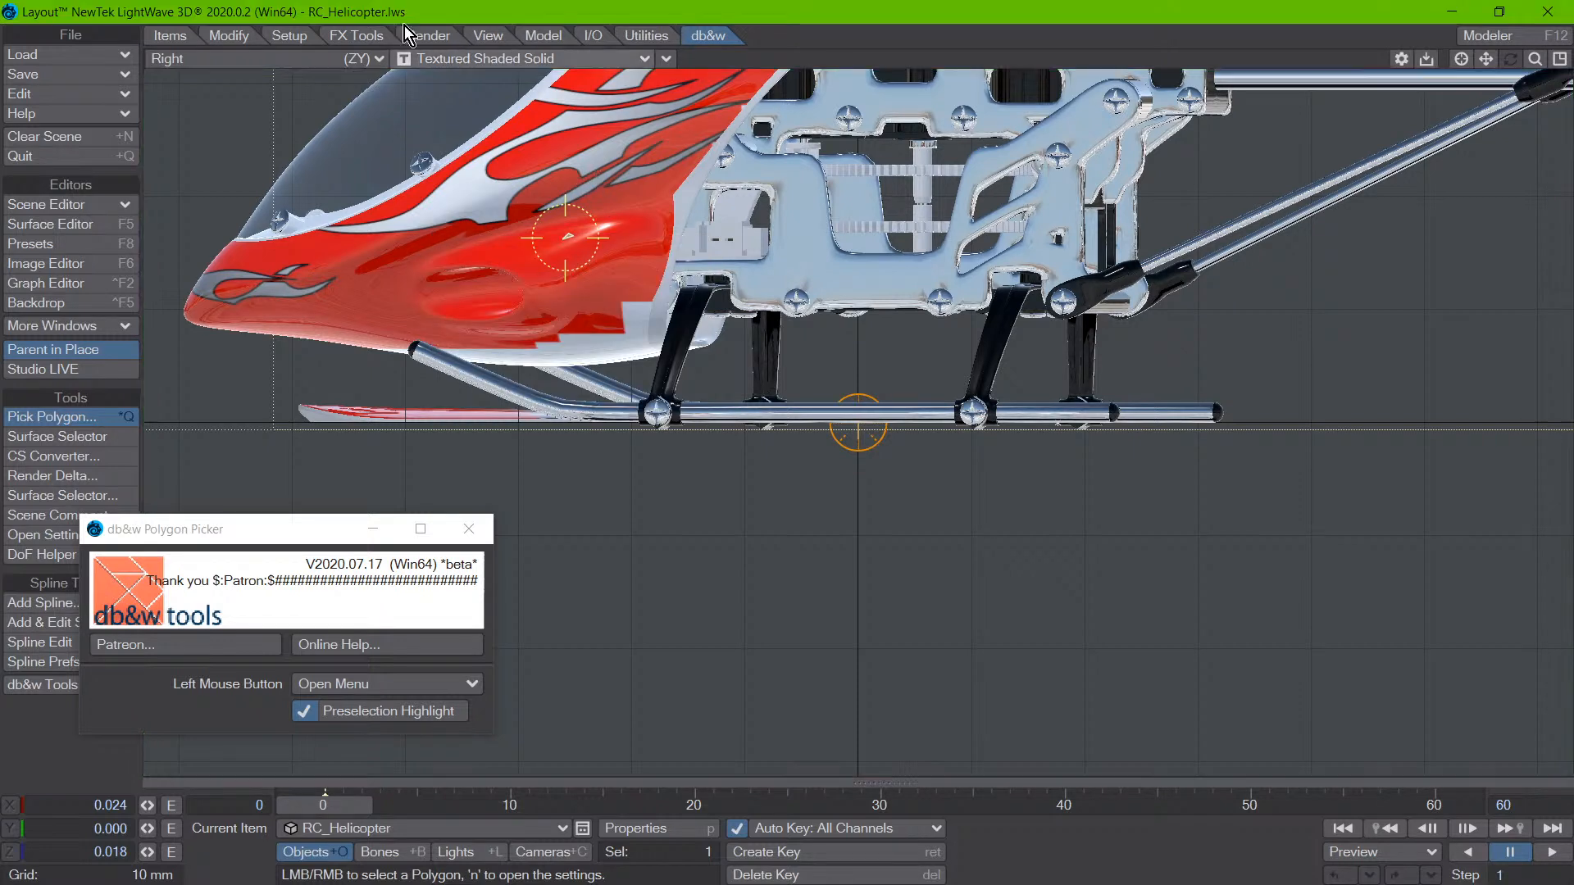
- Turn off Preselection Highlight and pick several polygons on the red body, dismissing the pick options
left_click(386, 710)
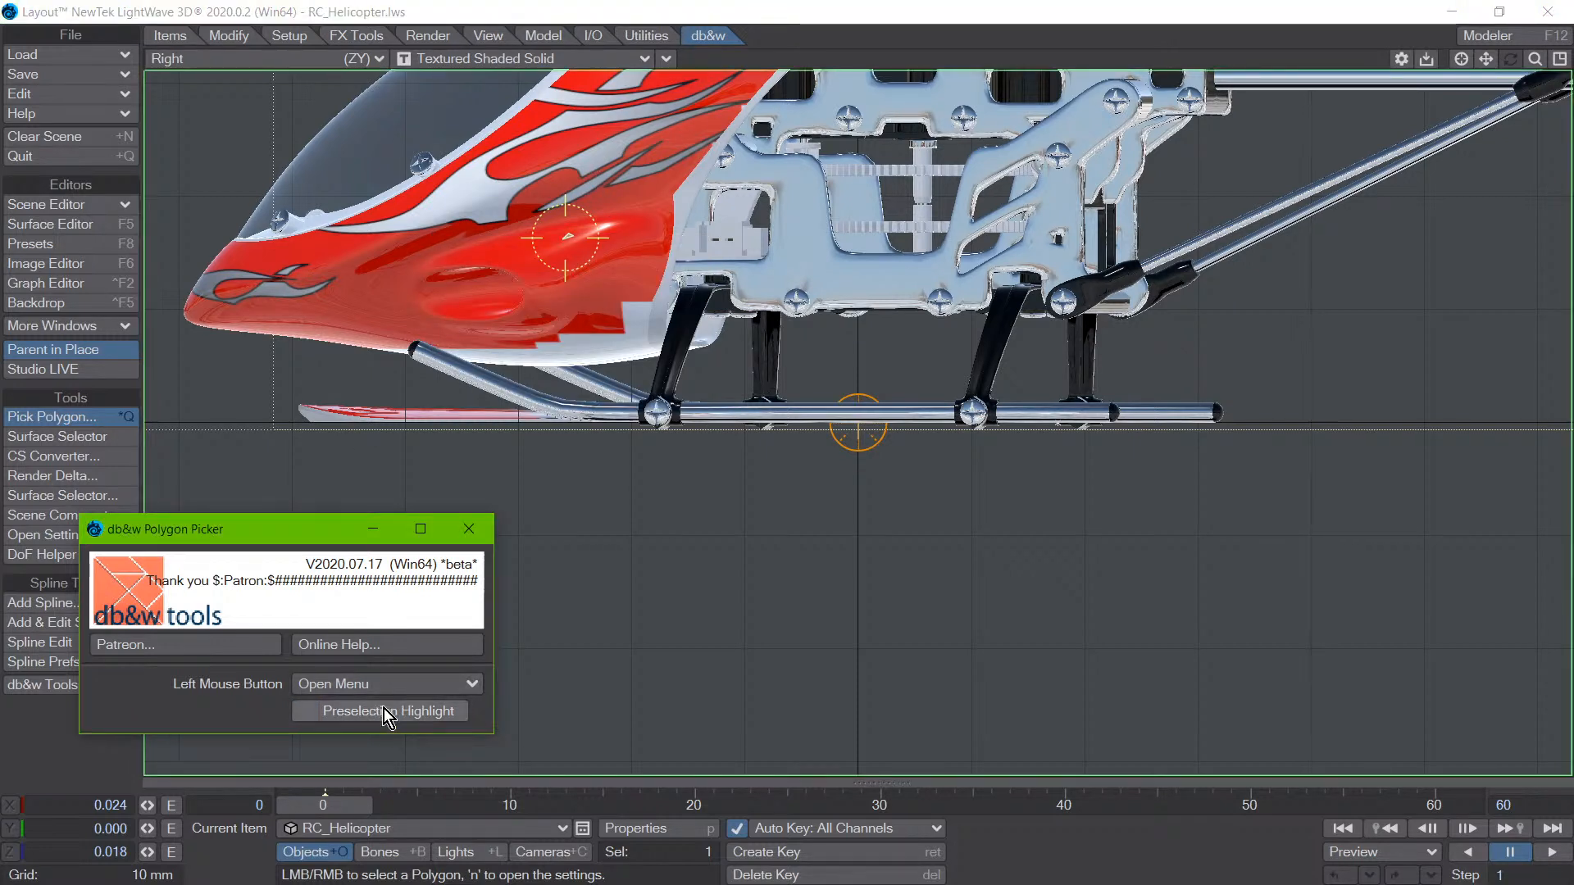
left_click(648, 231)
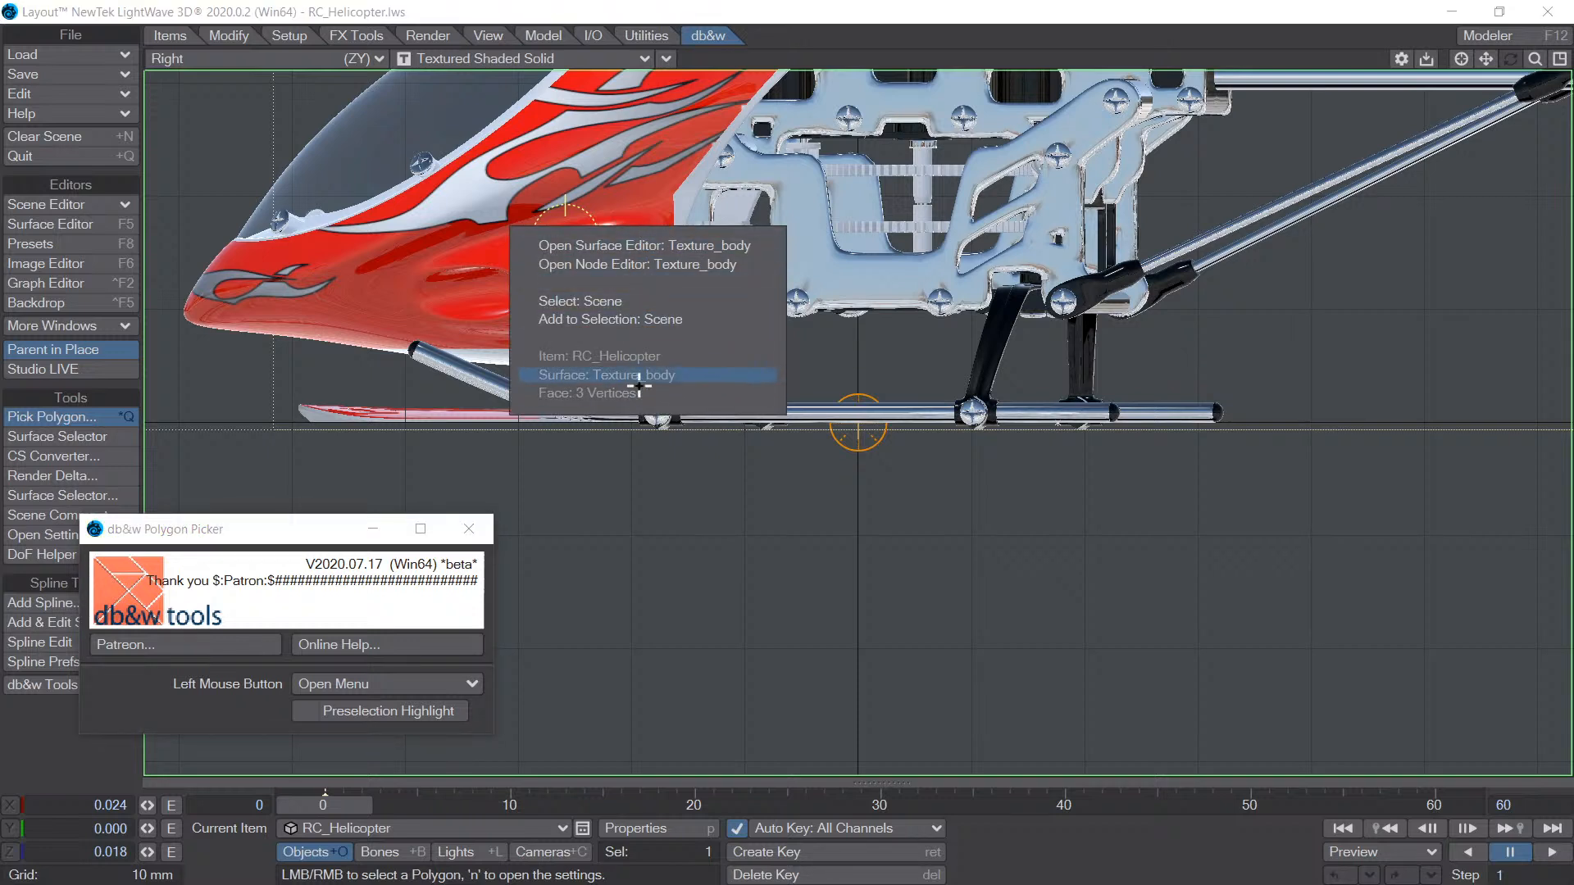
left_click(652, 171)
left_click(660, 131)
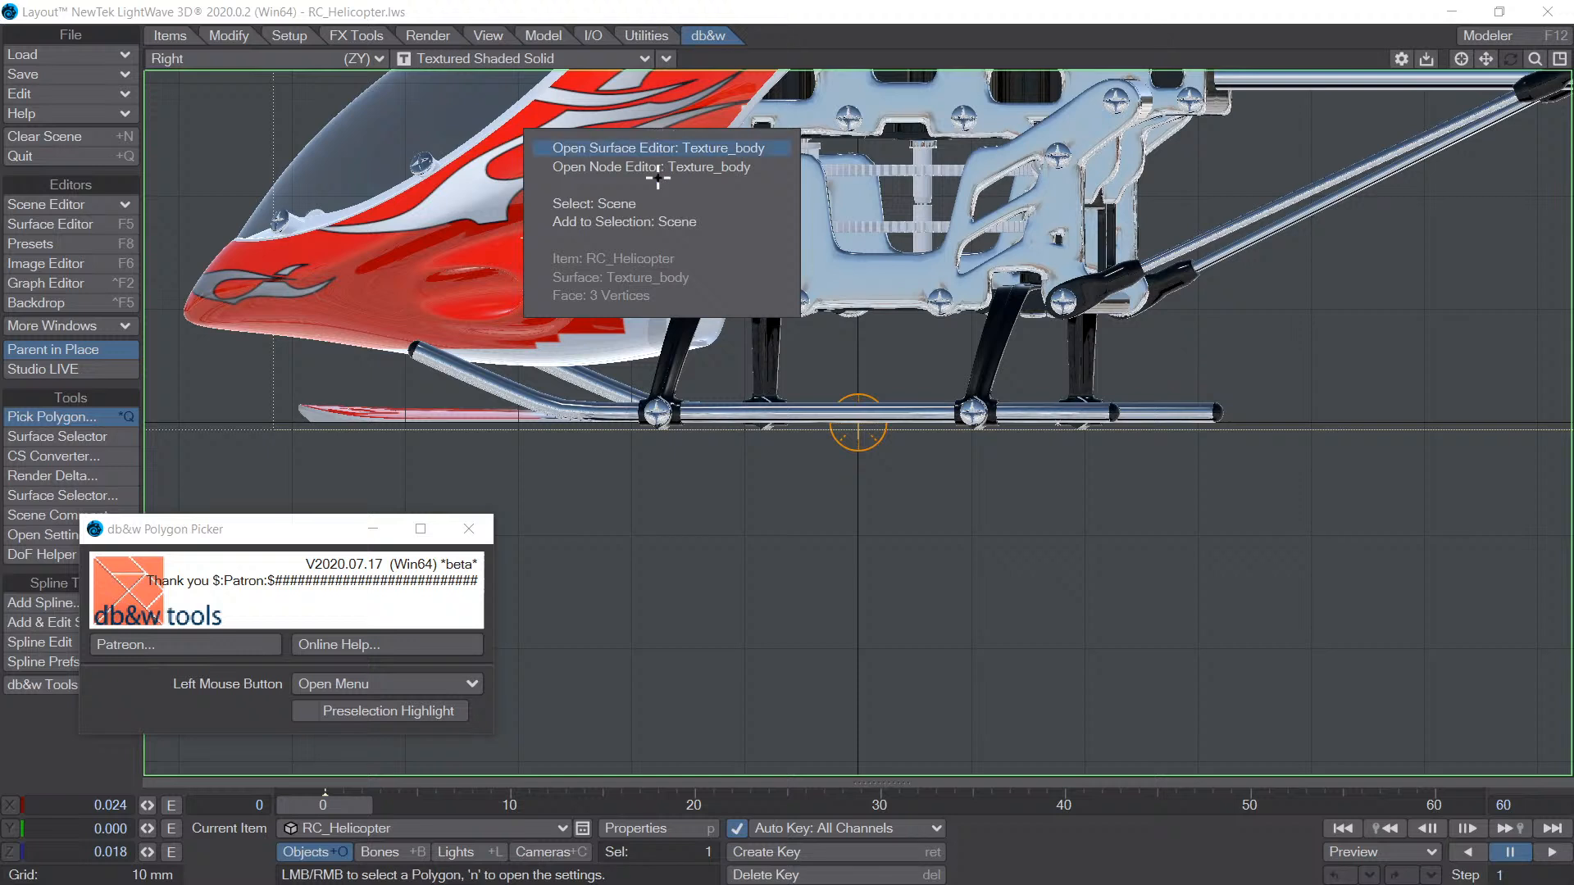
left_click(645, 332)
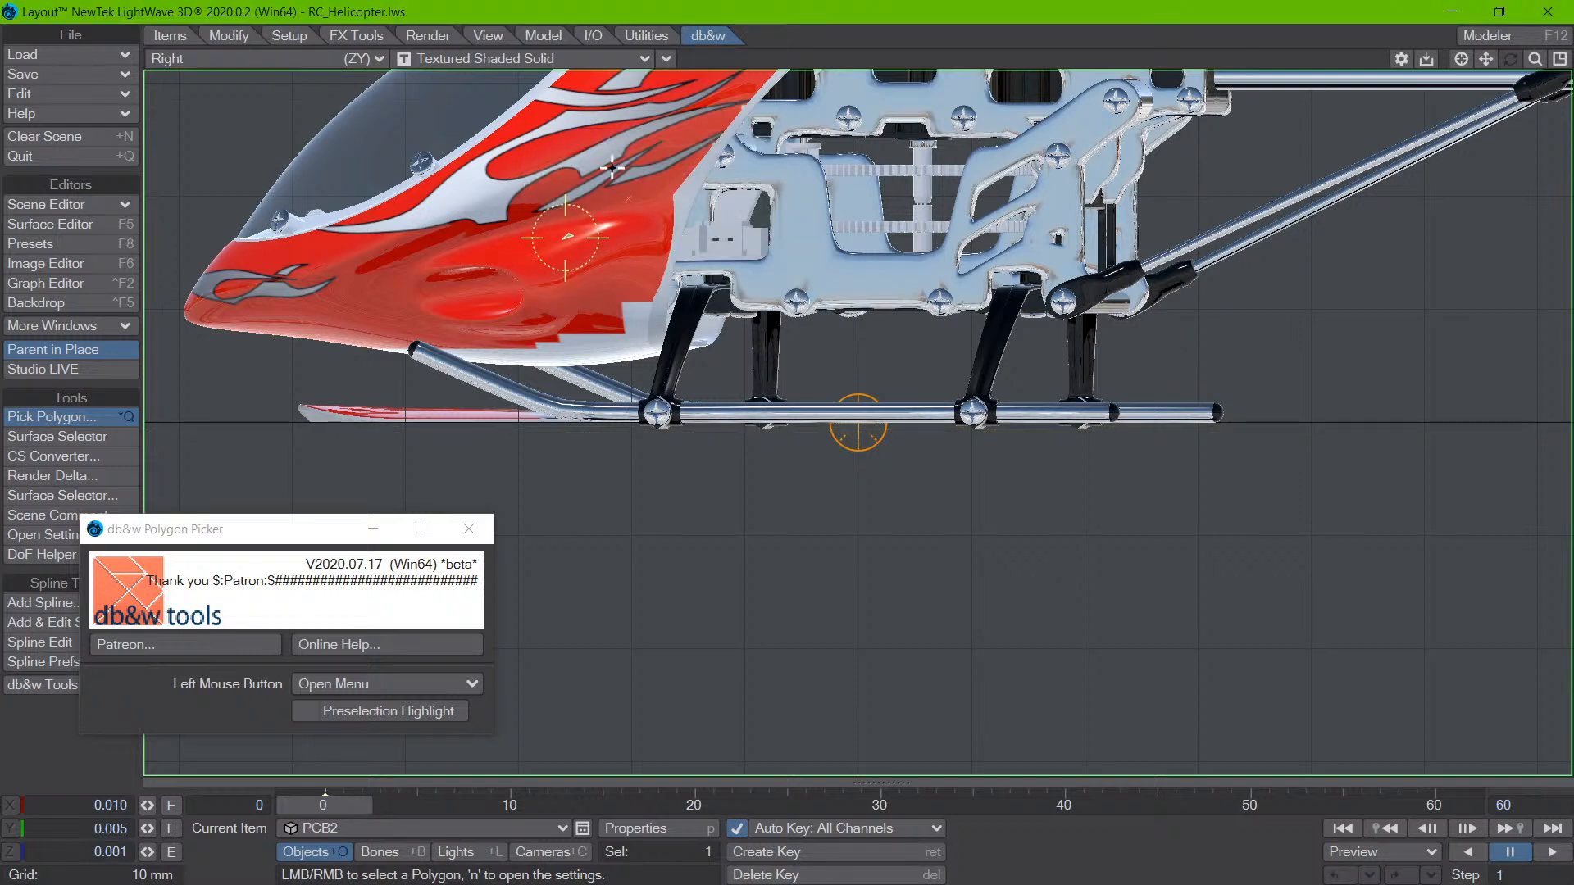
left_click(613, 198)
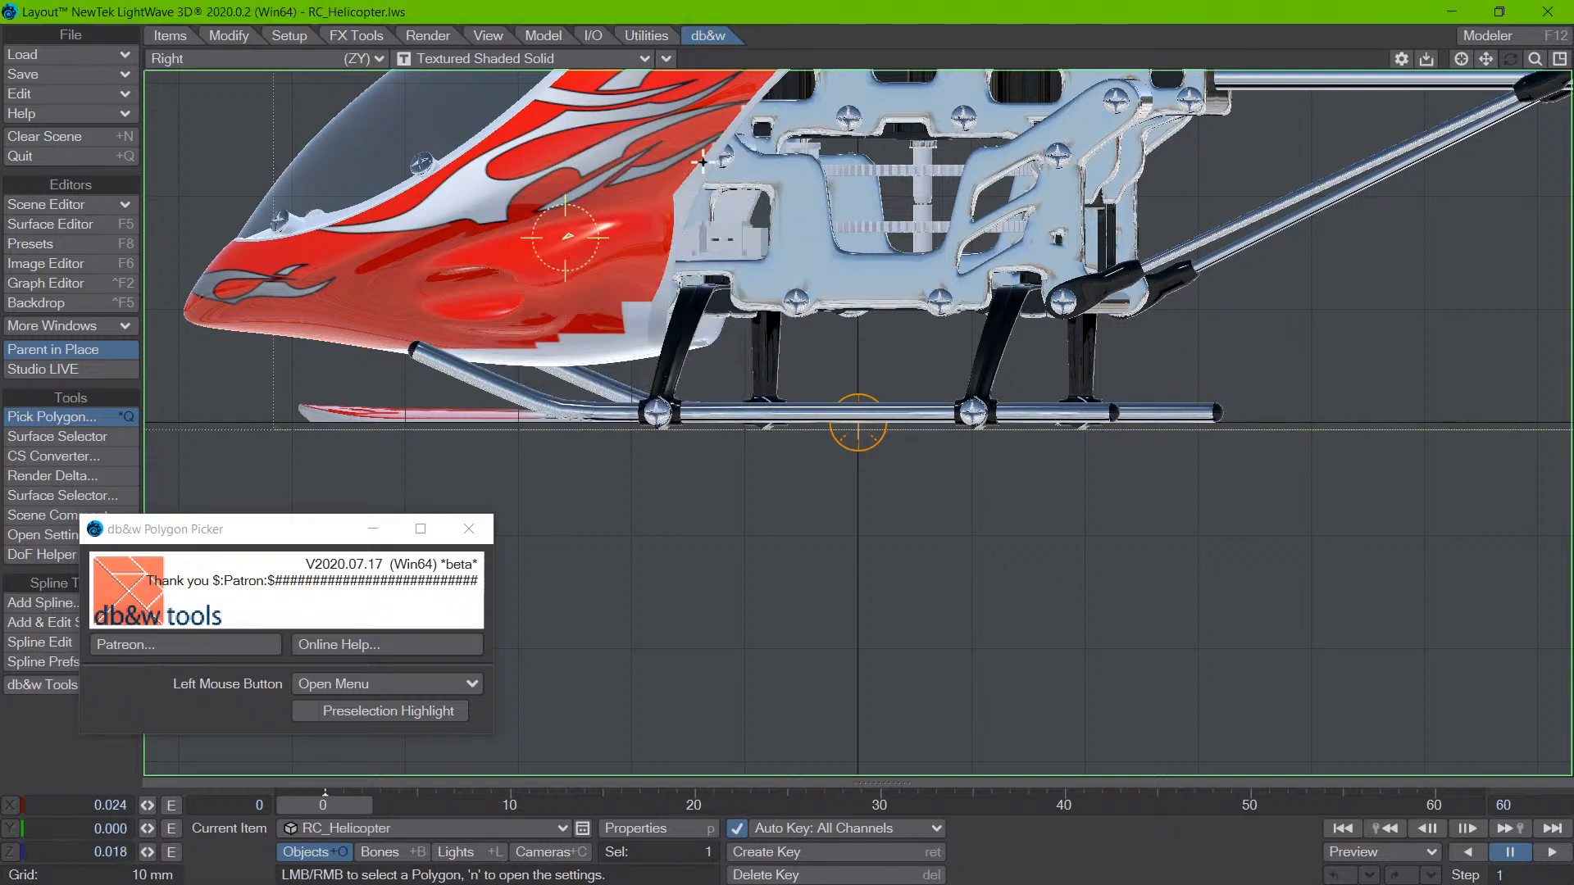
left_click(602, 164)
- Turn Preselection Highlight back on and pick polygons on the red body, dismissing the pick options
left_click(360, 711)
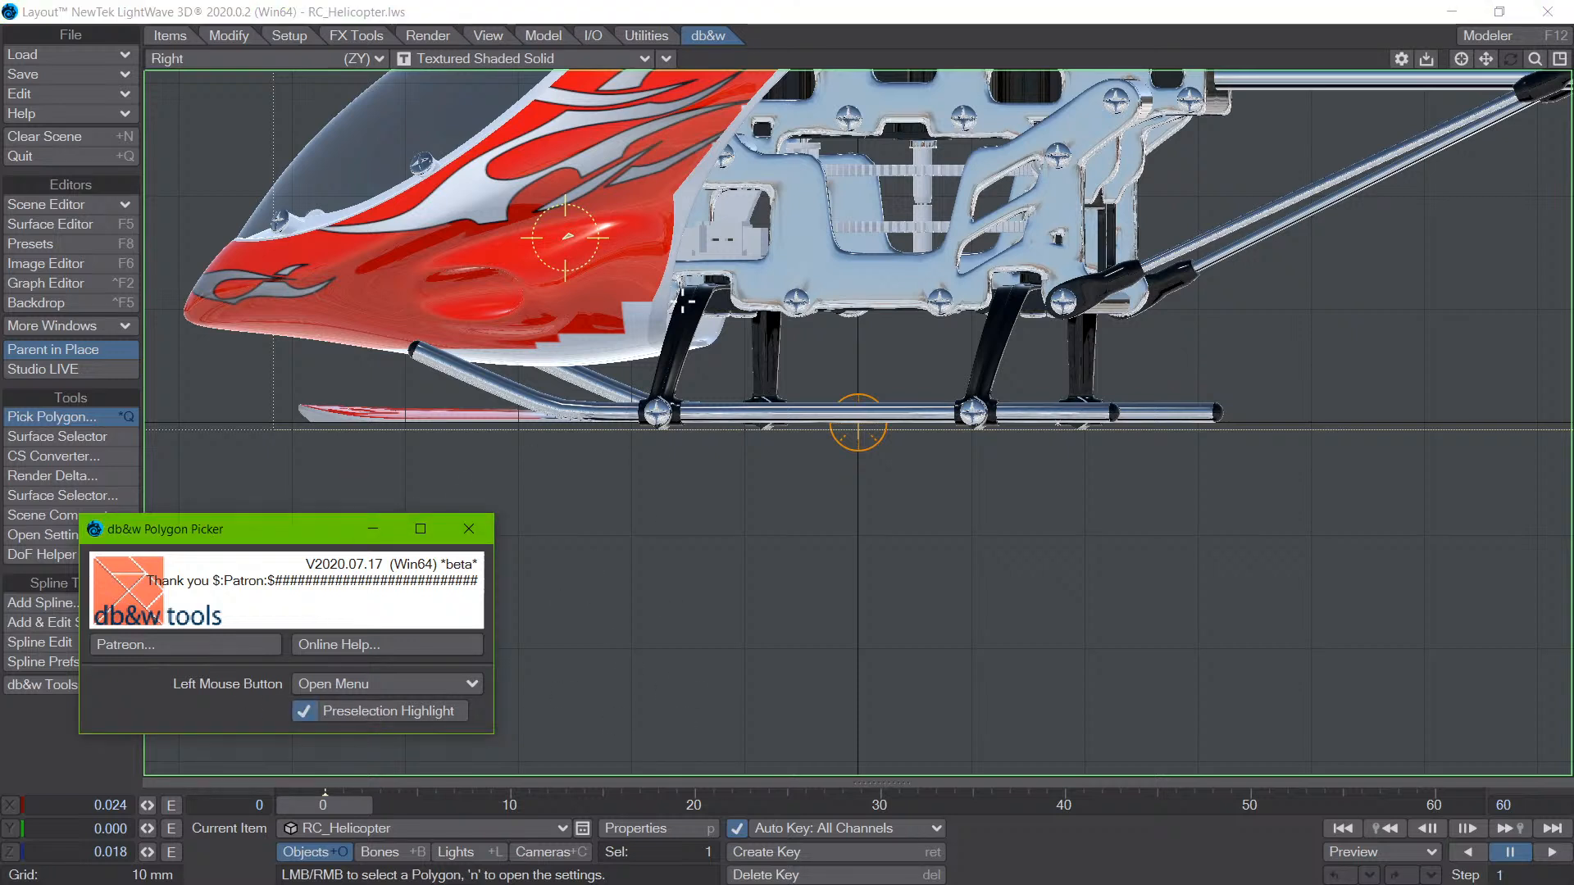
left_click(628, 236)
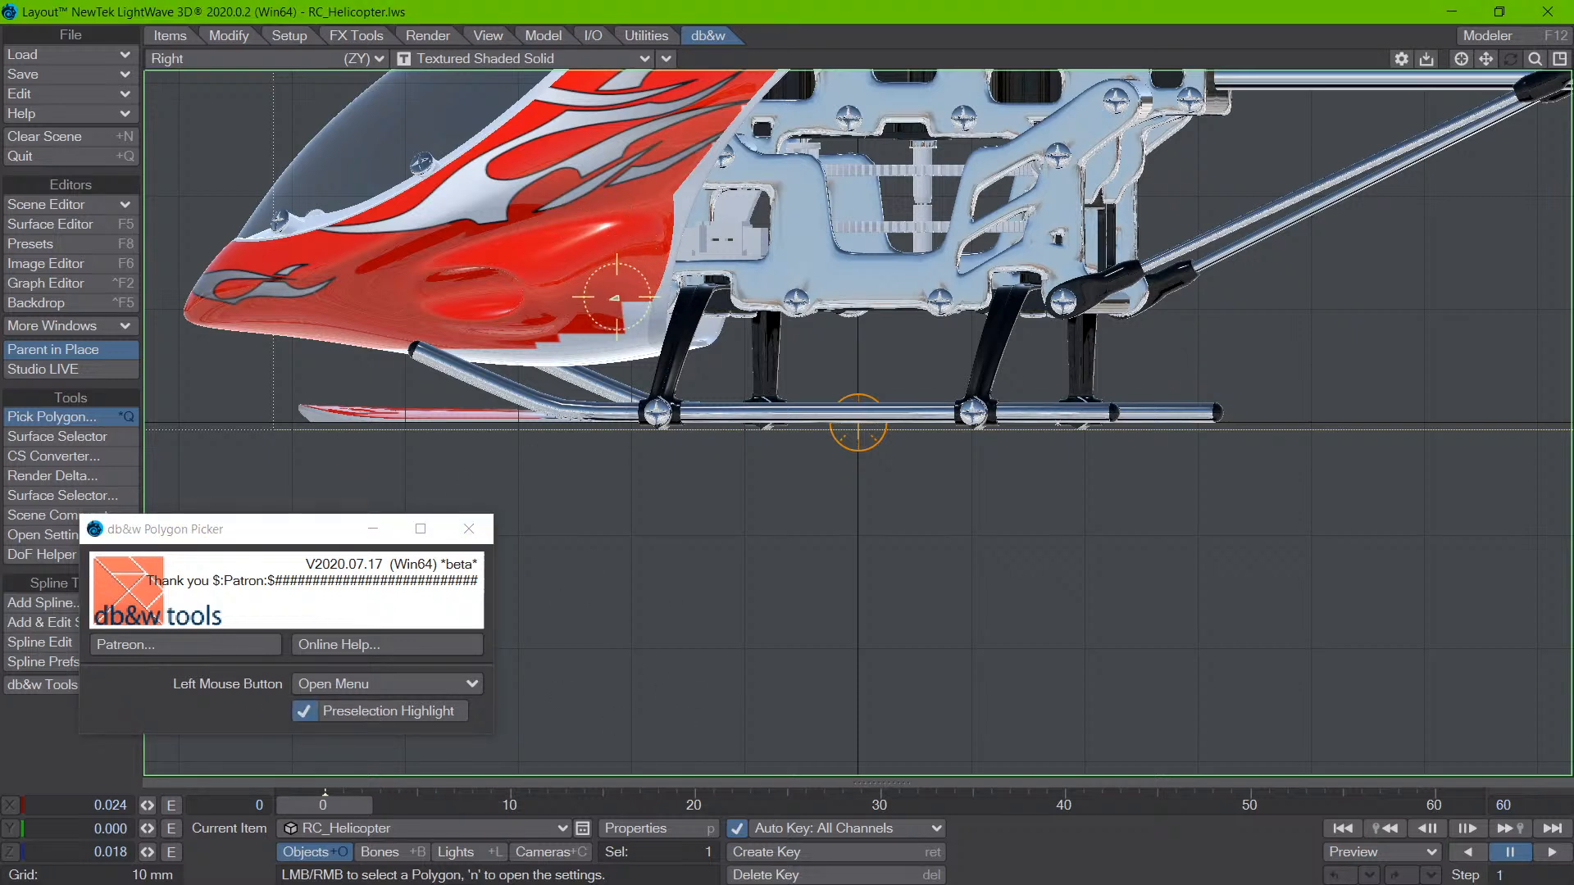
left_click(602, 256)
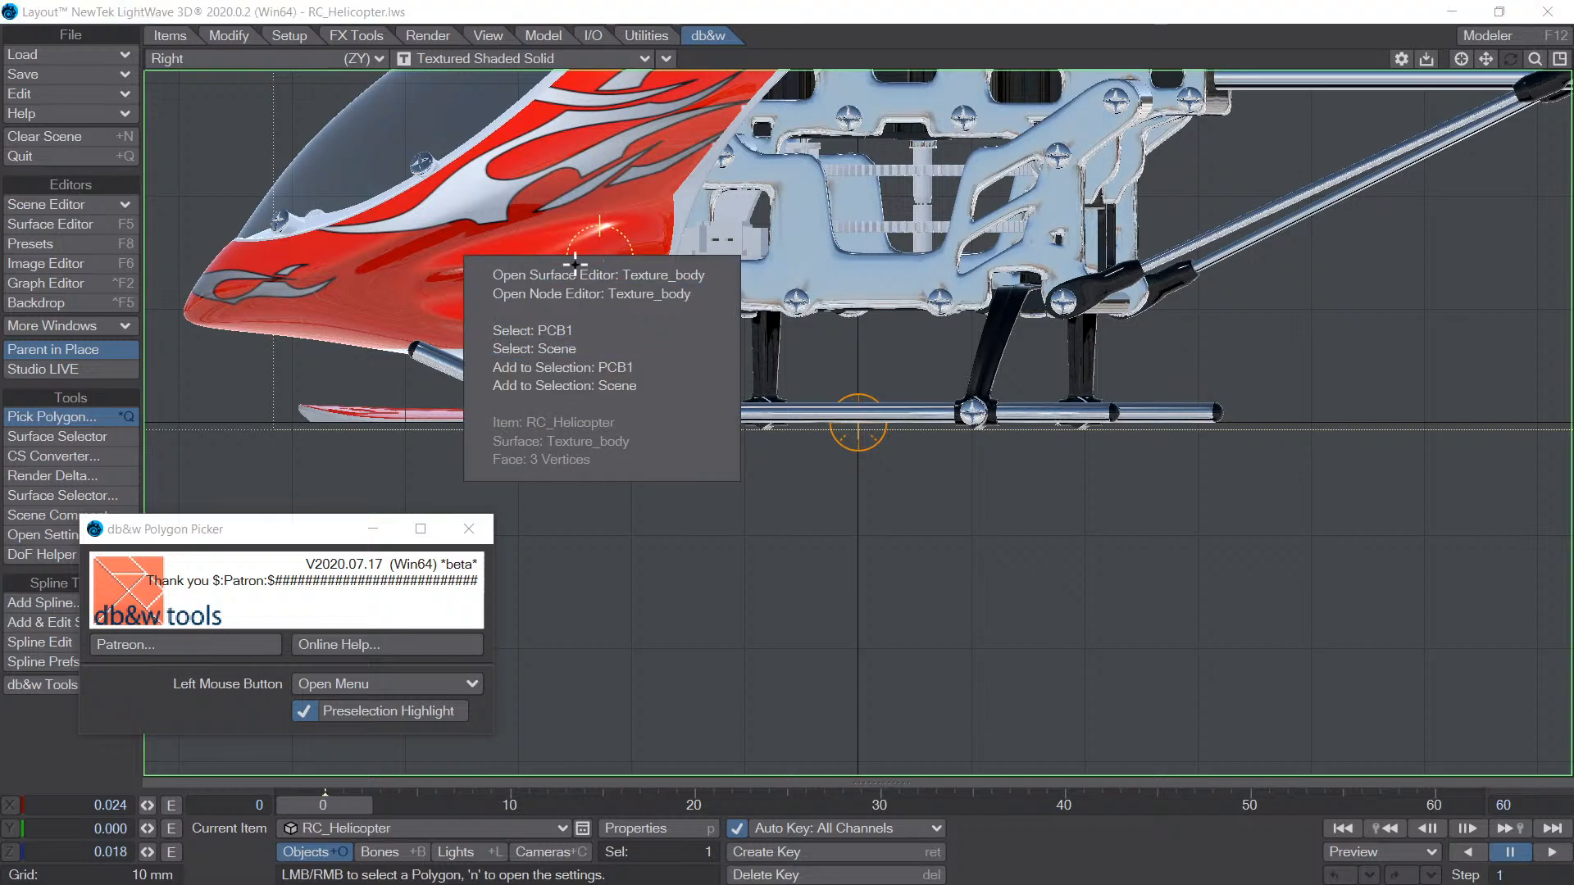
left_click(545, 227)
- Reposition the Polygon Picker settings and review the available Left Mouse Button actions, keeping Open Menu
left_click_drag(213, 528, 305, 418)
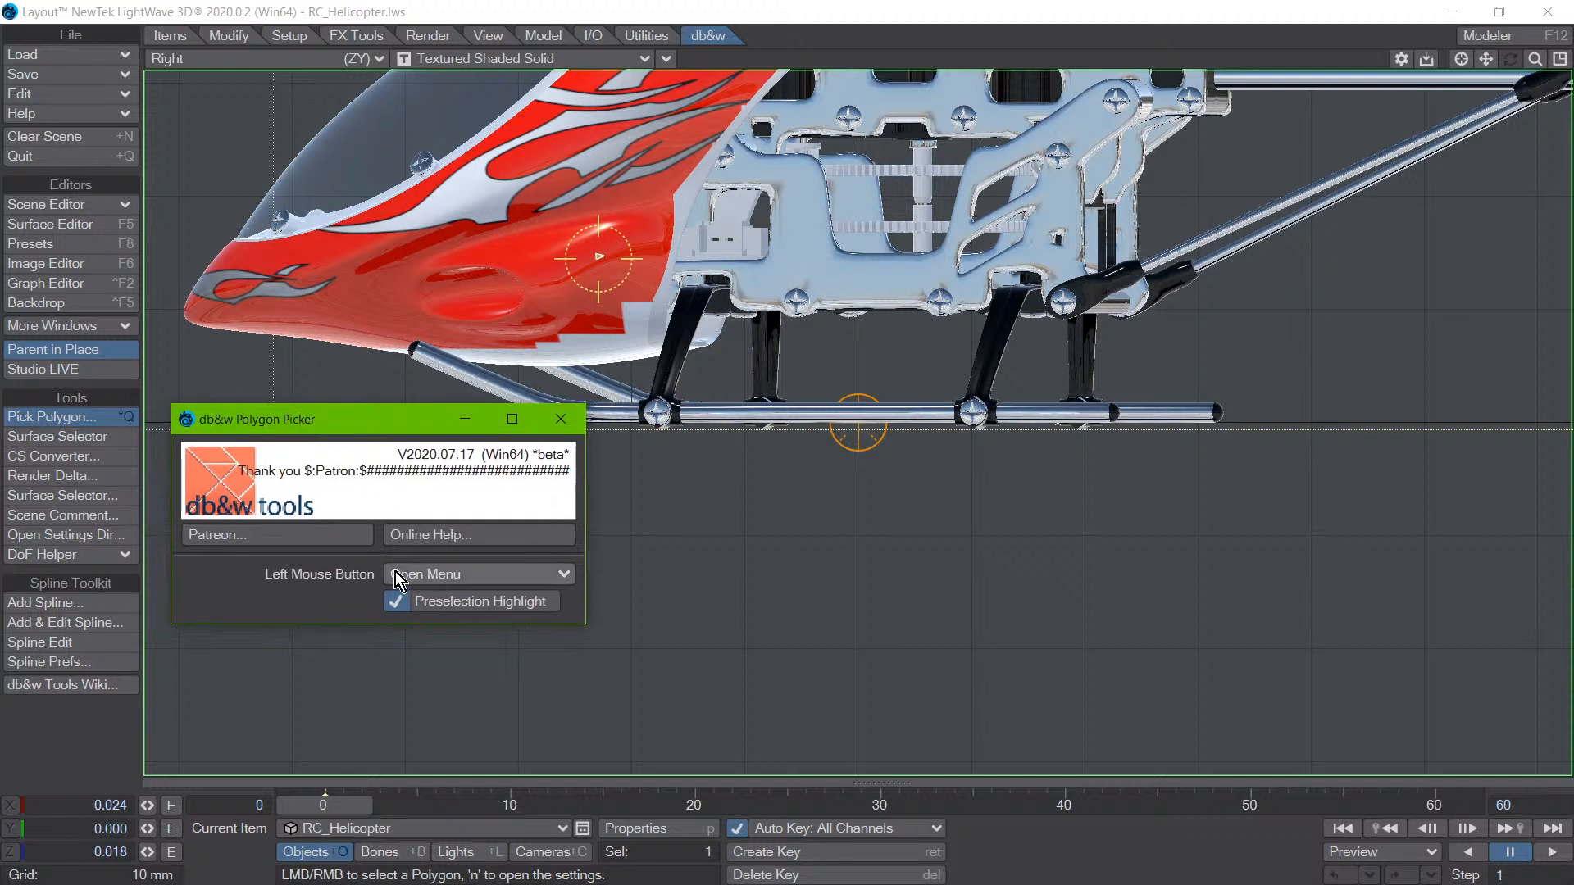
left_click(451, 574)
left_click(315, 575)
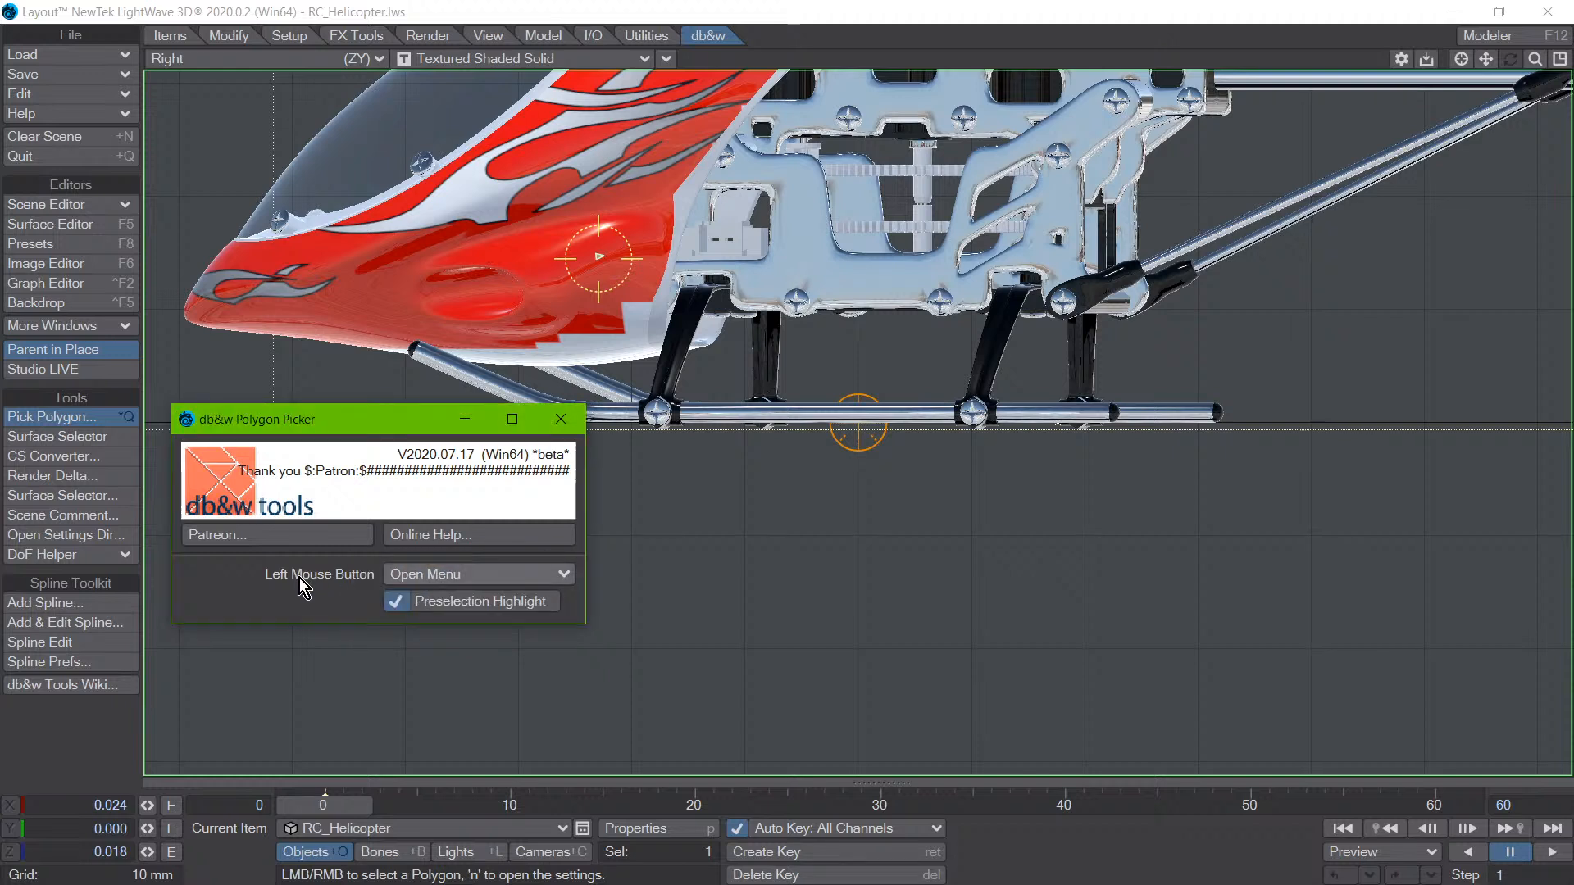
left_click(444, 579)
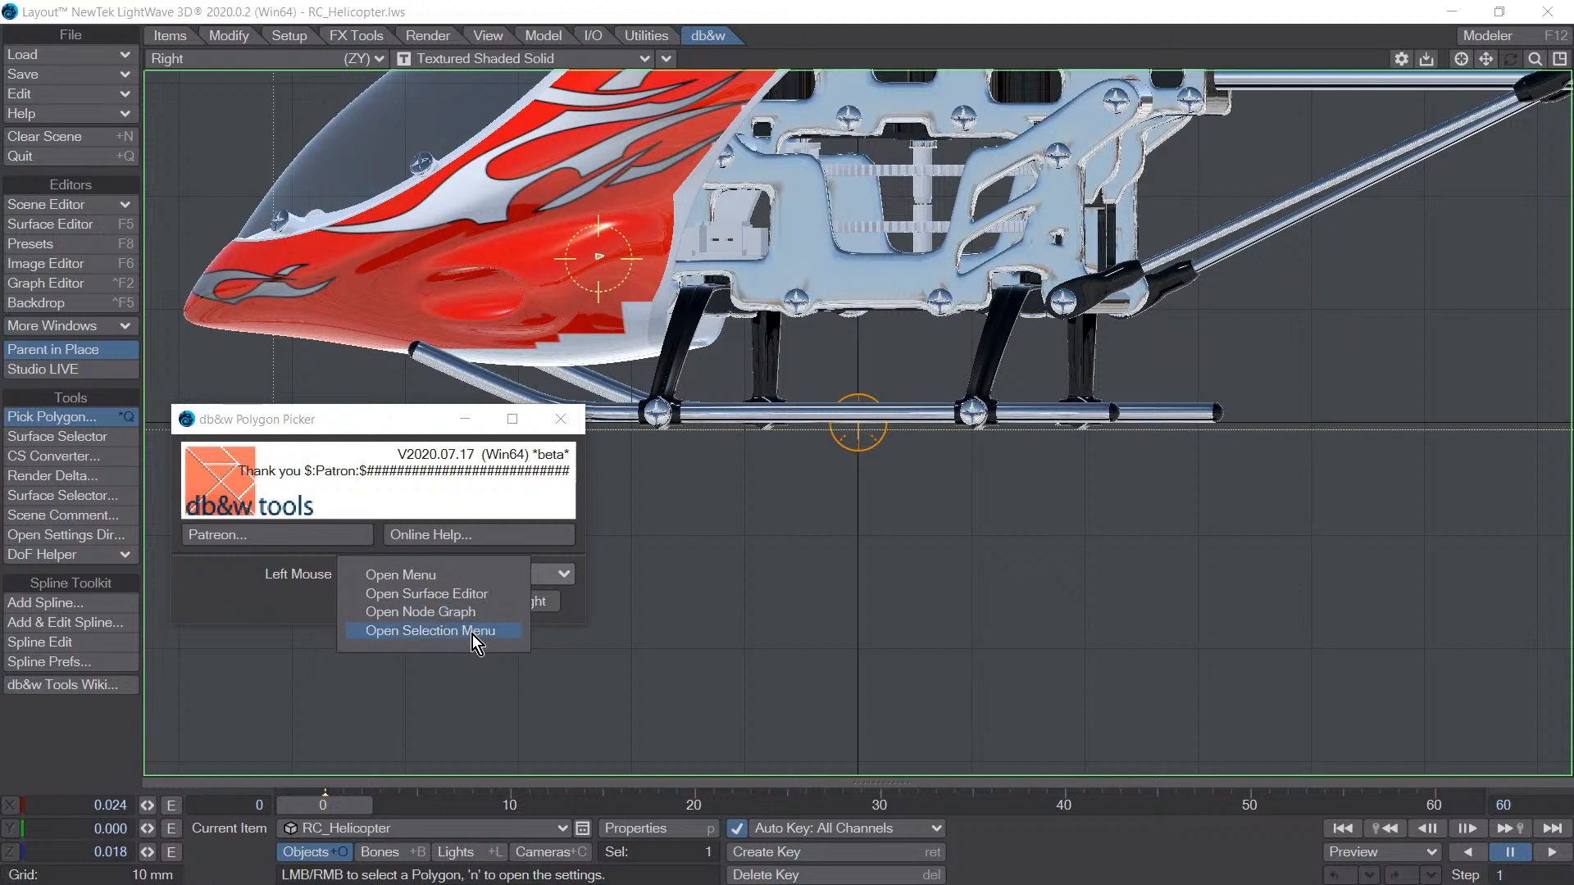
left_click(330, 618)
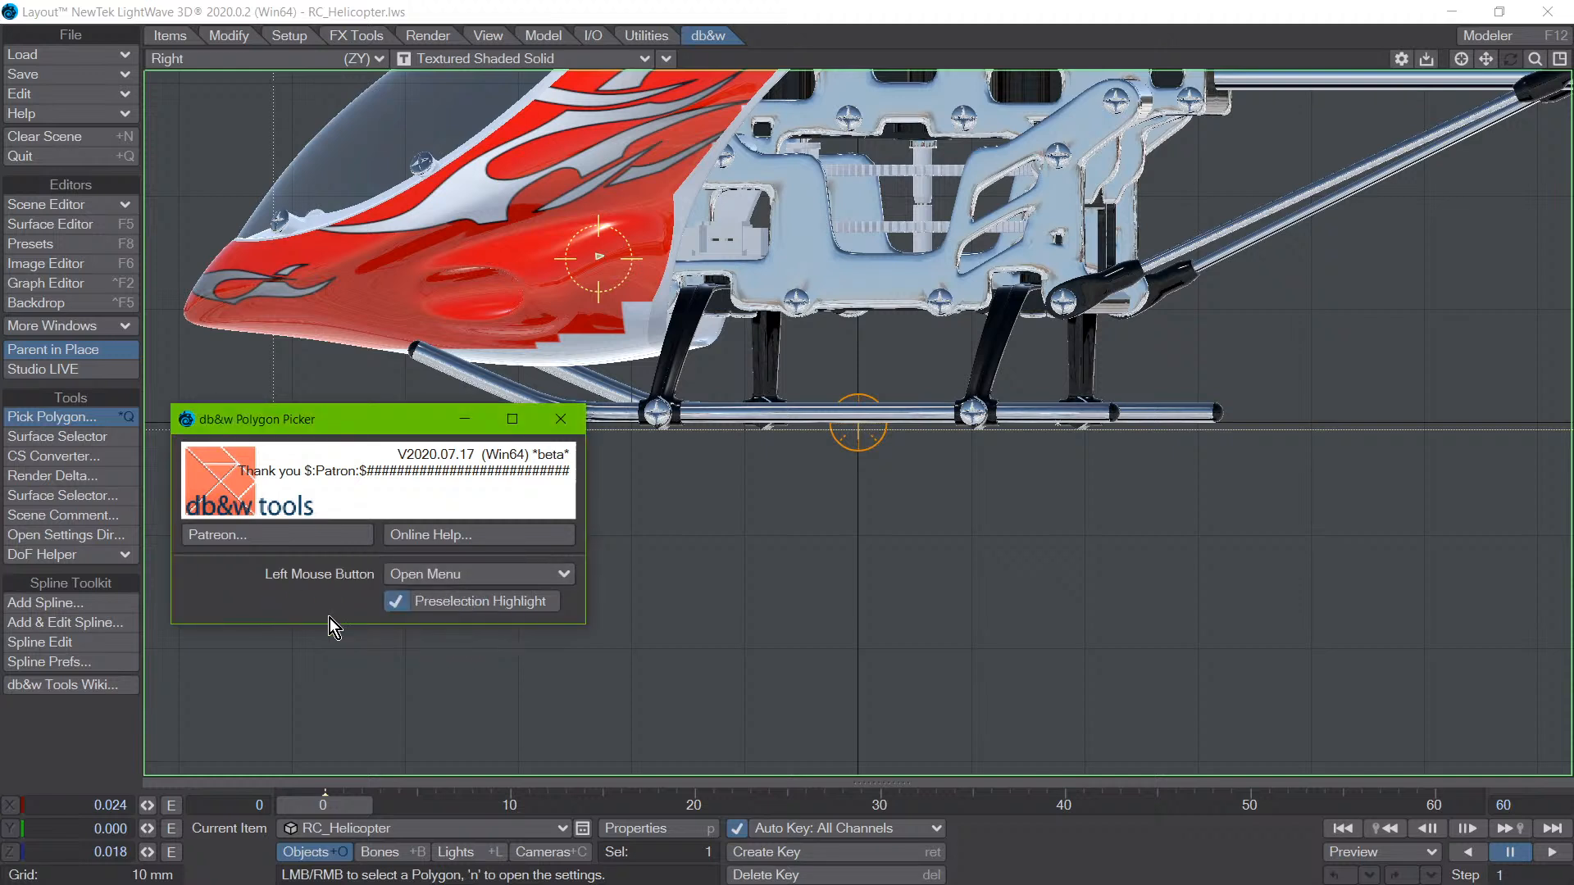
- Pick a polygon on the red body in the Right view and add the Scene item to the selection
left_click(564, 272)
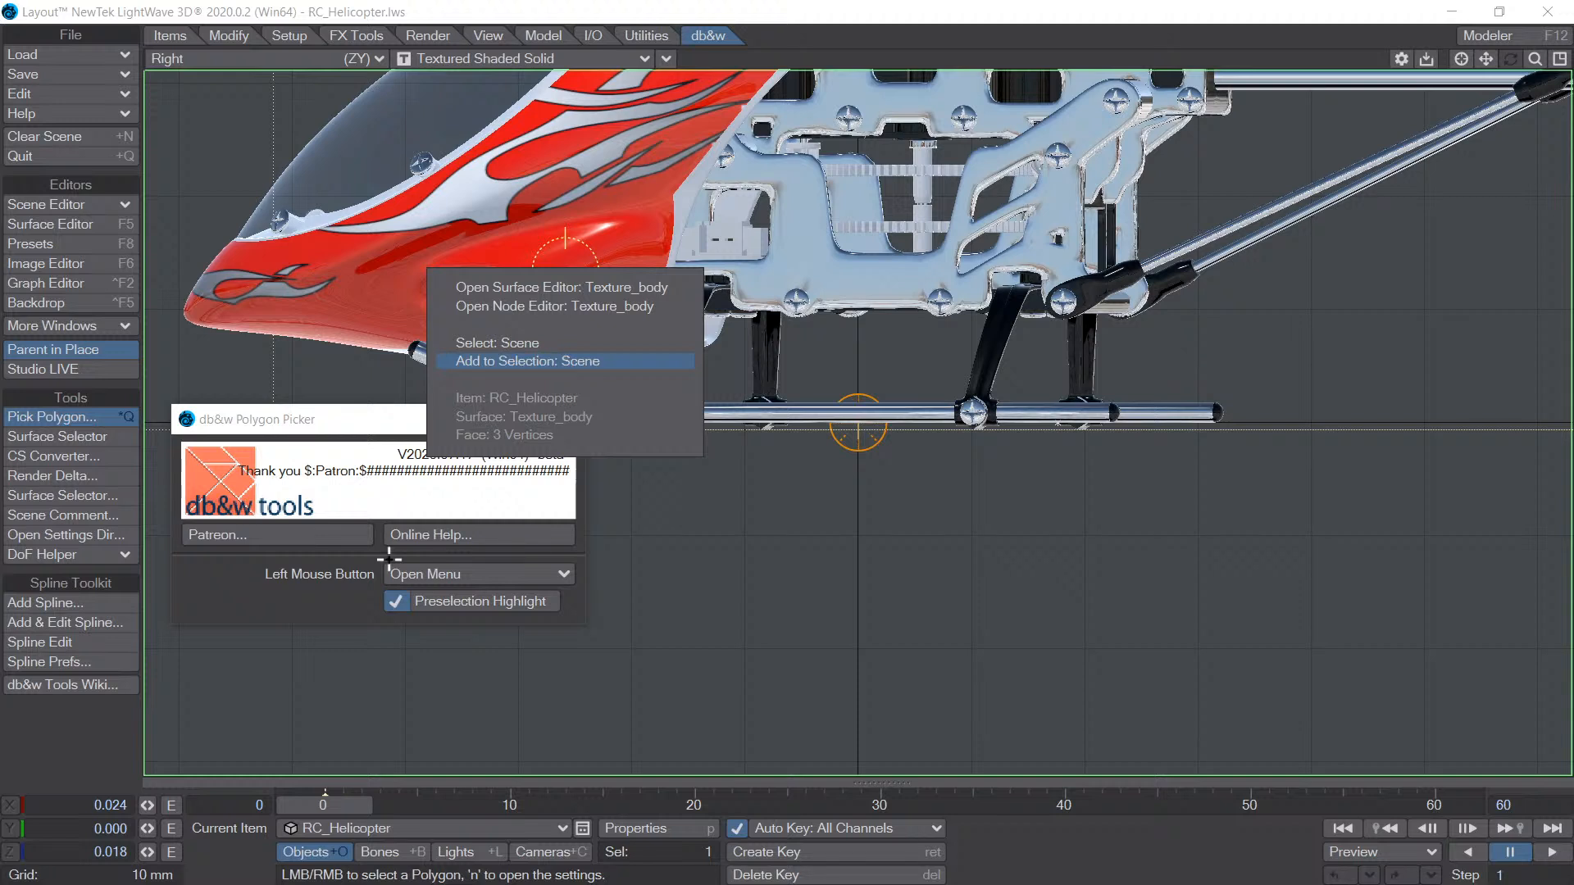
left_click(555, 361)
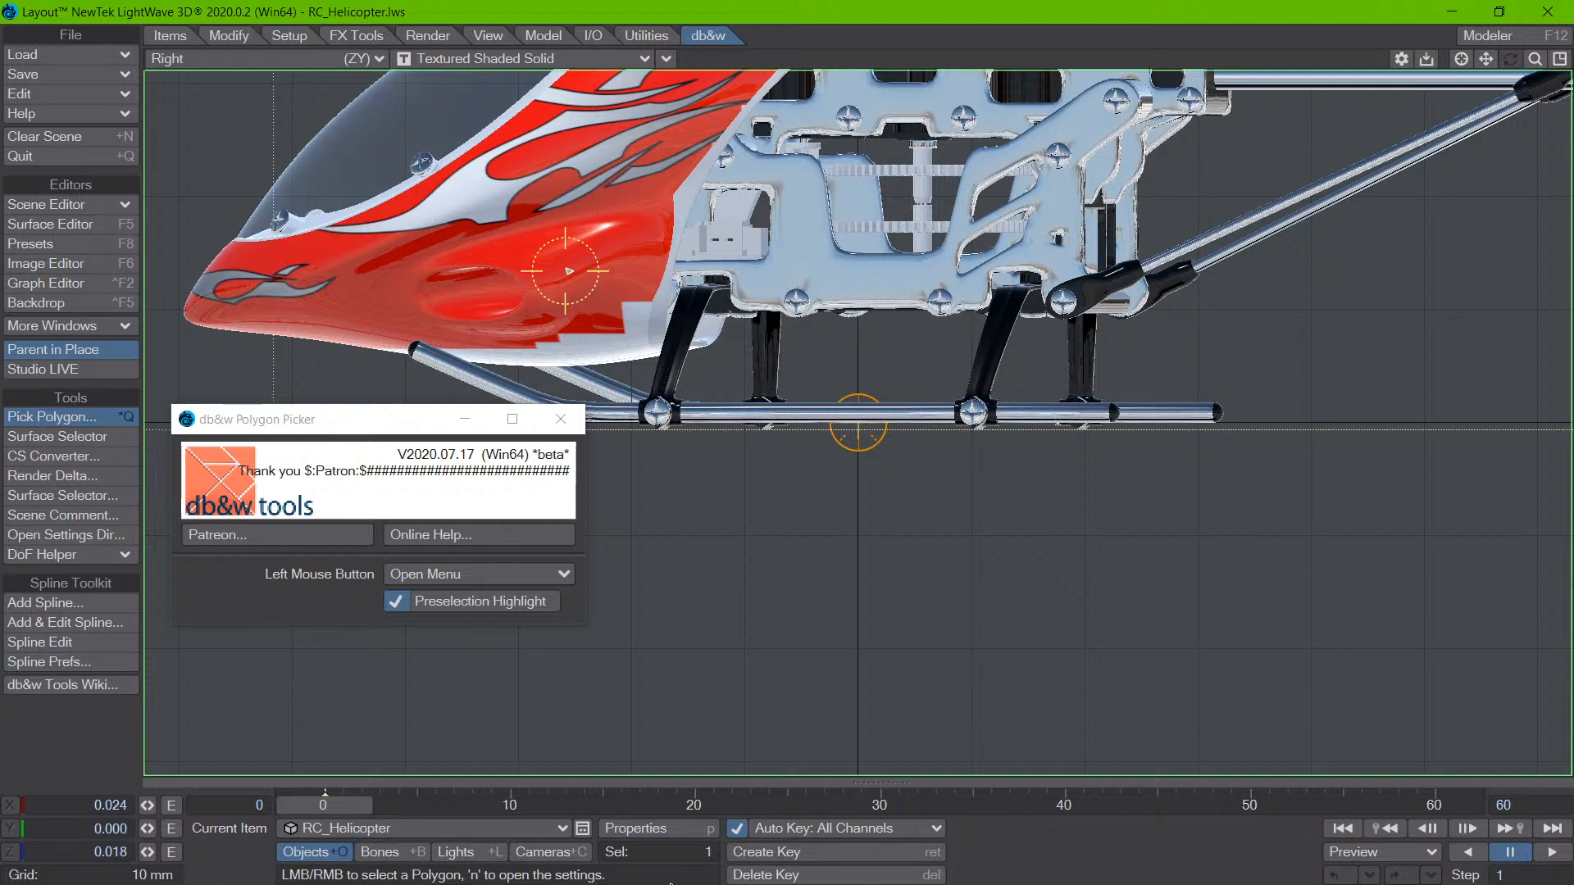
- Restore the four-view layout and move the Polygon Picker settings away from the Right view
left_click(274, 604)
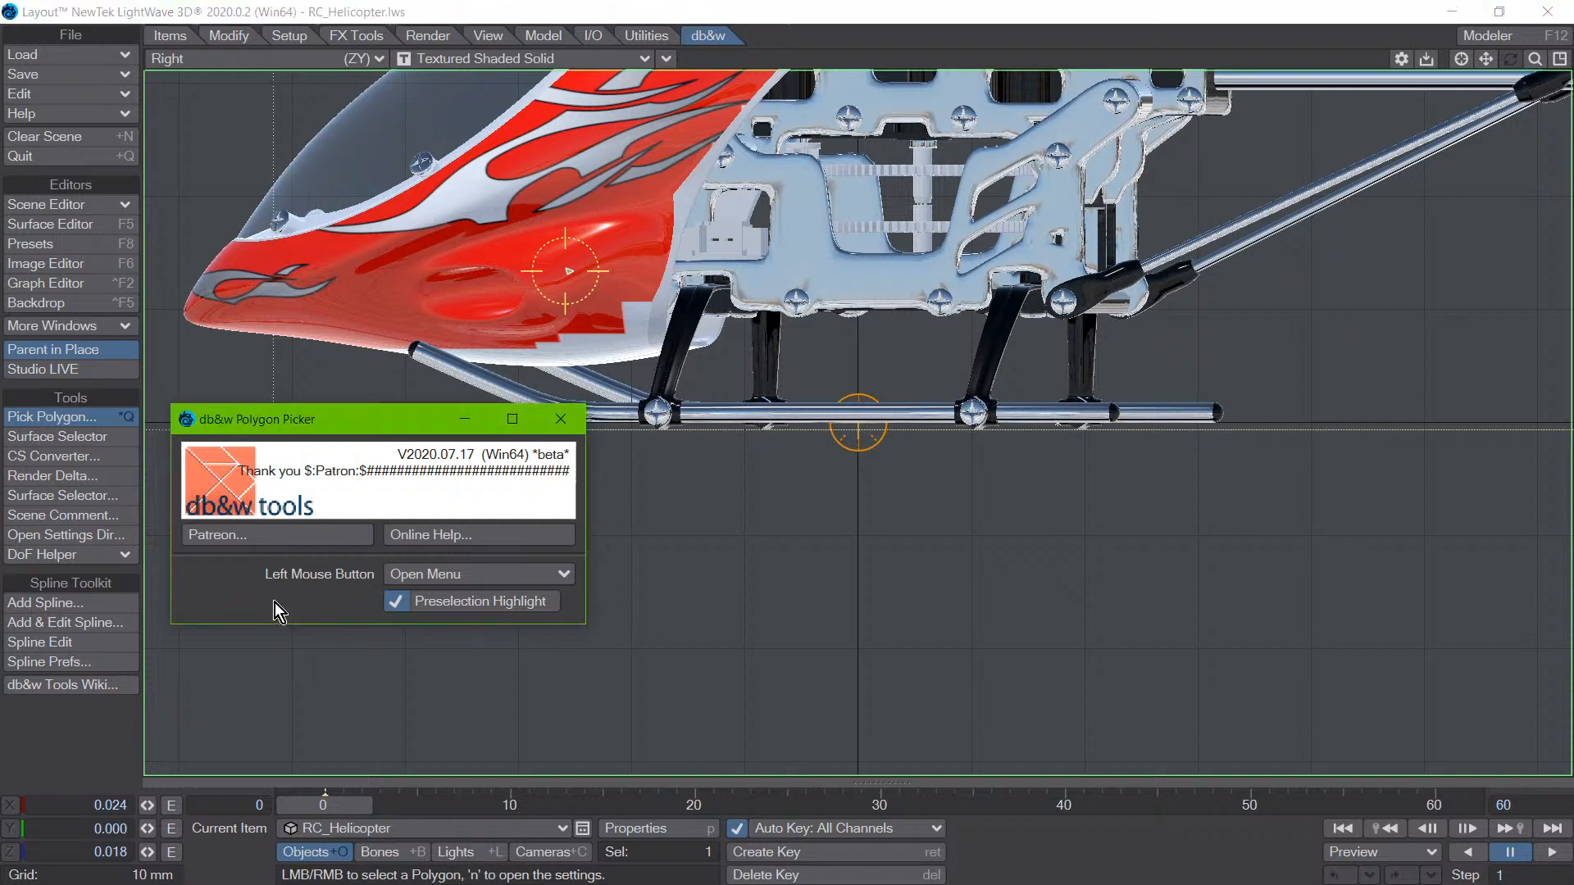
left_click_drag(368, 435, 306, 525)
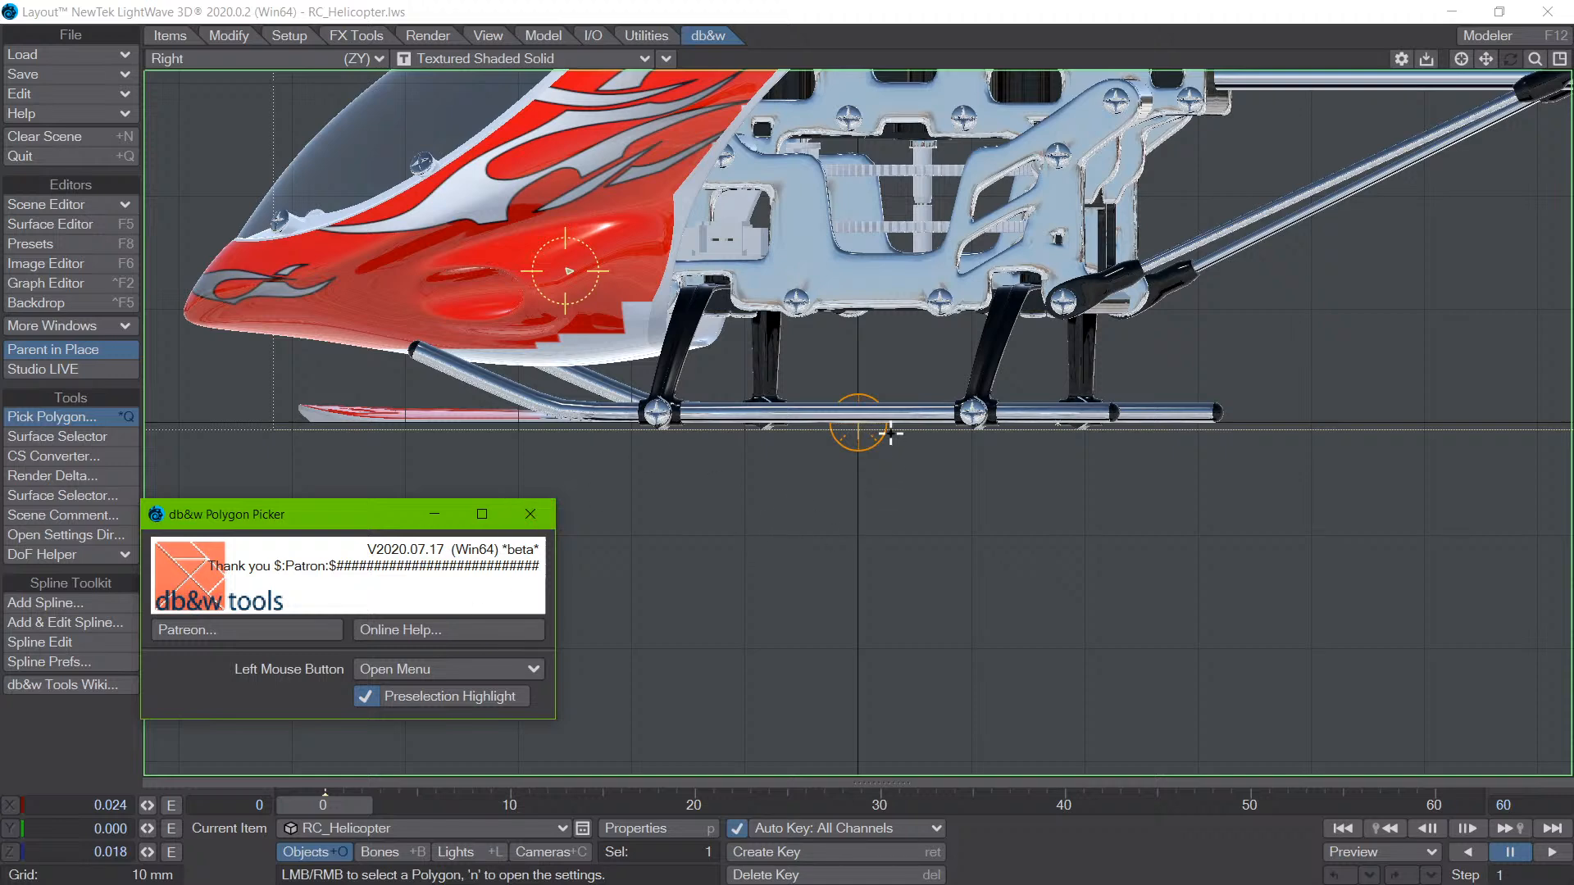
key("0")
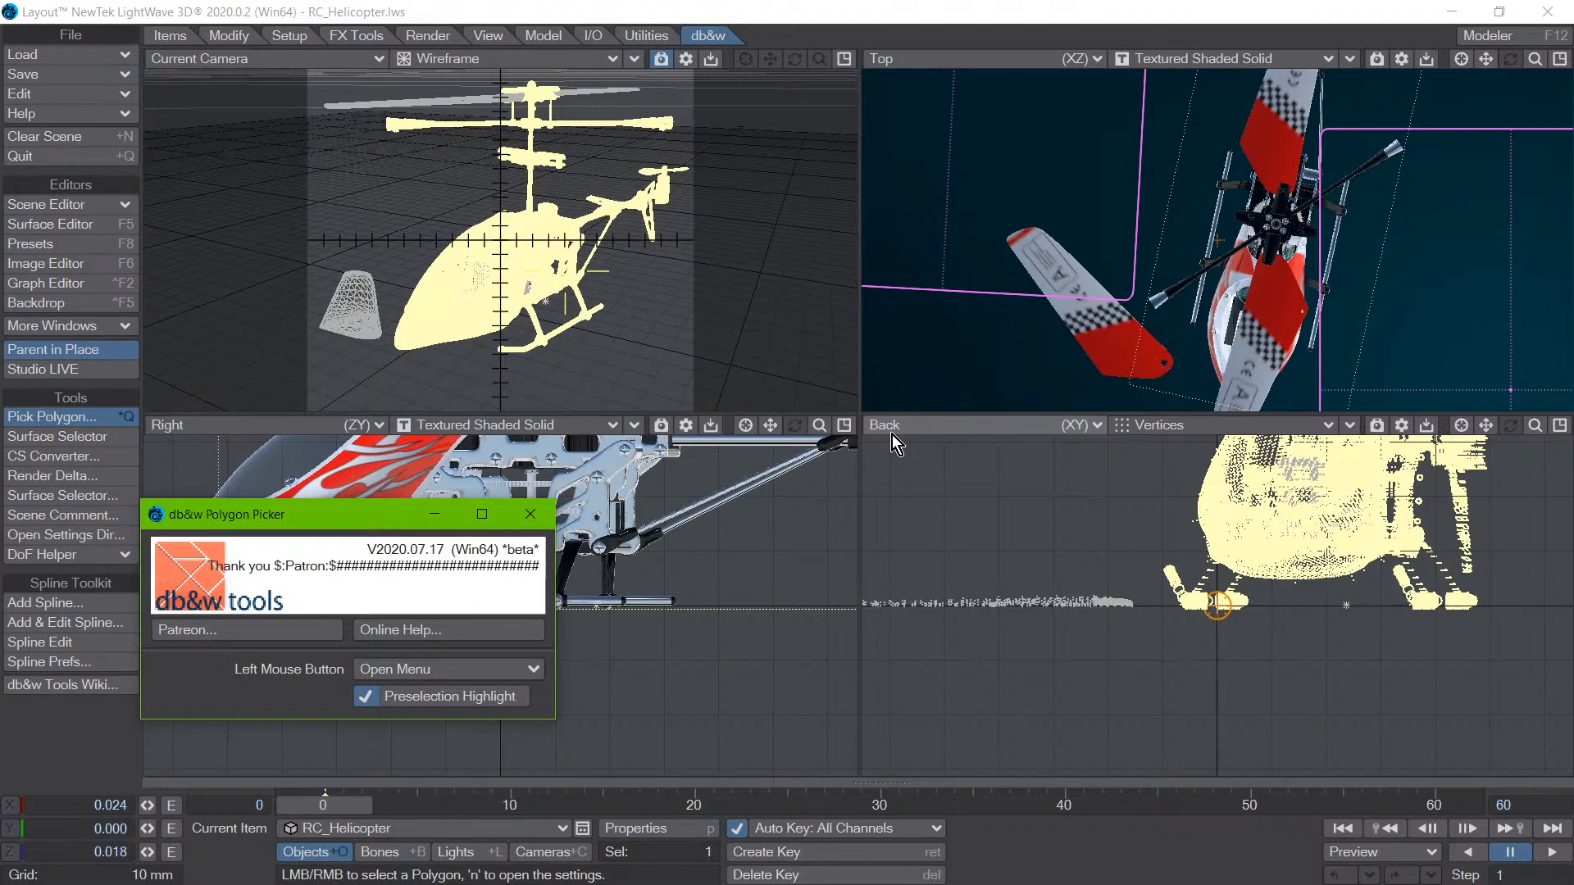
mouse_move(364, 519)
left_mouse_down()
mouse_move(429, 627)
mouse_move(364, 546)
left_mouse_up()
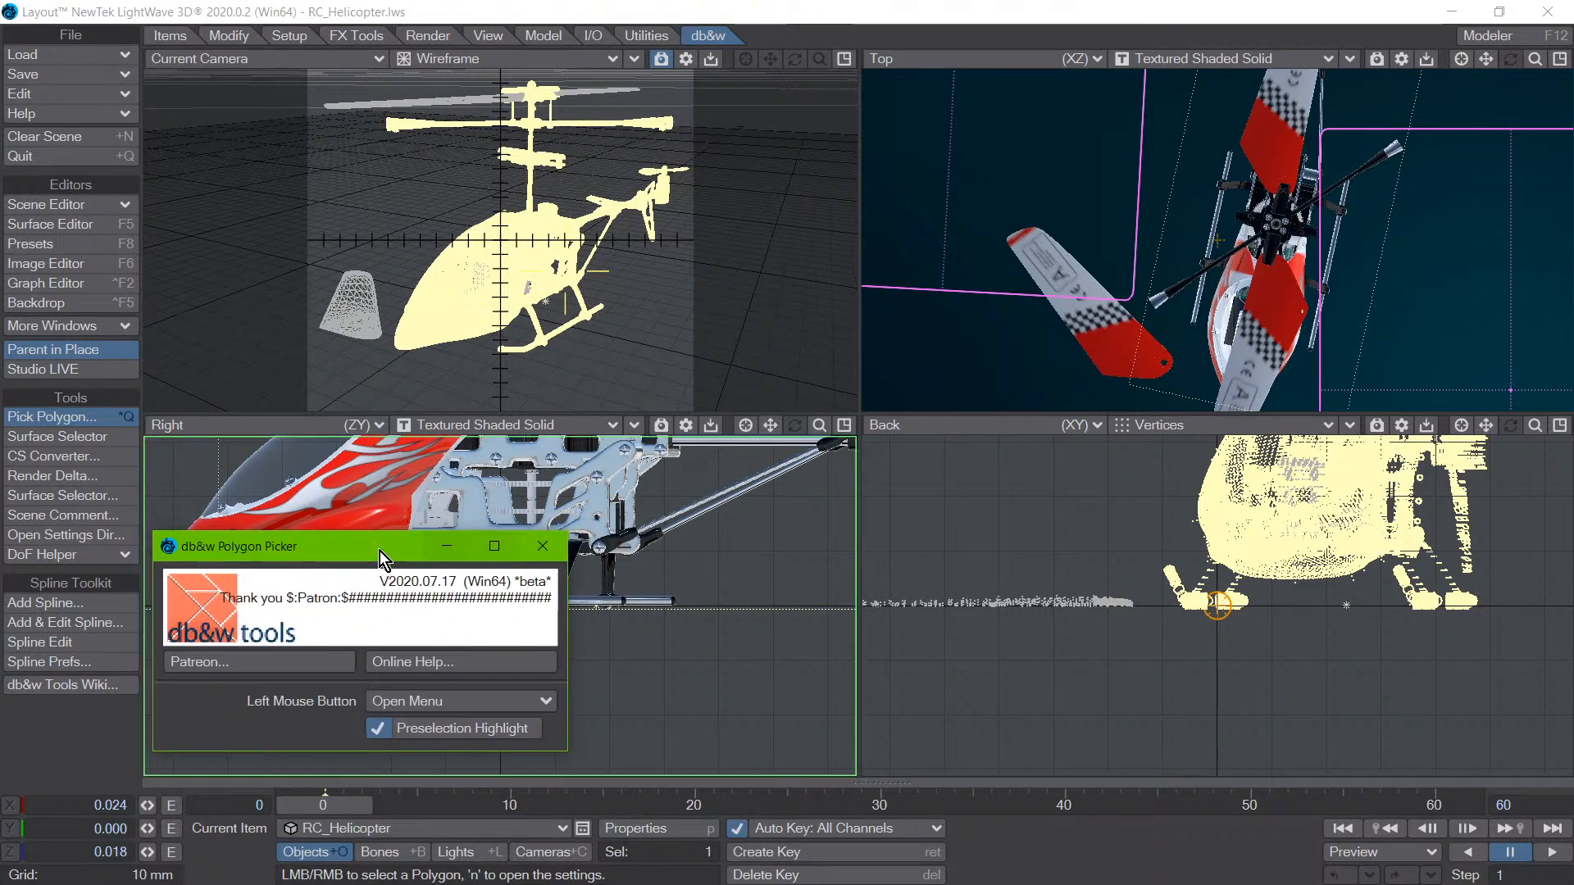
left_click_drag(380, 549, 1499, 448)
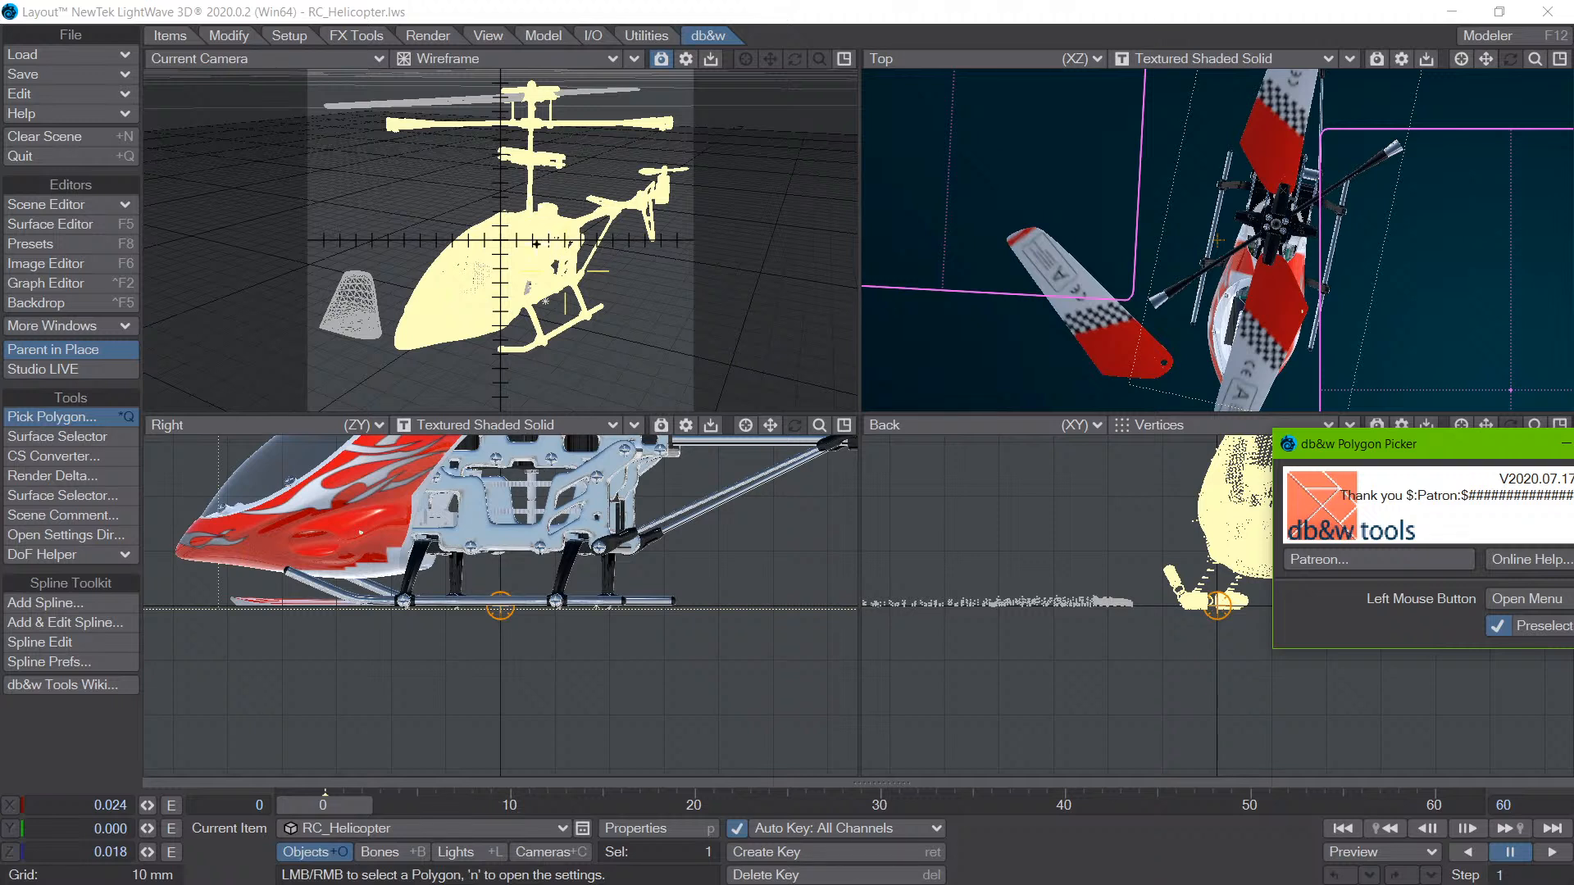
- Maximize the wireframe camera view and pick a polygon through the canopy to select PCB2
left_click(482, 278)
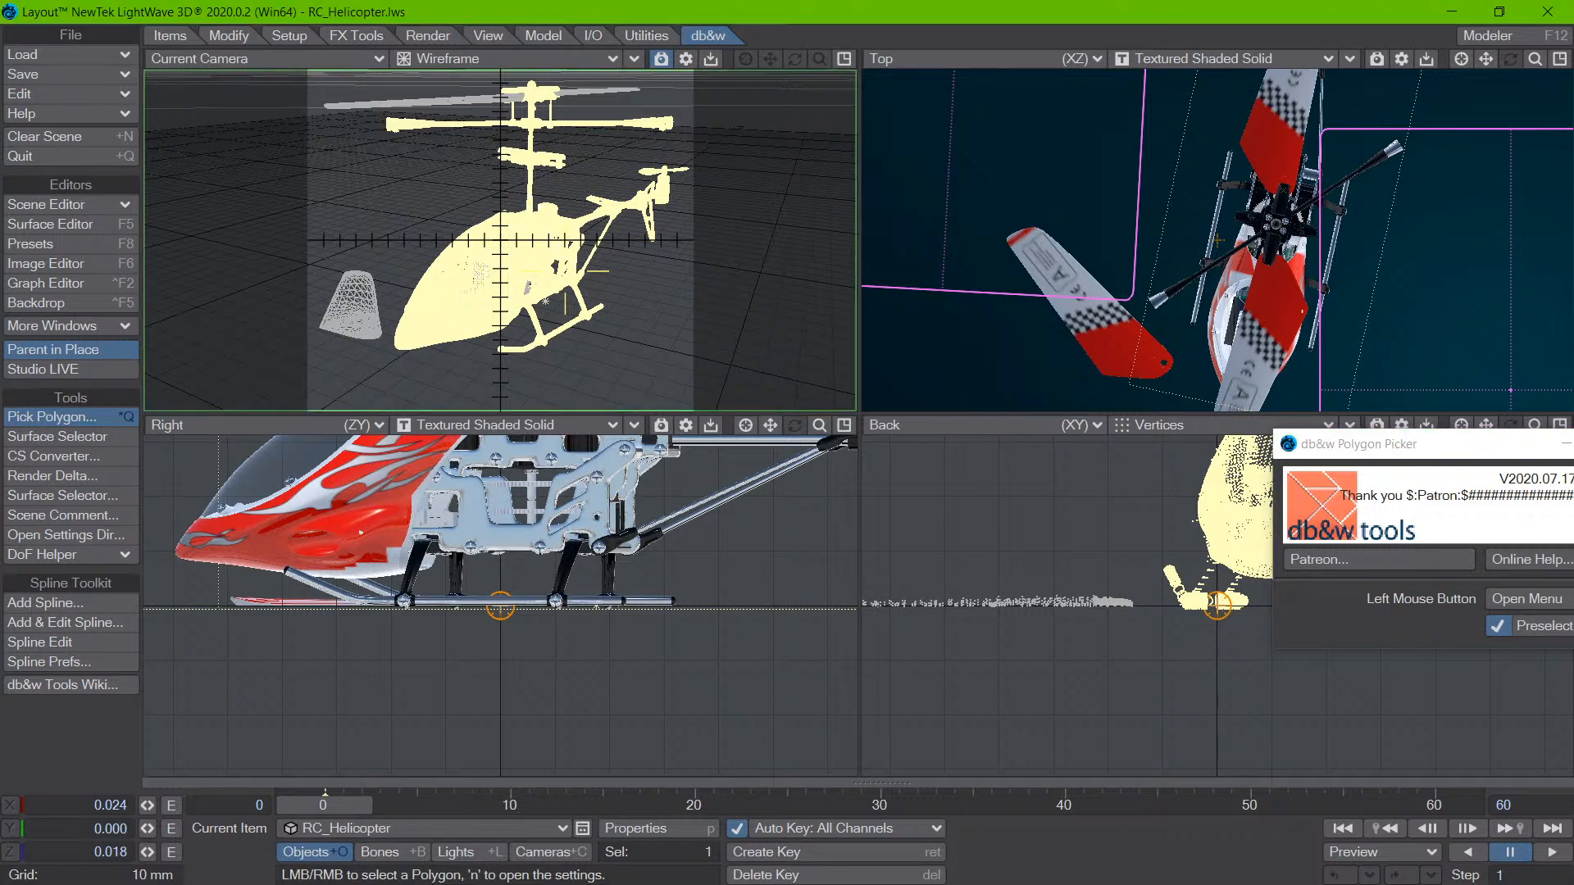
left_click(482, 277)
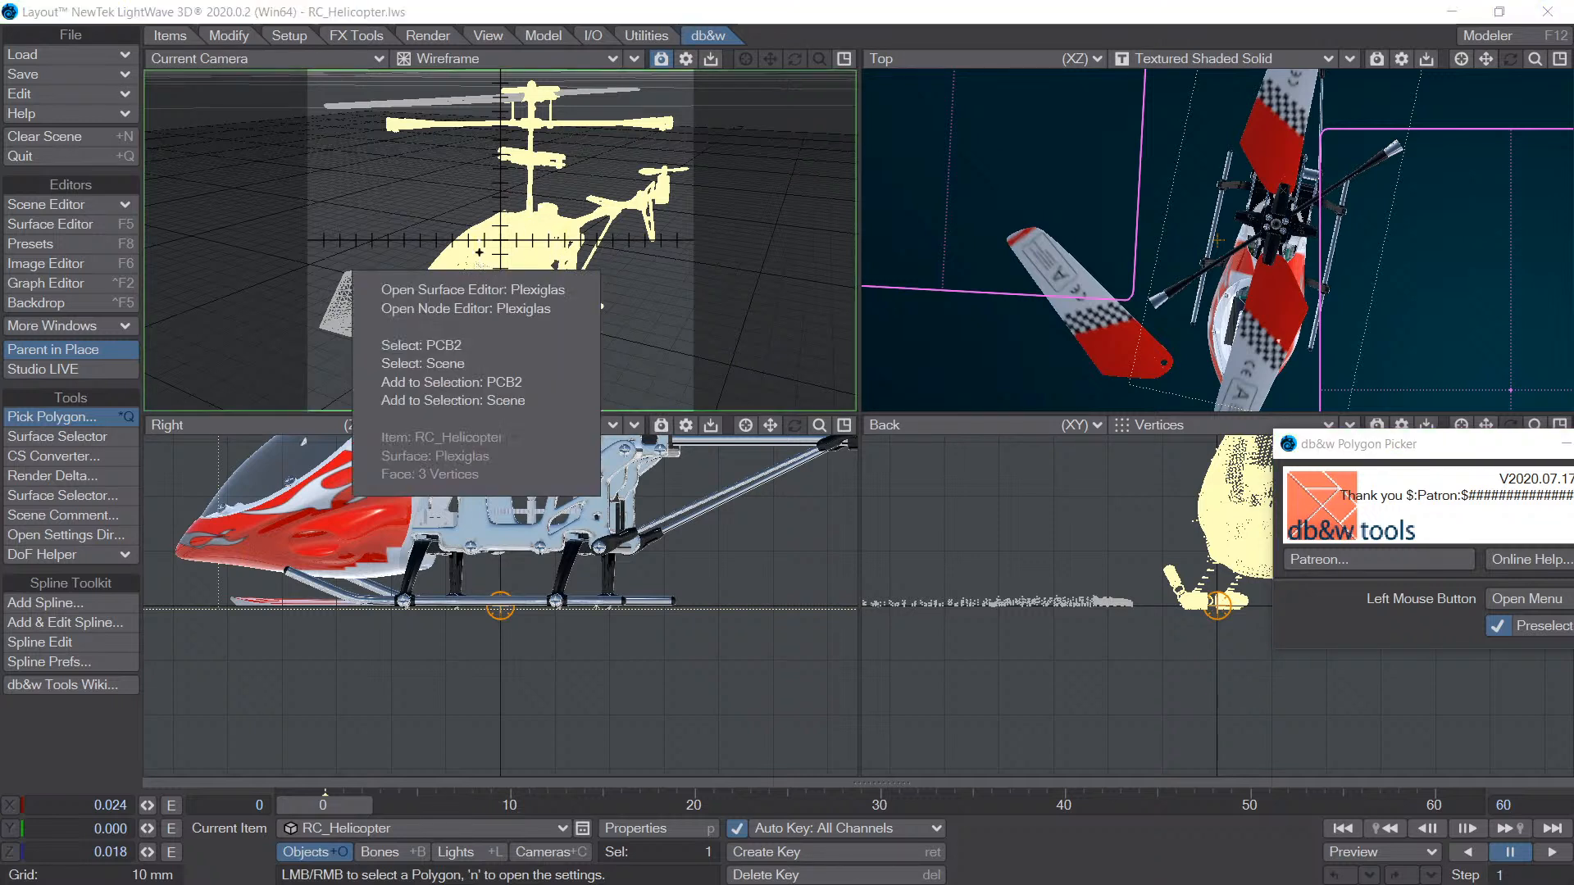
left_click(476, 350)
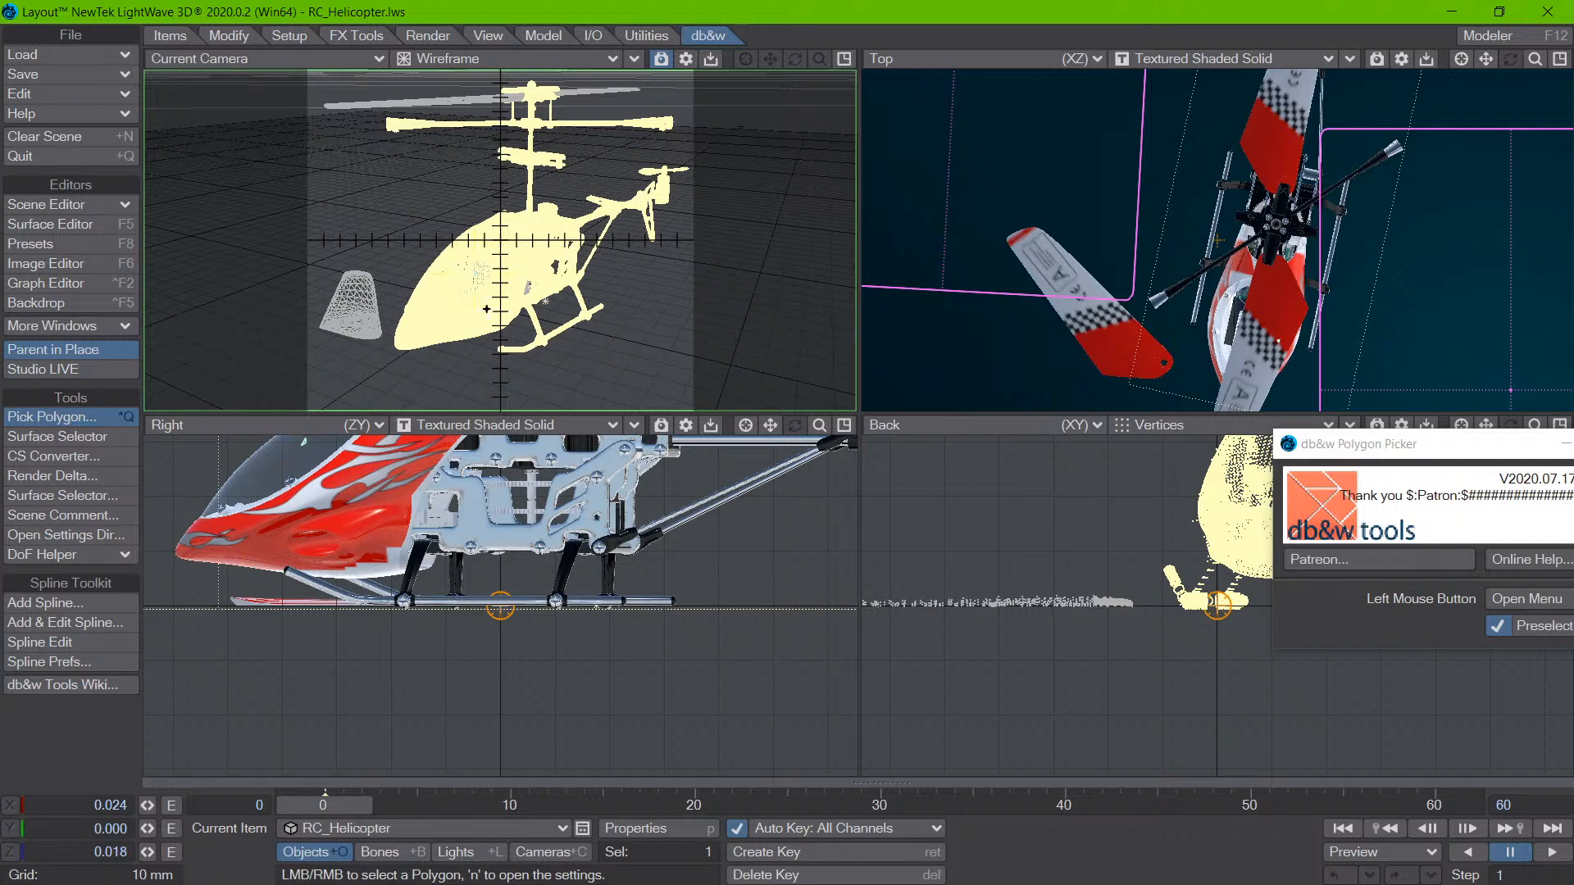
key("0")
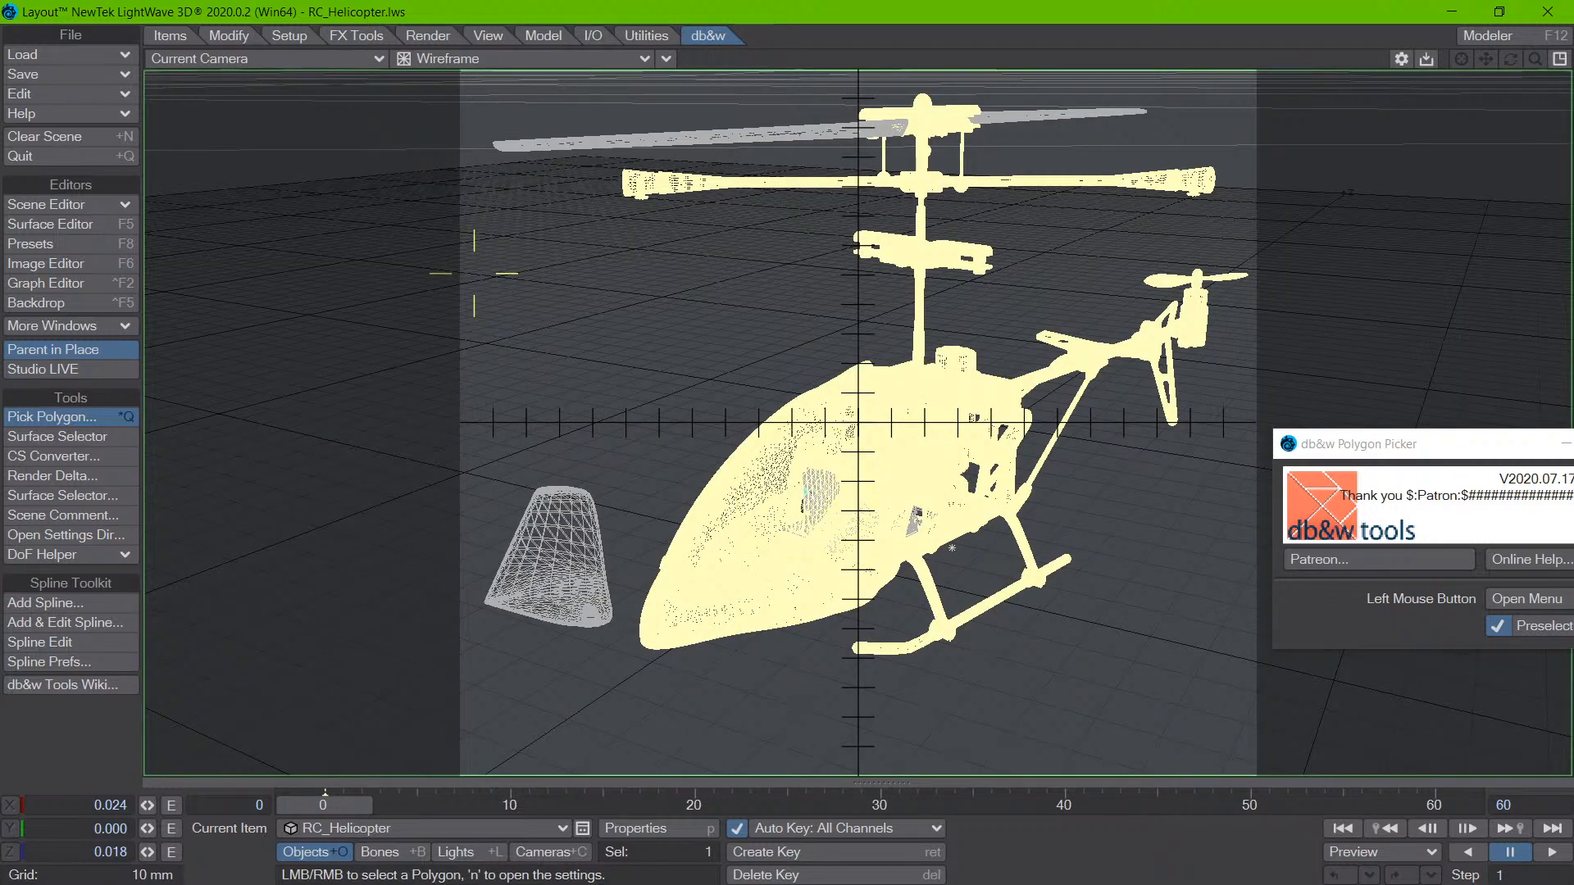
left_click(820, 494)
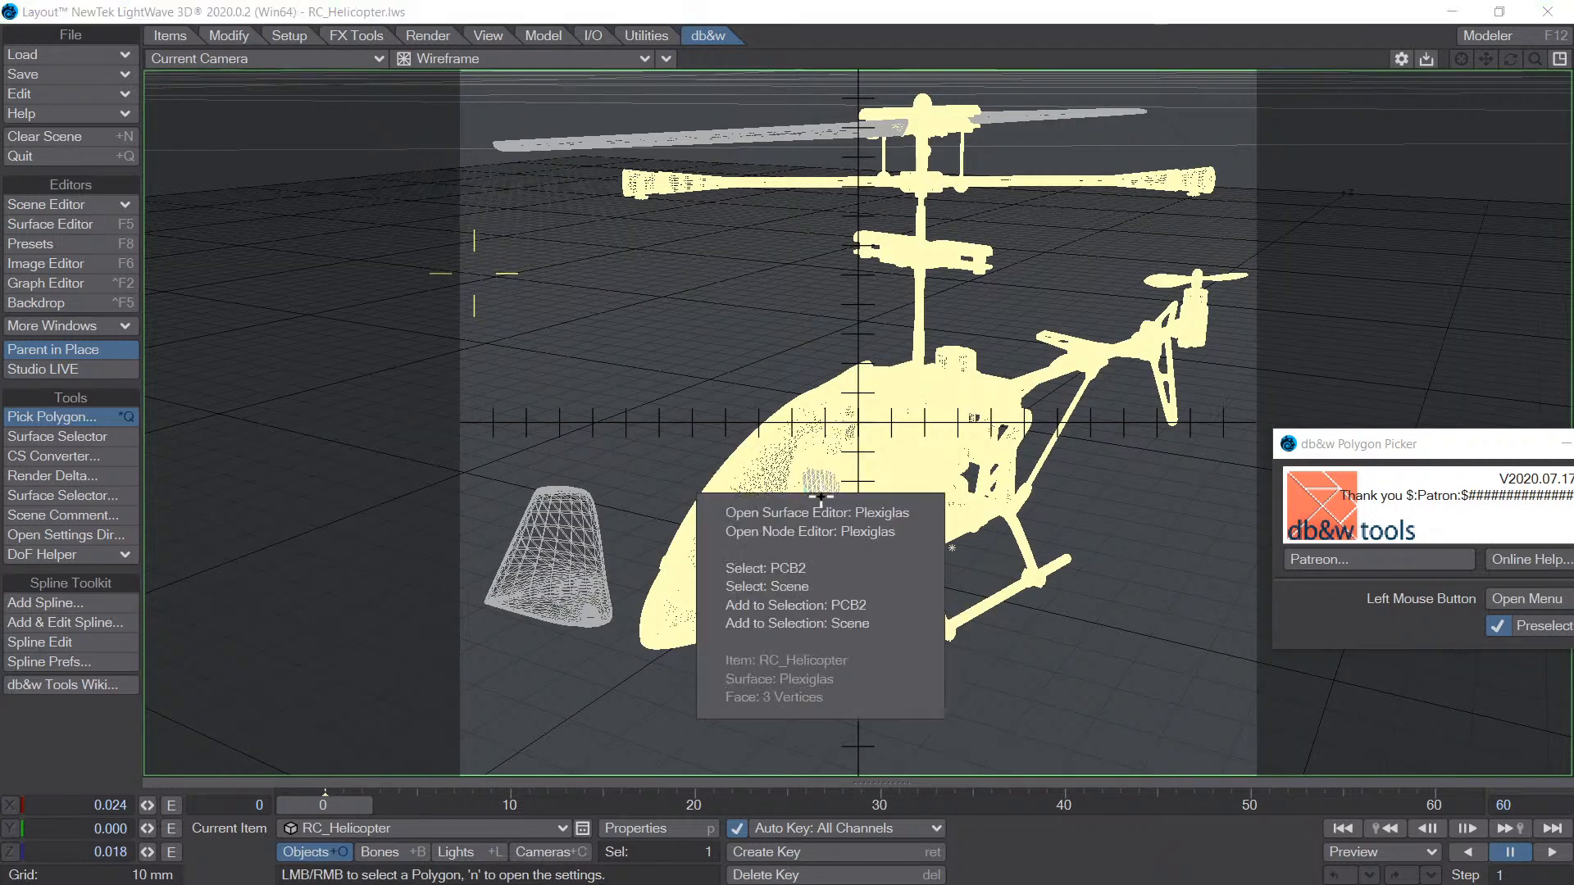
left_click(829, 568)
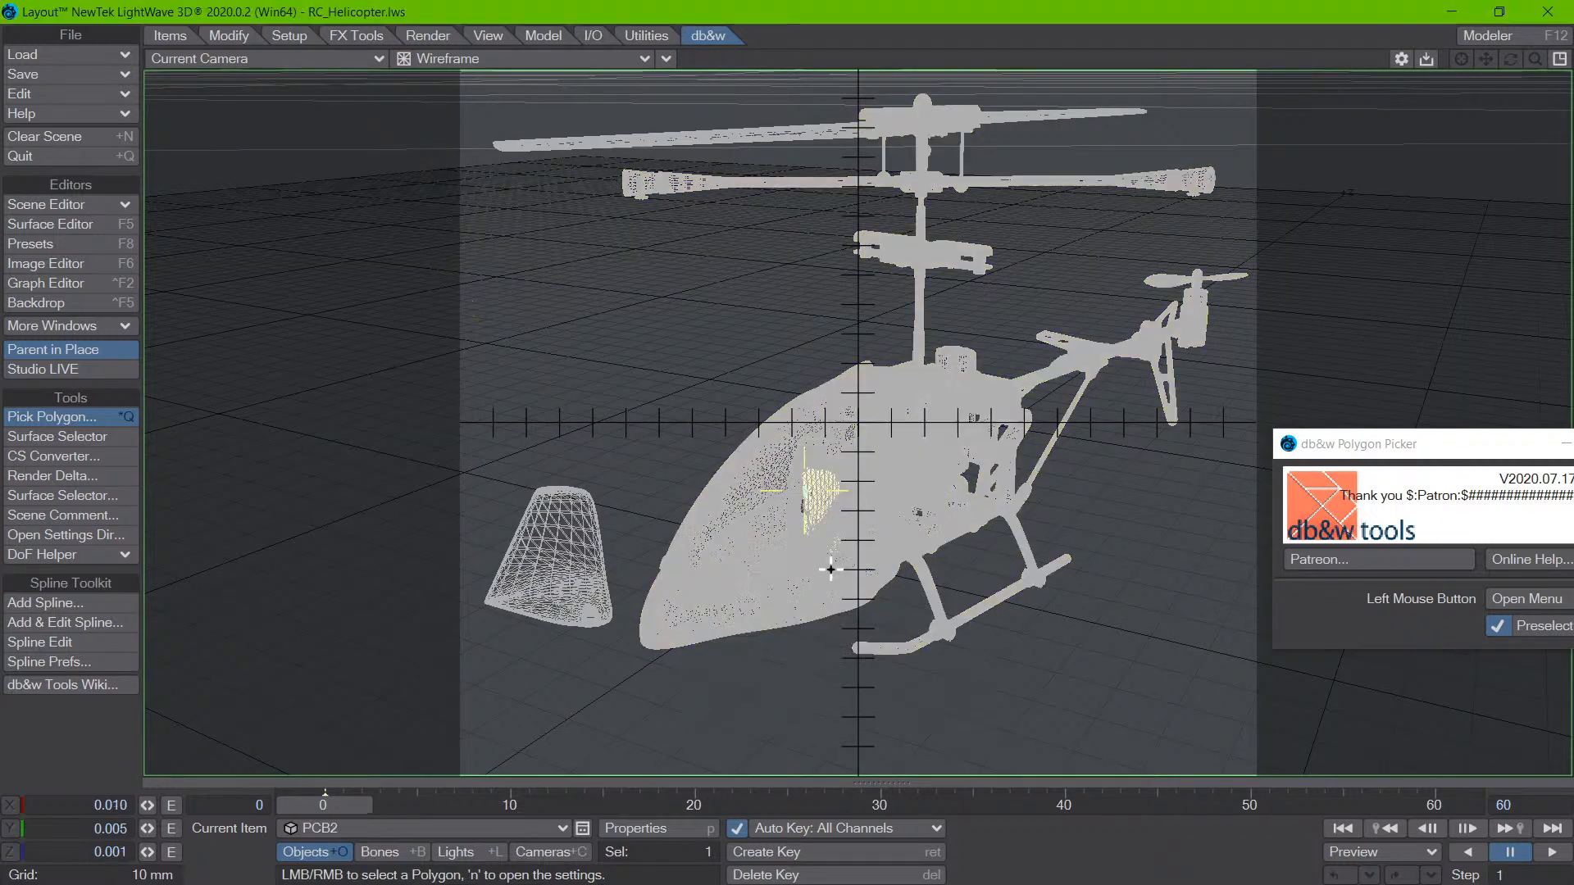
- Add RC_Helicopter and PCB1 to the selection by picking their polygons, and check the selected items in the Current Item list
left_click(822, 494)
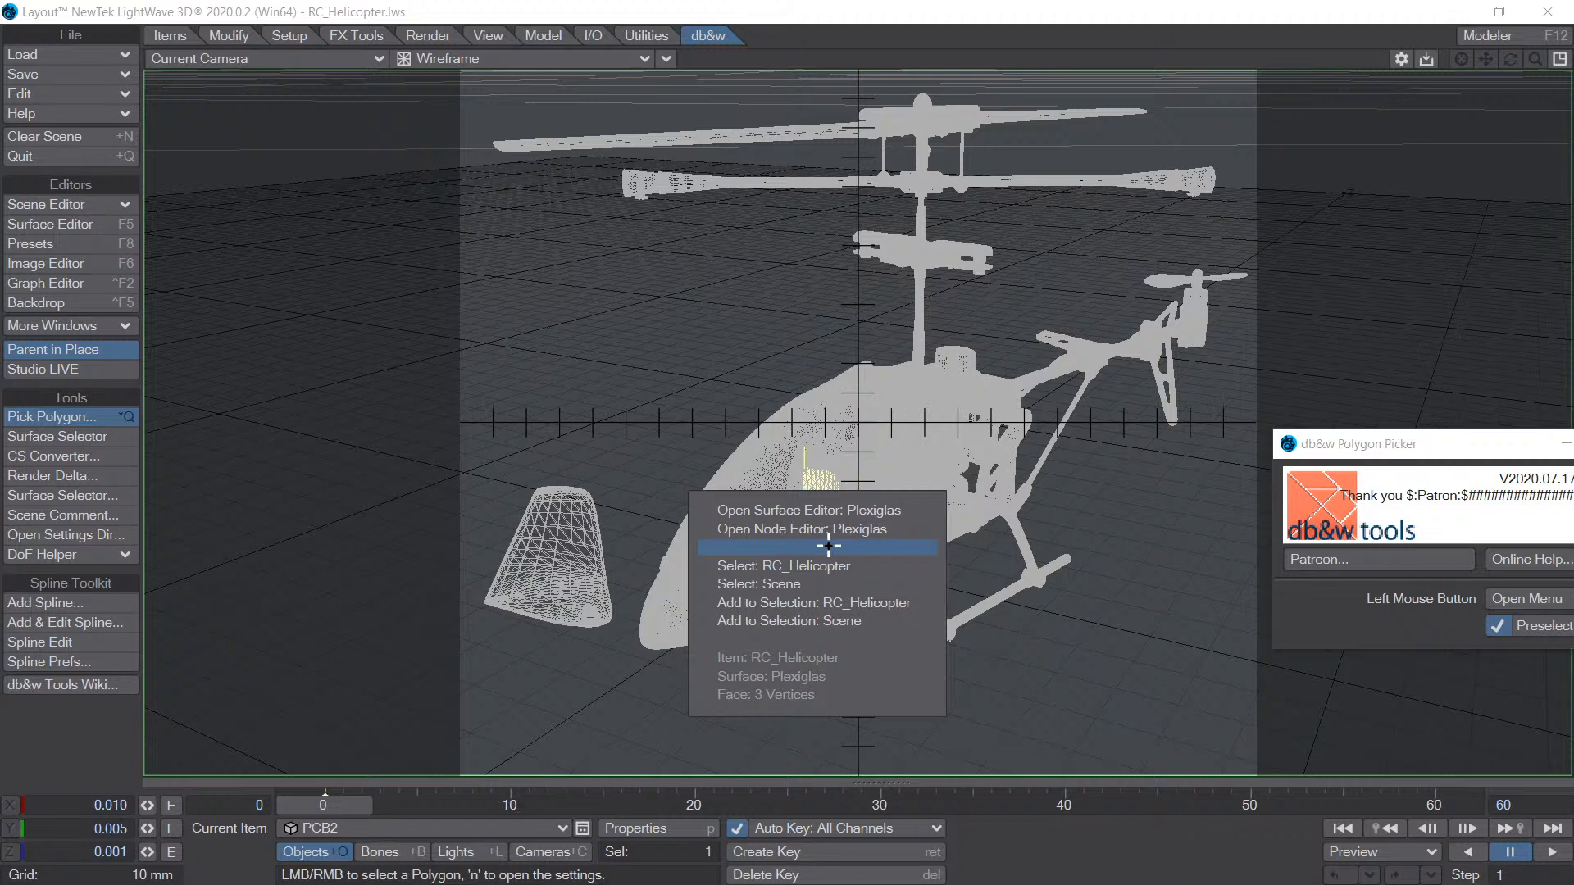
left_click(817, 604)
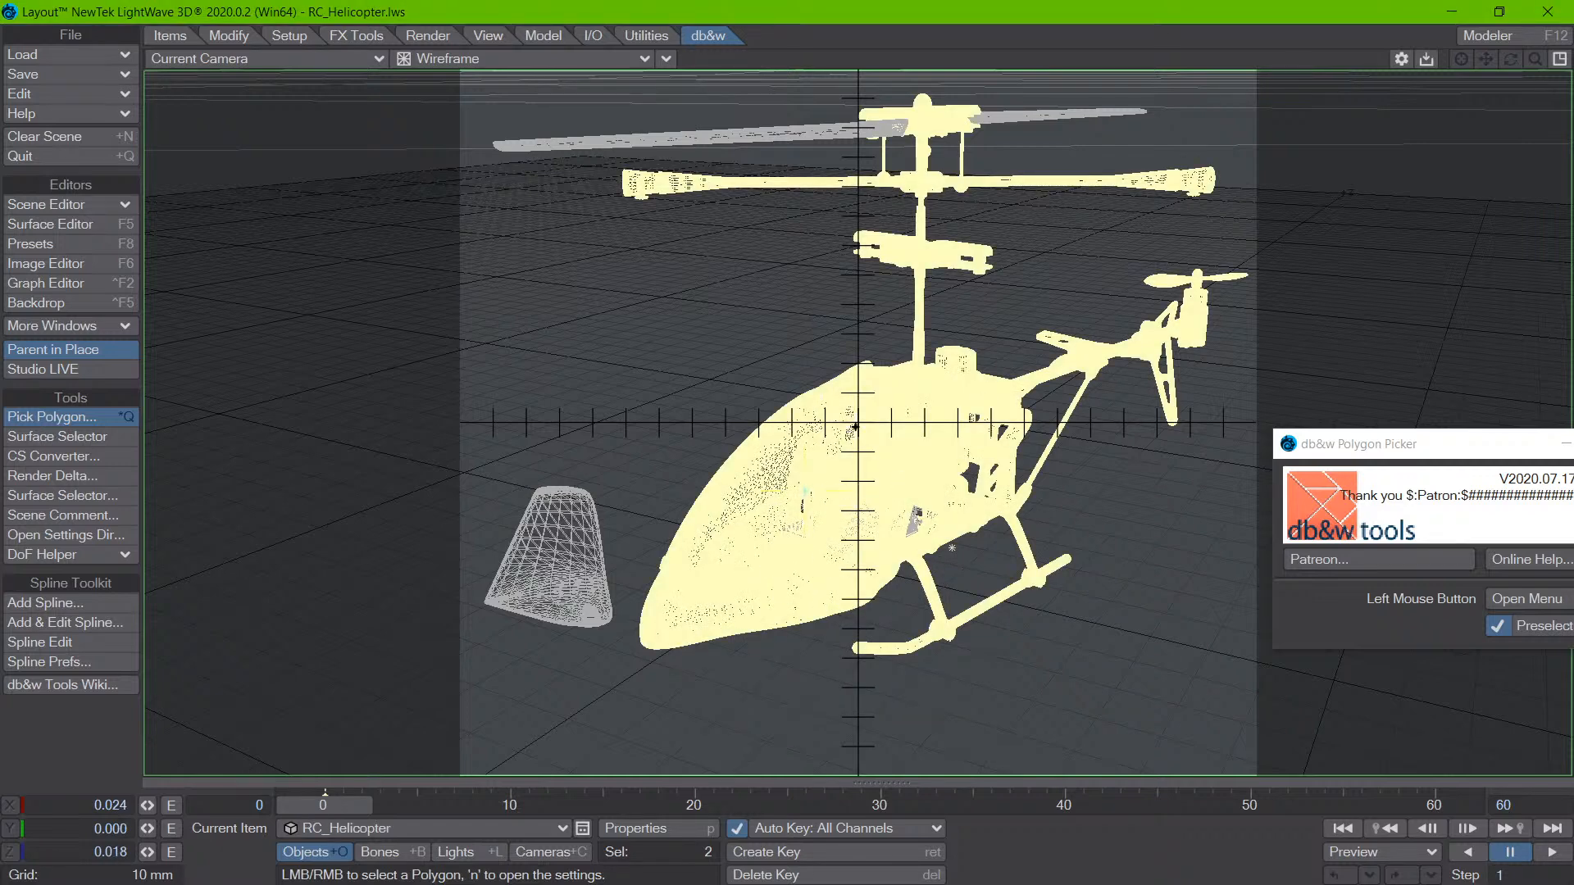
left_click(912, 531)
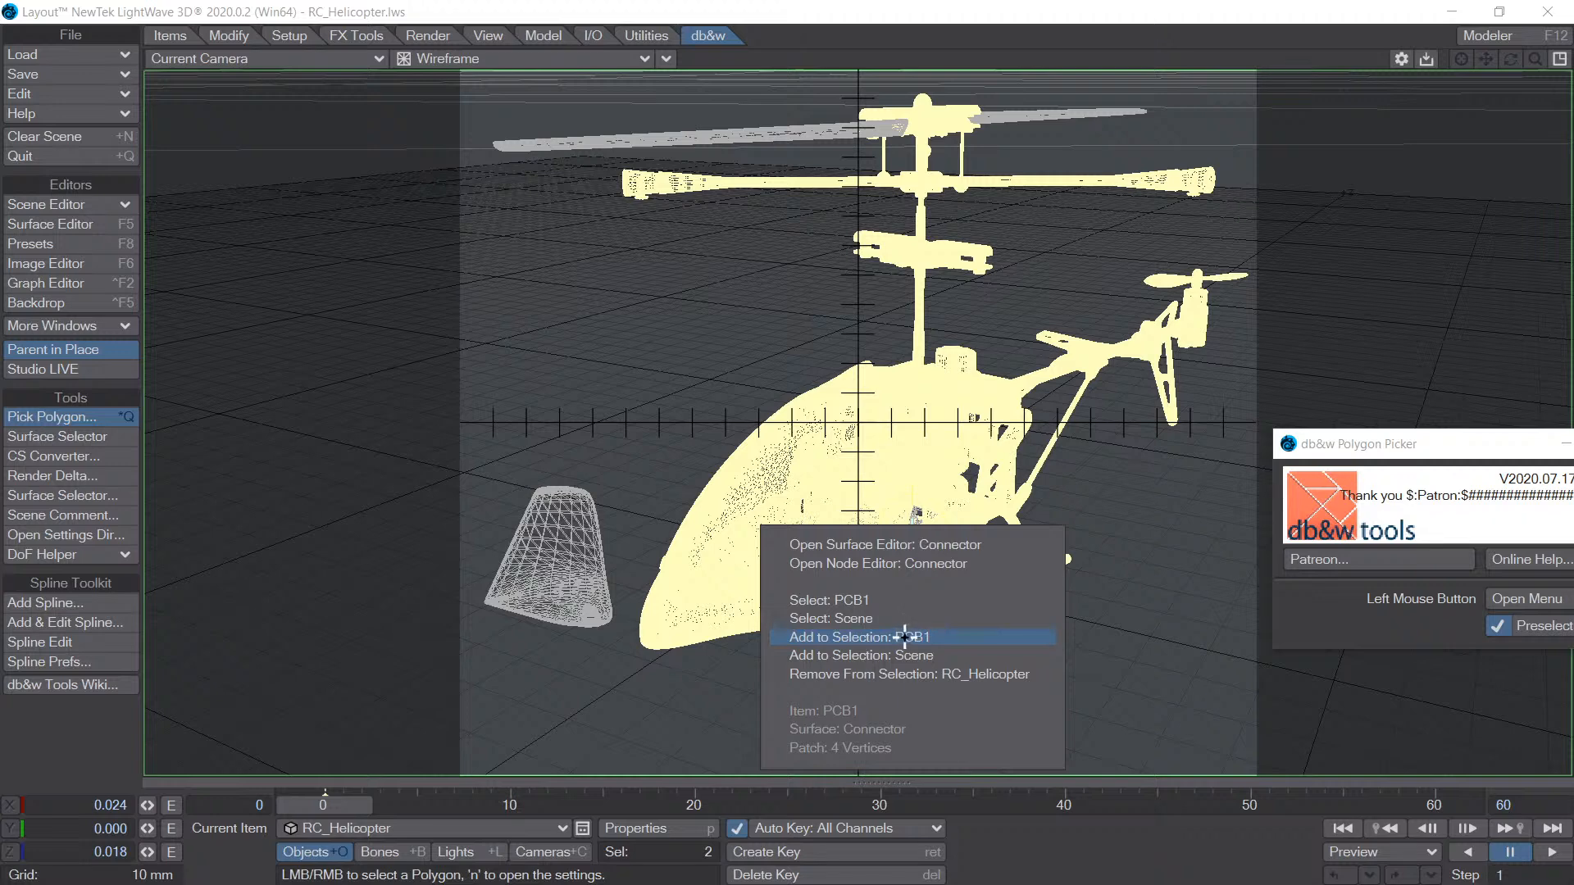
left_click(905, 637)
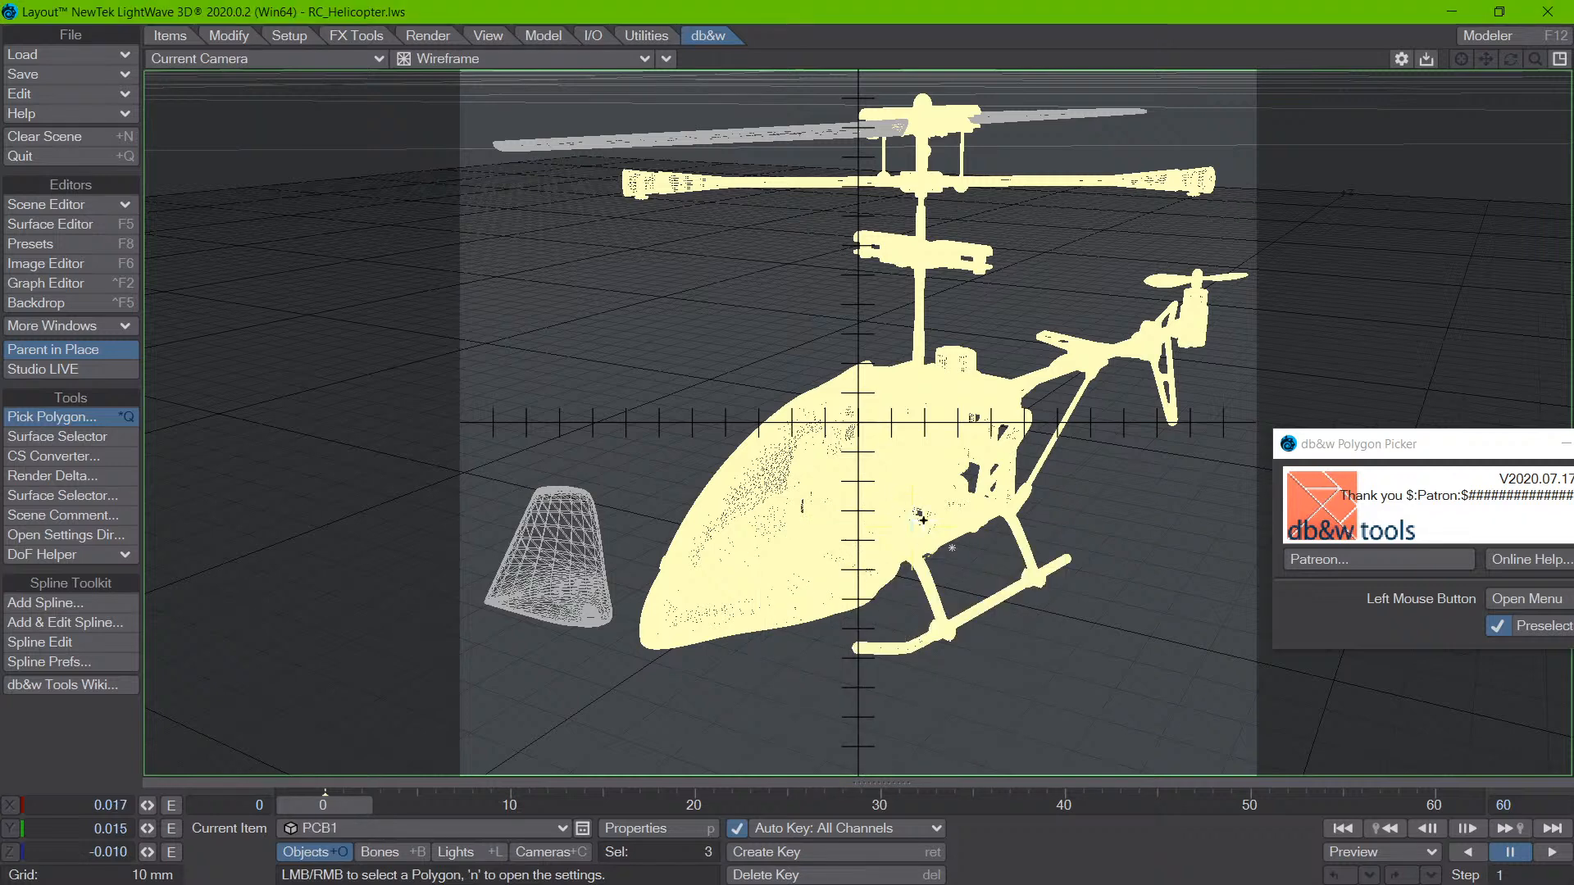
left_click(439, 829)
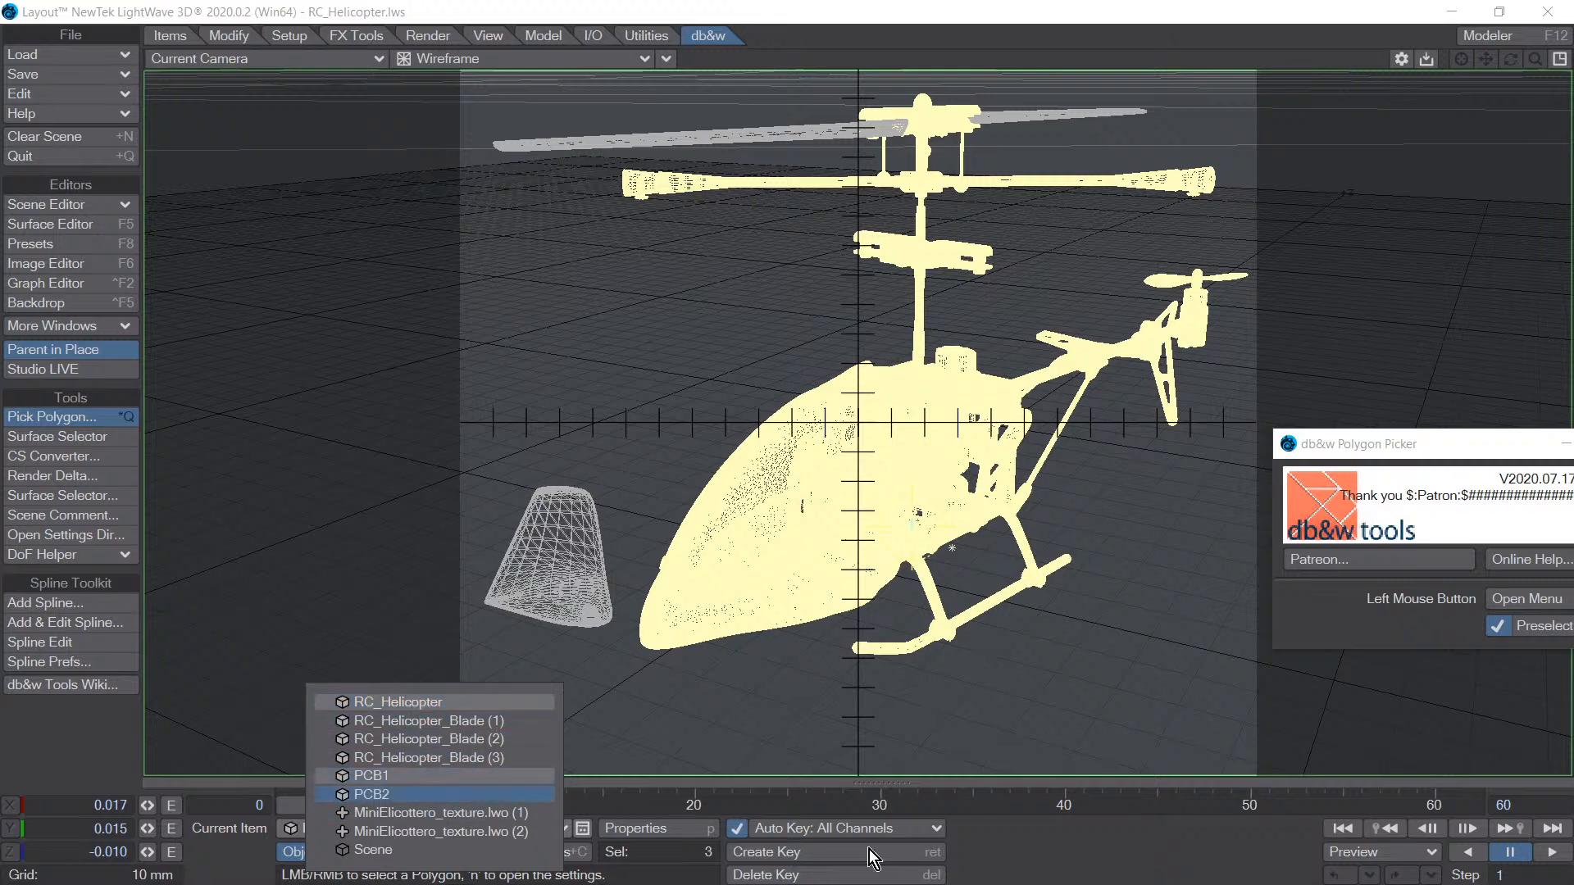
left_click(1015, 865)
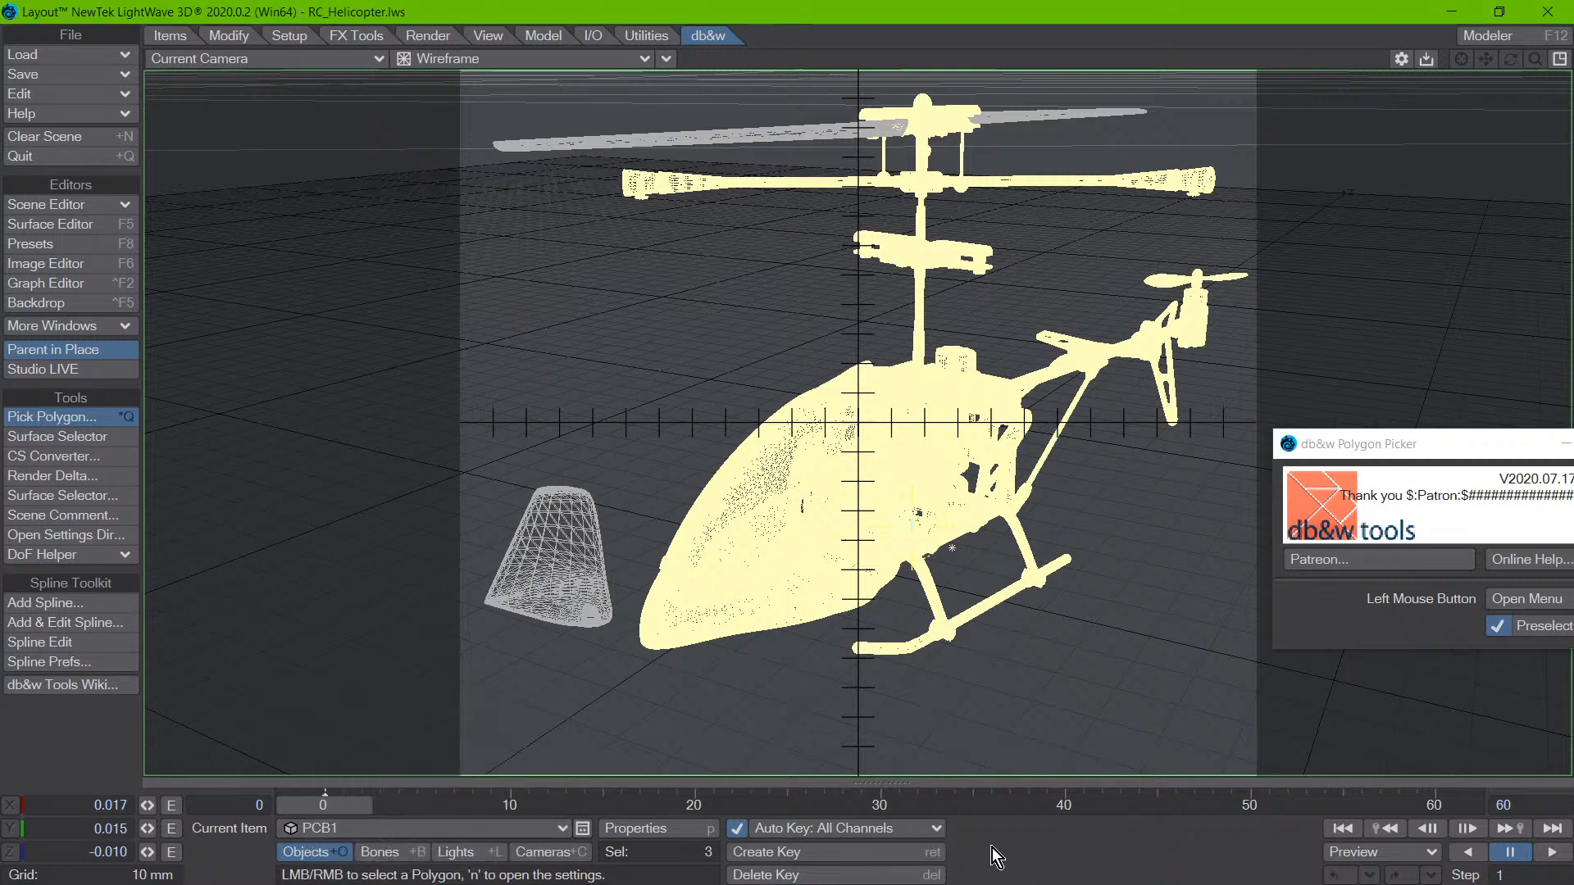
- Pick polygons at the canopy to remove RC_Helicopter and PCB2 from the selection, keeping only PCB1
left_click(831, 509)
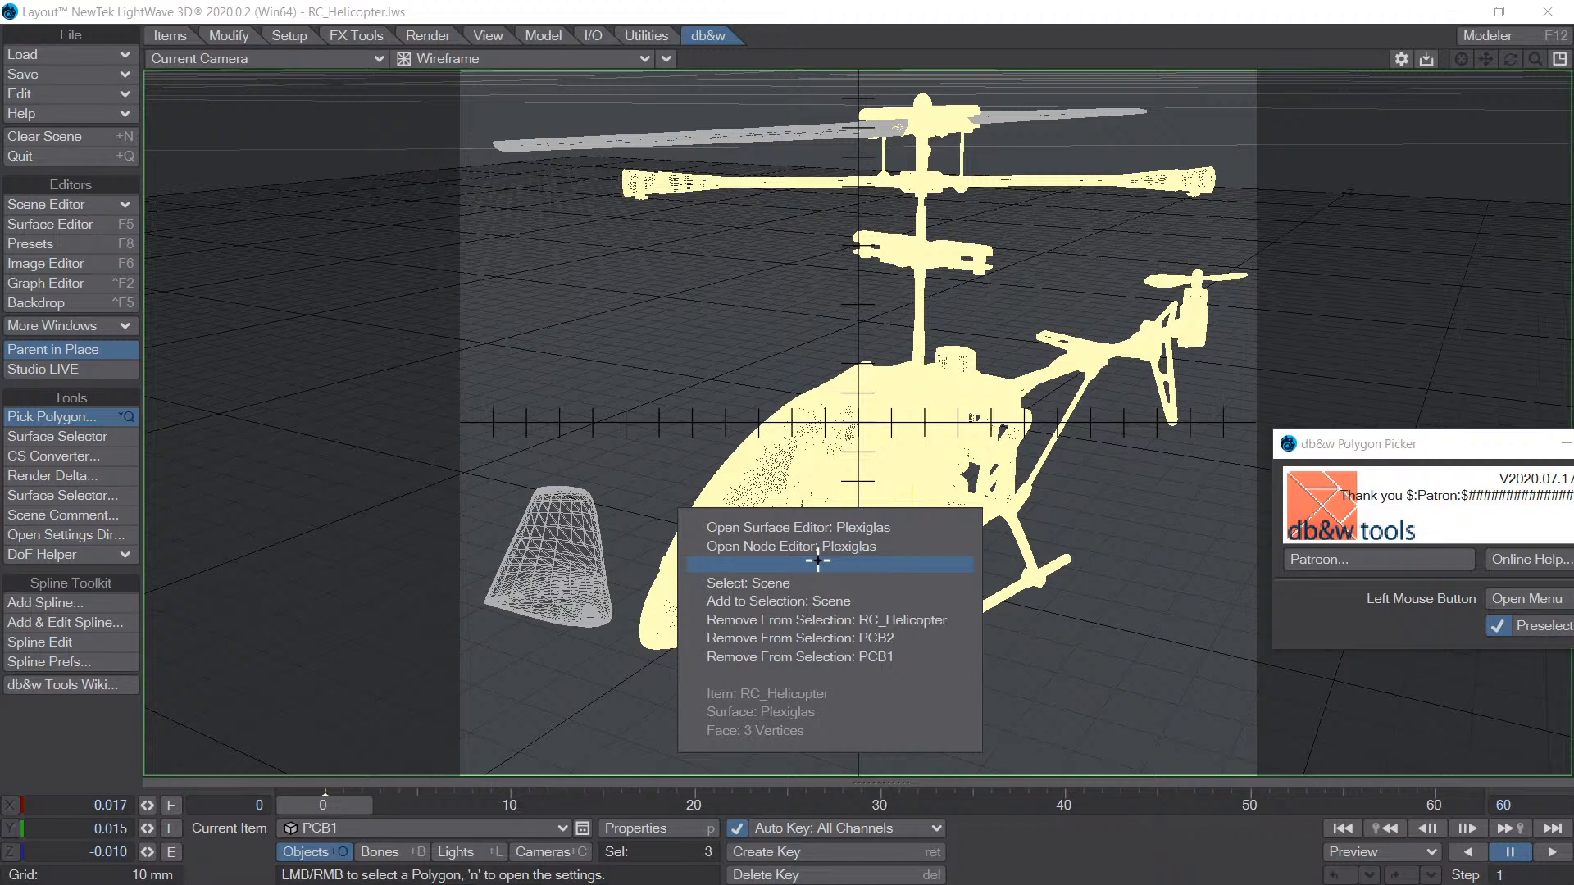
left_click(826, 620)
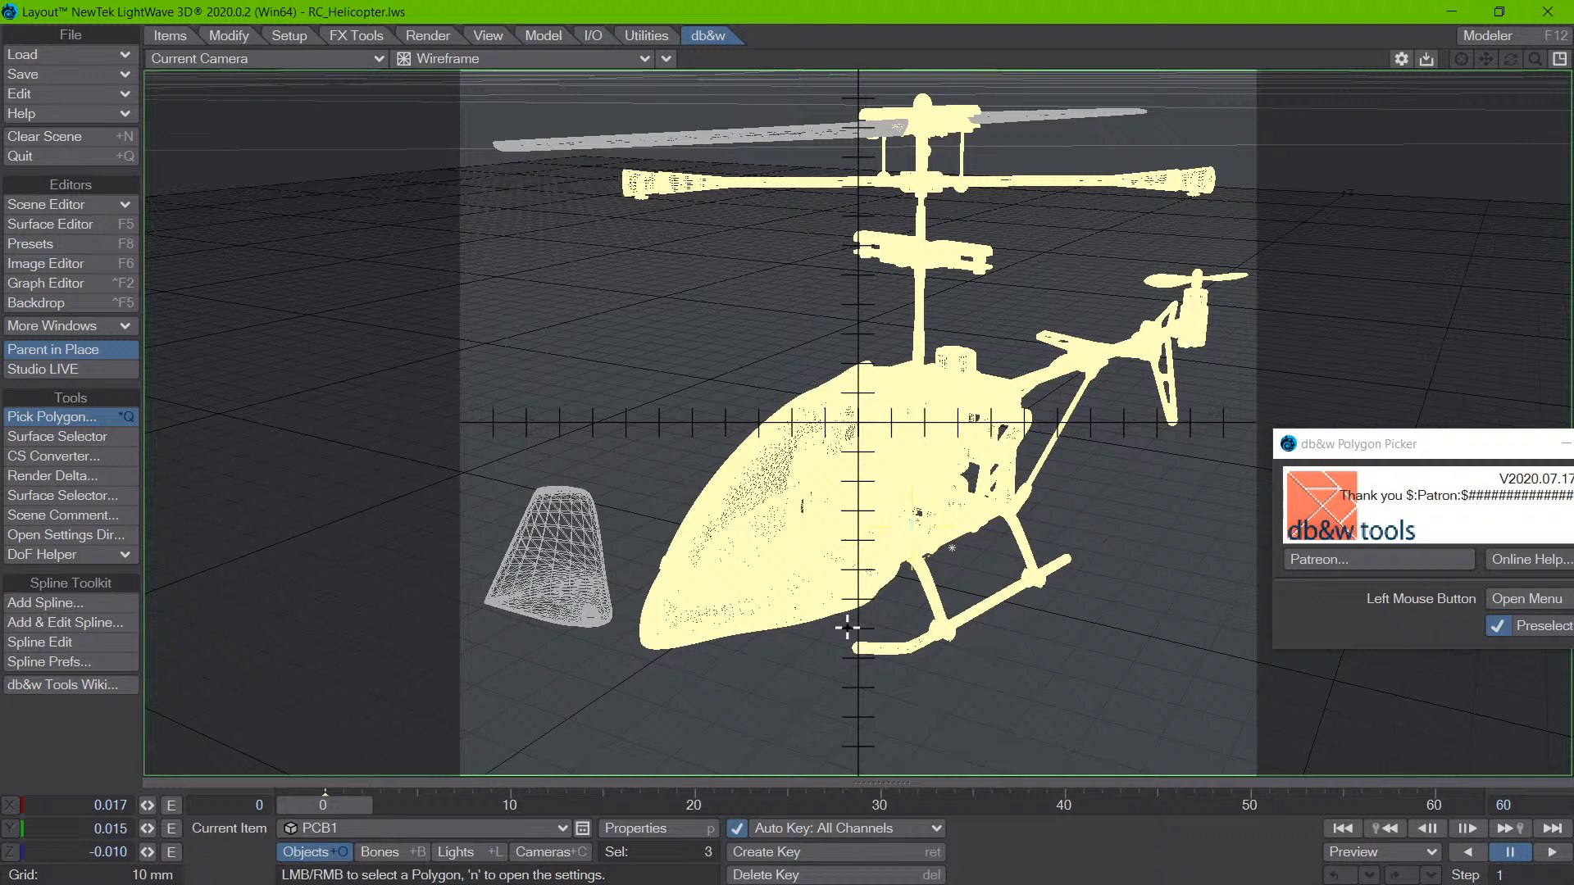
left_click(823, 516)
left_click(854, 648)
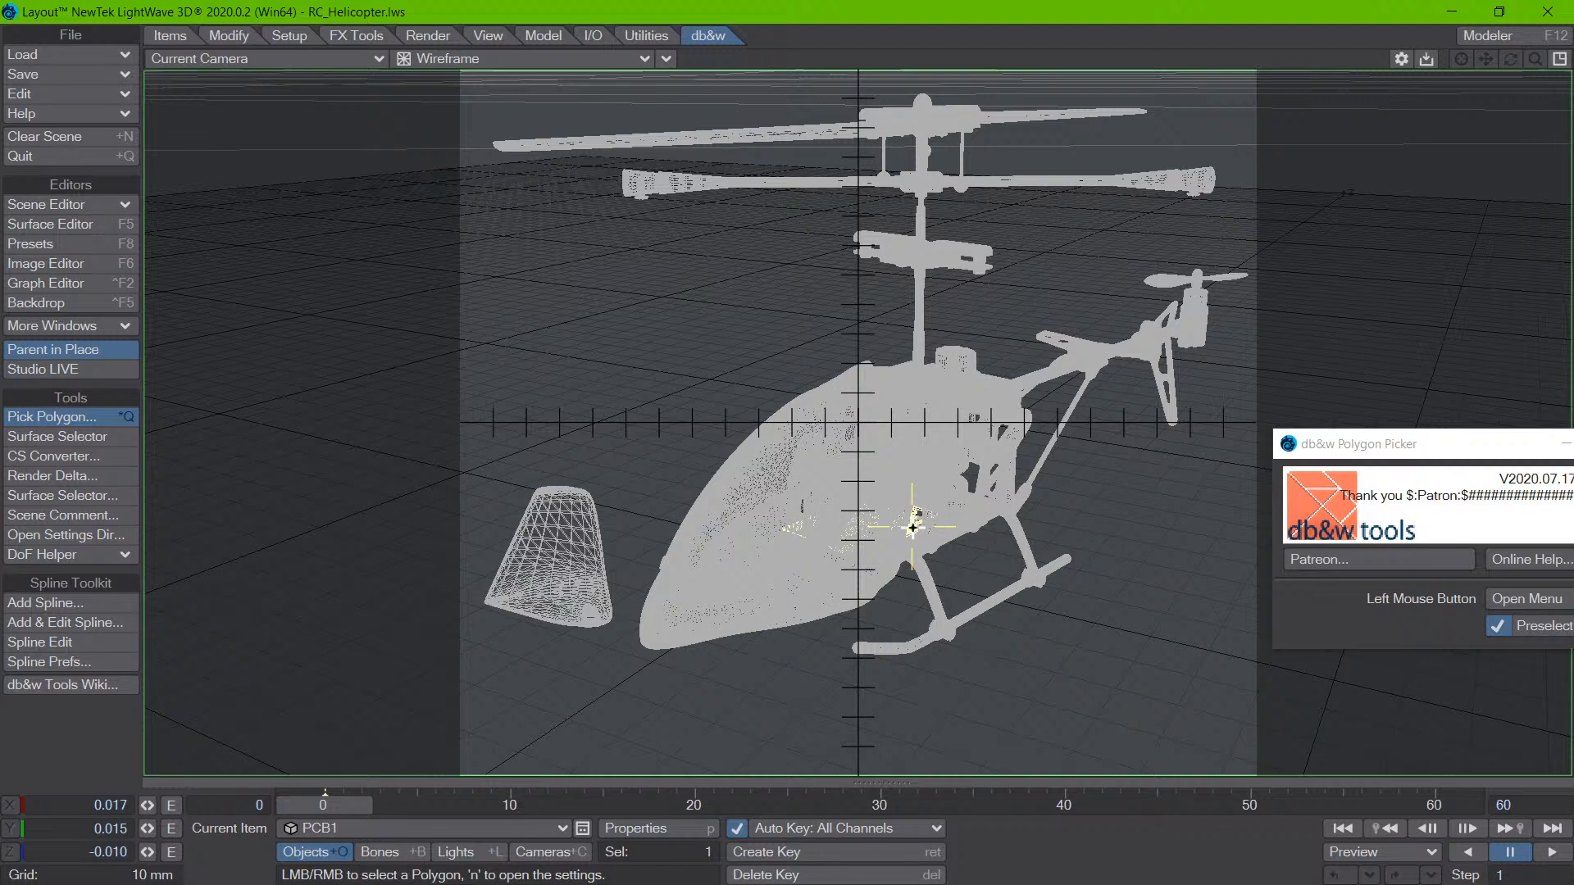
- Inspect the pick options for polygons on the PCB1 connector and the helicopter body, dismissing them without a choice
left_click(914, 527)
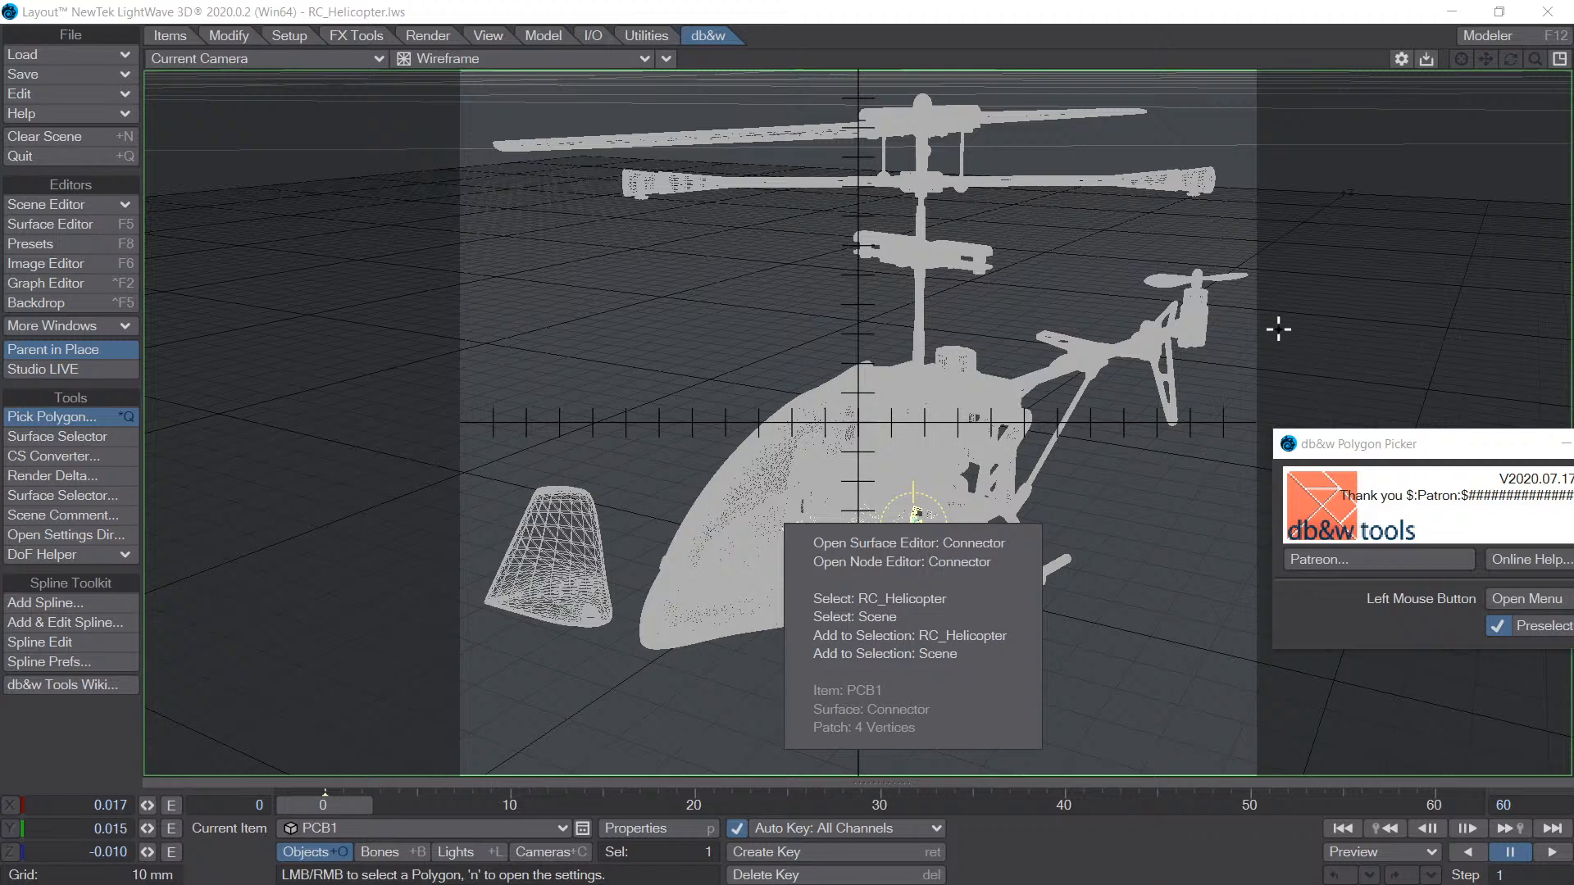
left_click(900, 459)
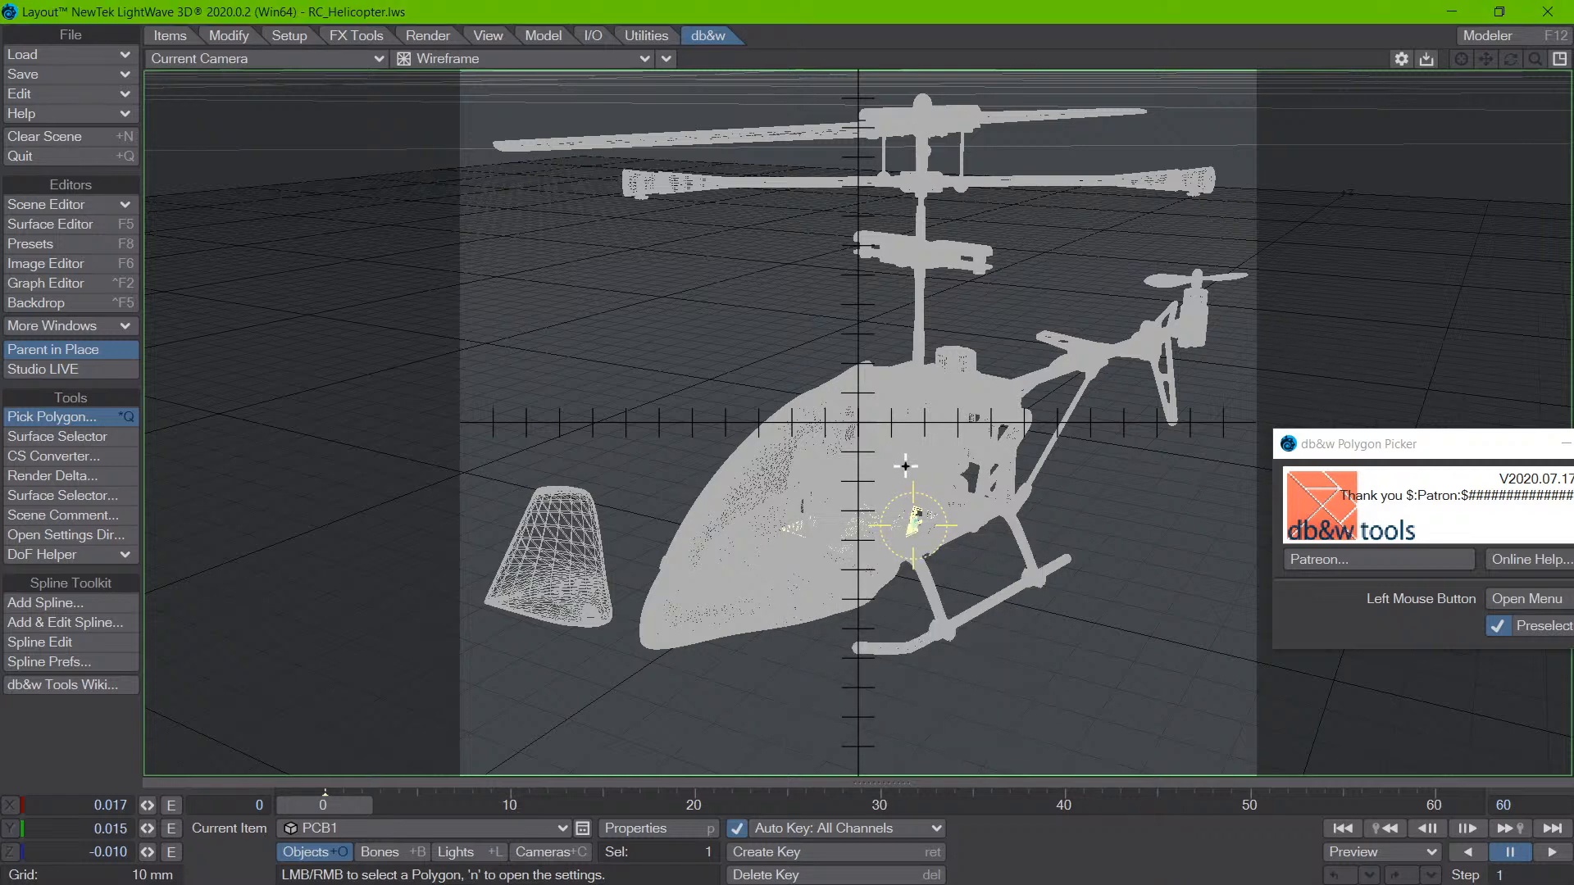
left_click(914, 520)
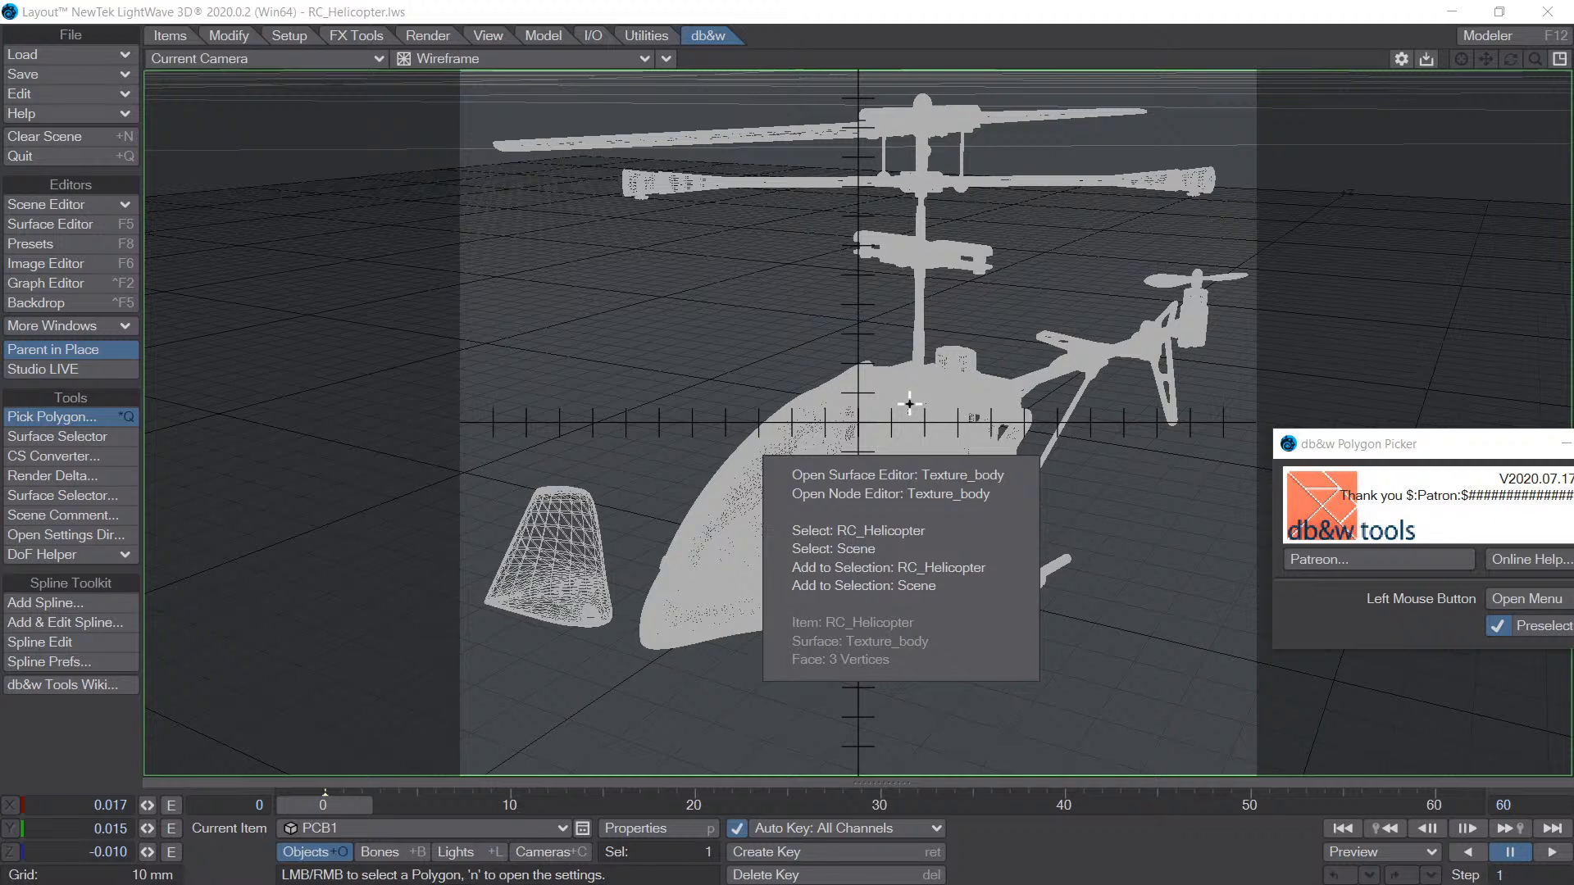
left_click(800, 68)
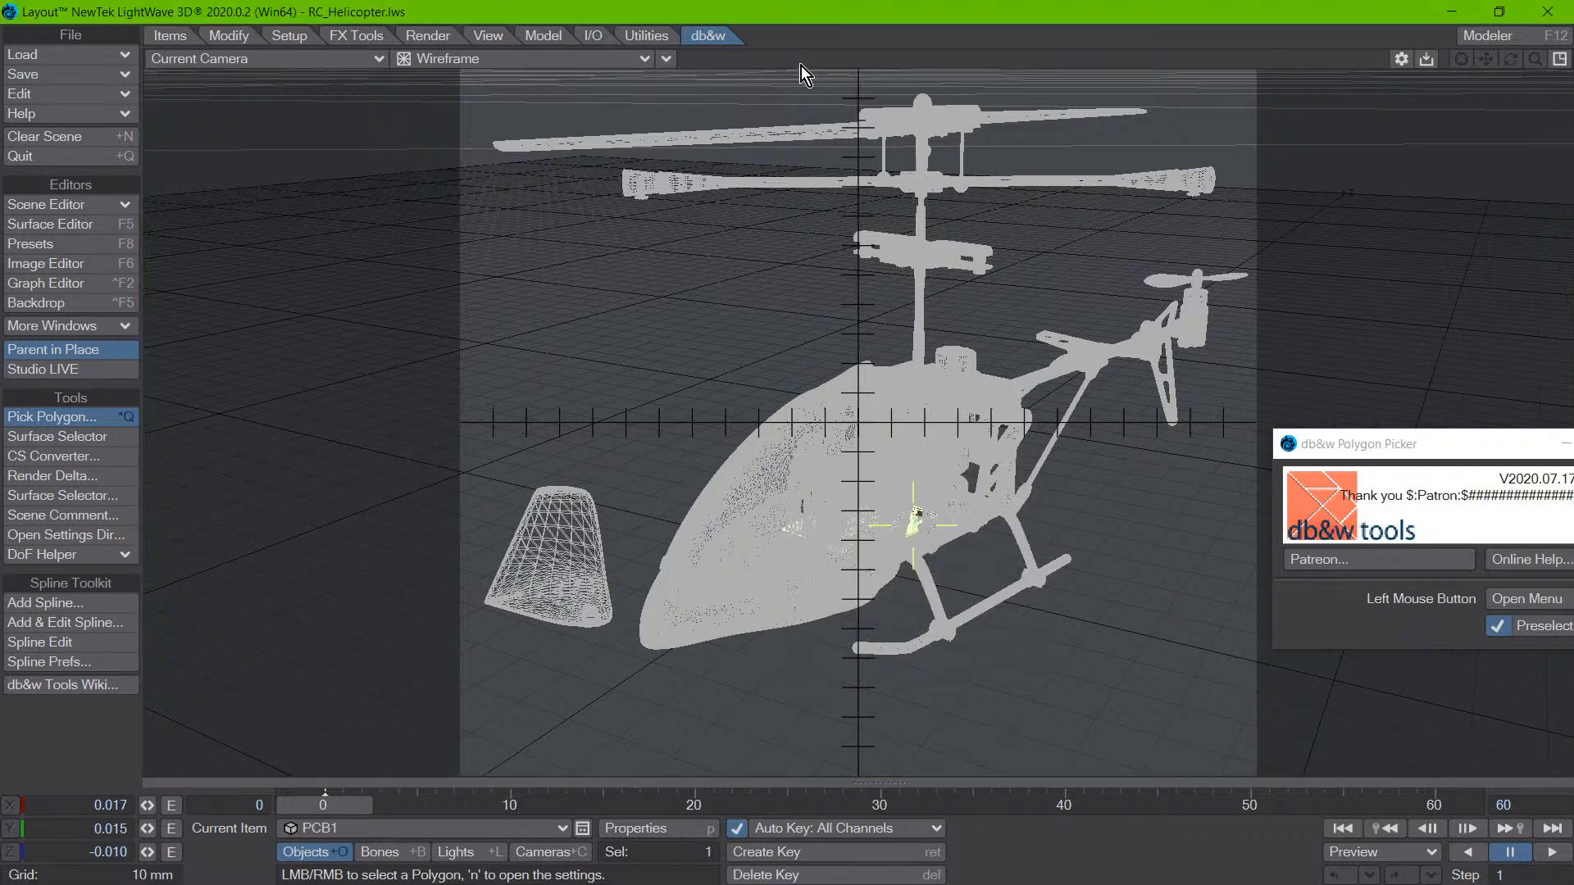
- Display the camera view as Textured Shaded Solid and move the Polygon Picker settings clear of the helicopter
left_click(444, 60)
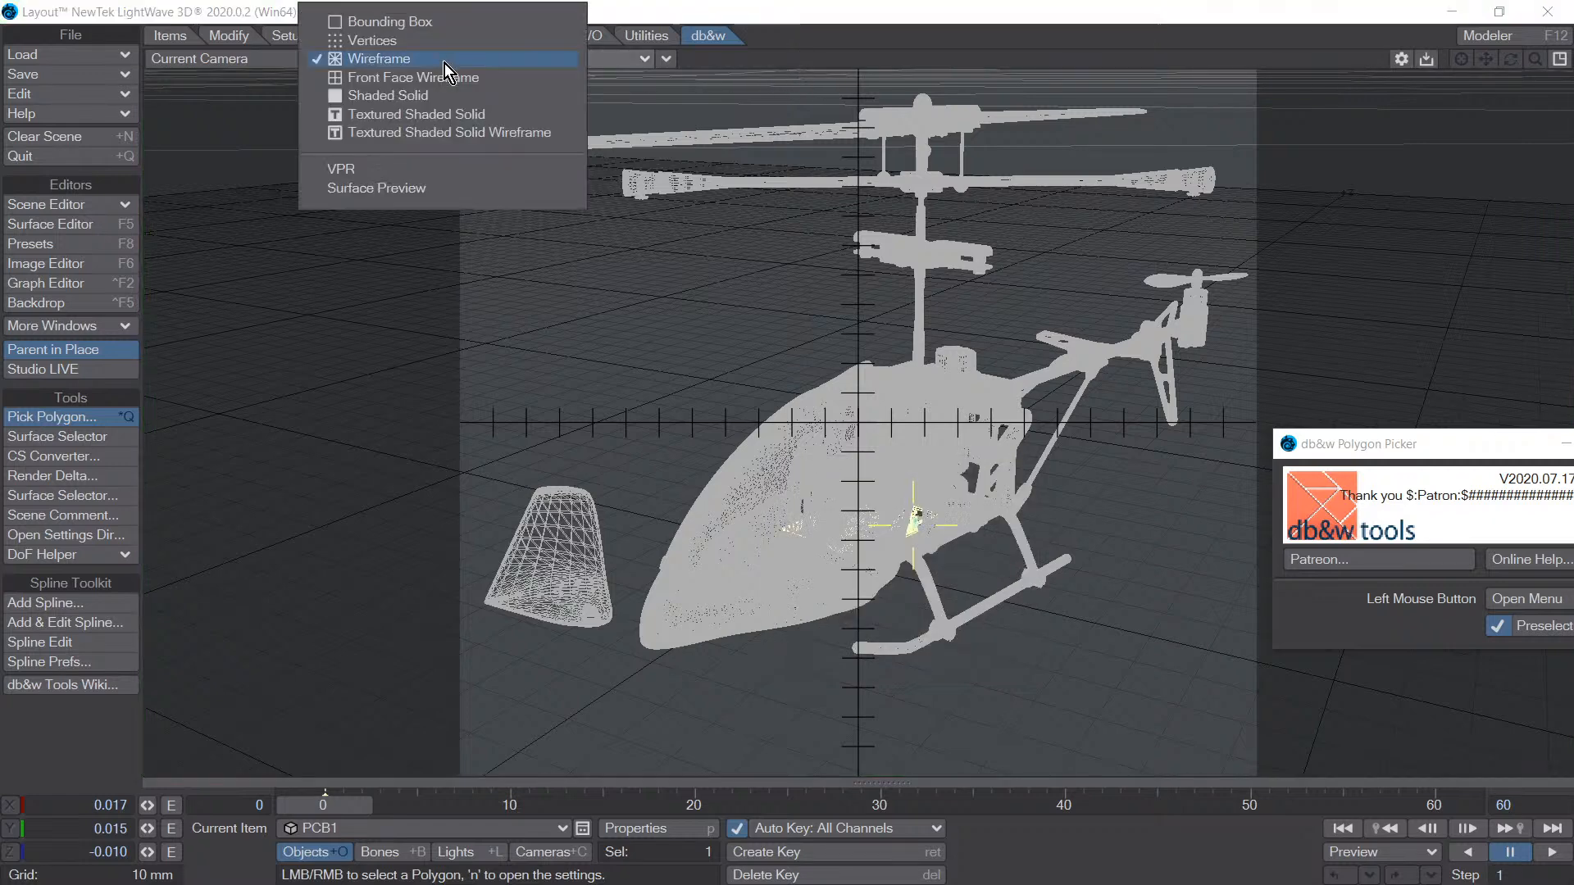
left_click(441, 115)
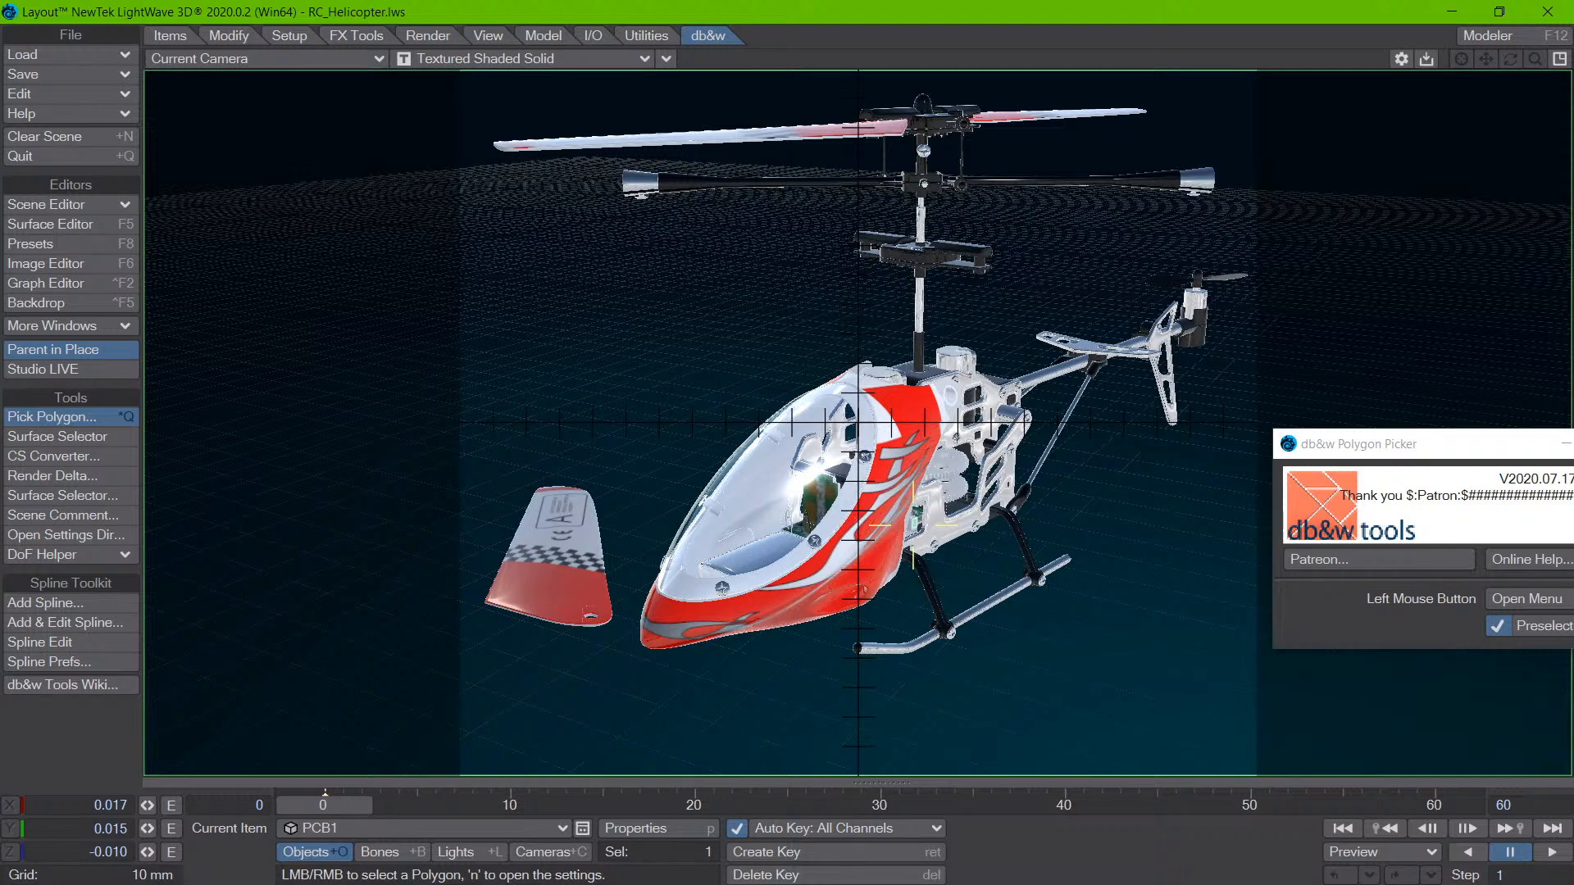
left_click_drag(1397, 436, 249, 218)
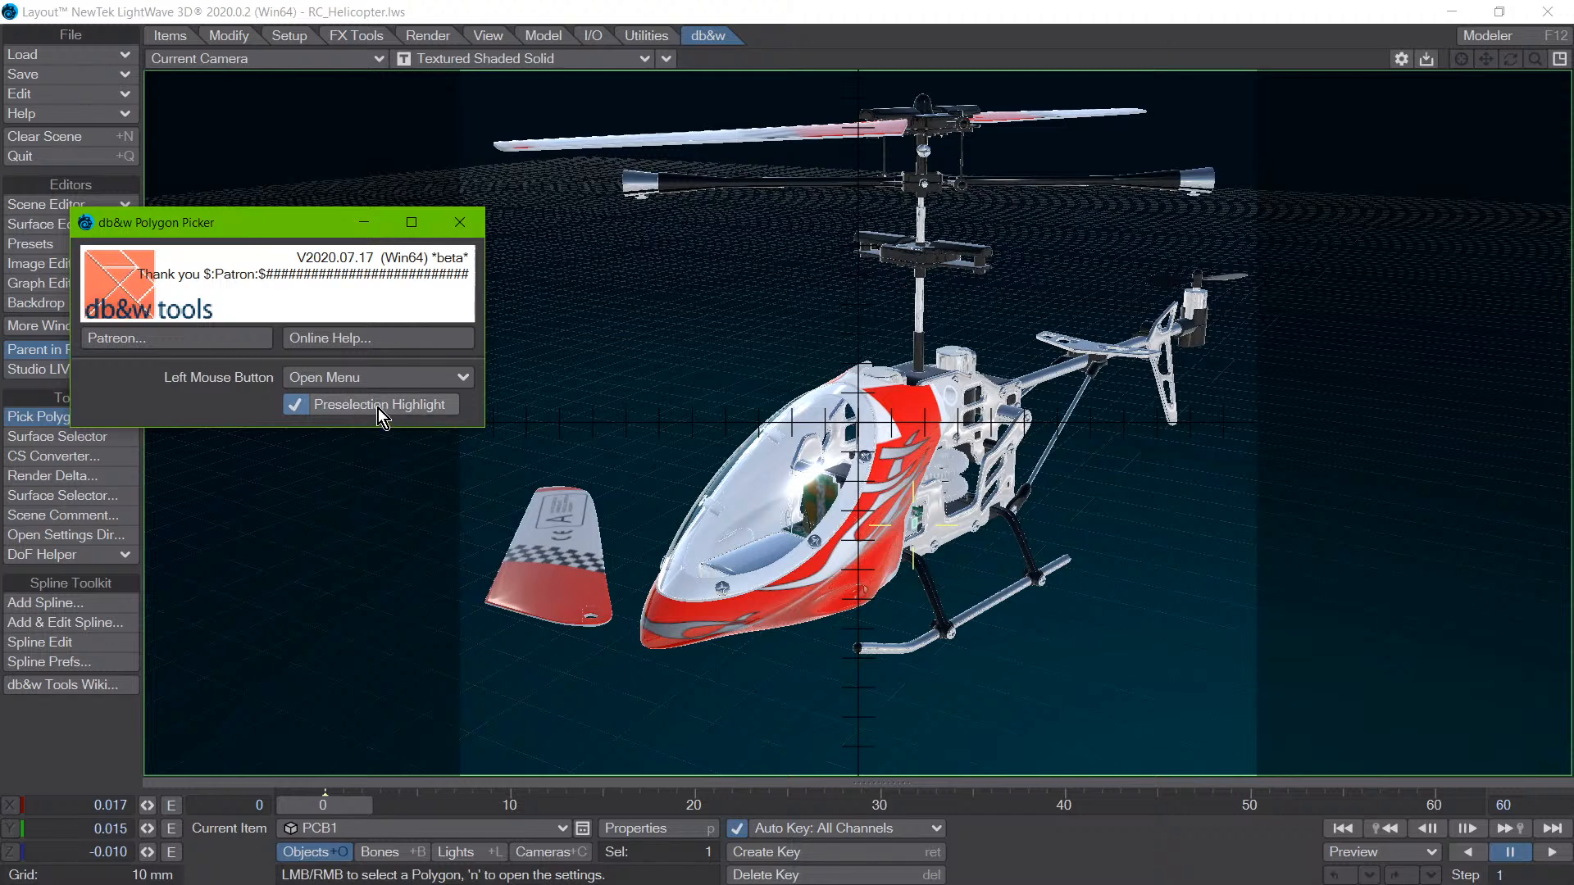
left_click_drag(264, 236, 218, 247)
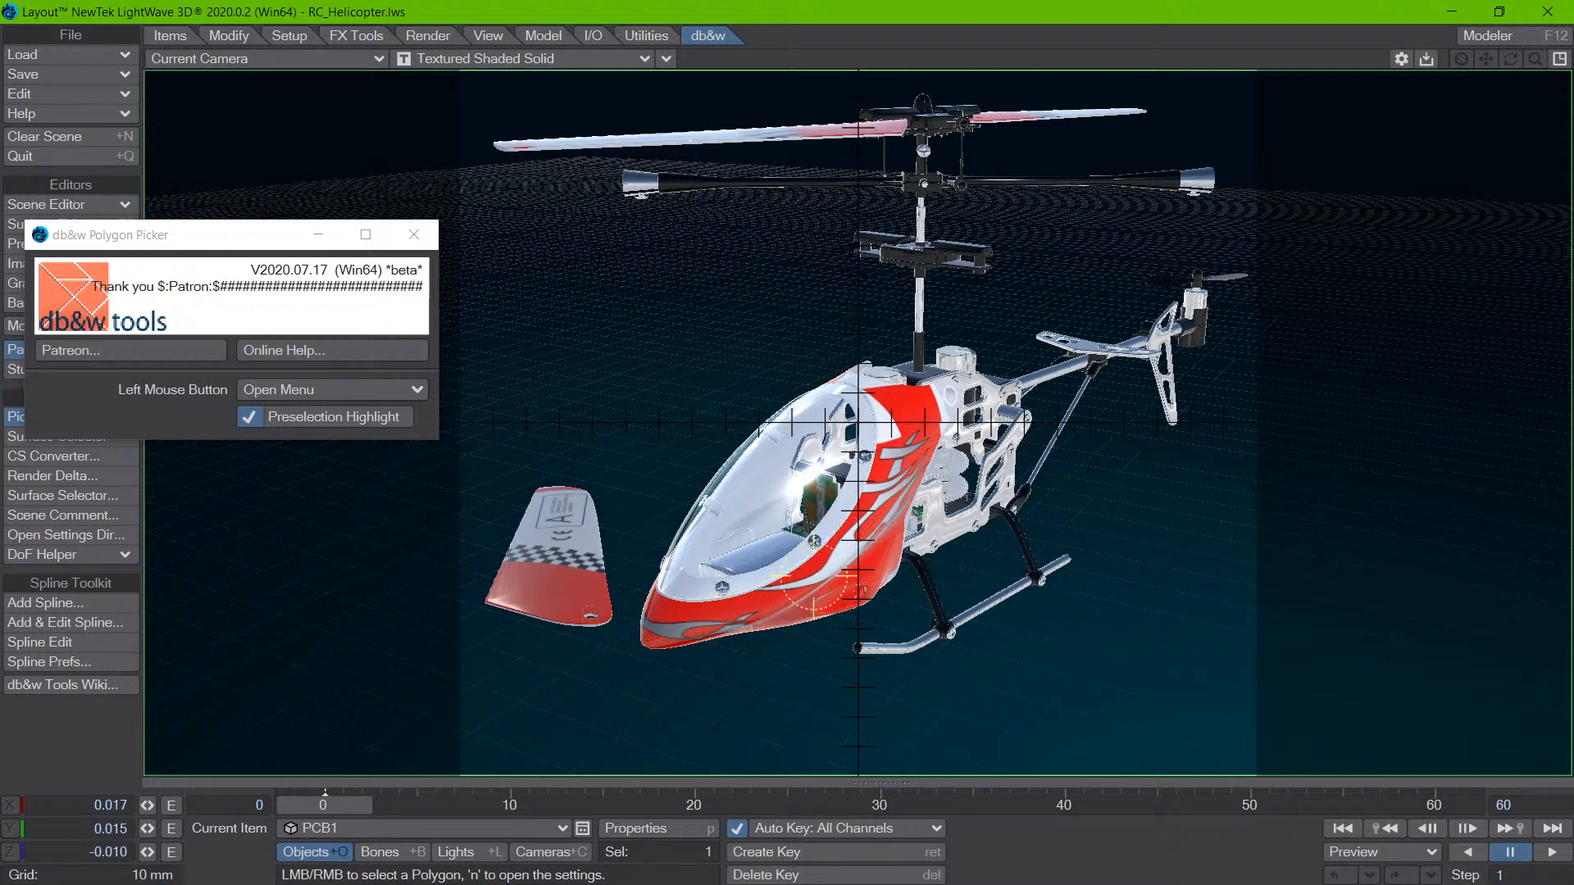
- Pick polygons on the upper red body in the shaded camera view to examine their pick options
left_click(880, 429)
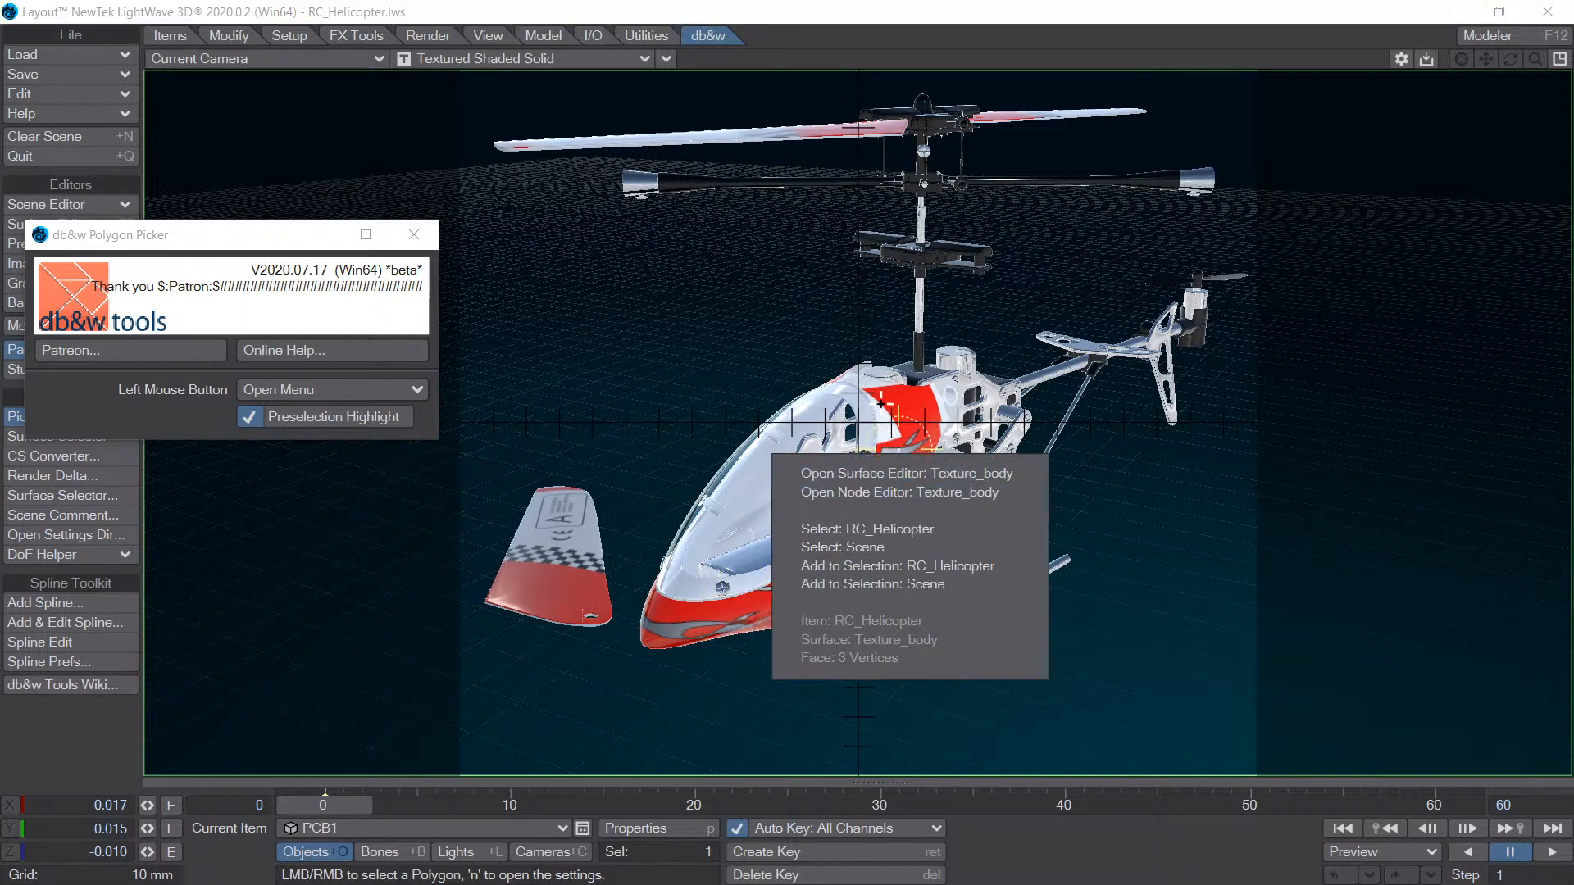
left_click(889, 402)
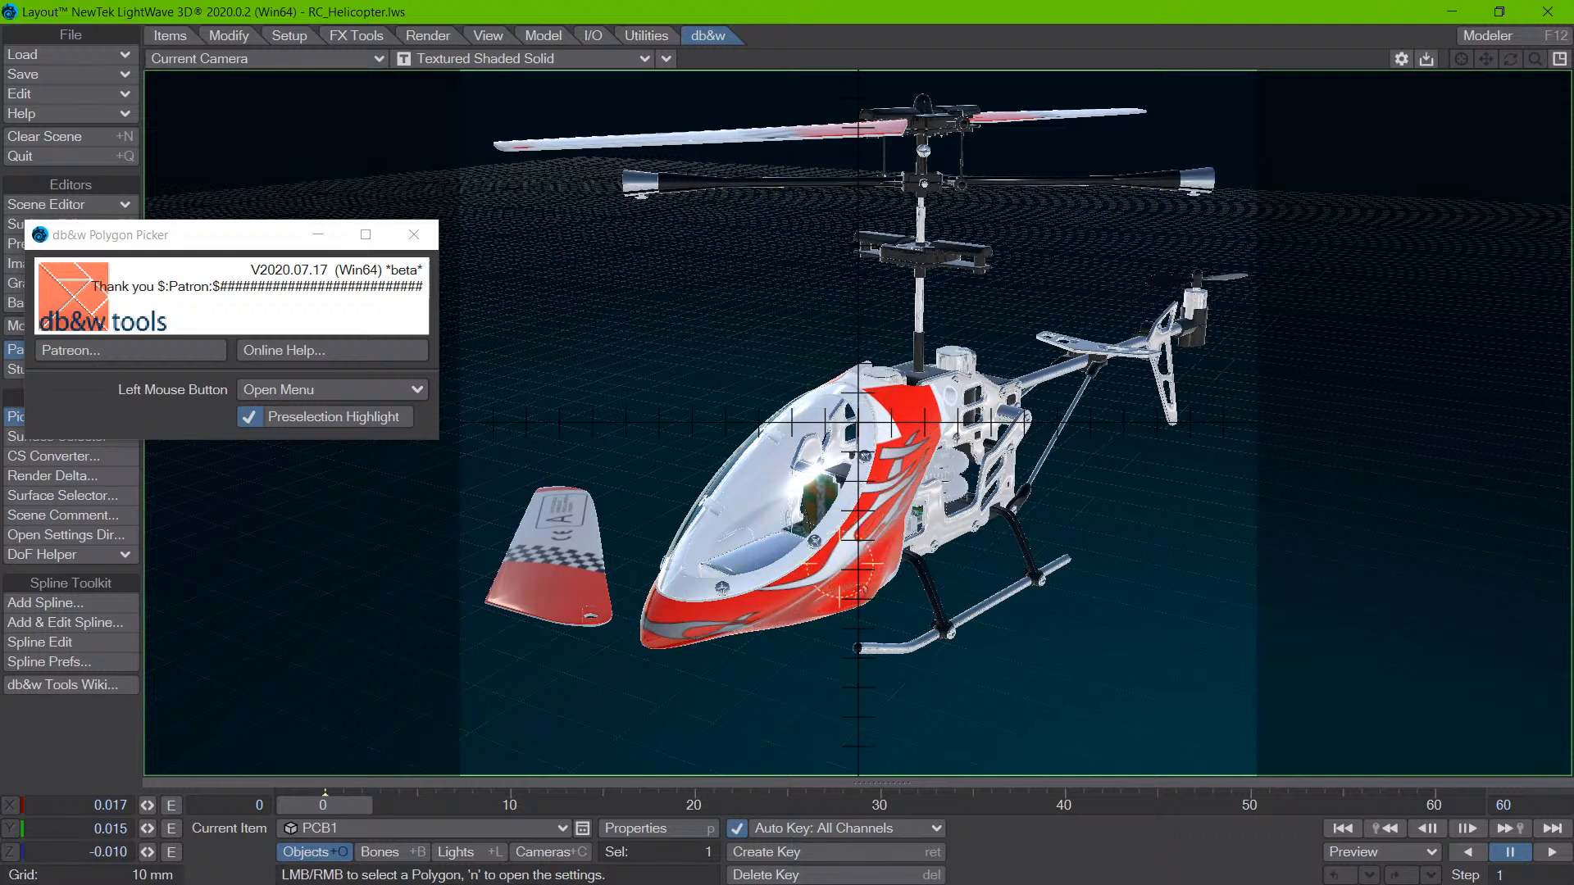
left_click(907, 410)
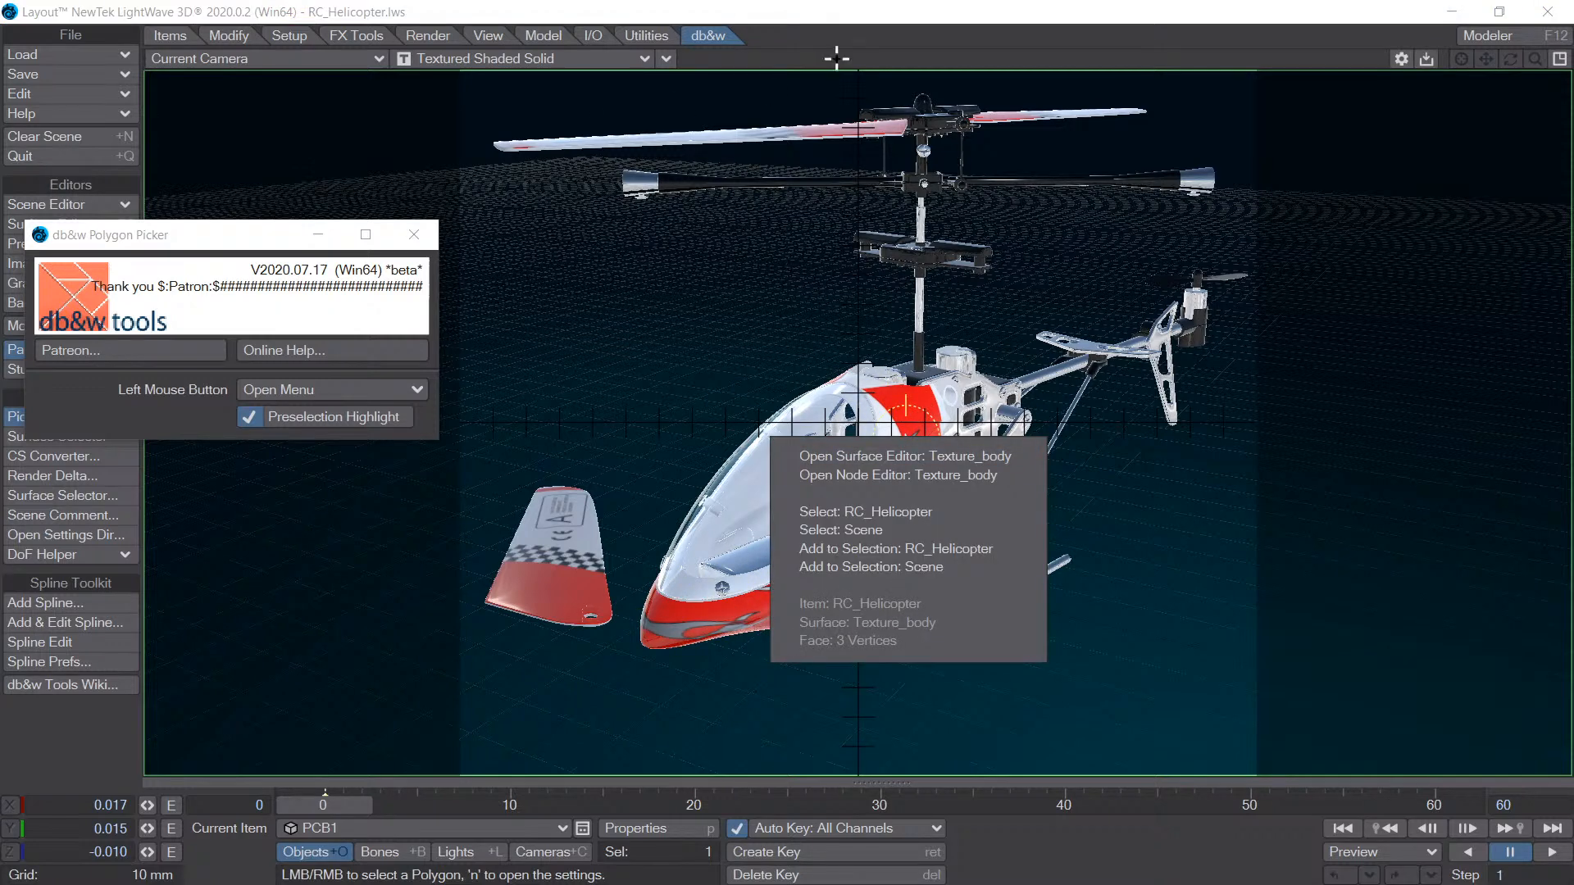
- Switch the camera view to Wireframe and pick a polygon at the canopy to select RC_Helicopter
left_click(561, 59)
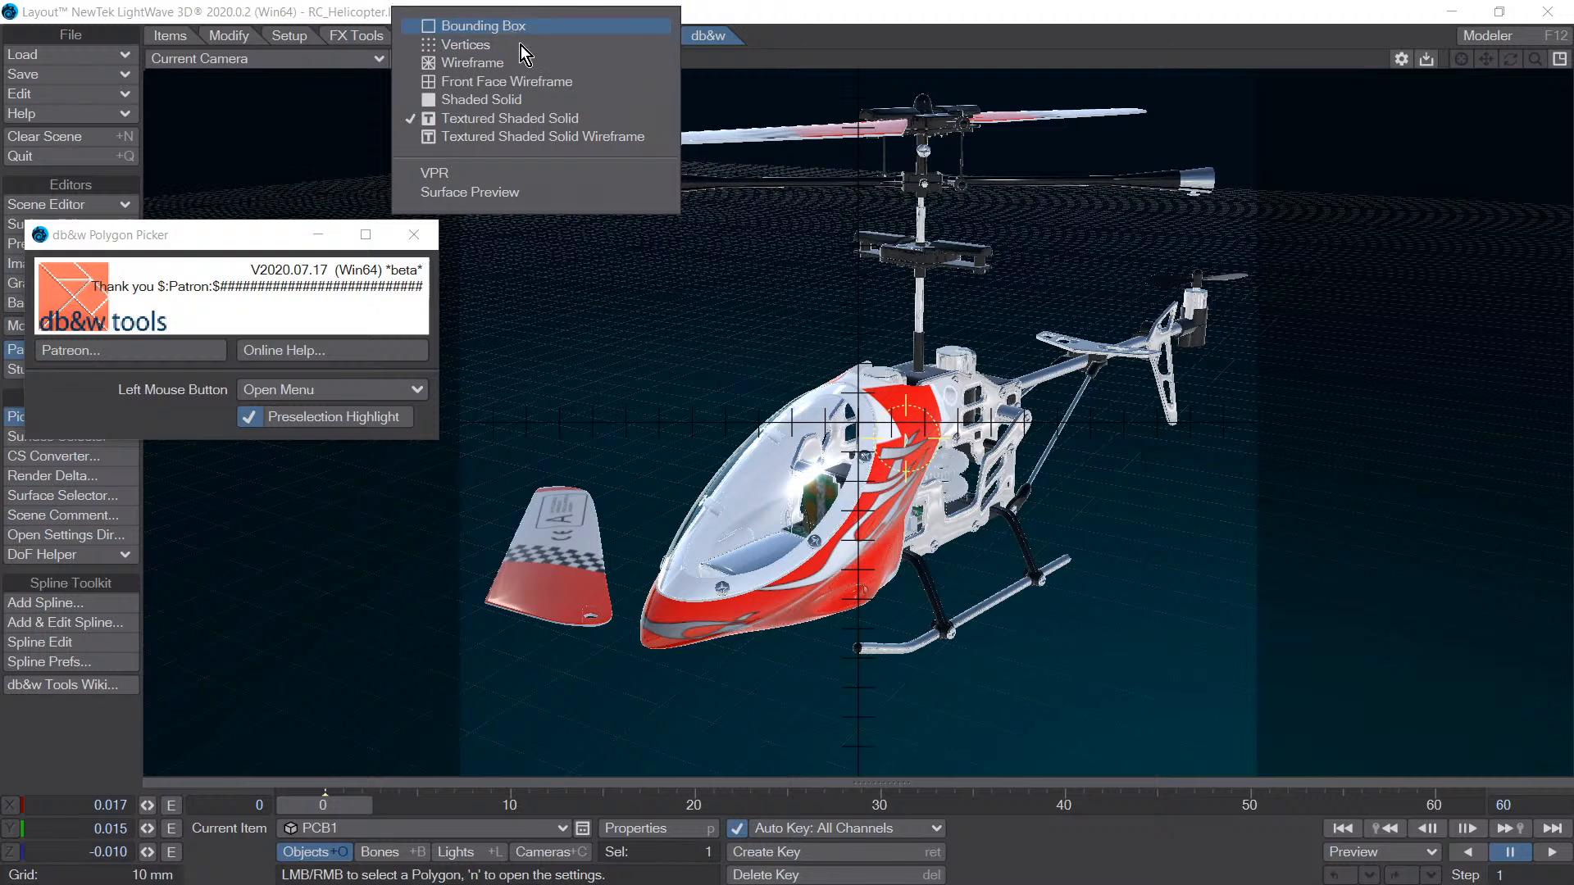
left_click(514, 64)
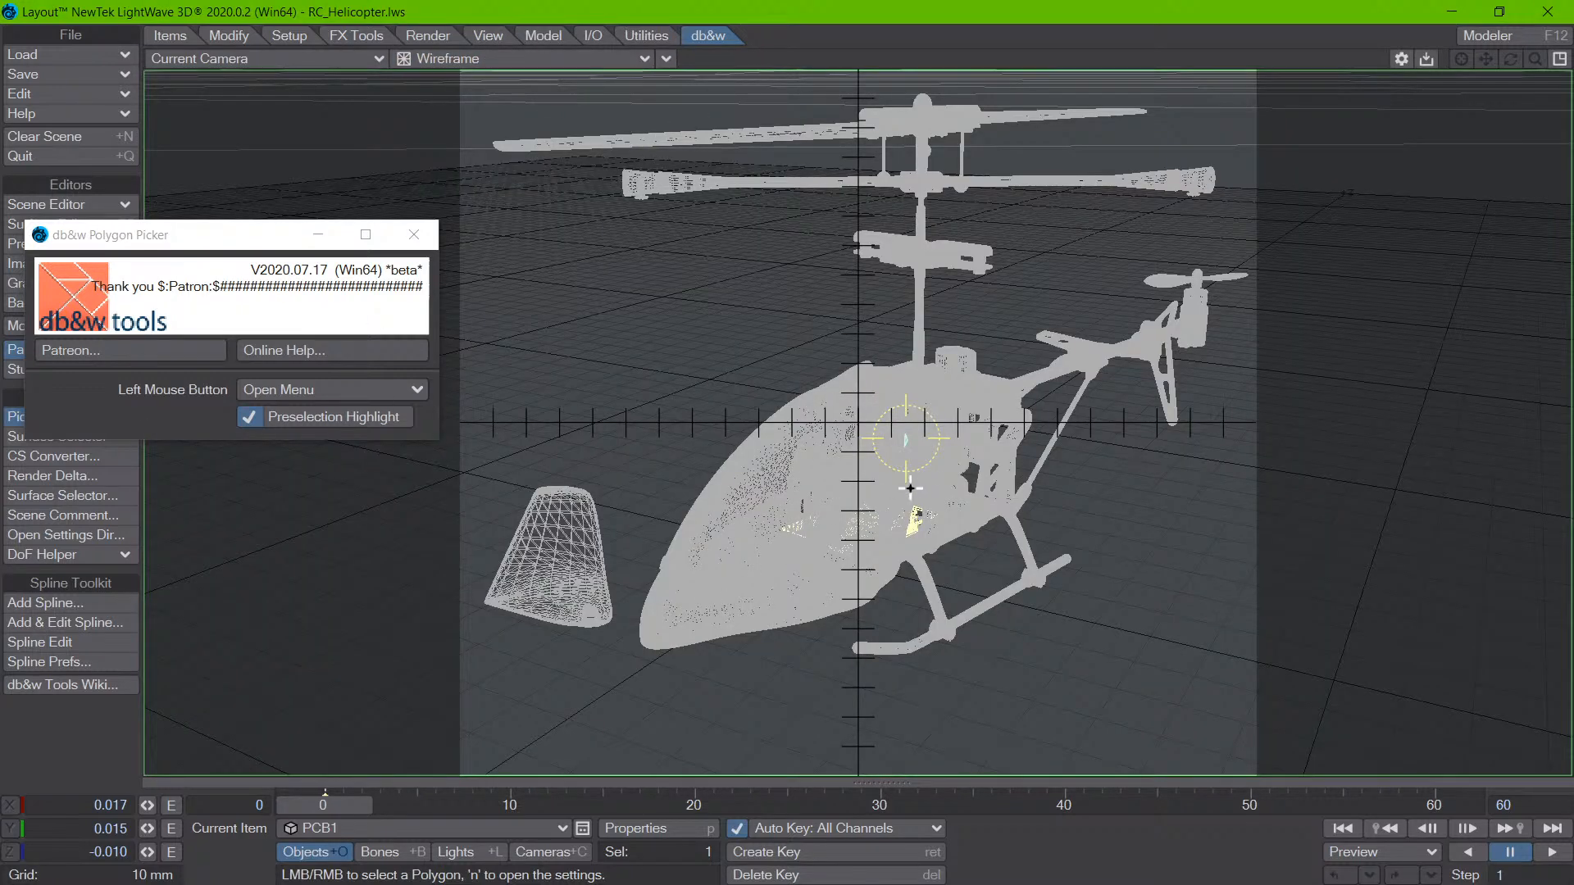
left_click(832, 496)
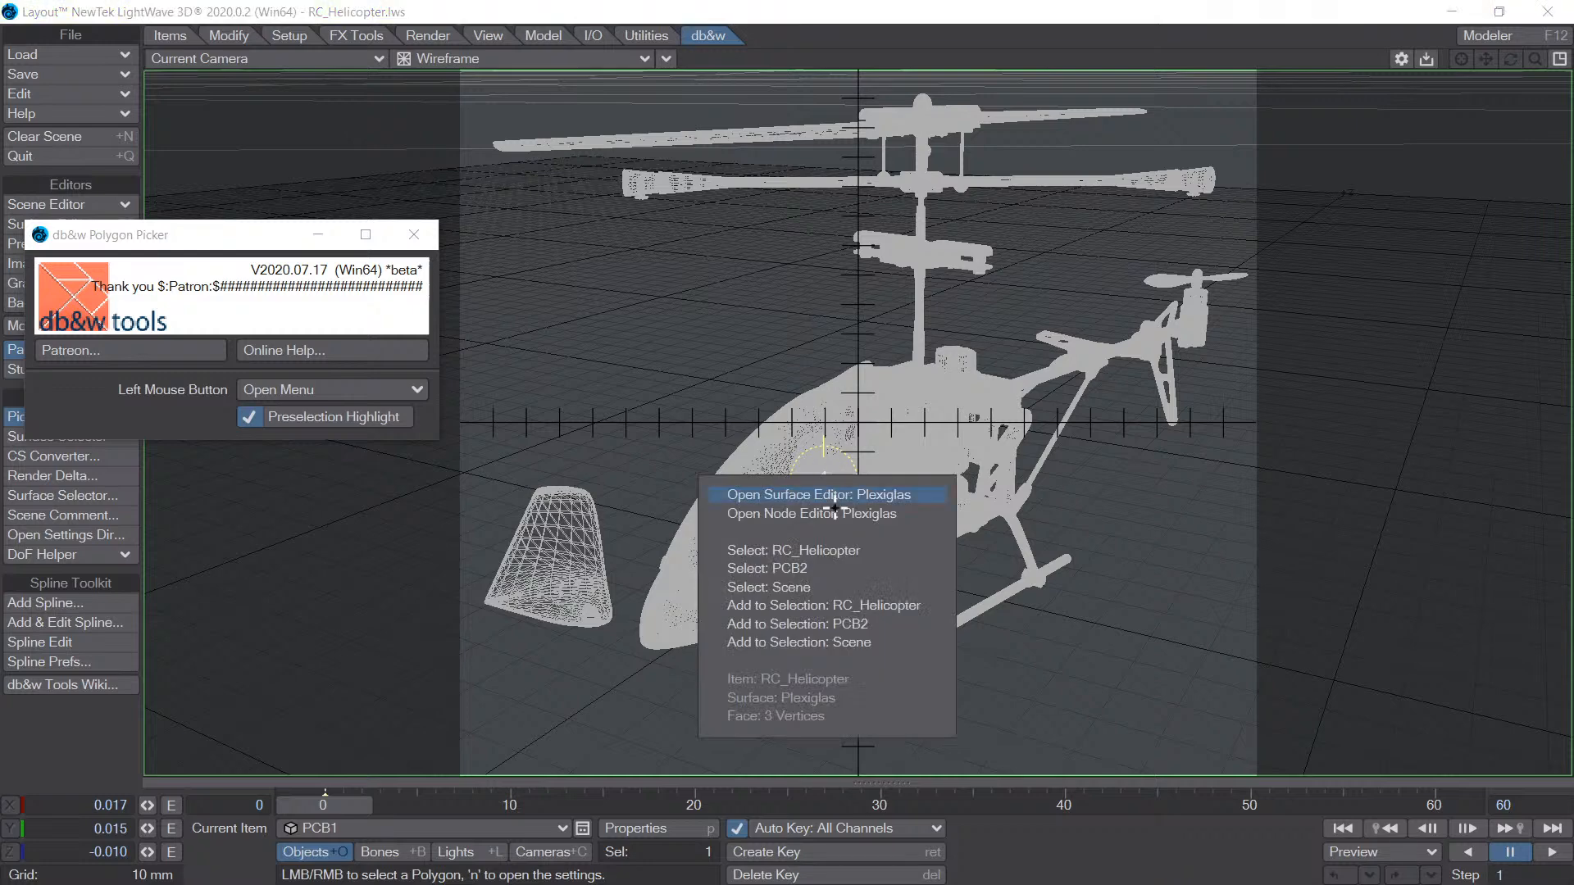
left_click(829, 550)
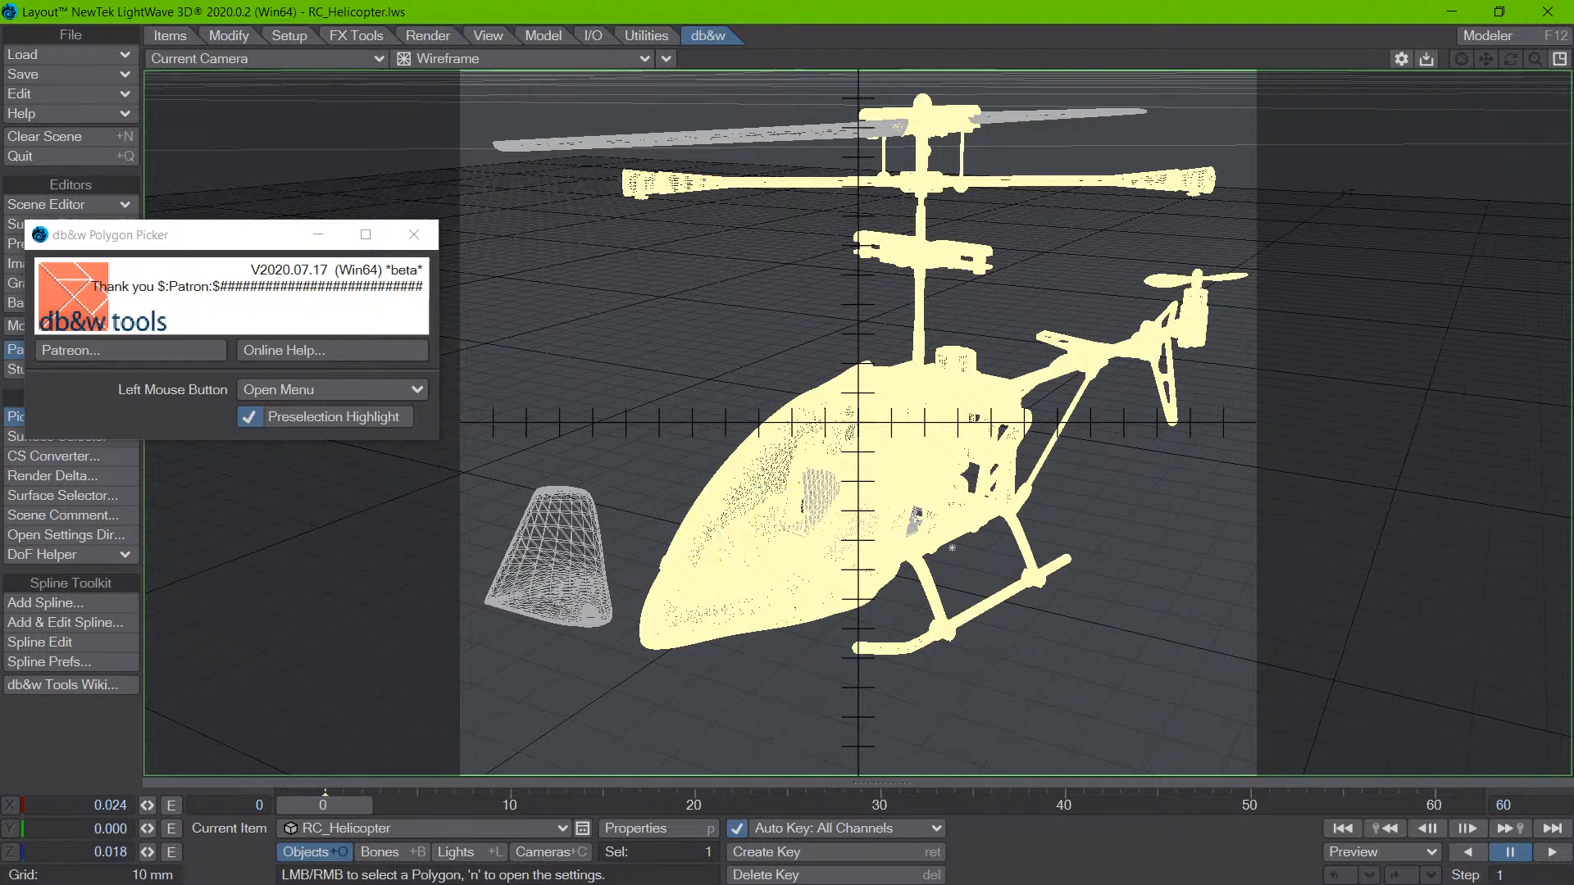
- Pick a polygon on the helicopter canopy in the wireframe camera view to examine its pick options, dismissing them without a choice
left_click(774, 483)
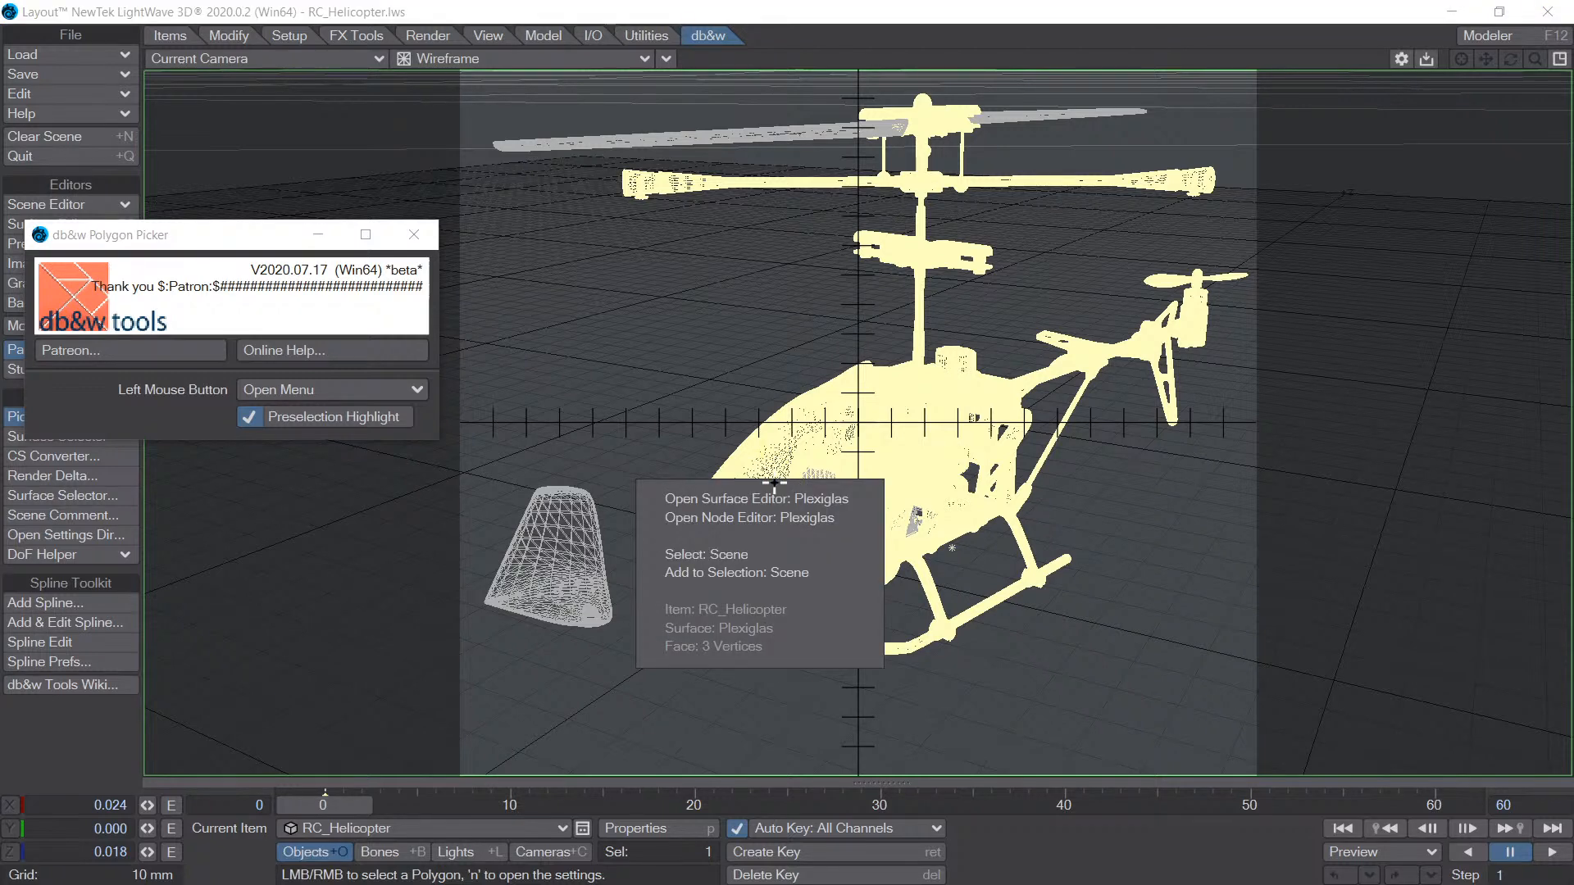
left_click(940, 428)
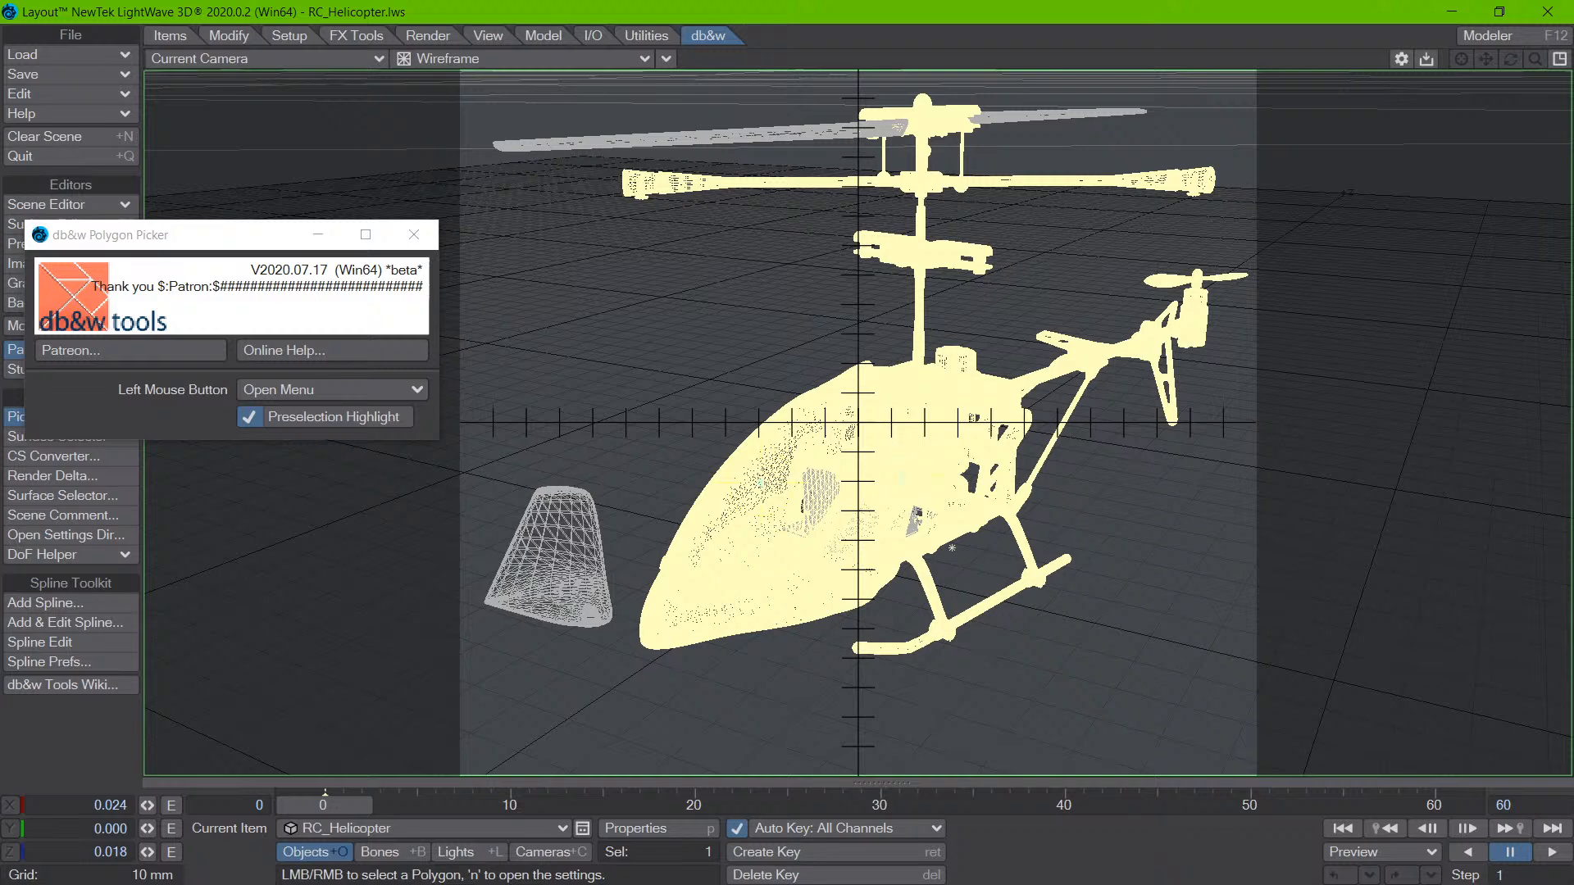
left_click(779, 469)
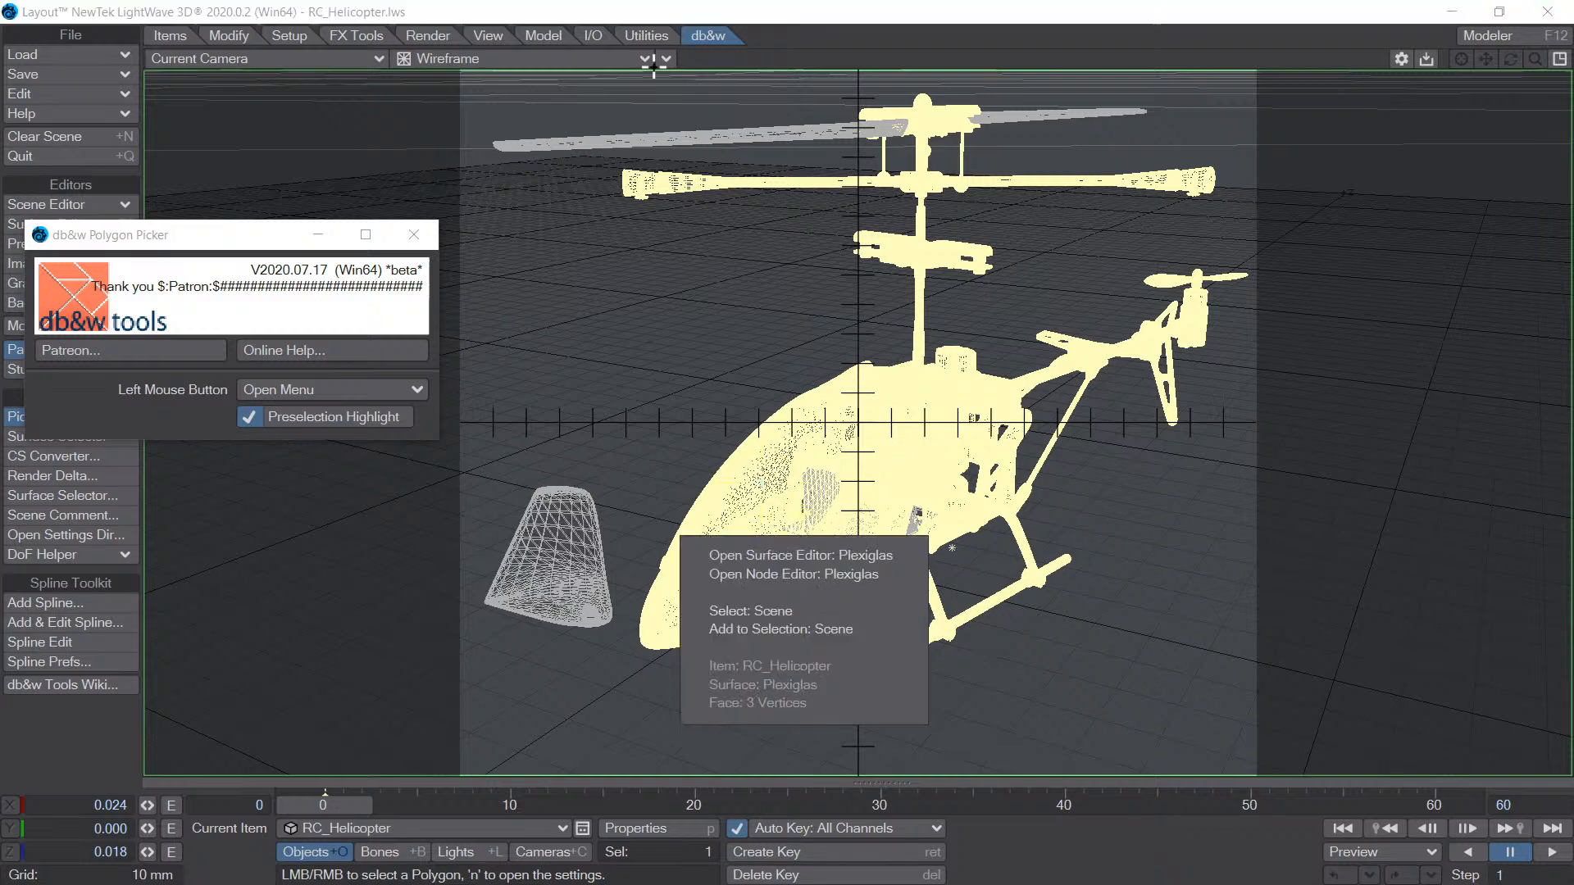
- Display the camera view as Textured Shaded Solid and pick a polygon inside the canopy to examine its pick options
left_click(525, 62)
left_click(525, 118)
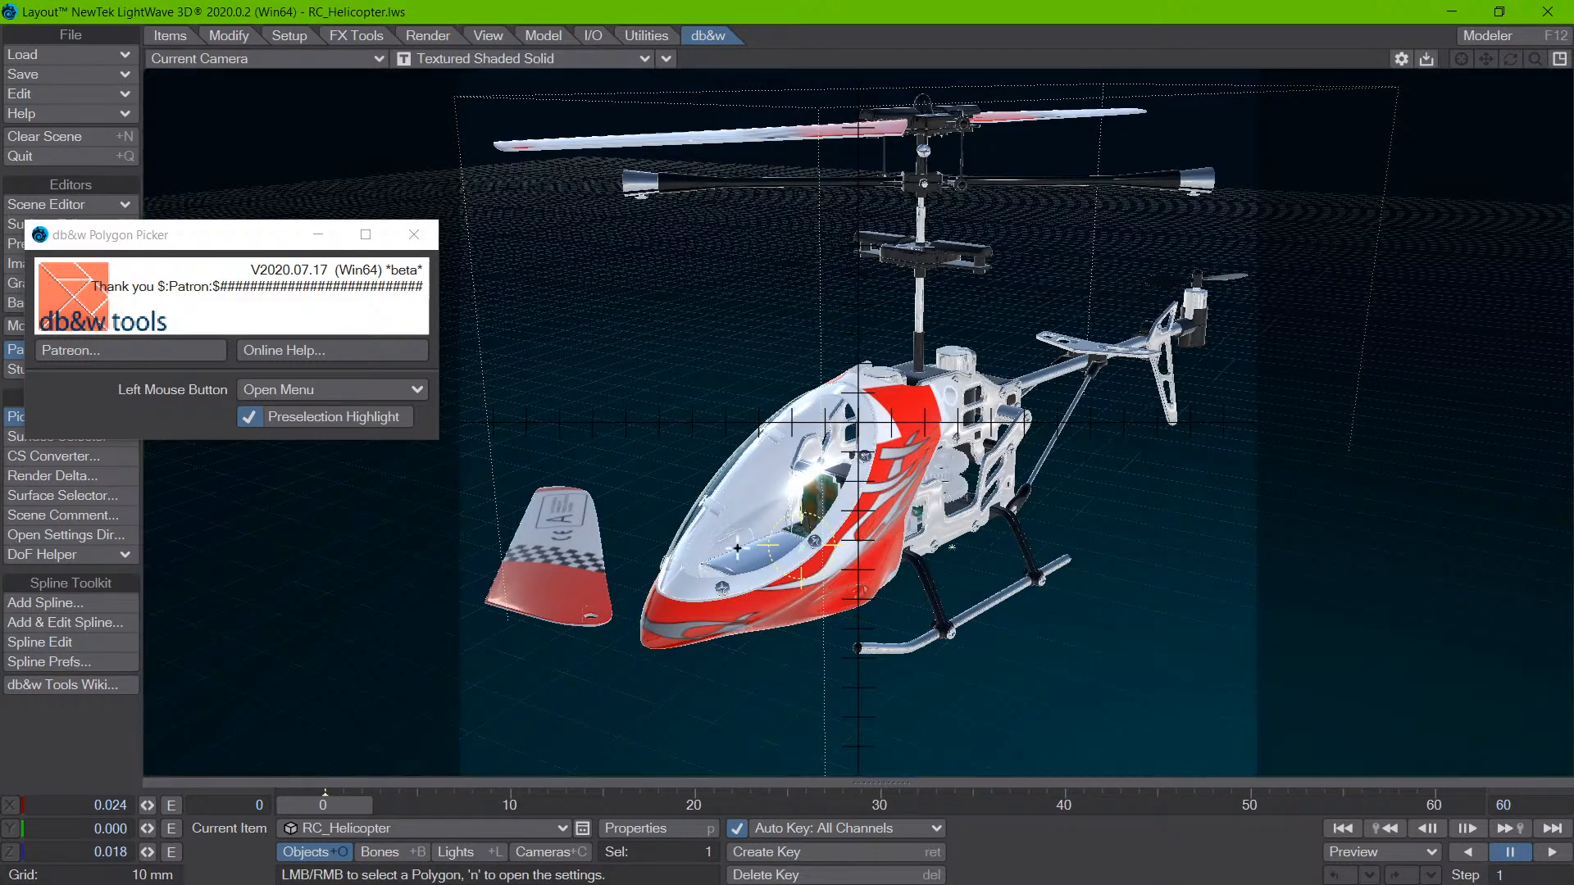
left_click(851, 500)
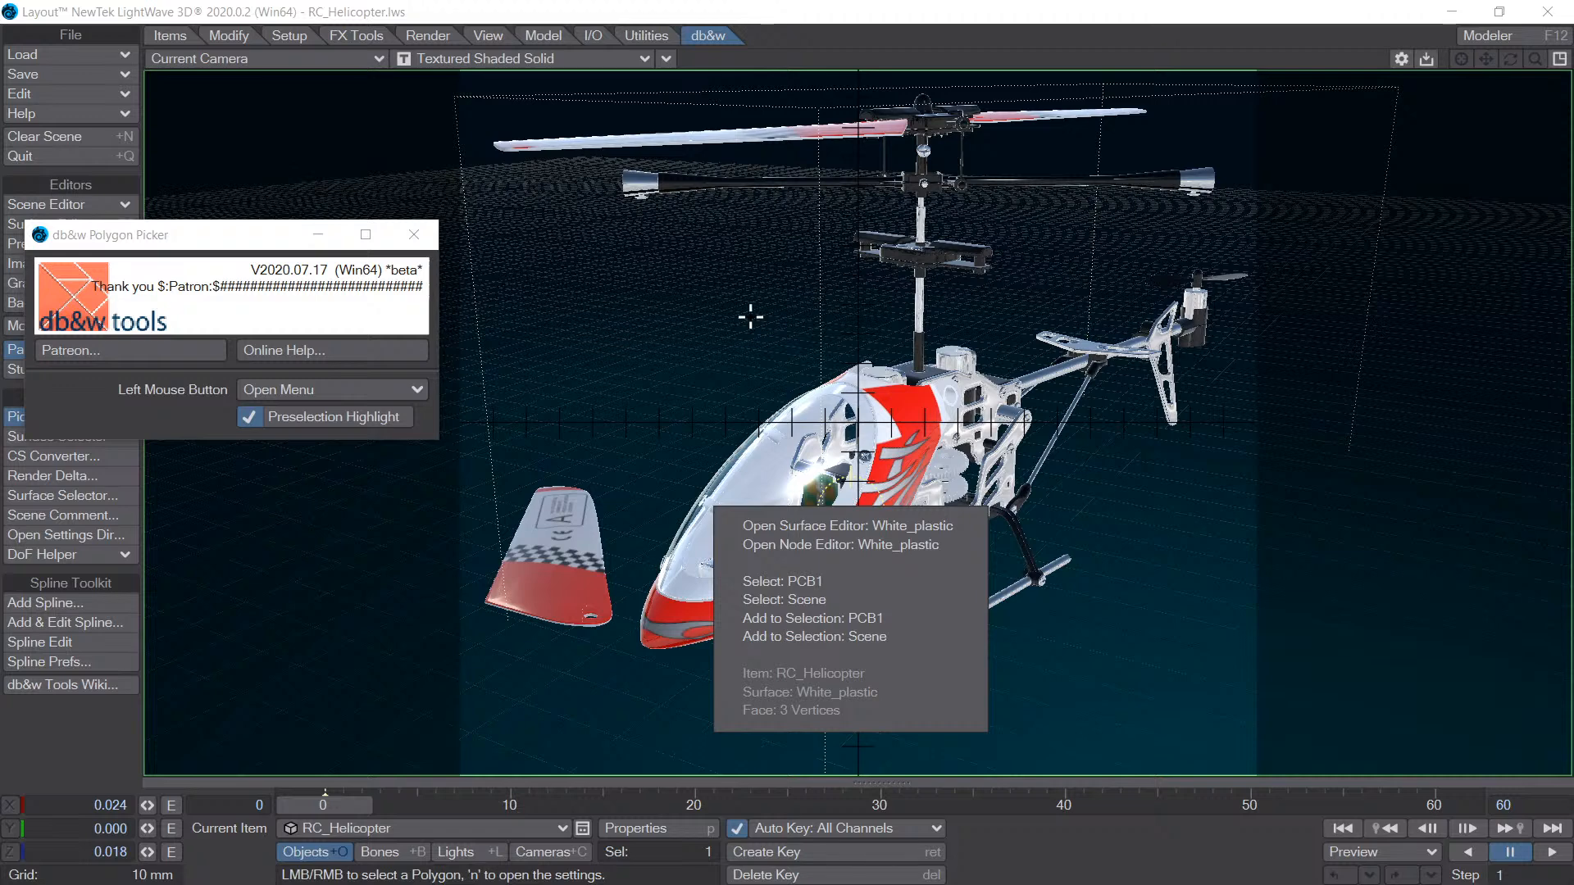
type("0")
left_click(878, 343)
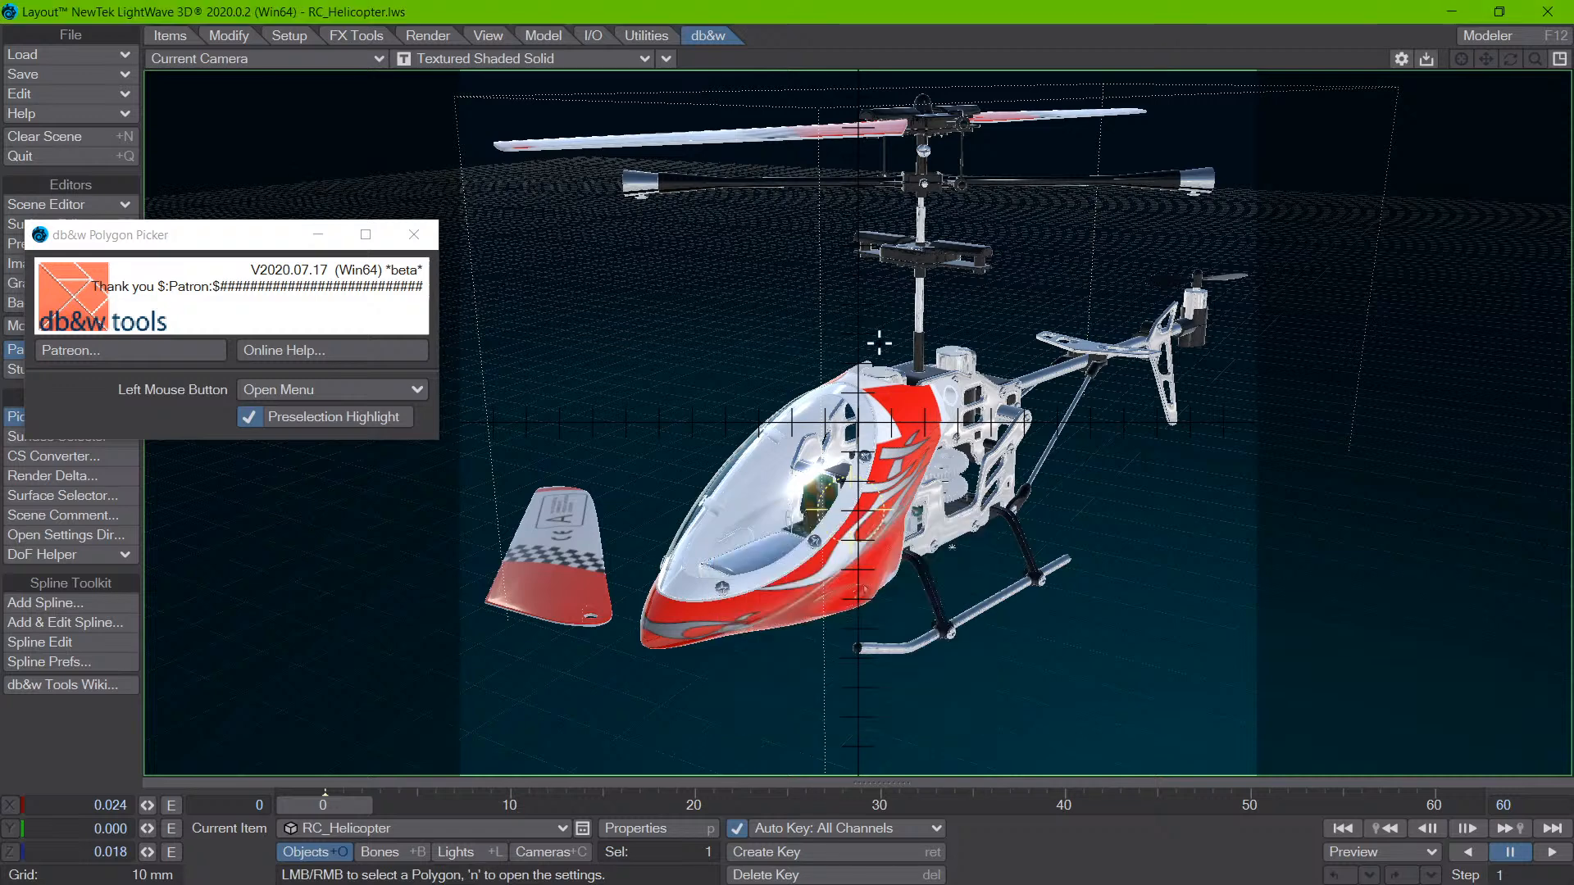
- Restore the four-view layout and pick polygons on the red body in the Right view to examine their pick options
key("0")
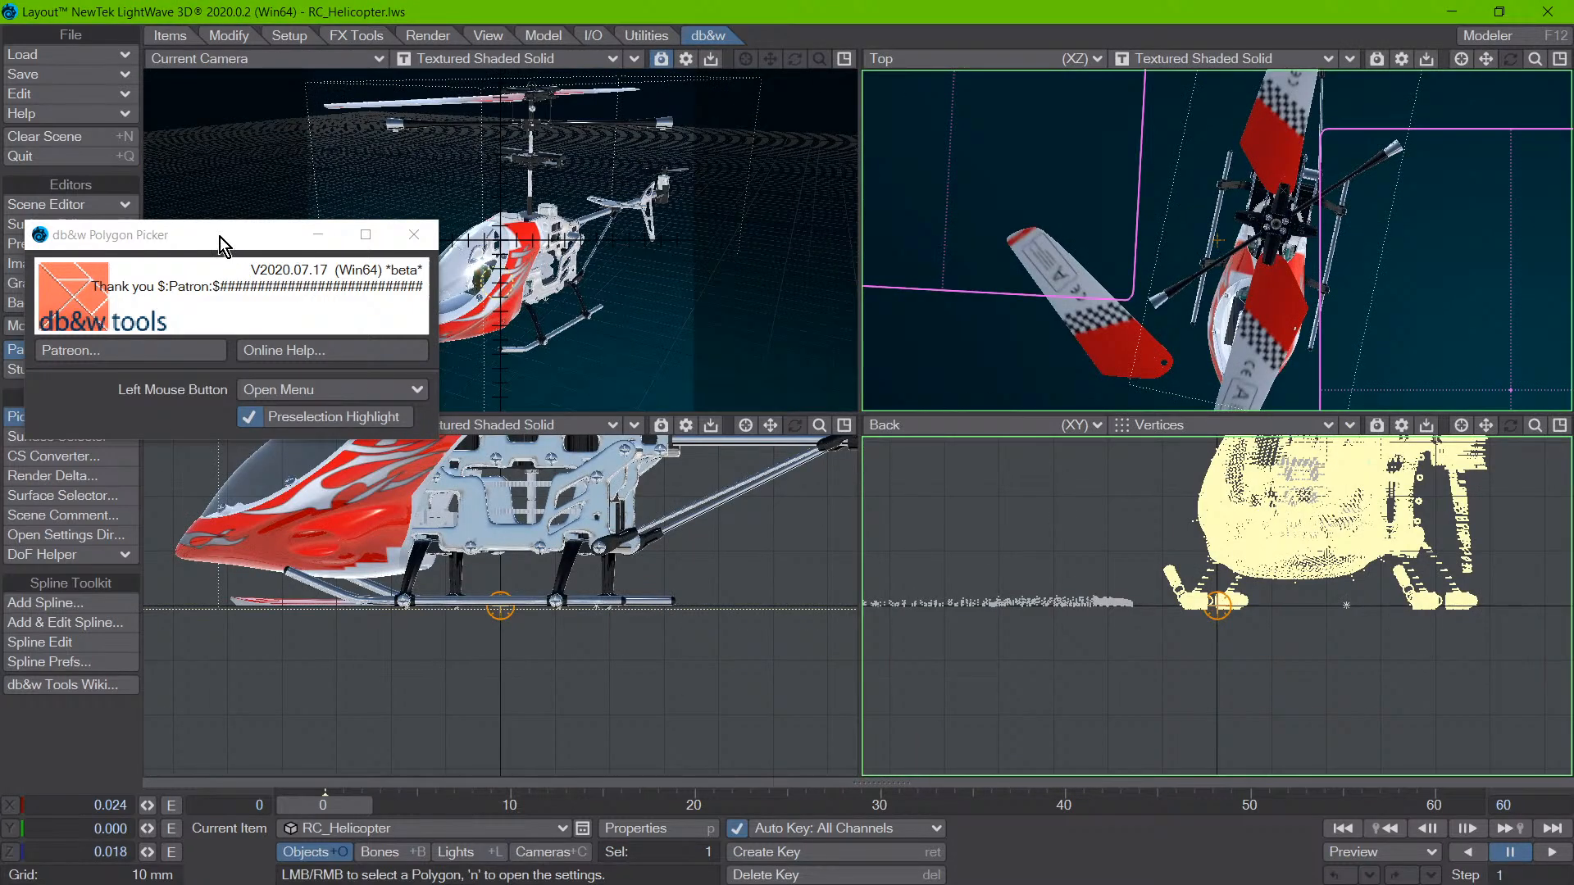
left_click_drag(218, 236, 0, 264)
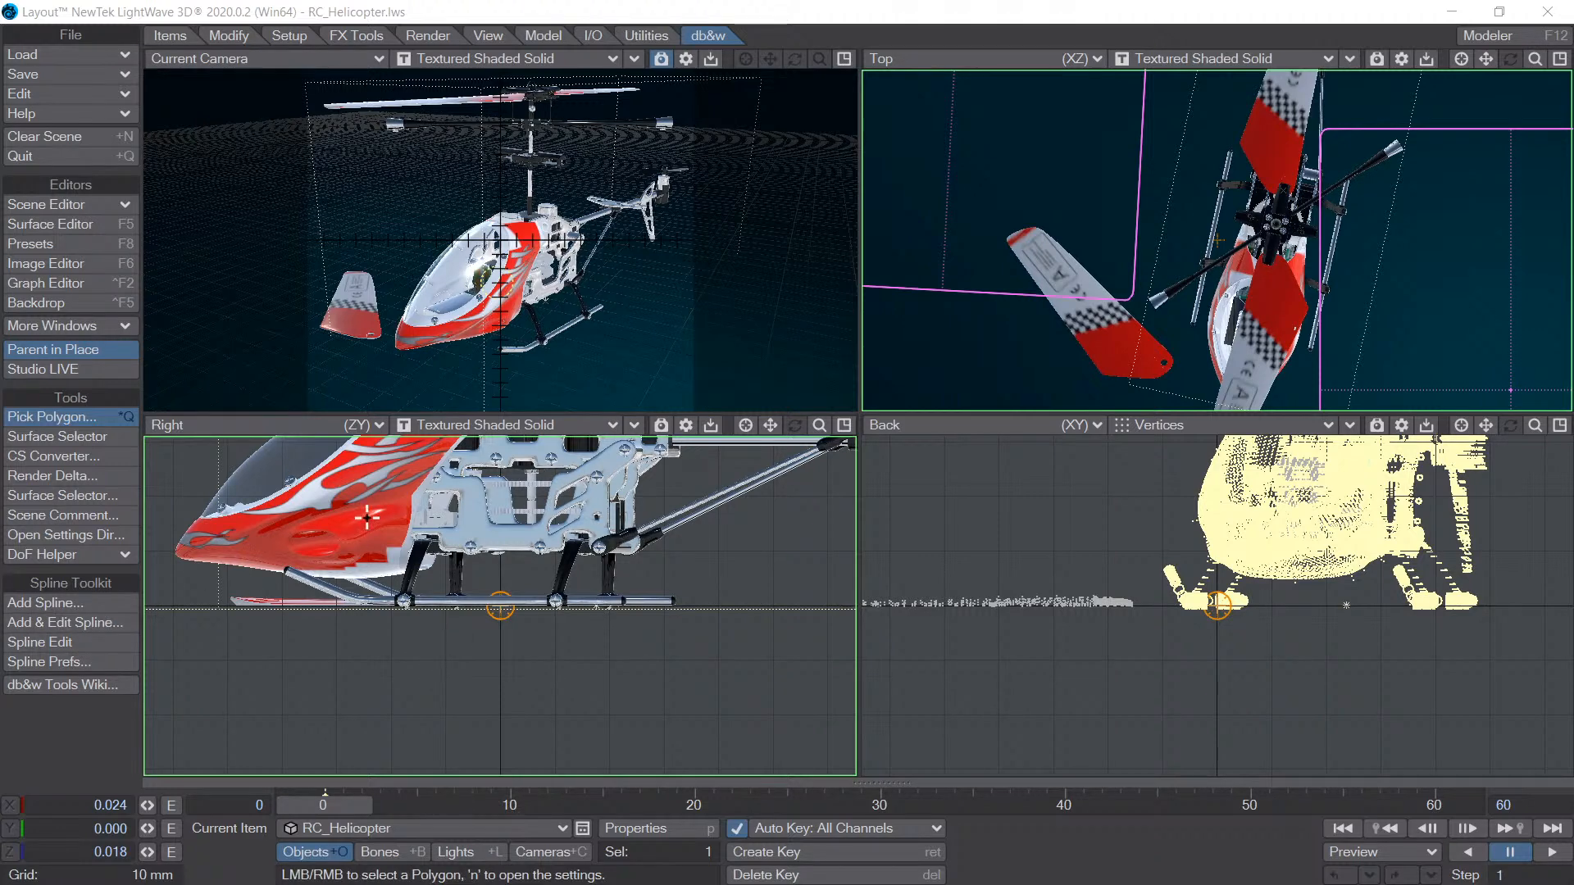
left_click(362, 485)
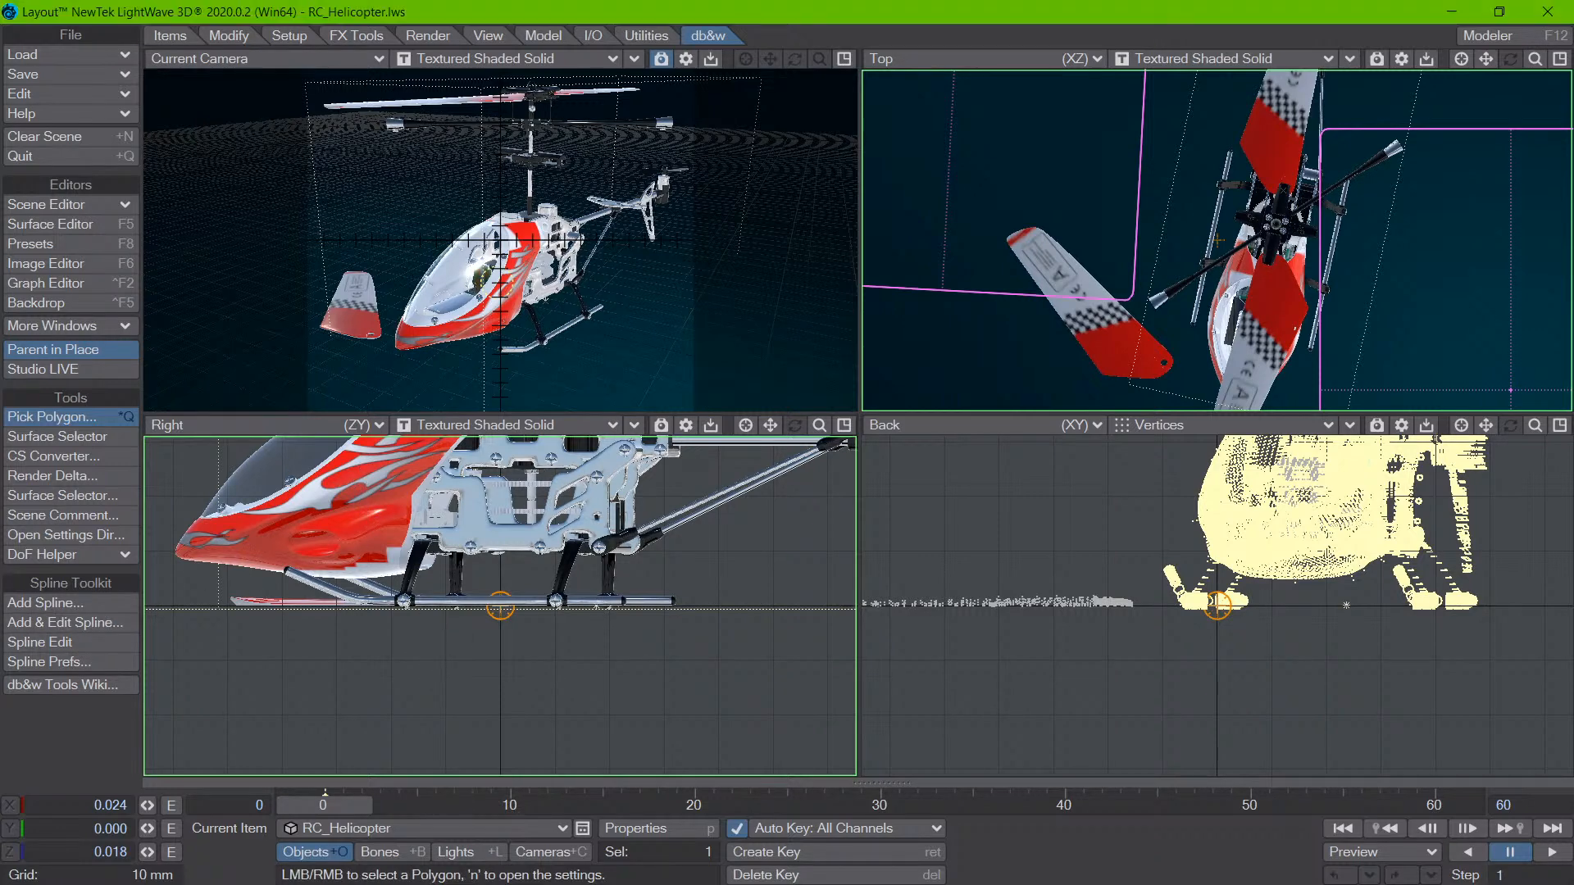
right_click(359, 482)
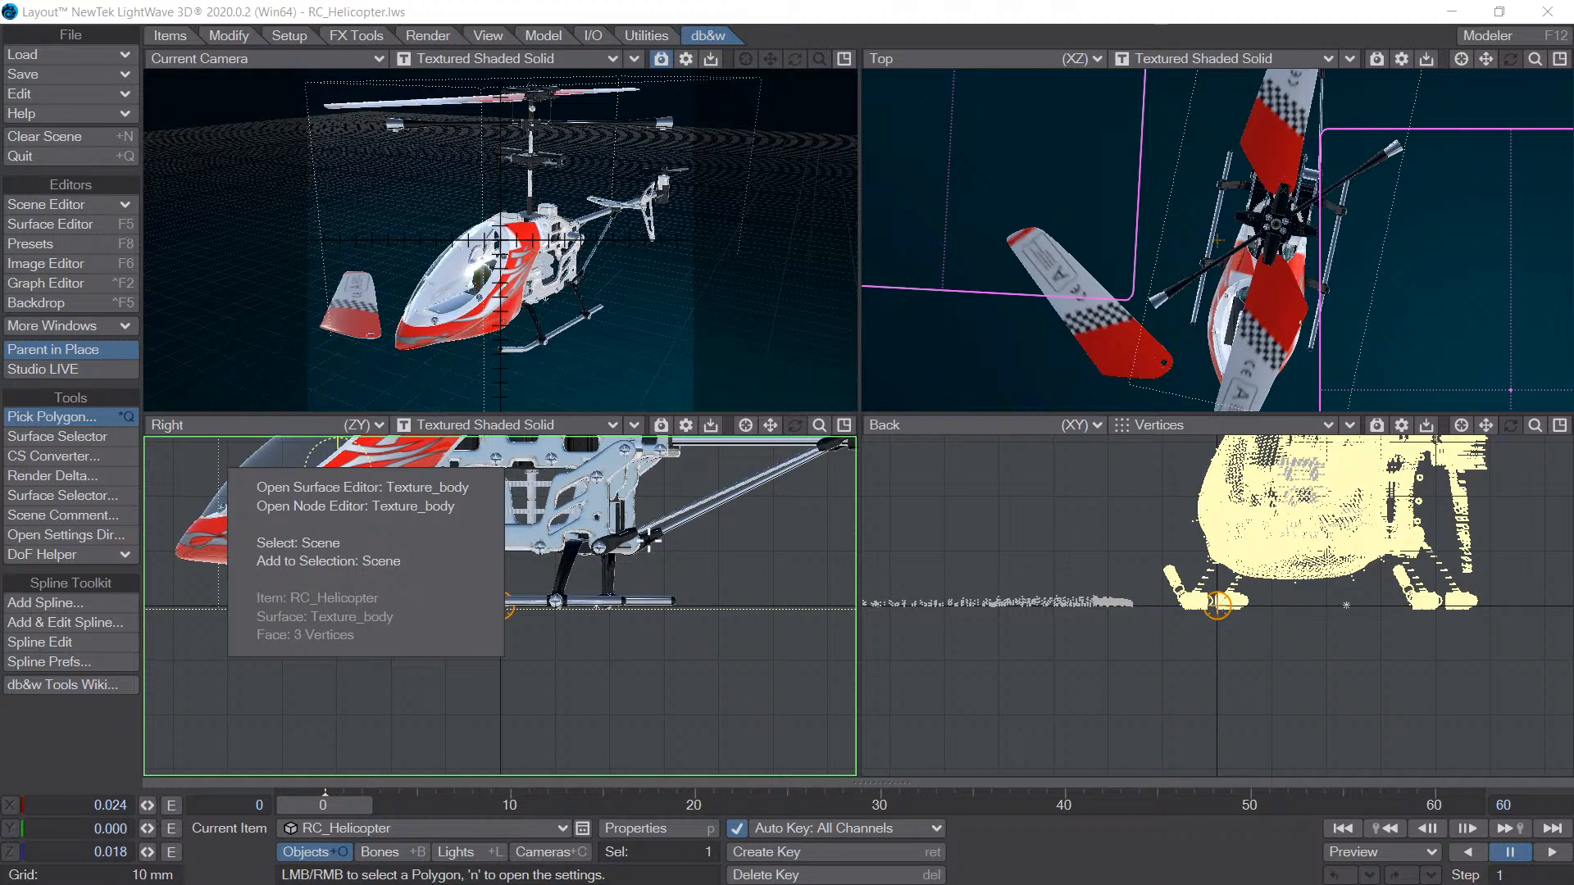
left_click(498, 20)
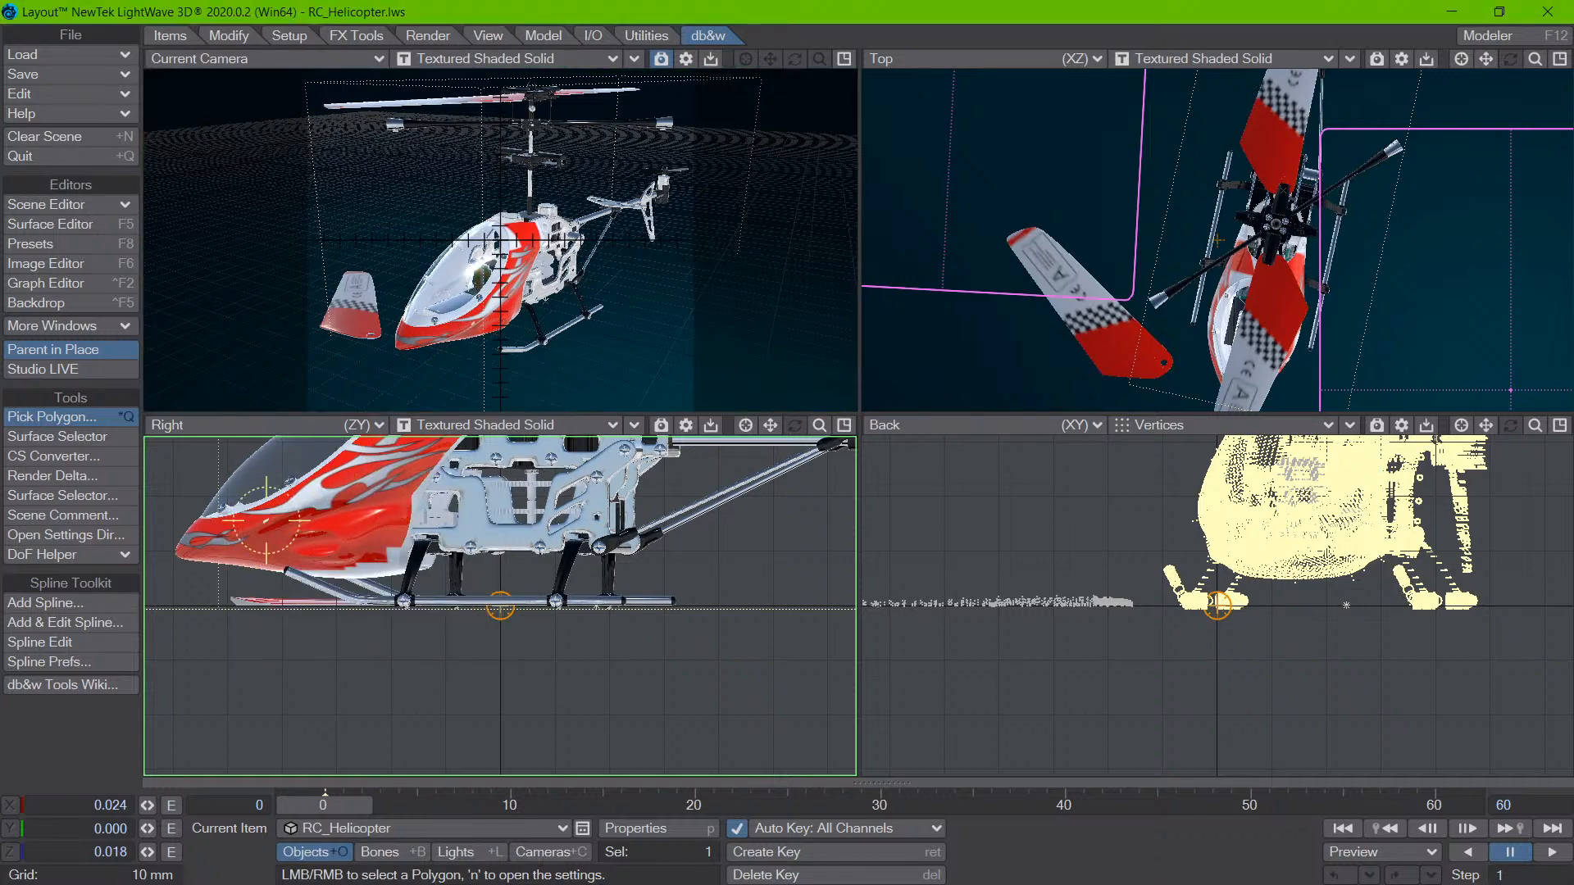
left_click_drag(380, 520, 374, 511)
left_click(416, 481)
- Load the recent scene Capsule.lws
left_click(67, 56)
mouse_move(96, 127)
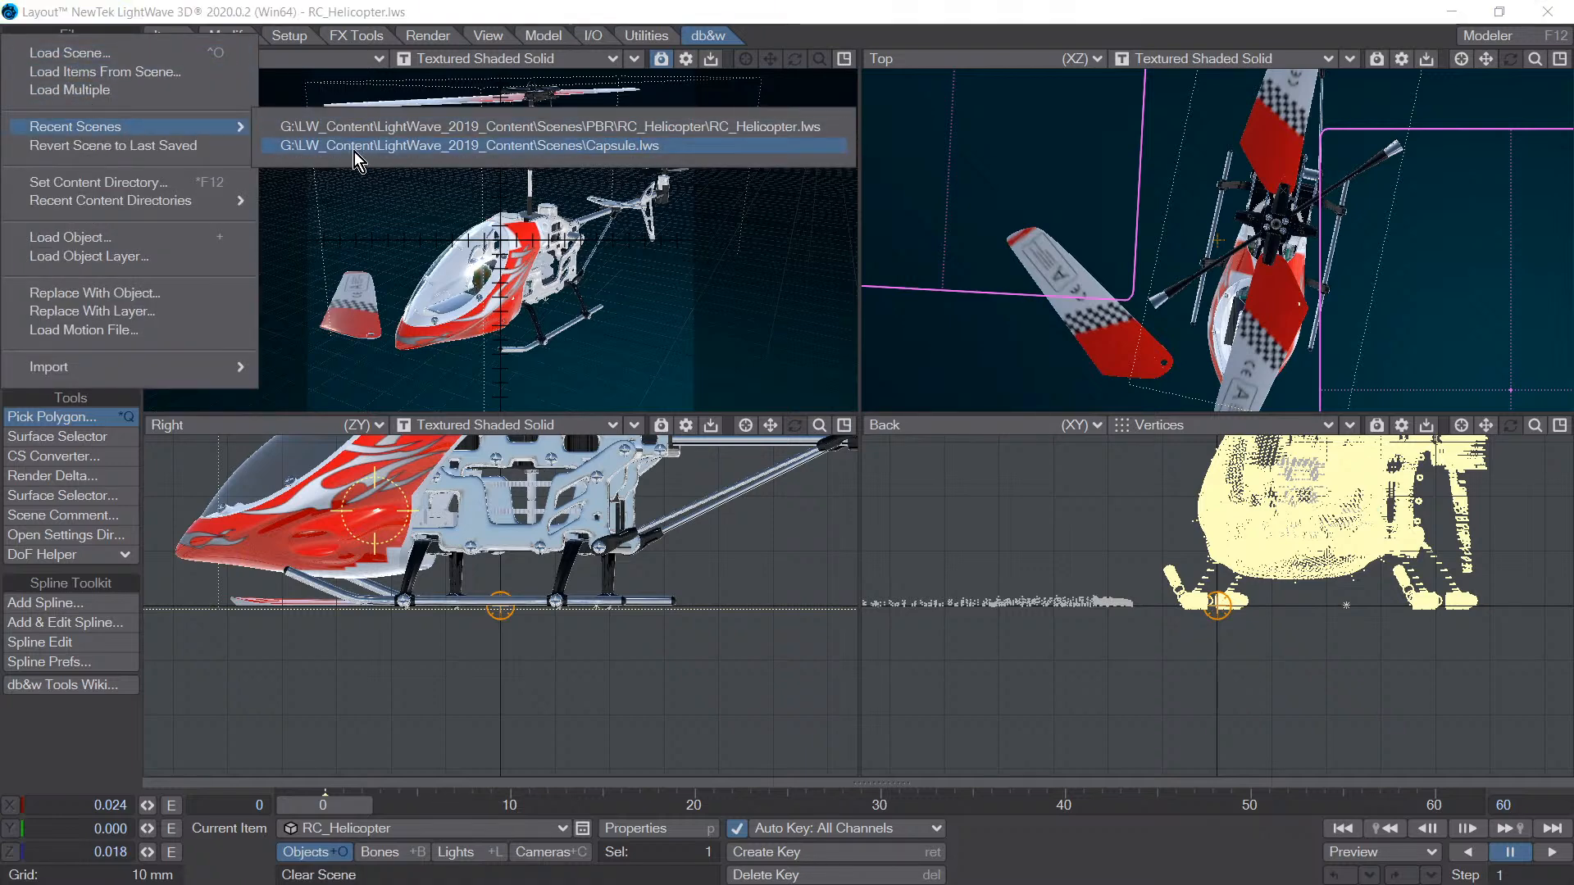
left_click(354, 147)
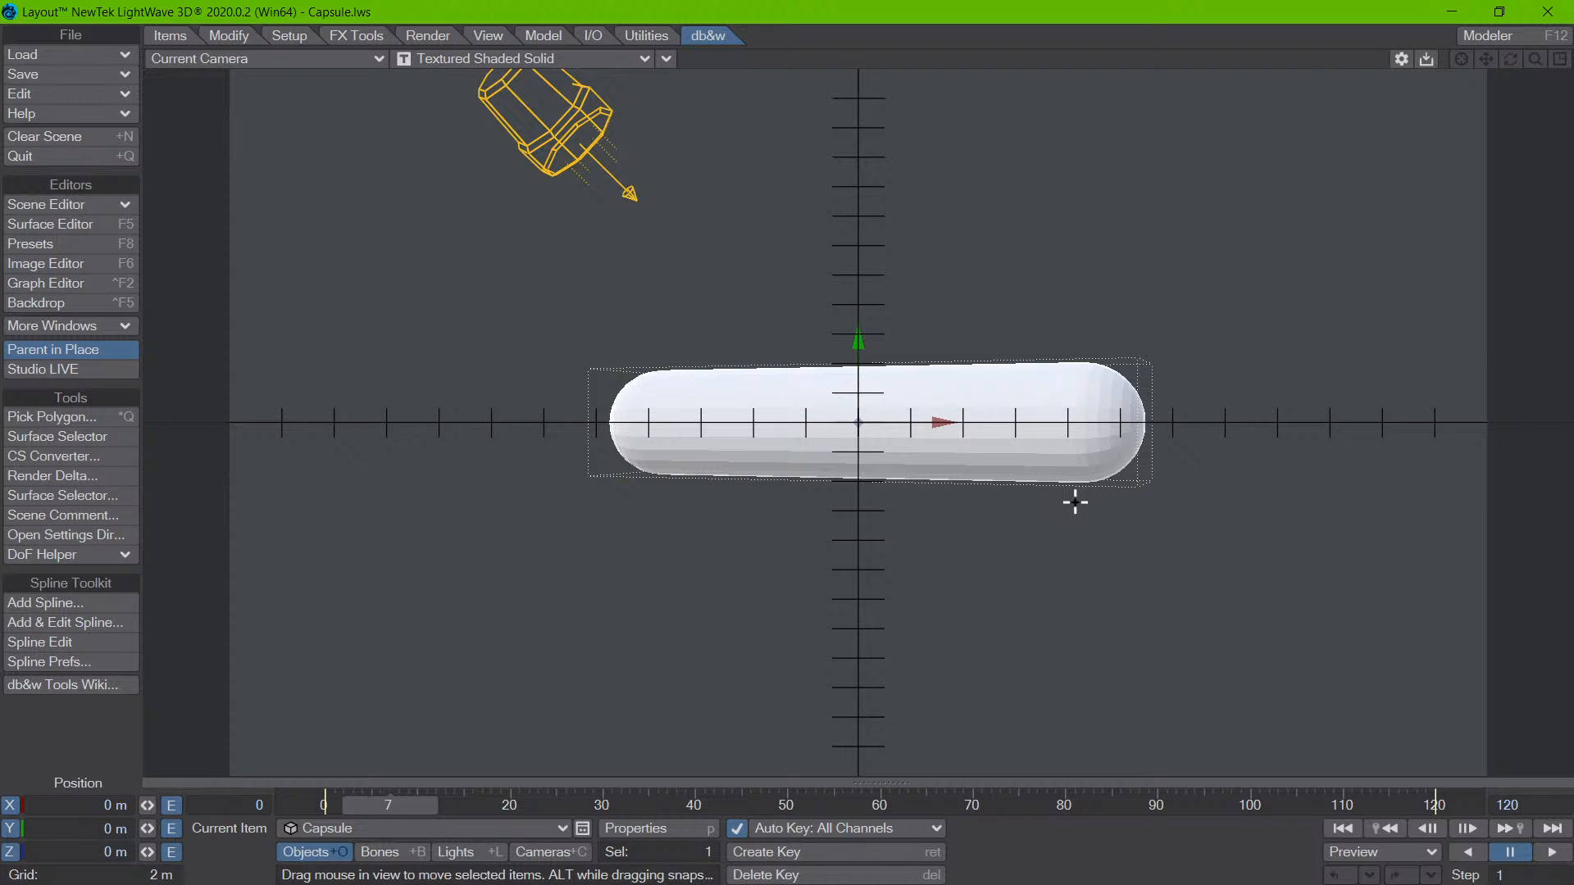
- Switch to the four-view layout and fit the capsule in the Right, Back and Top views
key("F3")
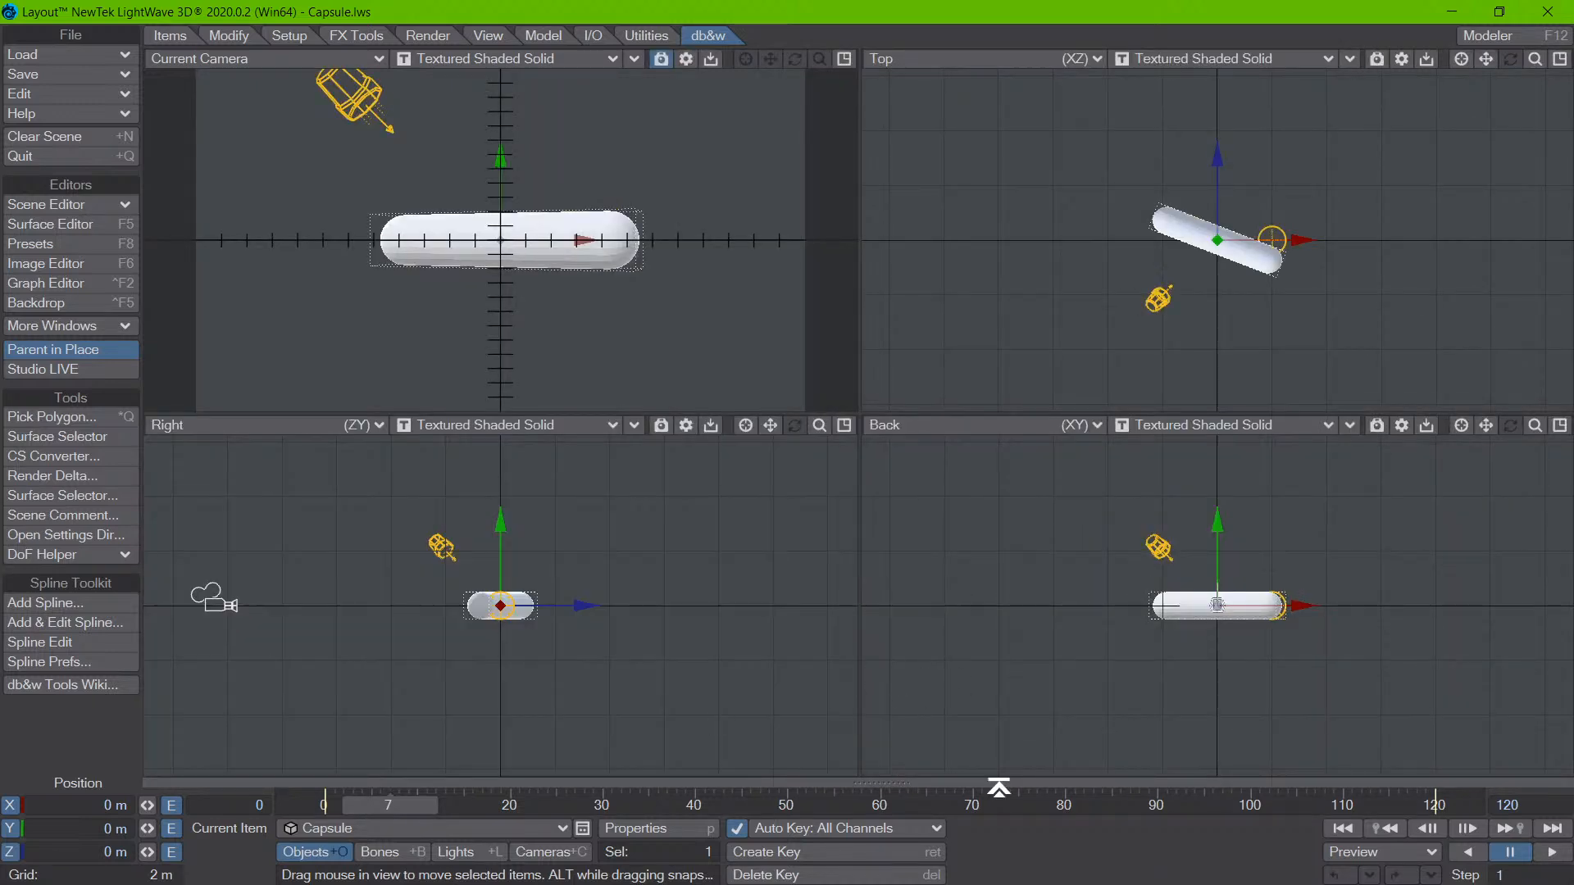
key("shift+a")
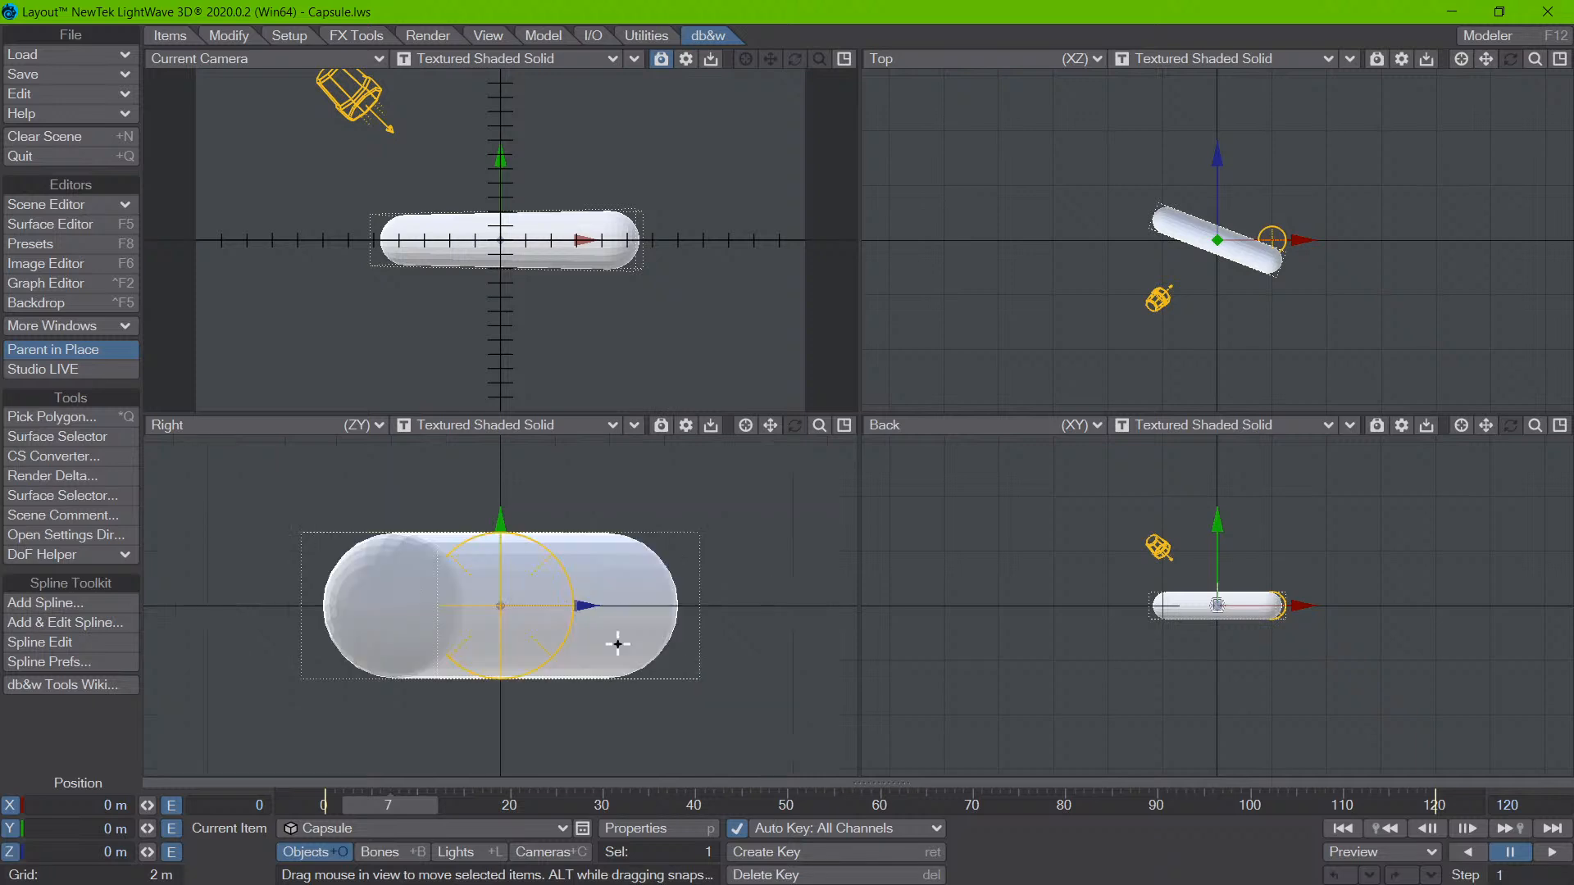
key("shift+a")
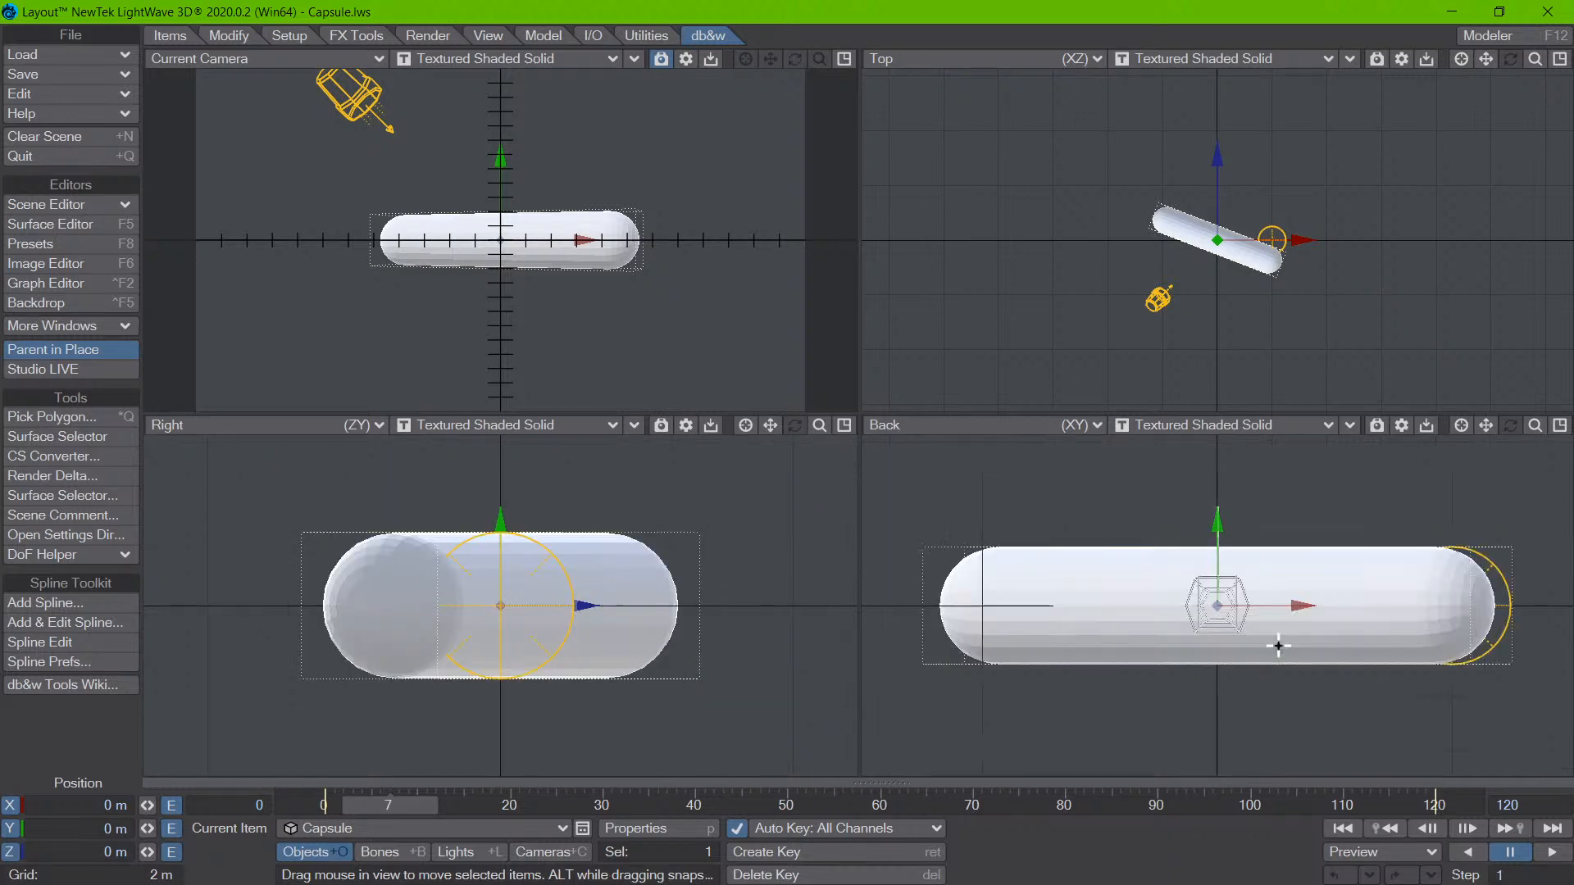
key("shift+a")
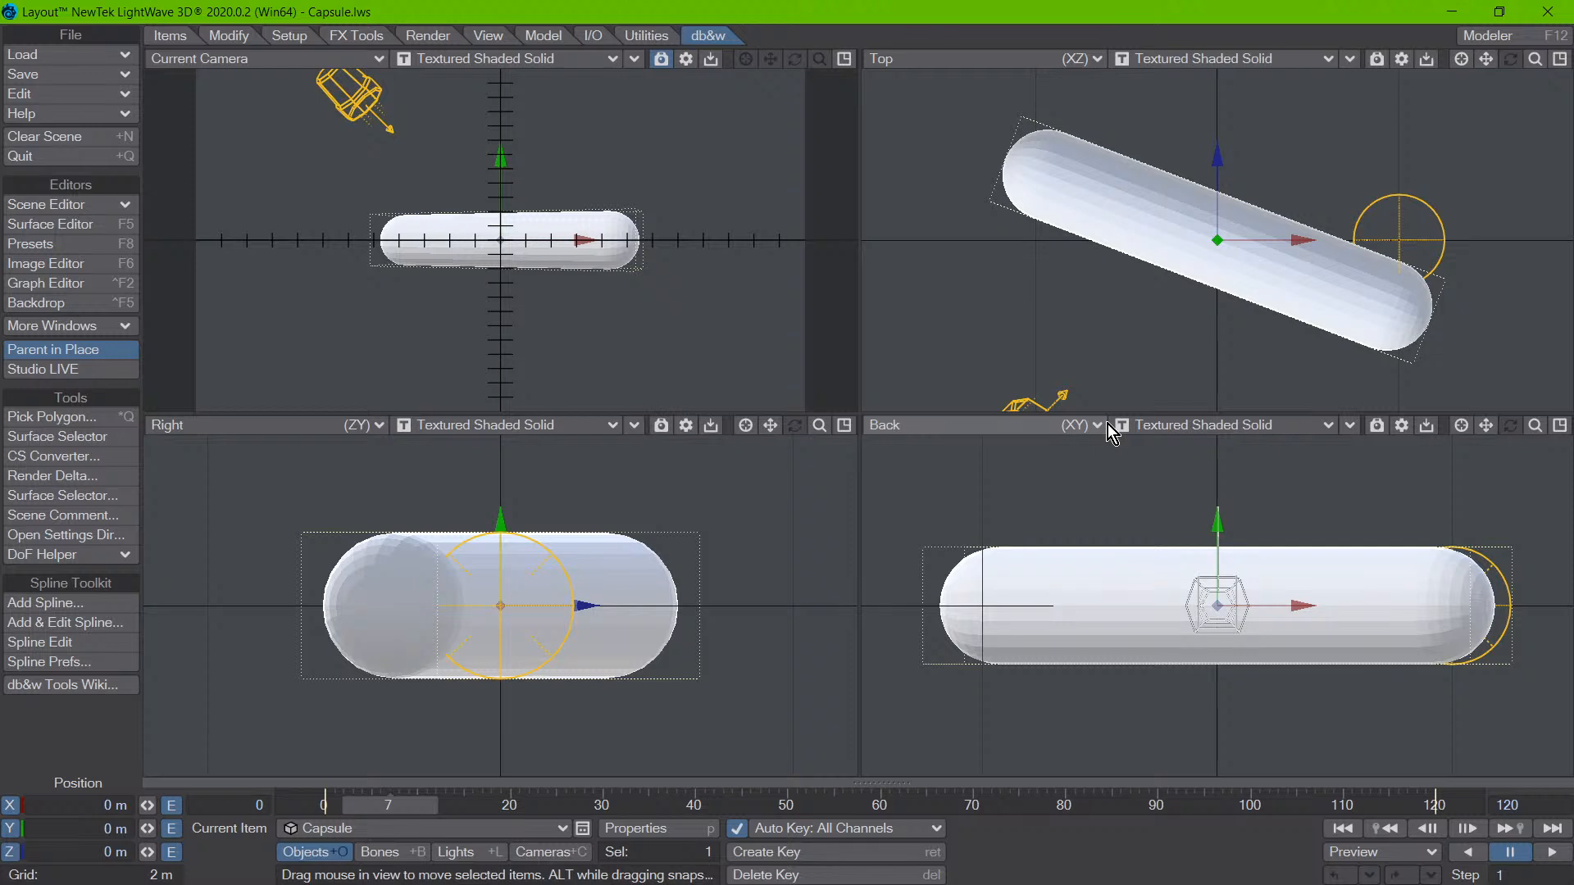
left_click_drag(1148, 221, 1161, 238)
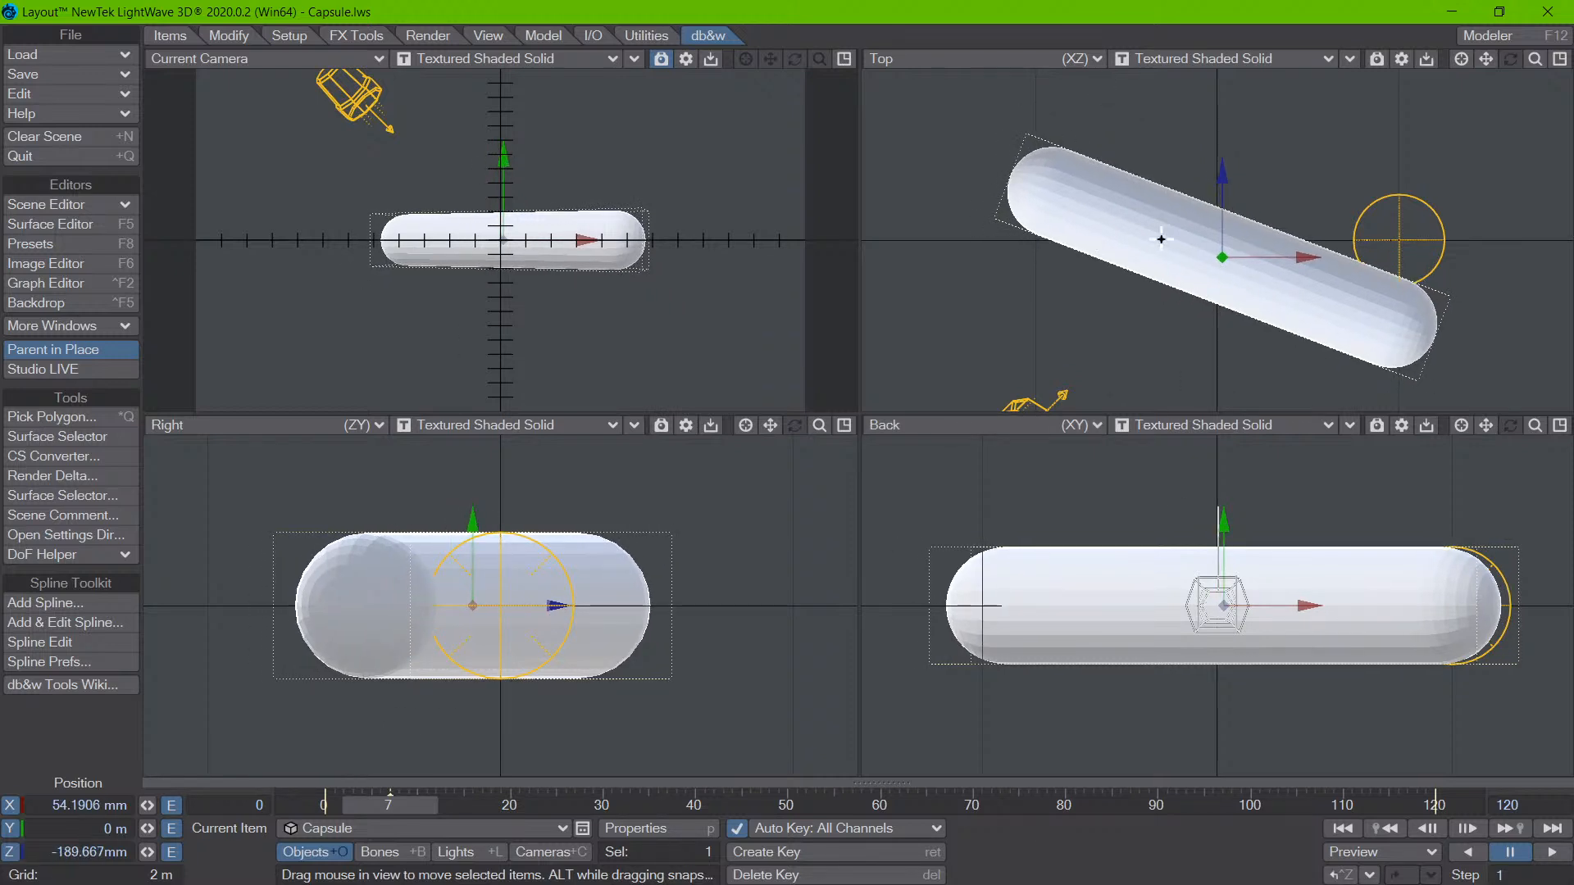
key("ctrl+z")
- Activate Pick Polygon and pick capsule polygons in the camera, Top, Back and Right views to examine their pick options
left_click(67, 418)
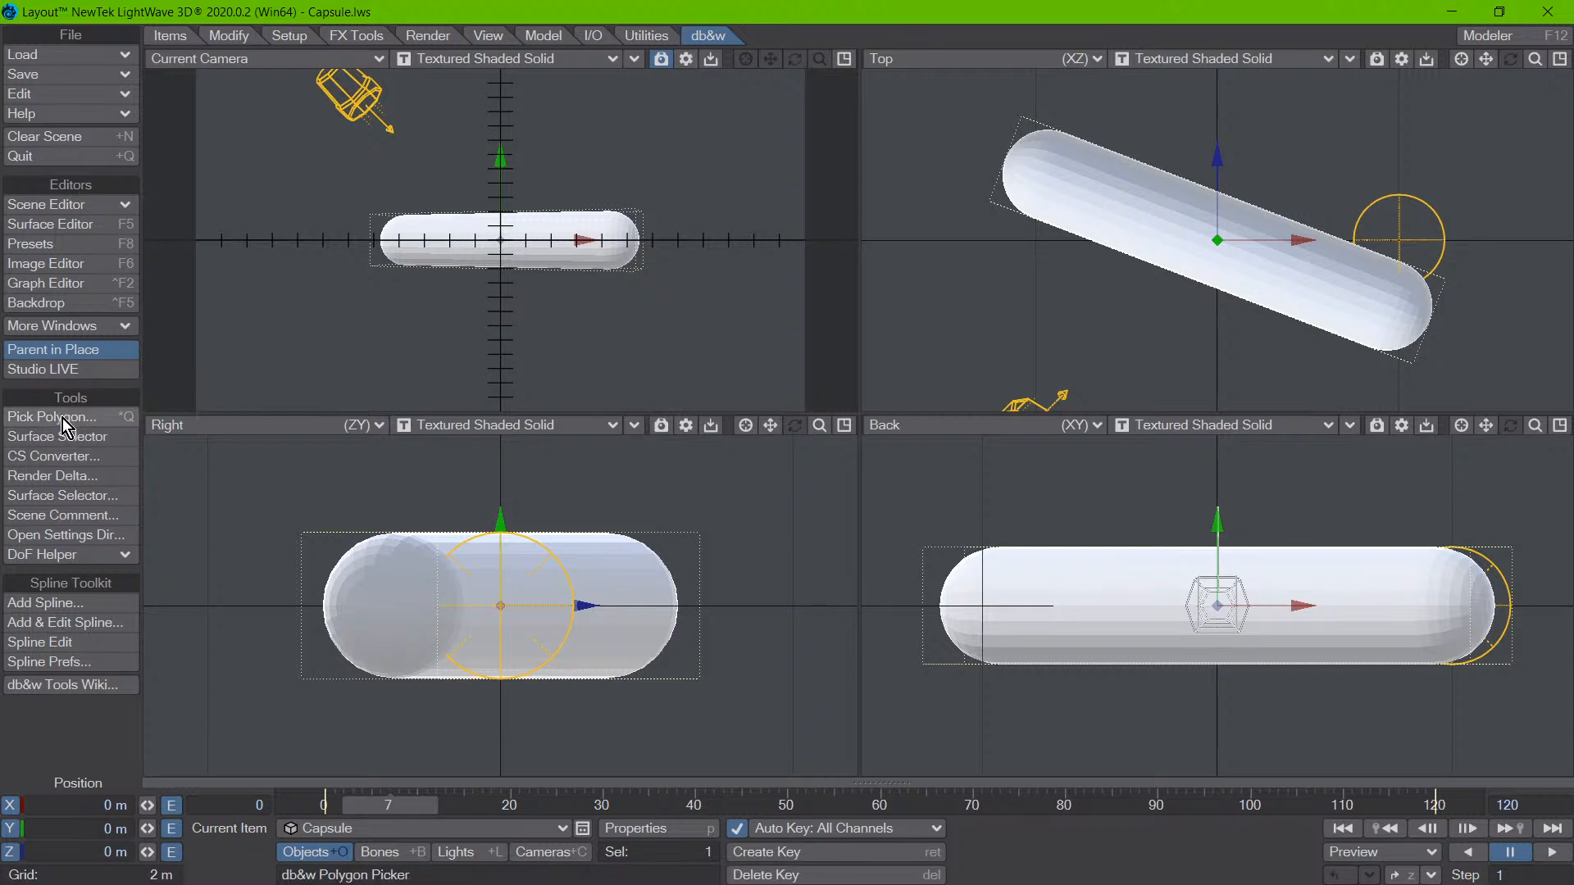
left_click(578, 254)
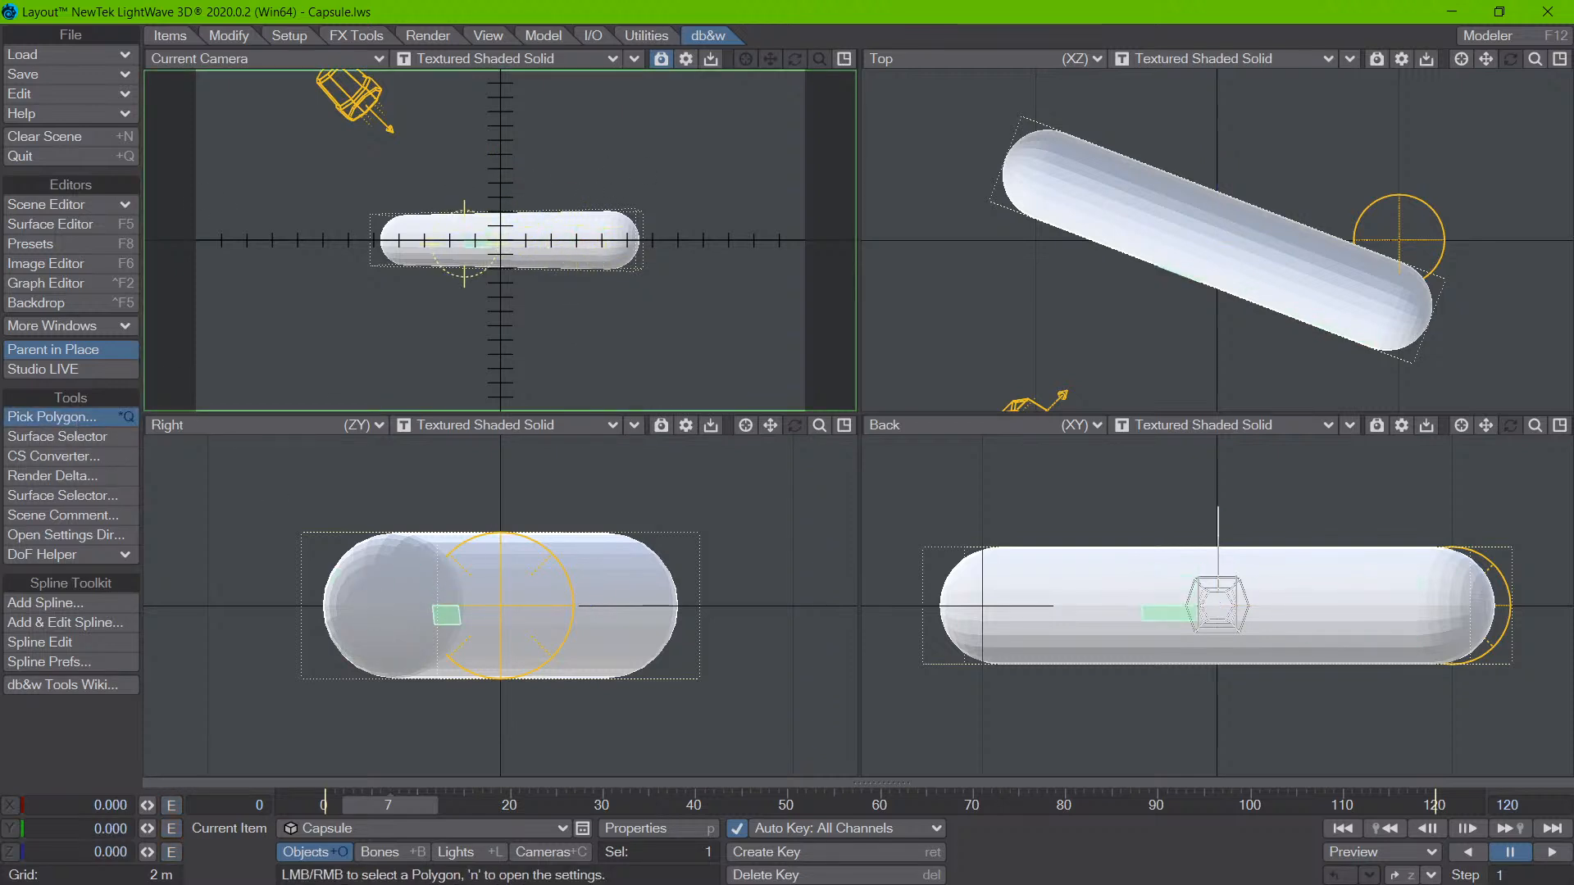
right_click(566, 246)
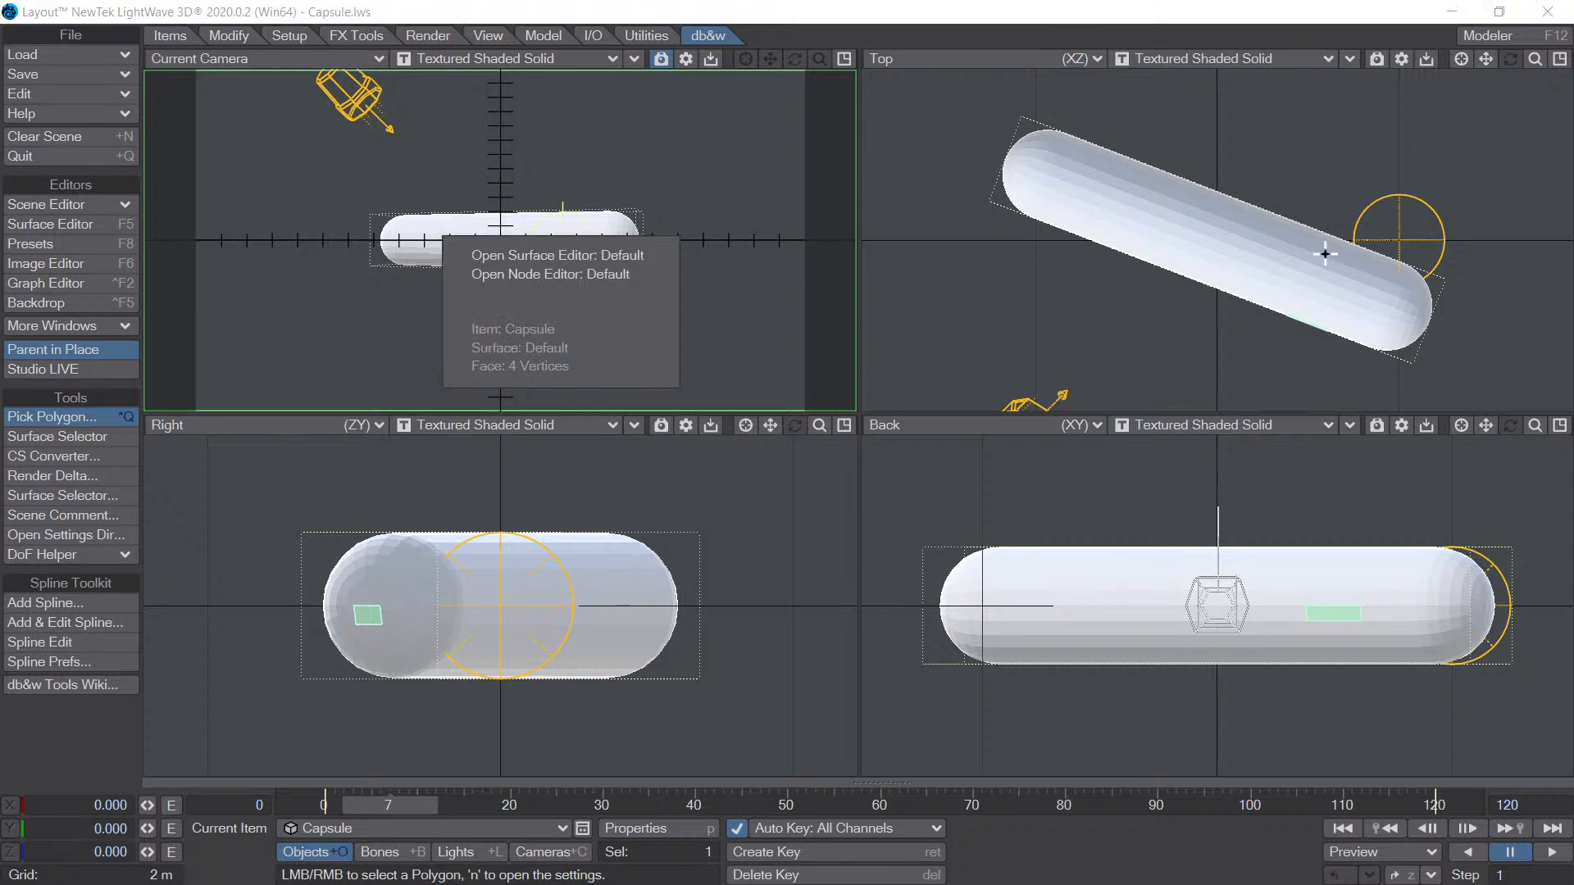
left_click(1246, 250)
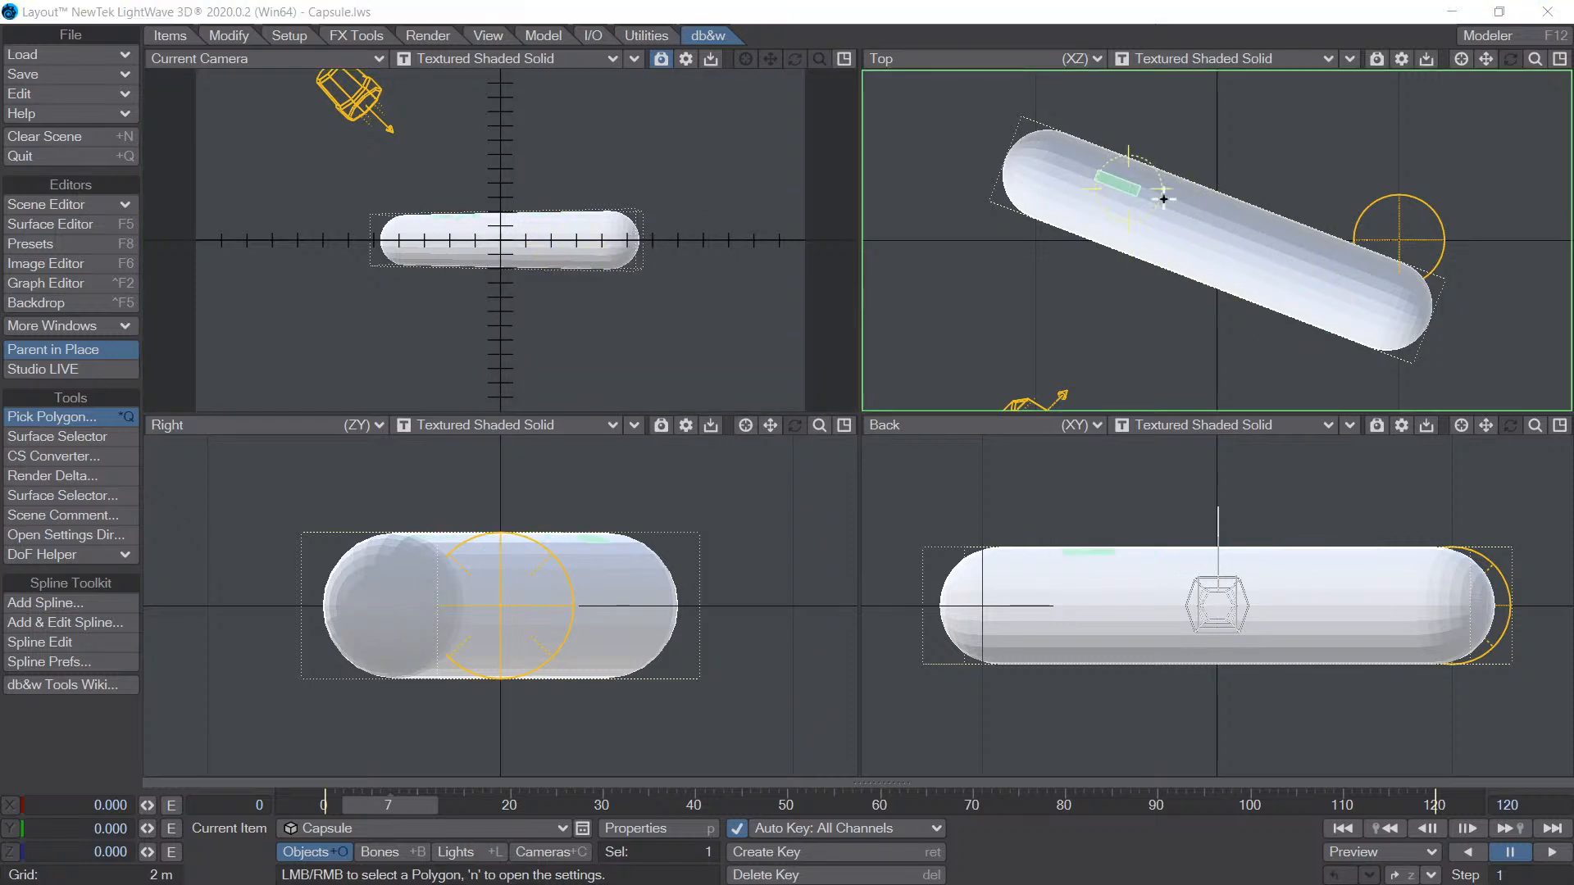
right_click(1119, 185)
left_click(1328, 615)
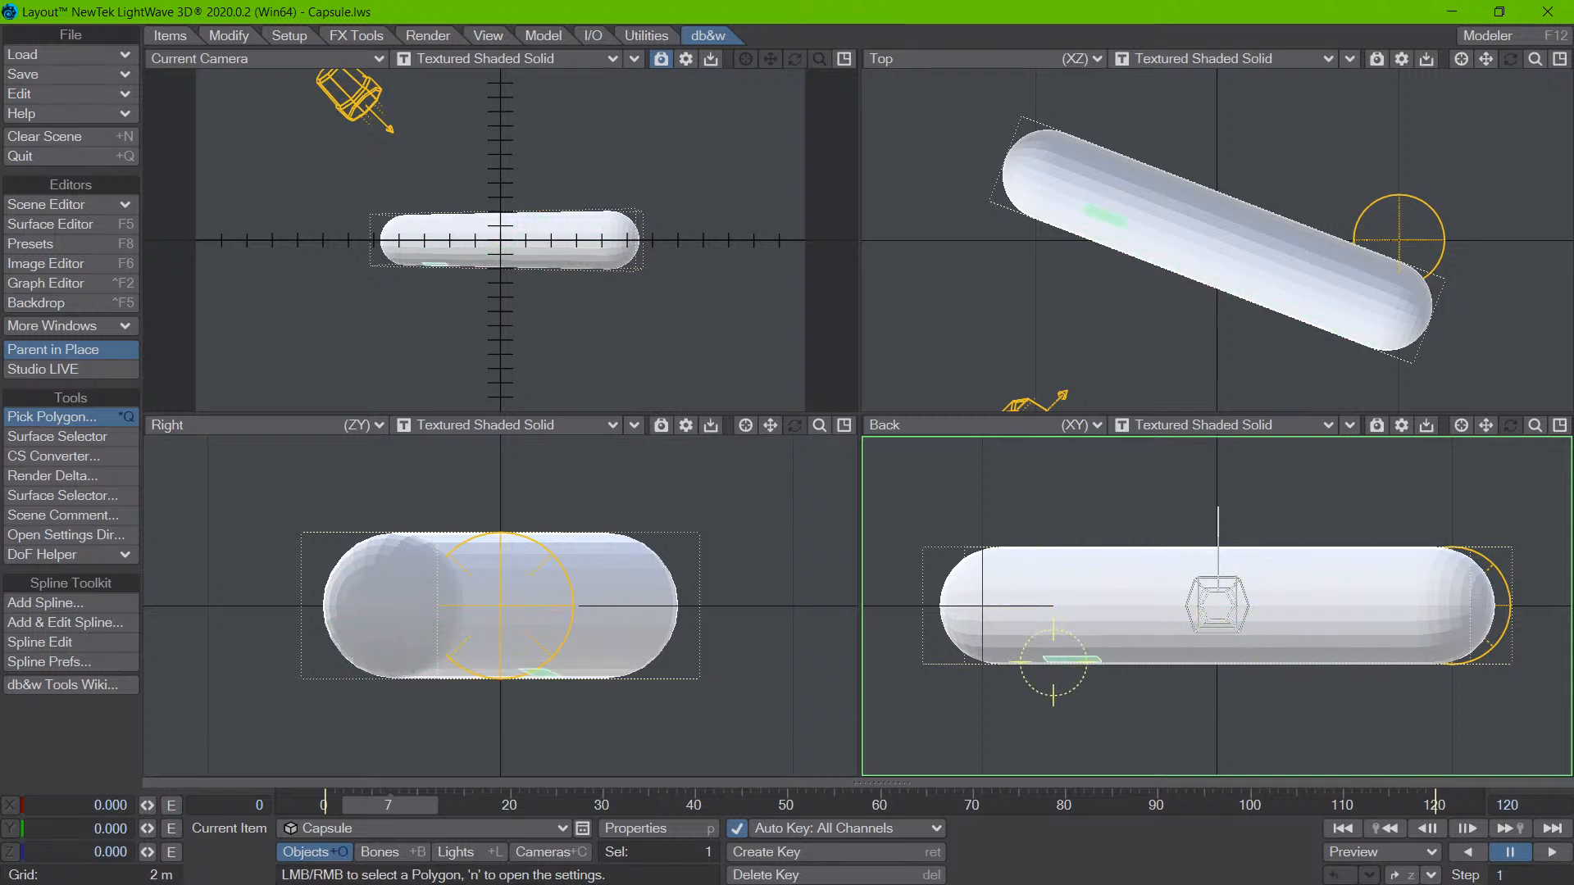
right_click(1341, 607)
left_click(511, 601)
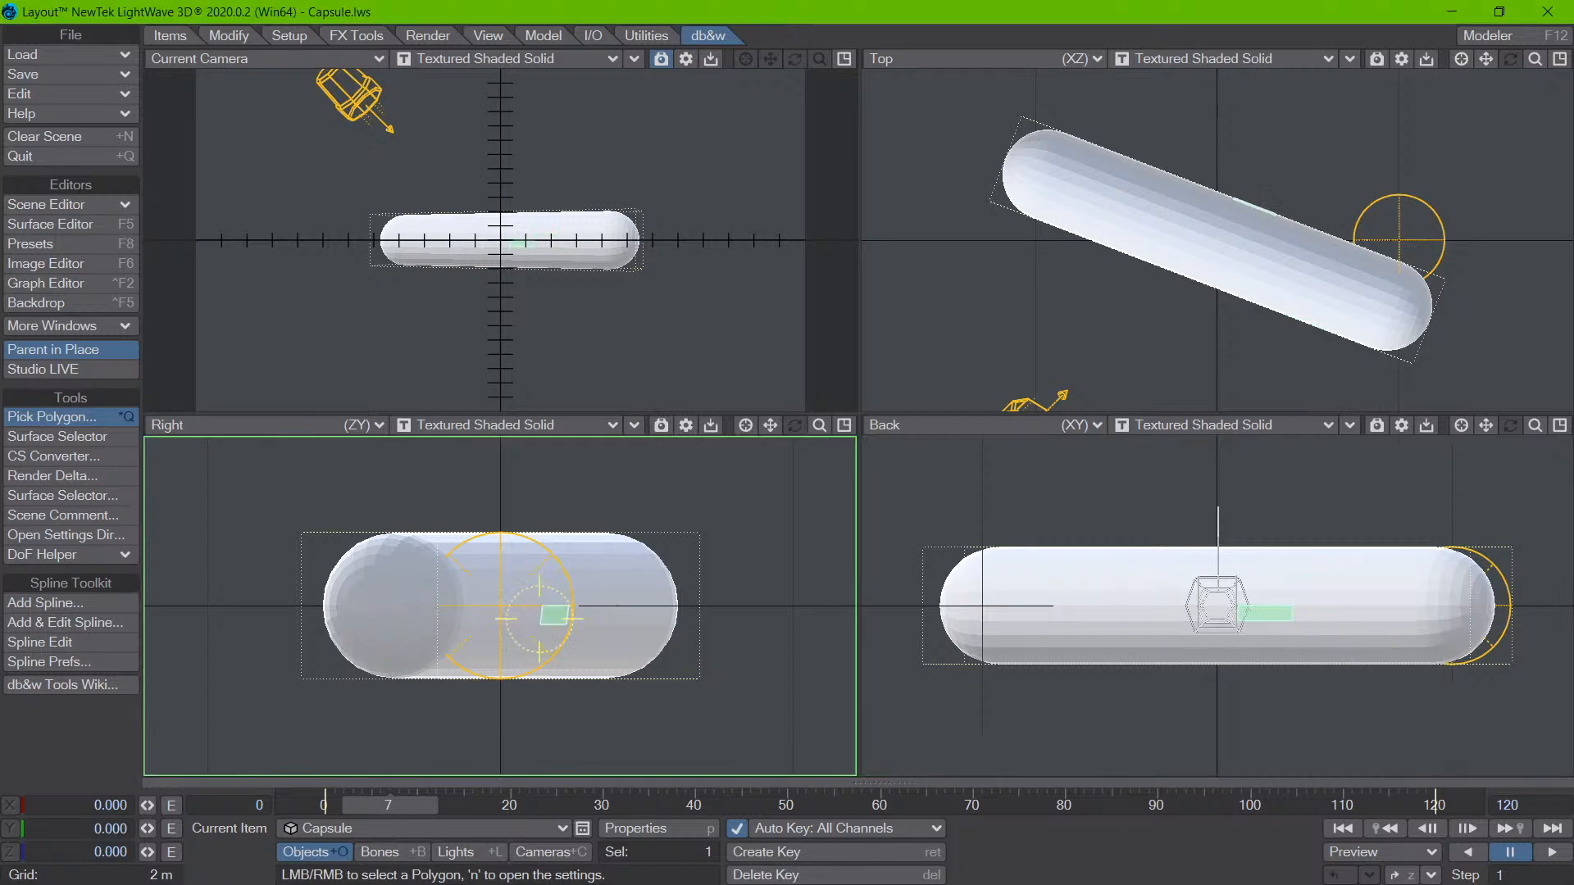
- Pick a capsule polygon in the Right view, open its Default surface in the Surface Editor, and close the editor again
right_click(523, 579)
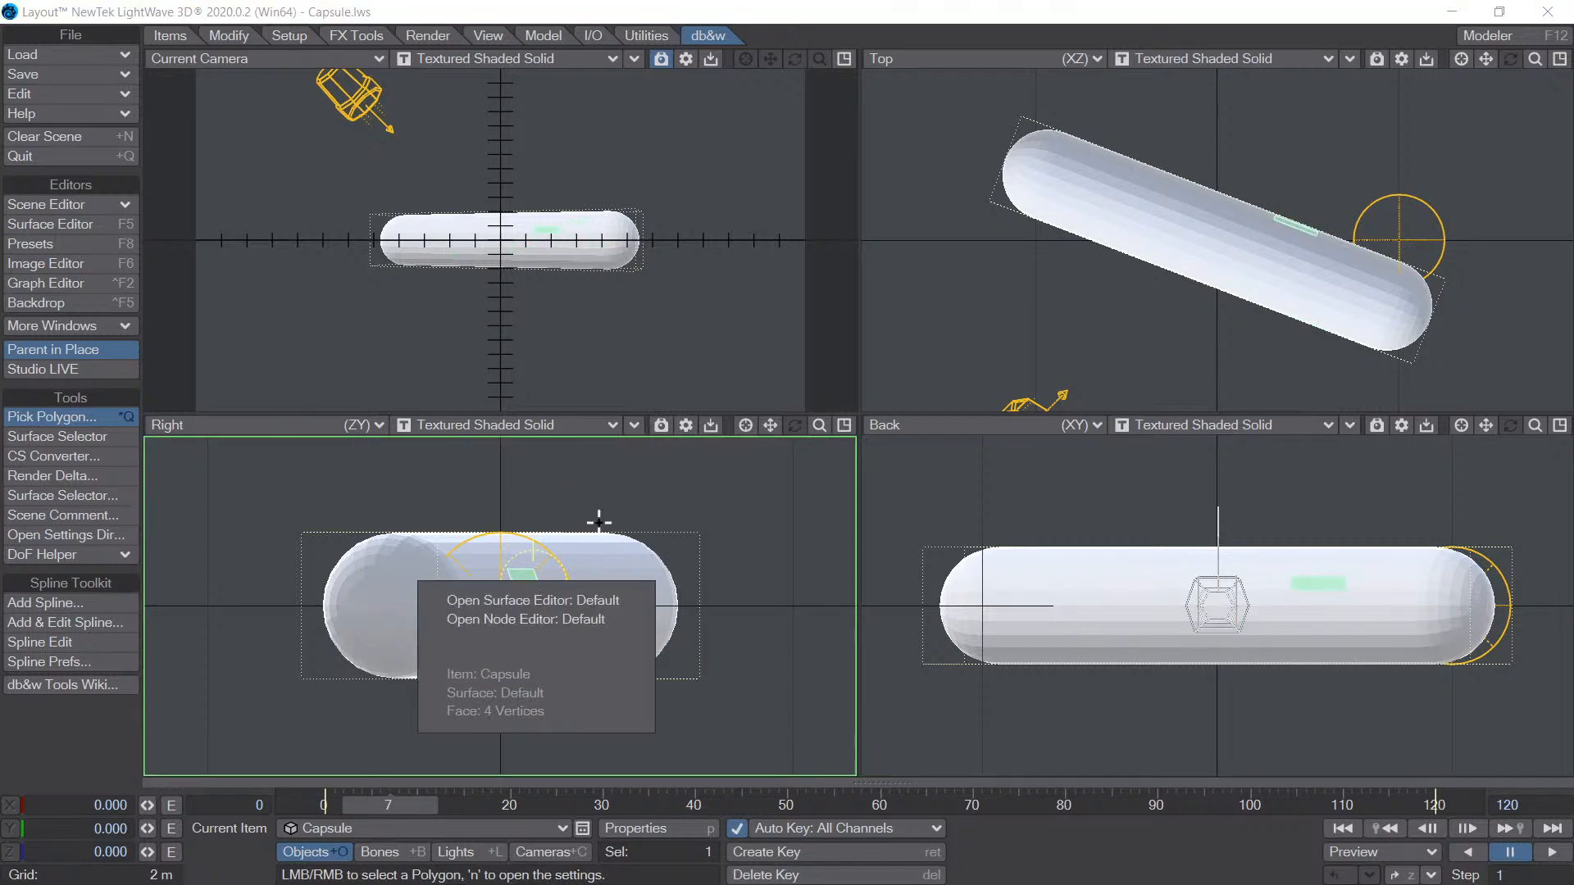
left_click(598, 603)
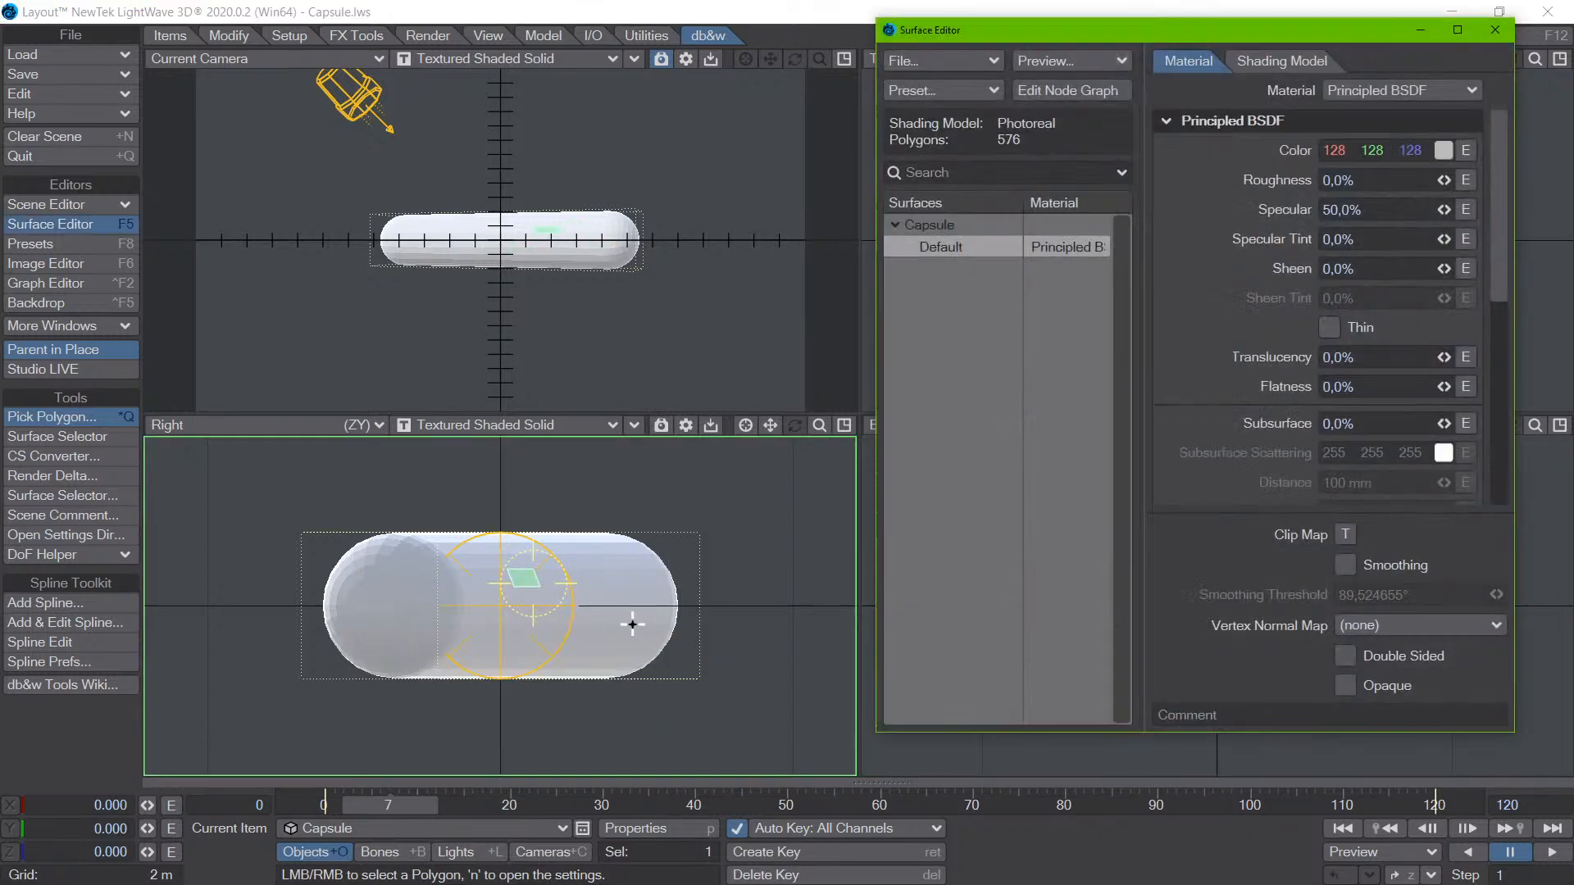
left_click(1495, 29)
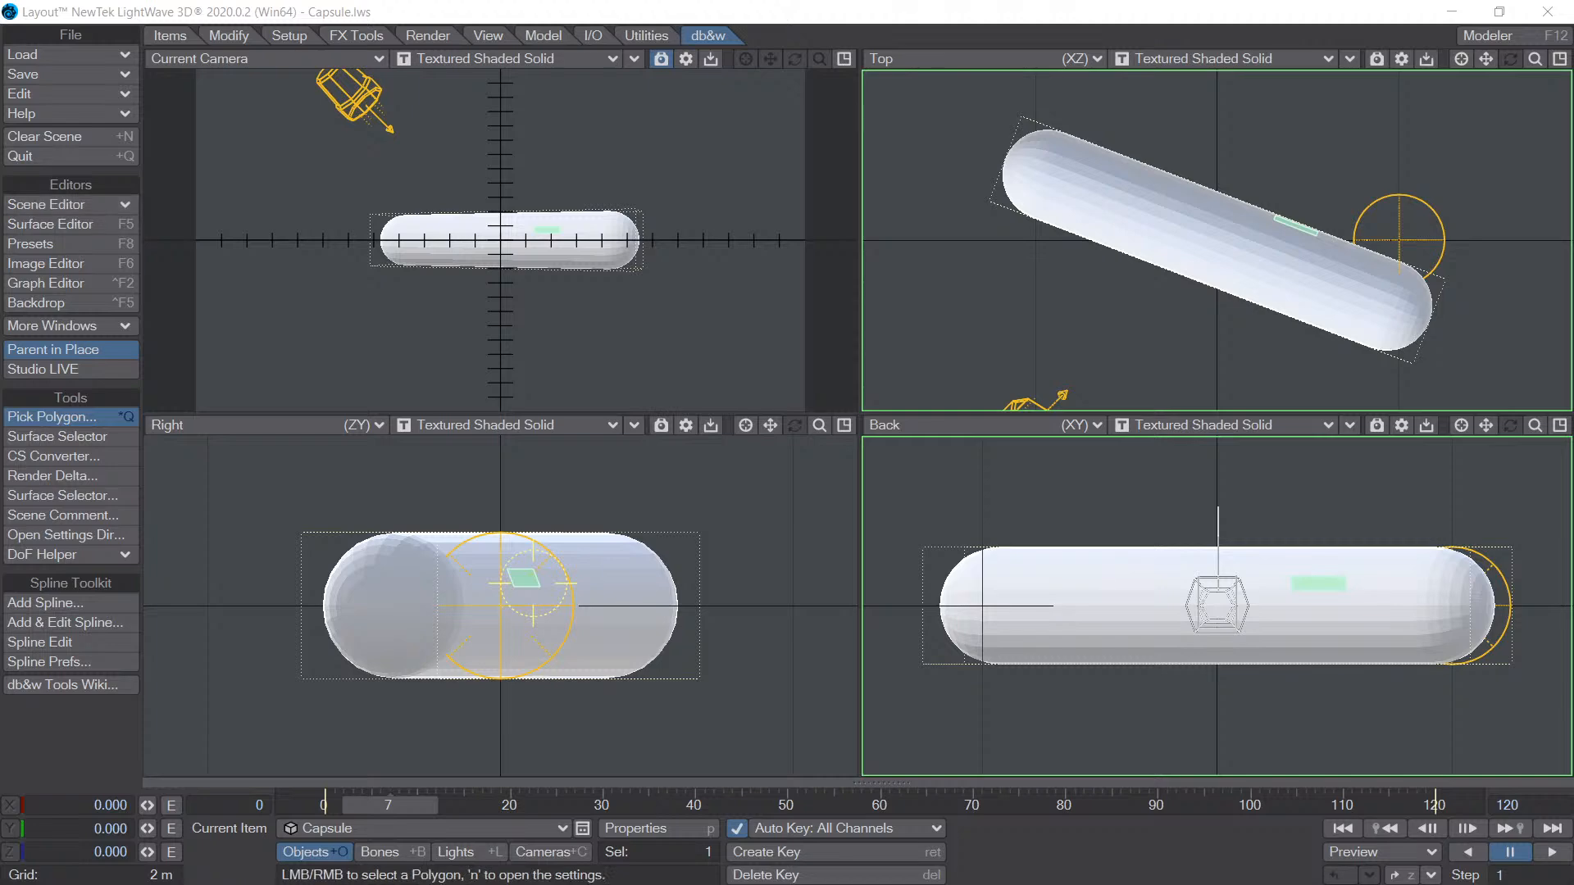
- Open the Polygon Picker settings, review the Left Mouse Button options without changing them, and move the window aside
key("n")
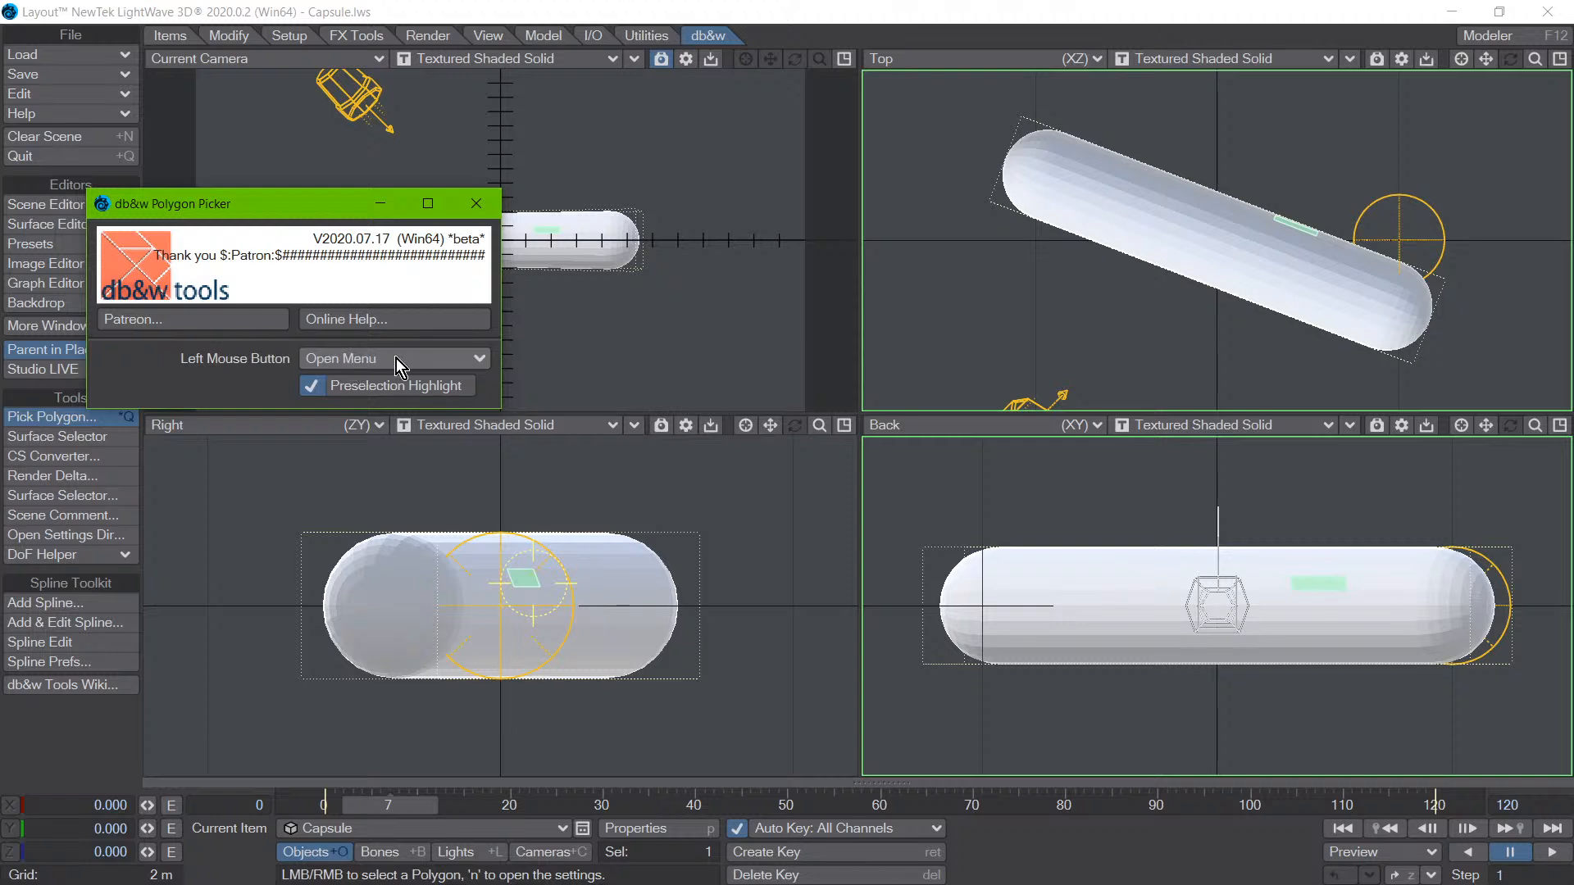
left_click(351, 358)
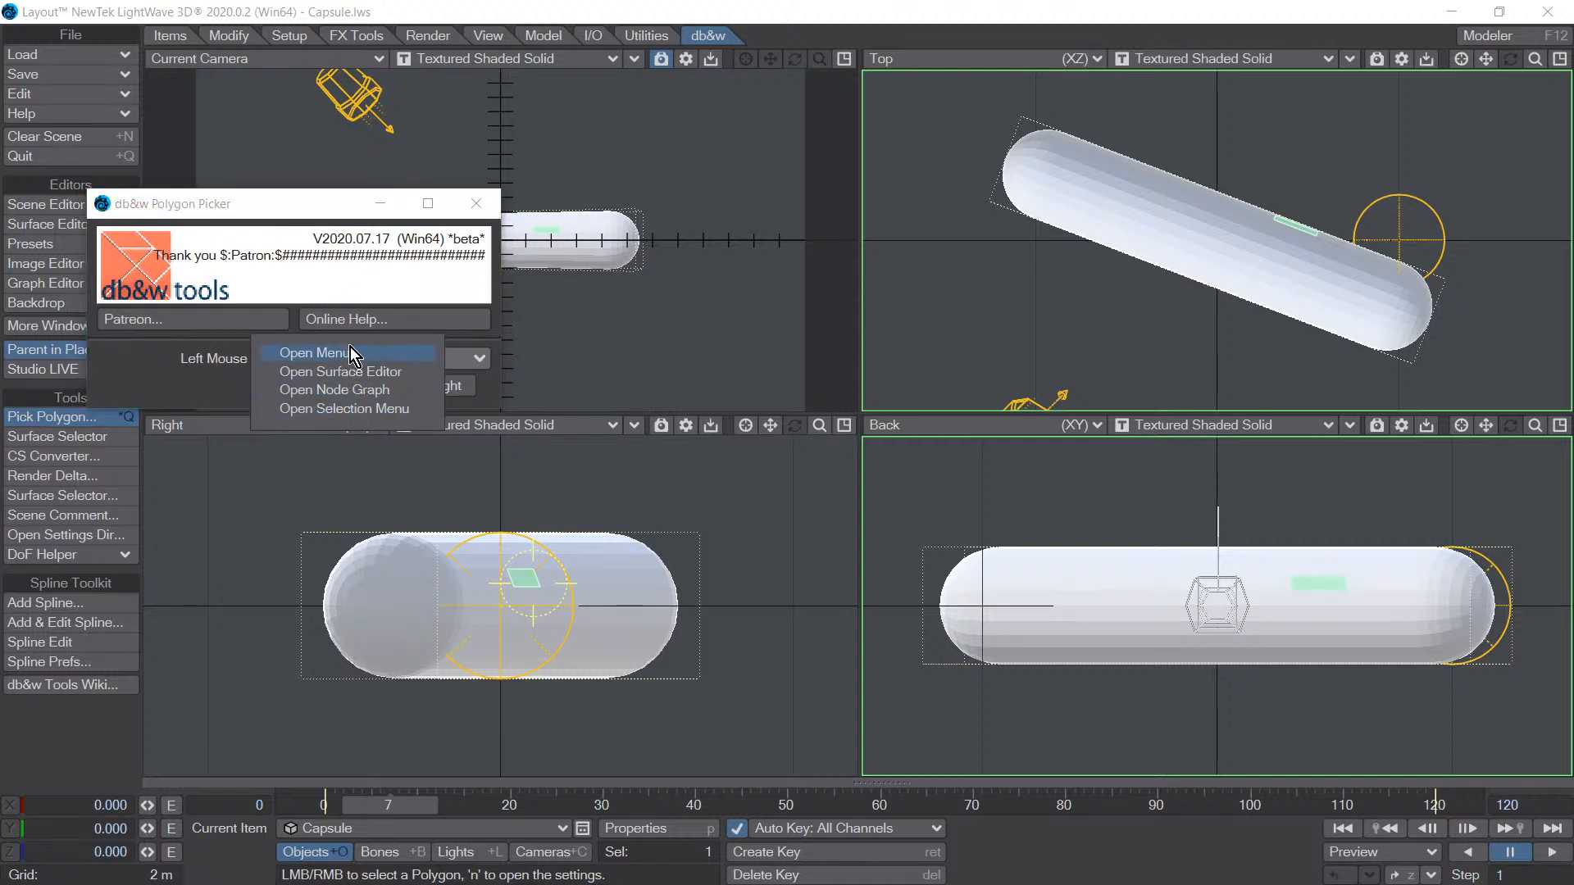
left_click(195, 377)
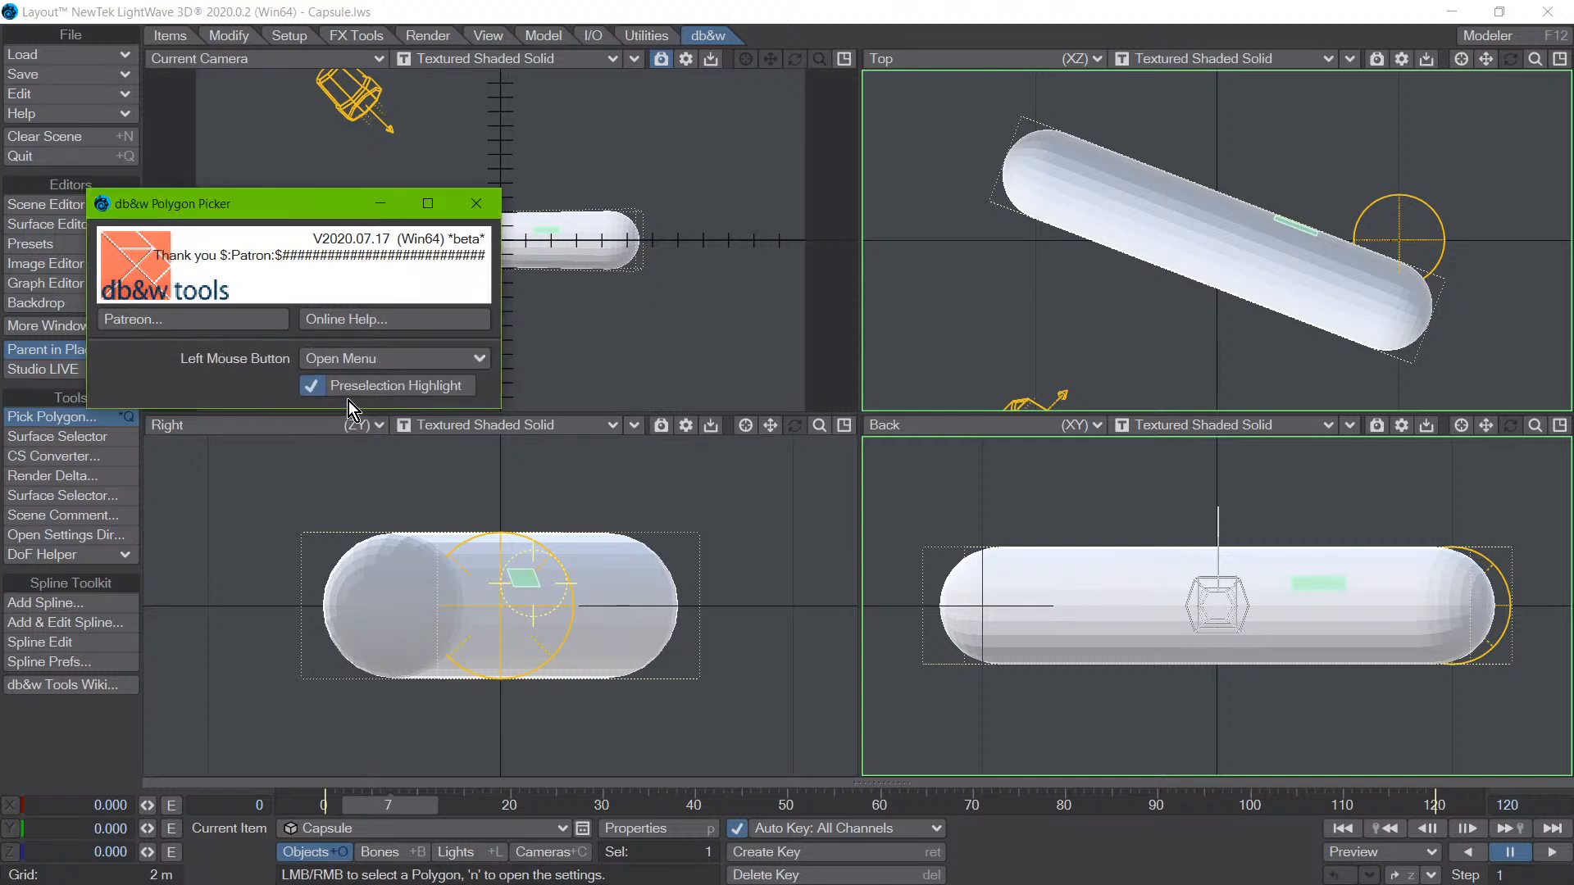
left_click(362, 365)
left_click(264, 385)
left_click_drag(238, 202, 252, 179)
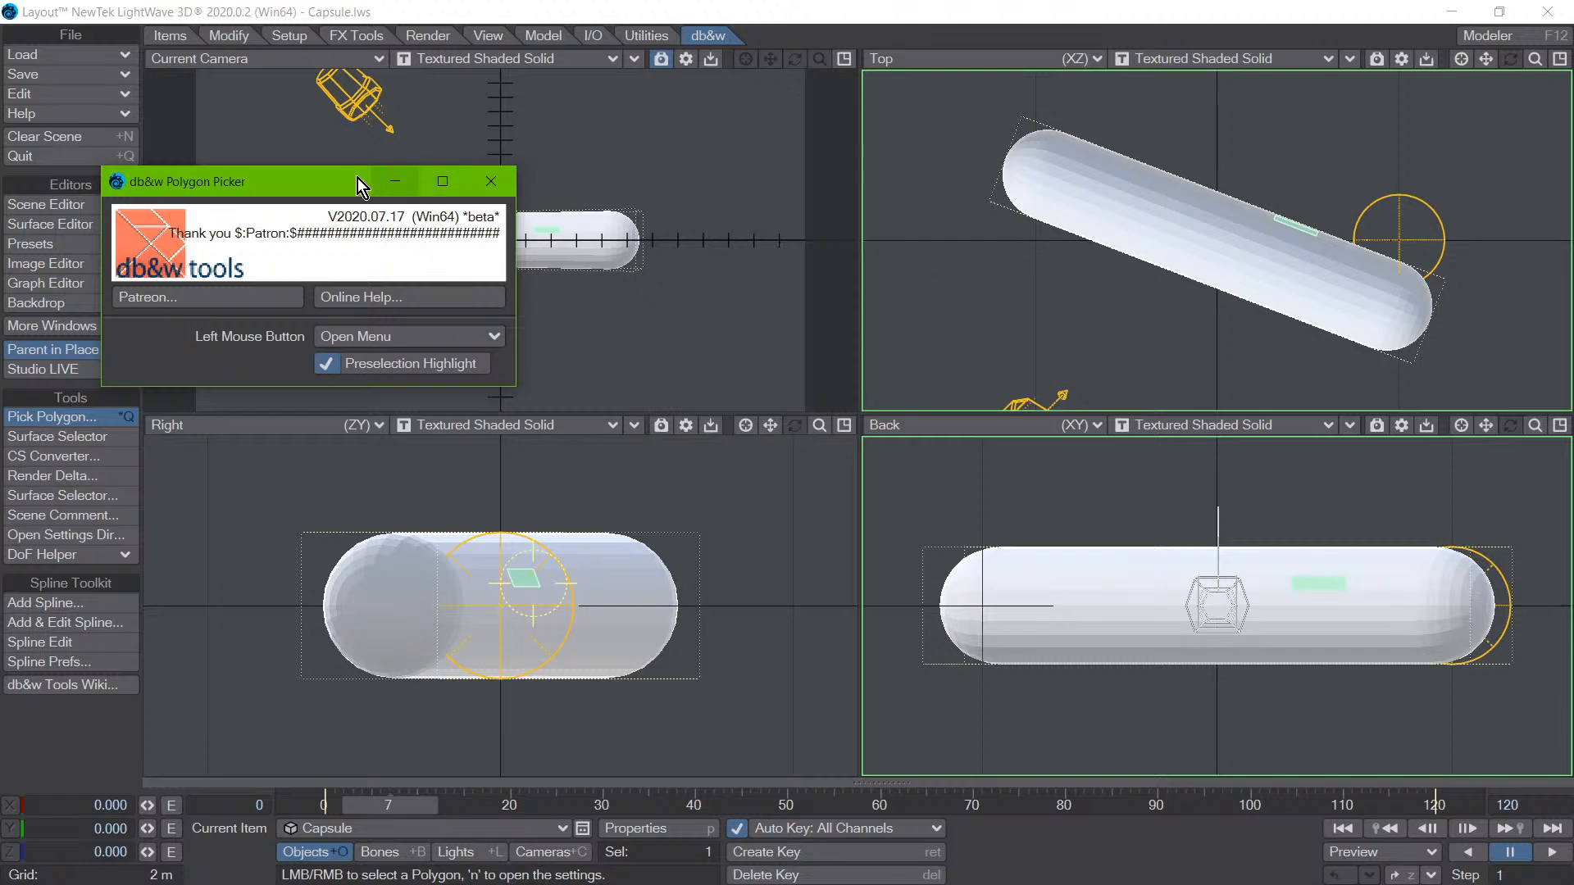
left_click_drag(321, 182, 233, 123)
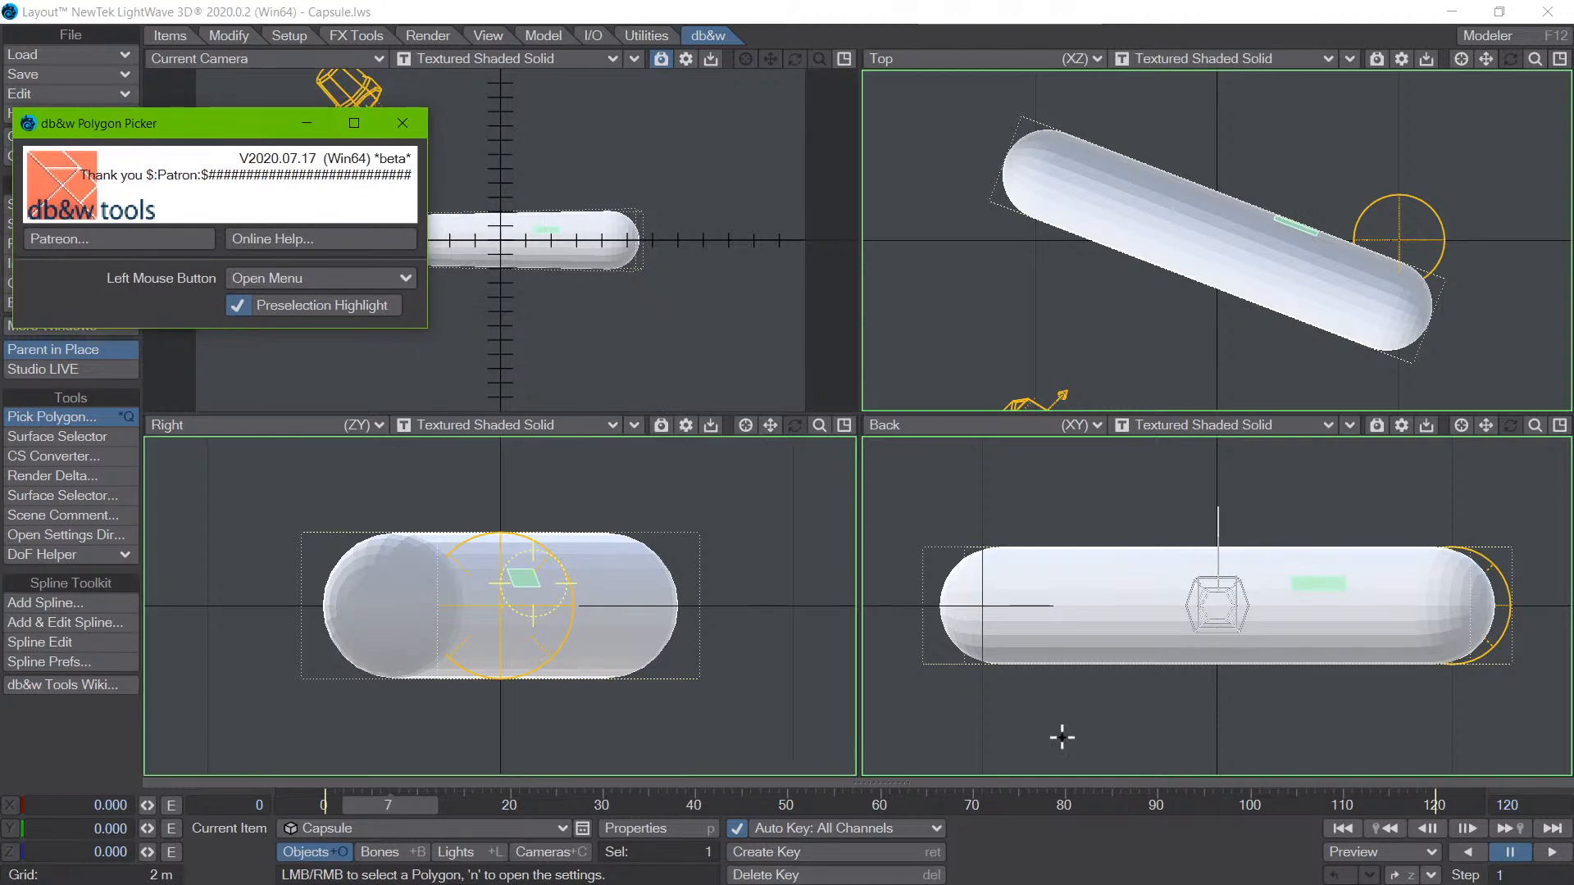
- Pick polygons along the capsule in the Back view with the Left Mouse Button action kept at Open Menu
left_click(1147, 608)
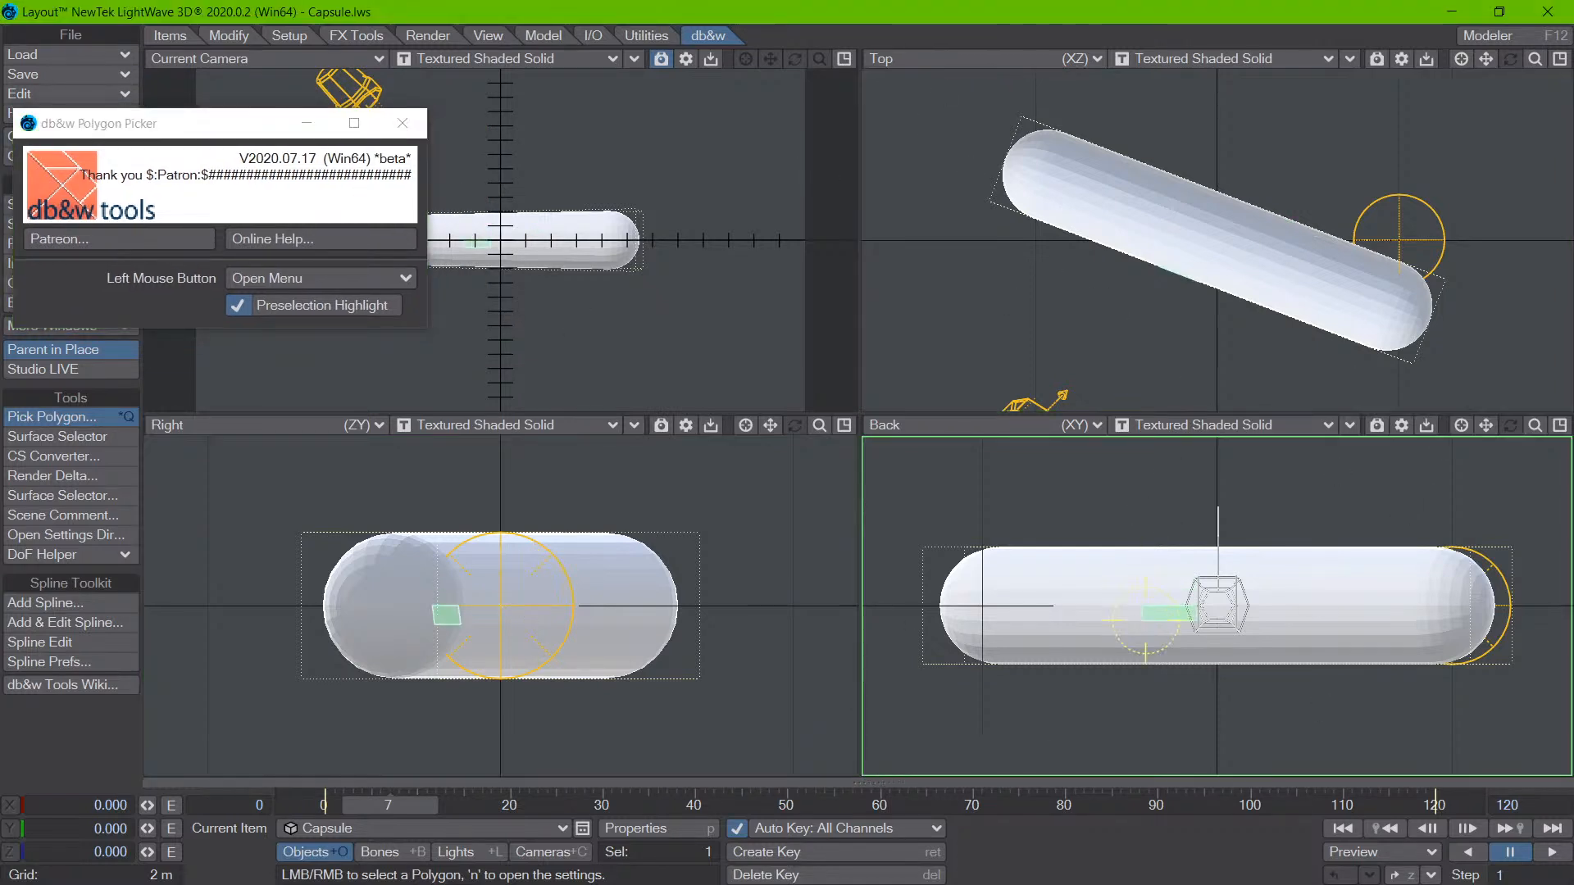
left_click(1054, 611)
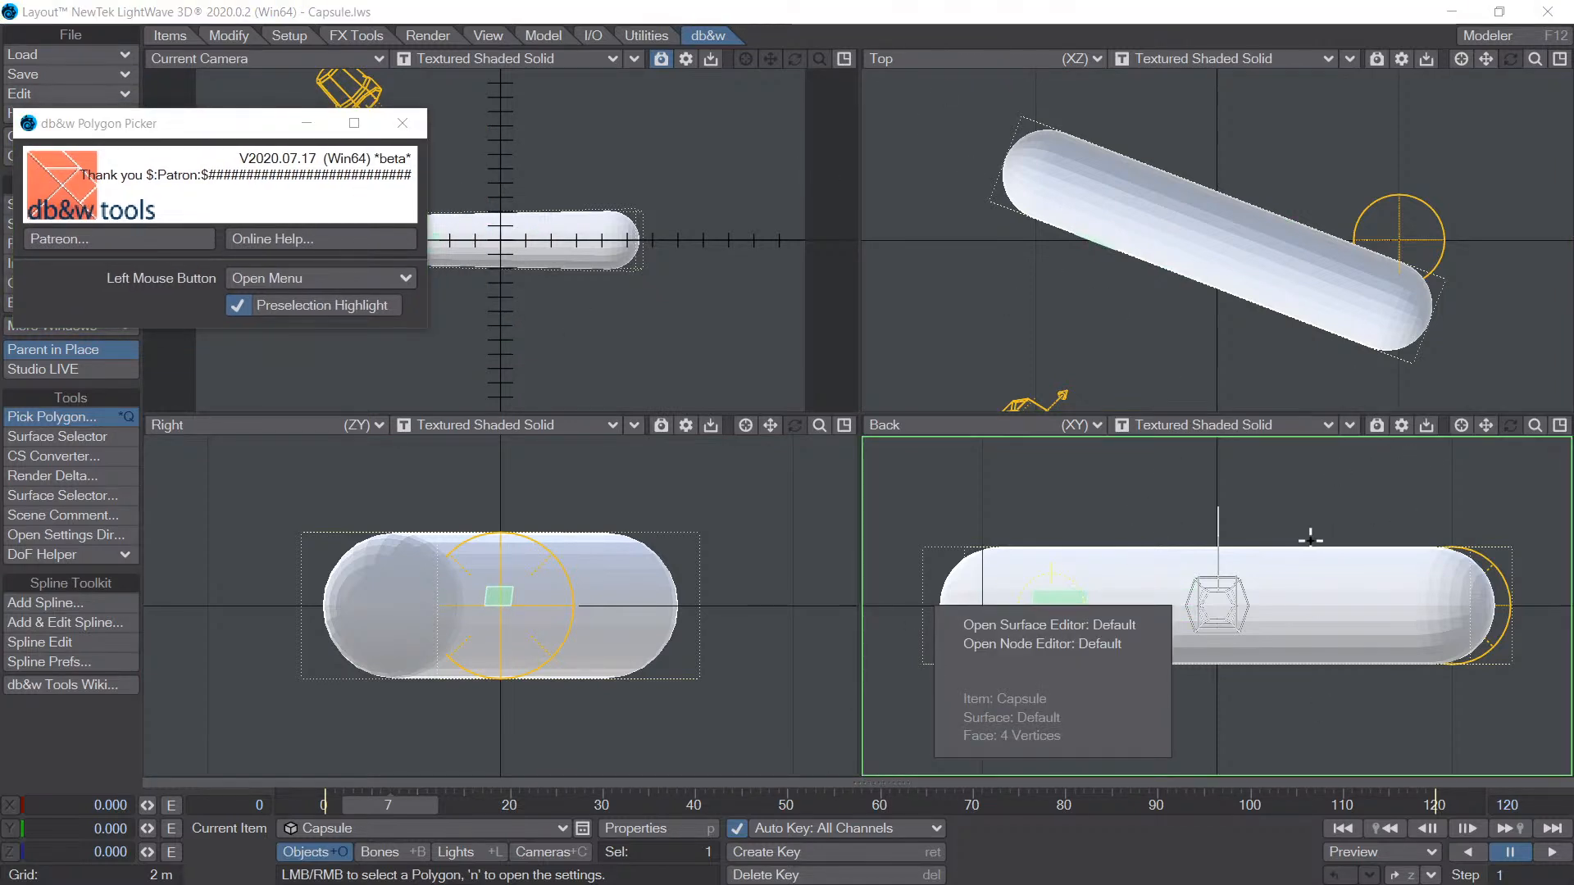
left_click(1330, 611)
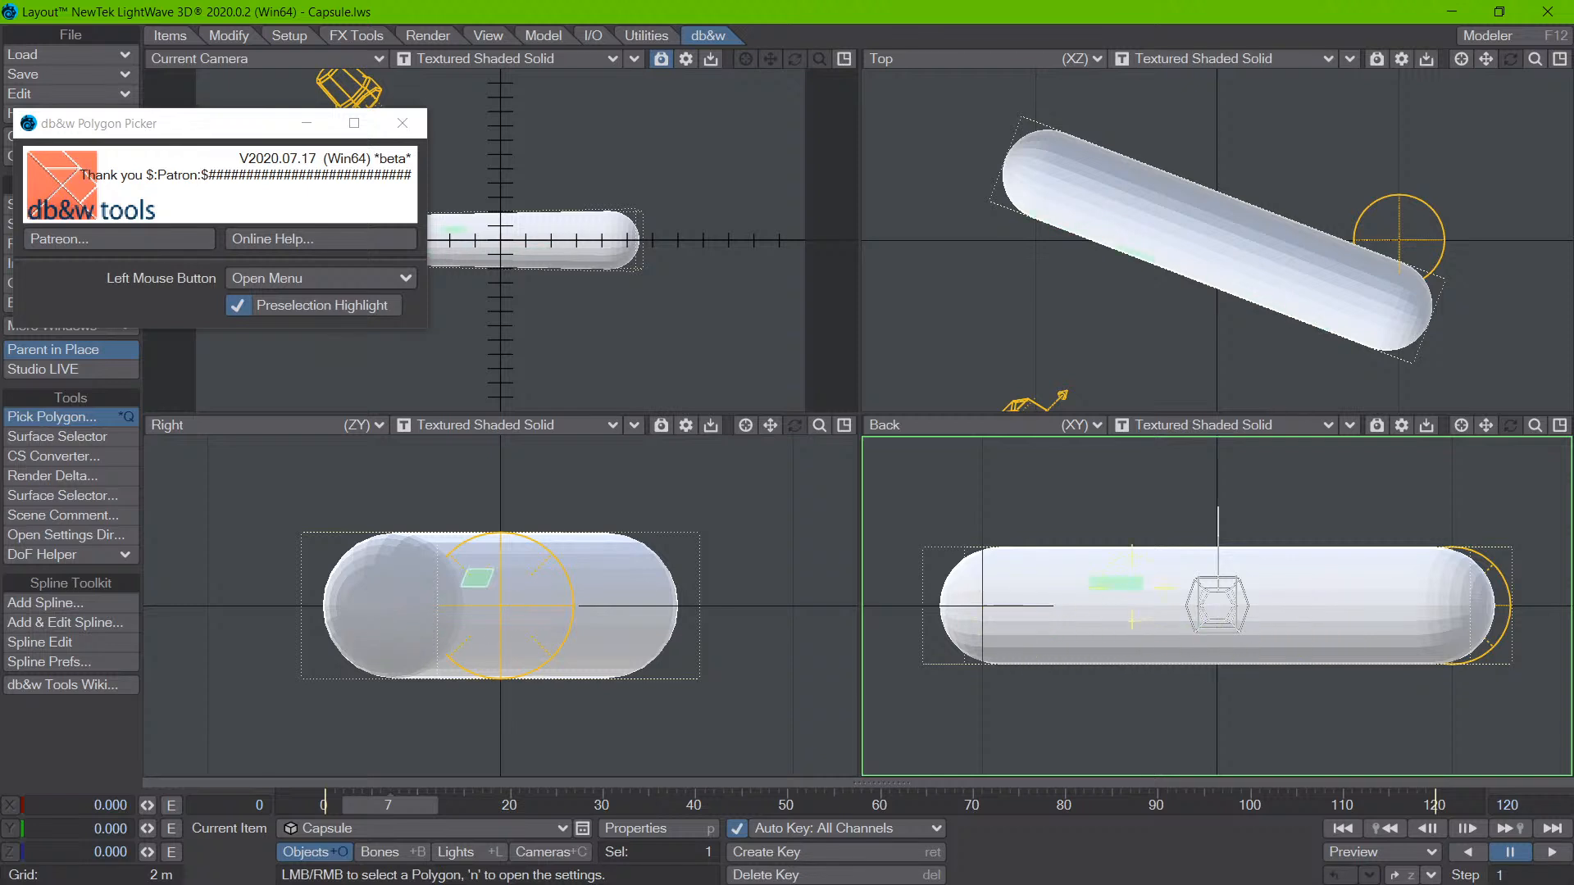
- Pick several capsule polygons in the Back view and open the capsule's Default surface in the Surface Editor
left_click(1102, 588)
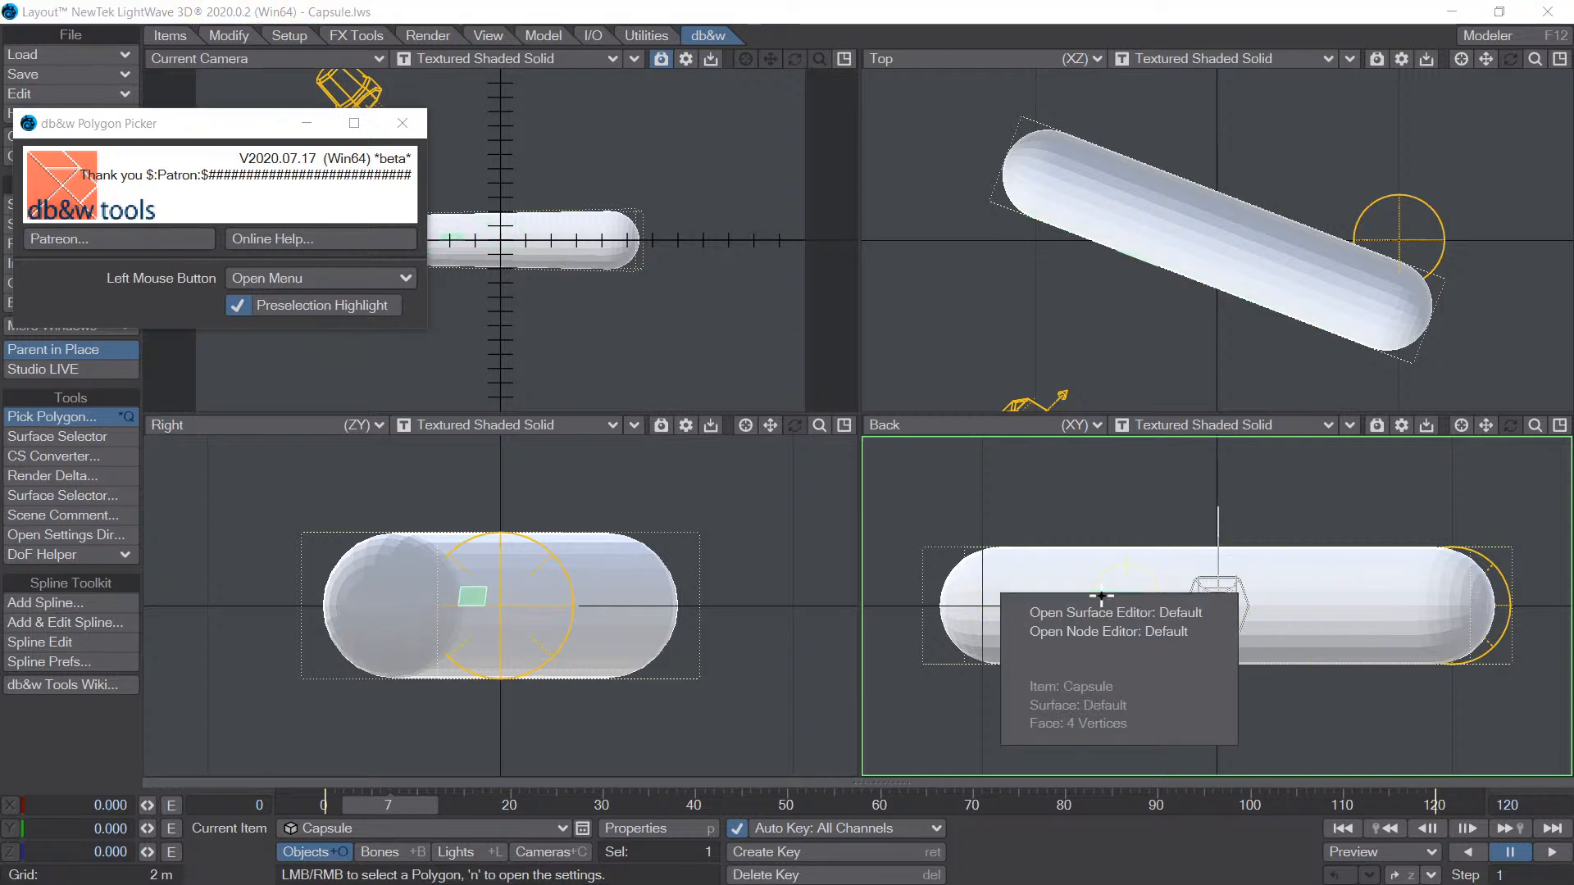
left_click(1301, 588)
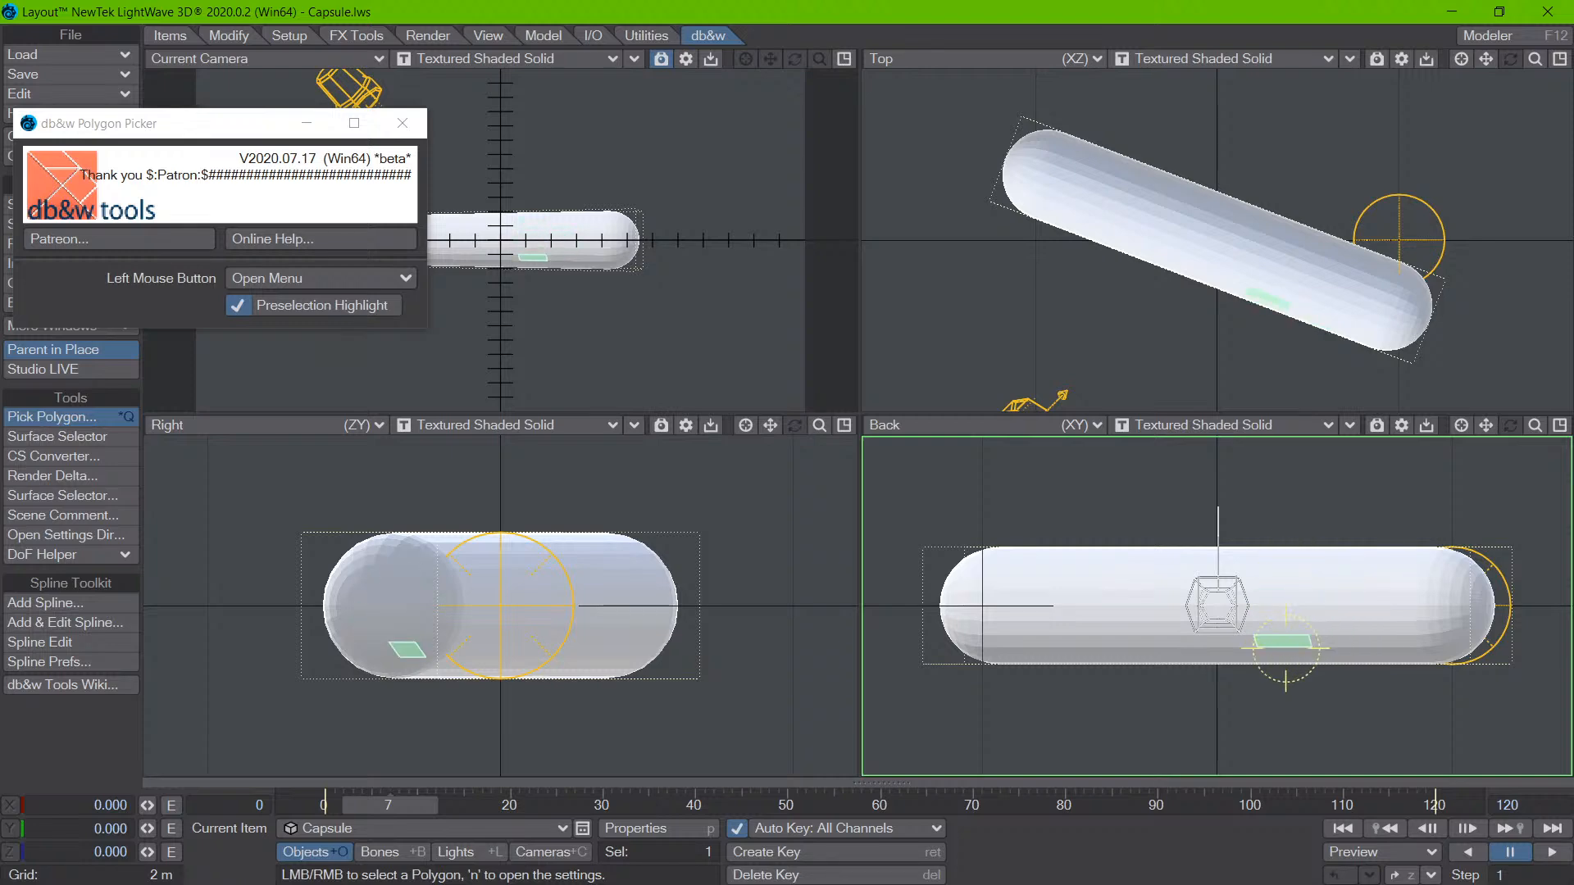
left_click(1060, 639)
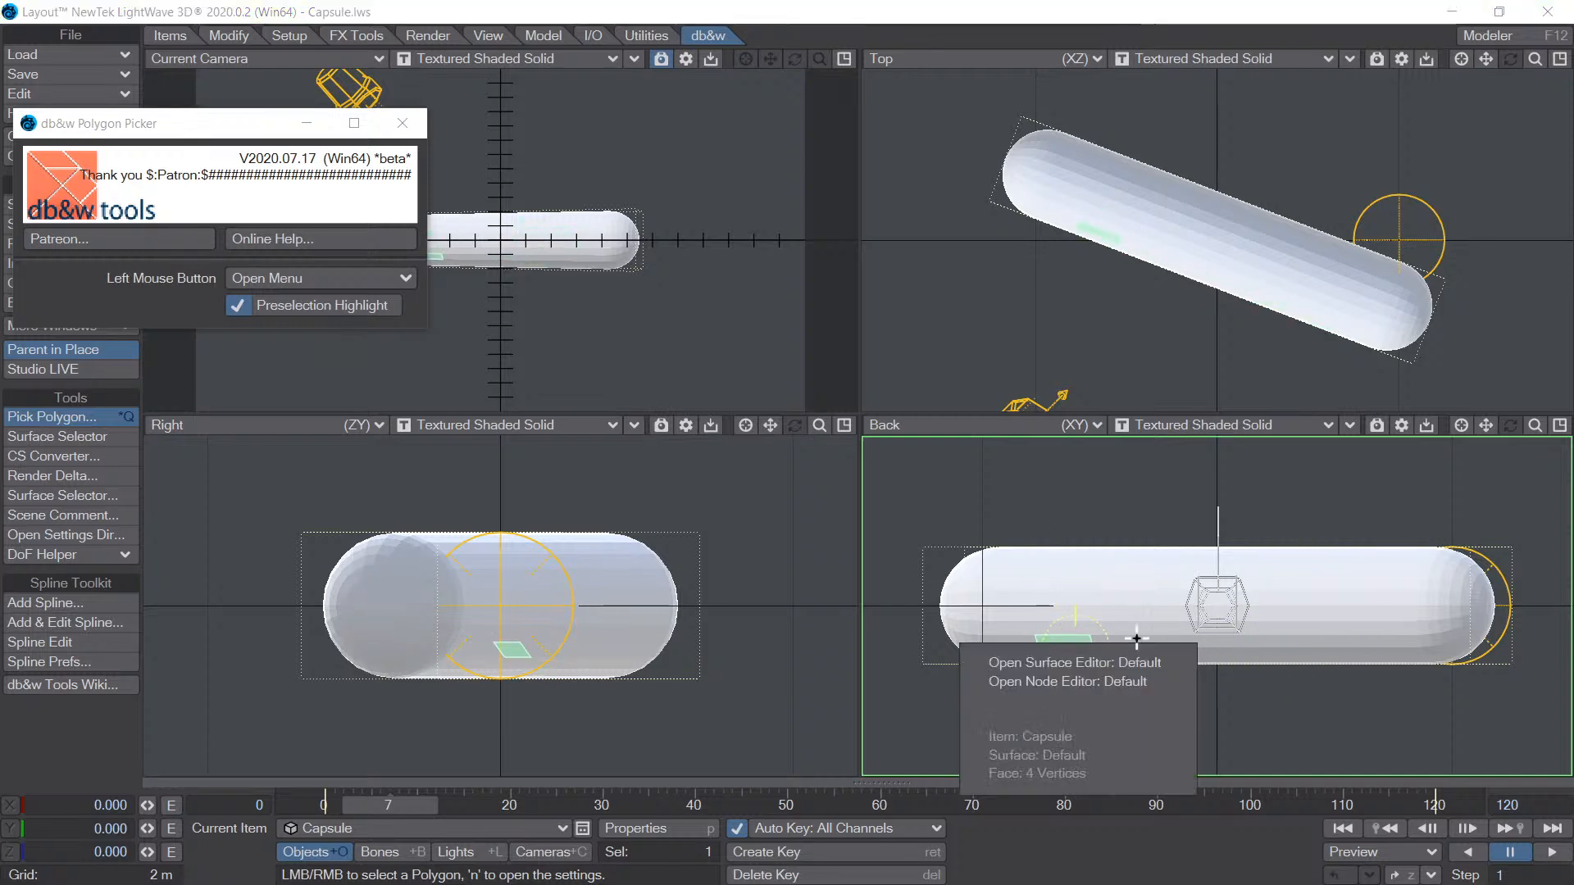
left_click(1099, 655)
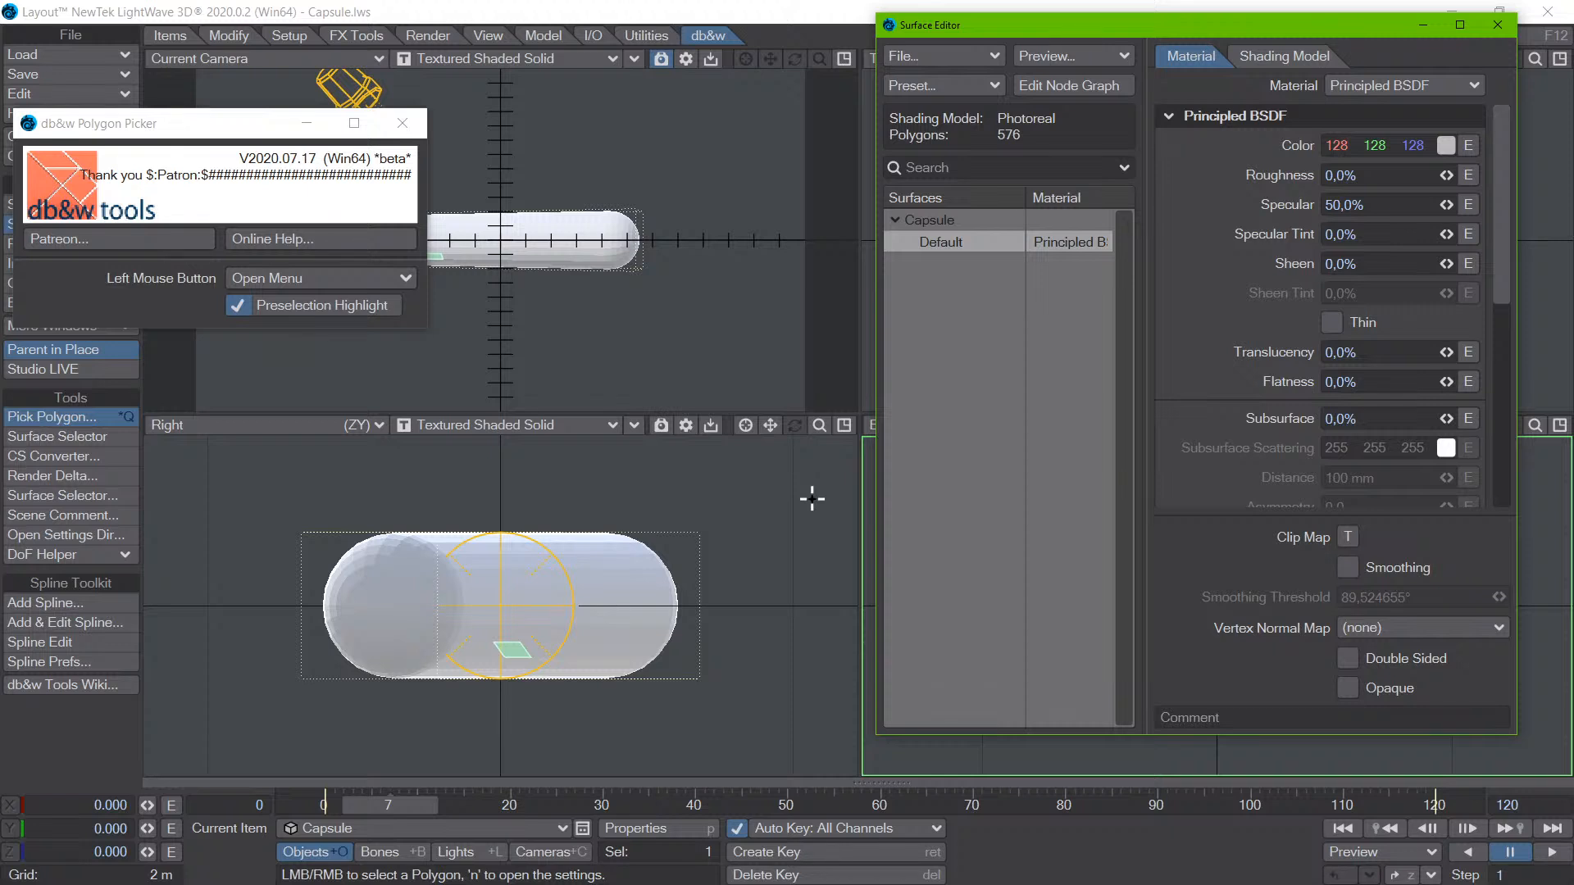
- Leave Pick Polygon by switching to Move and Rotate, and shift the Surface Editor aside to uncover the viewports
left_click(806, 48)
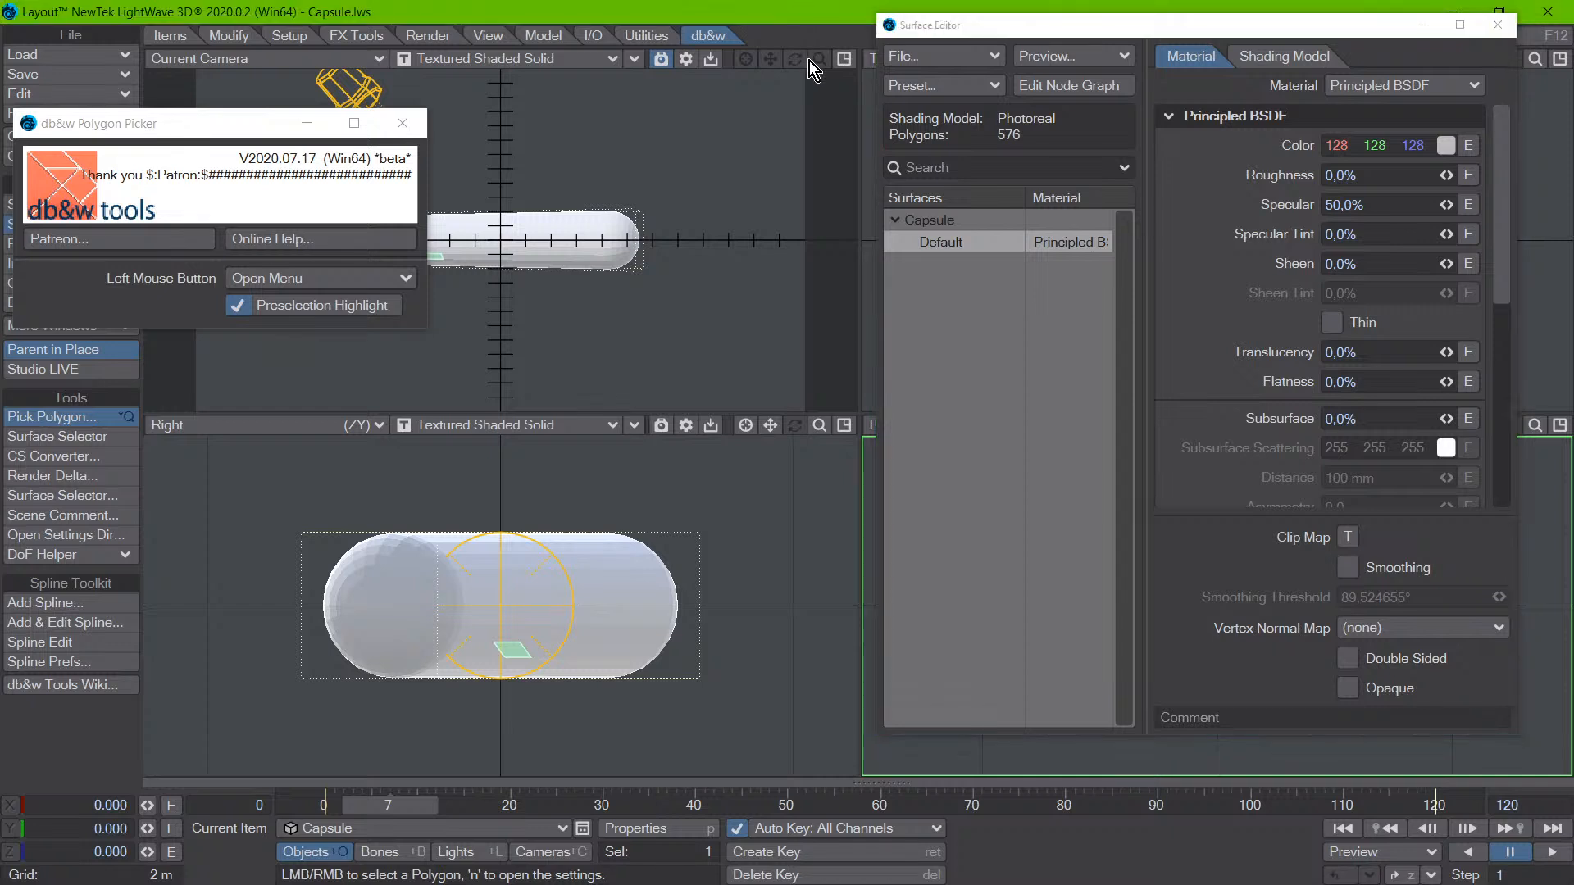
key("t")
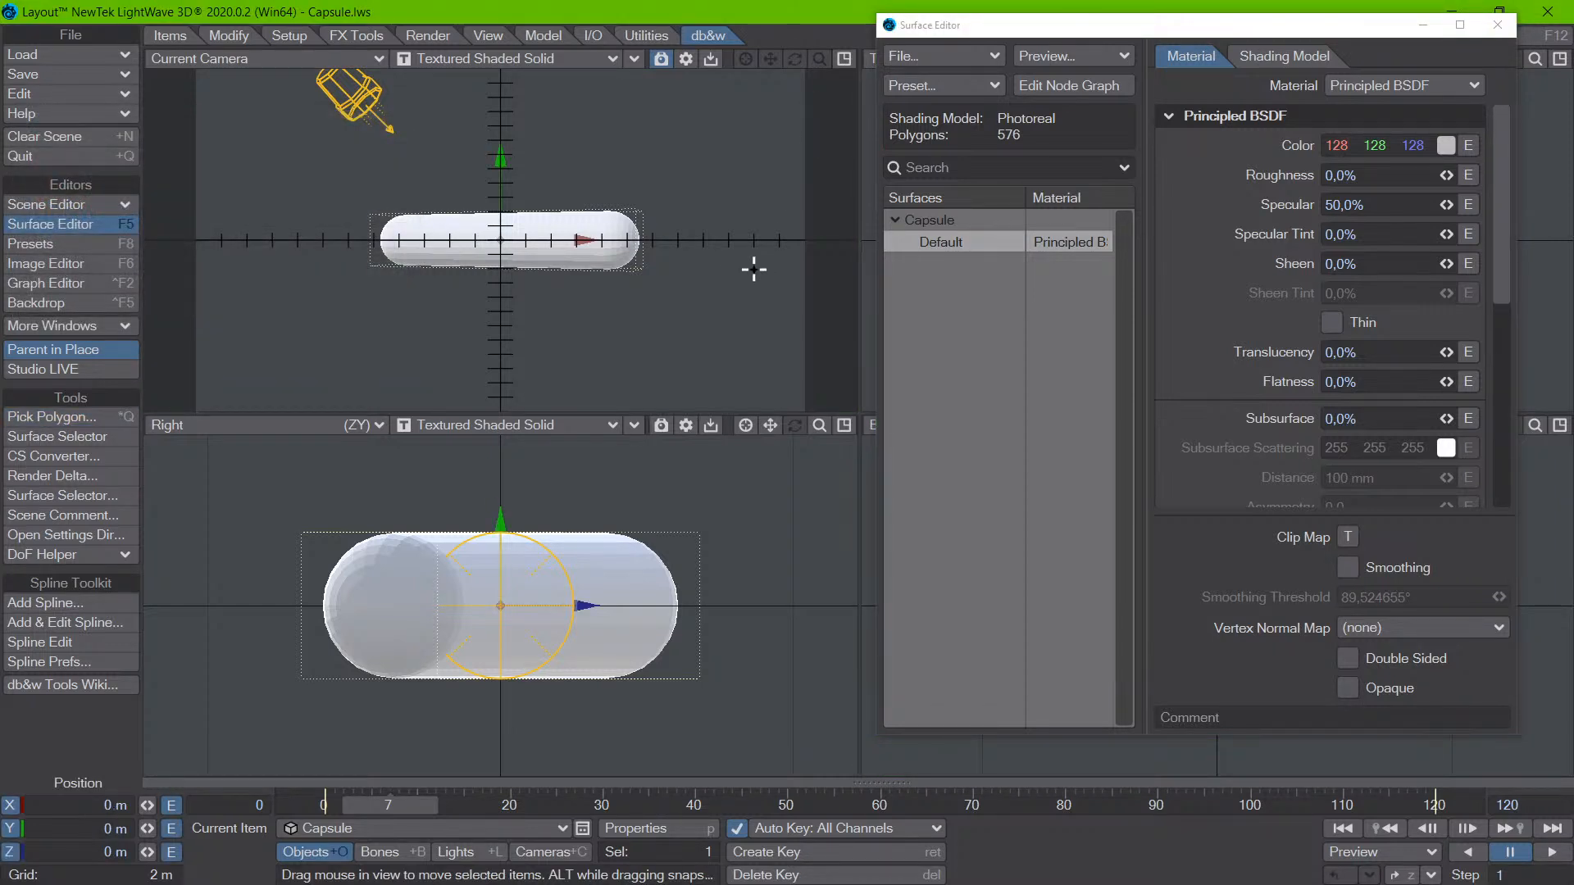
key("y")
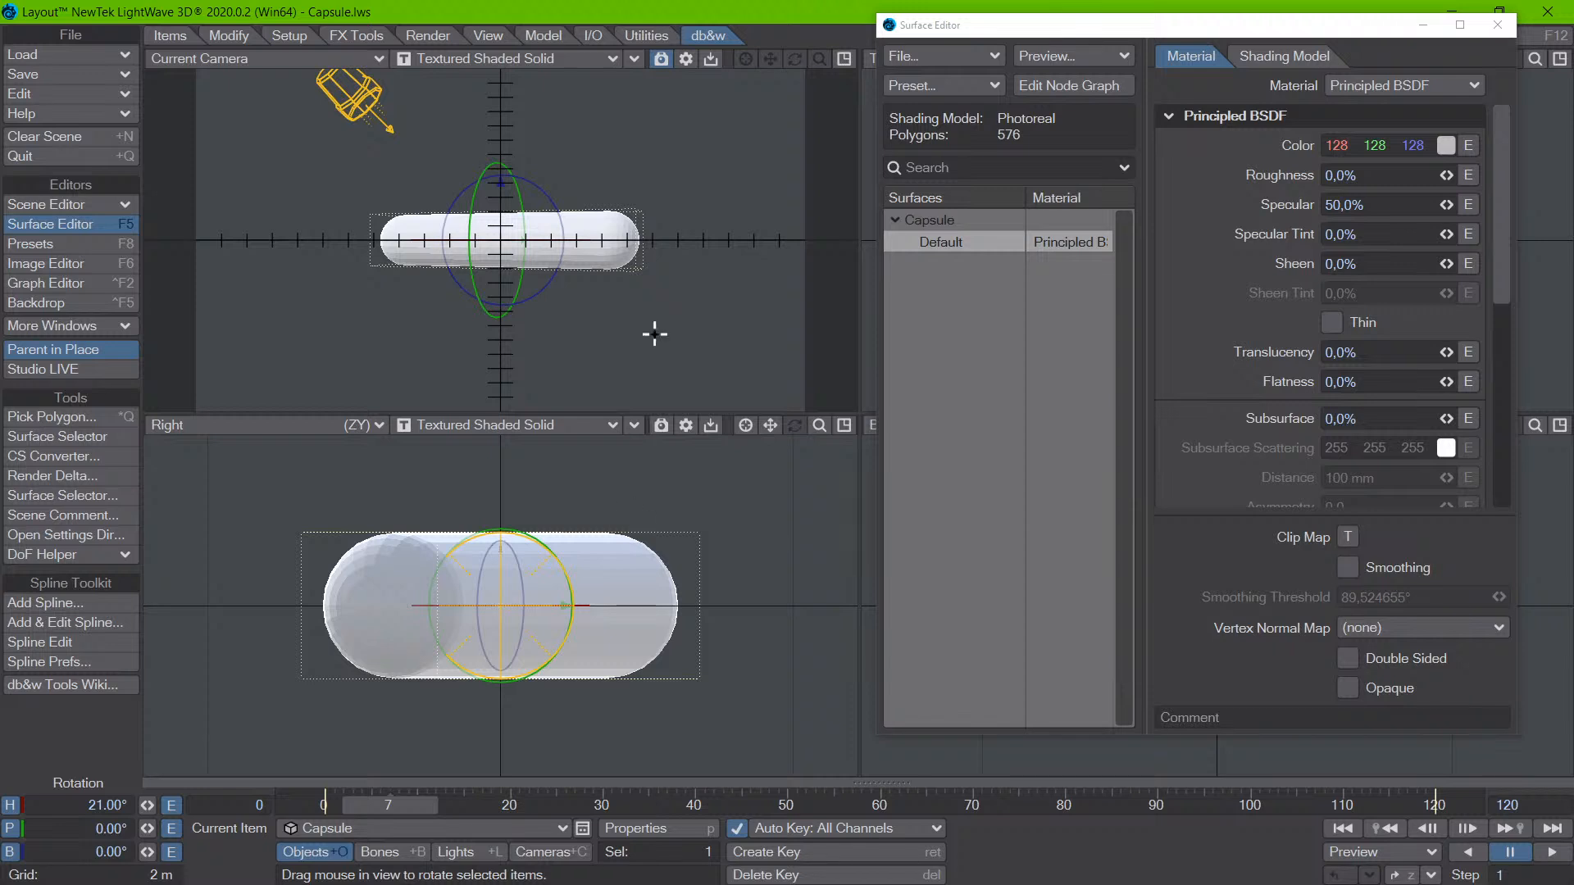
left_click_drag(998, 36, 1282, 148)
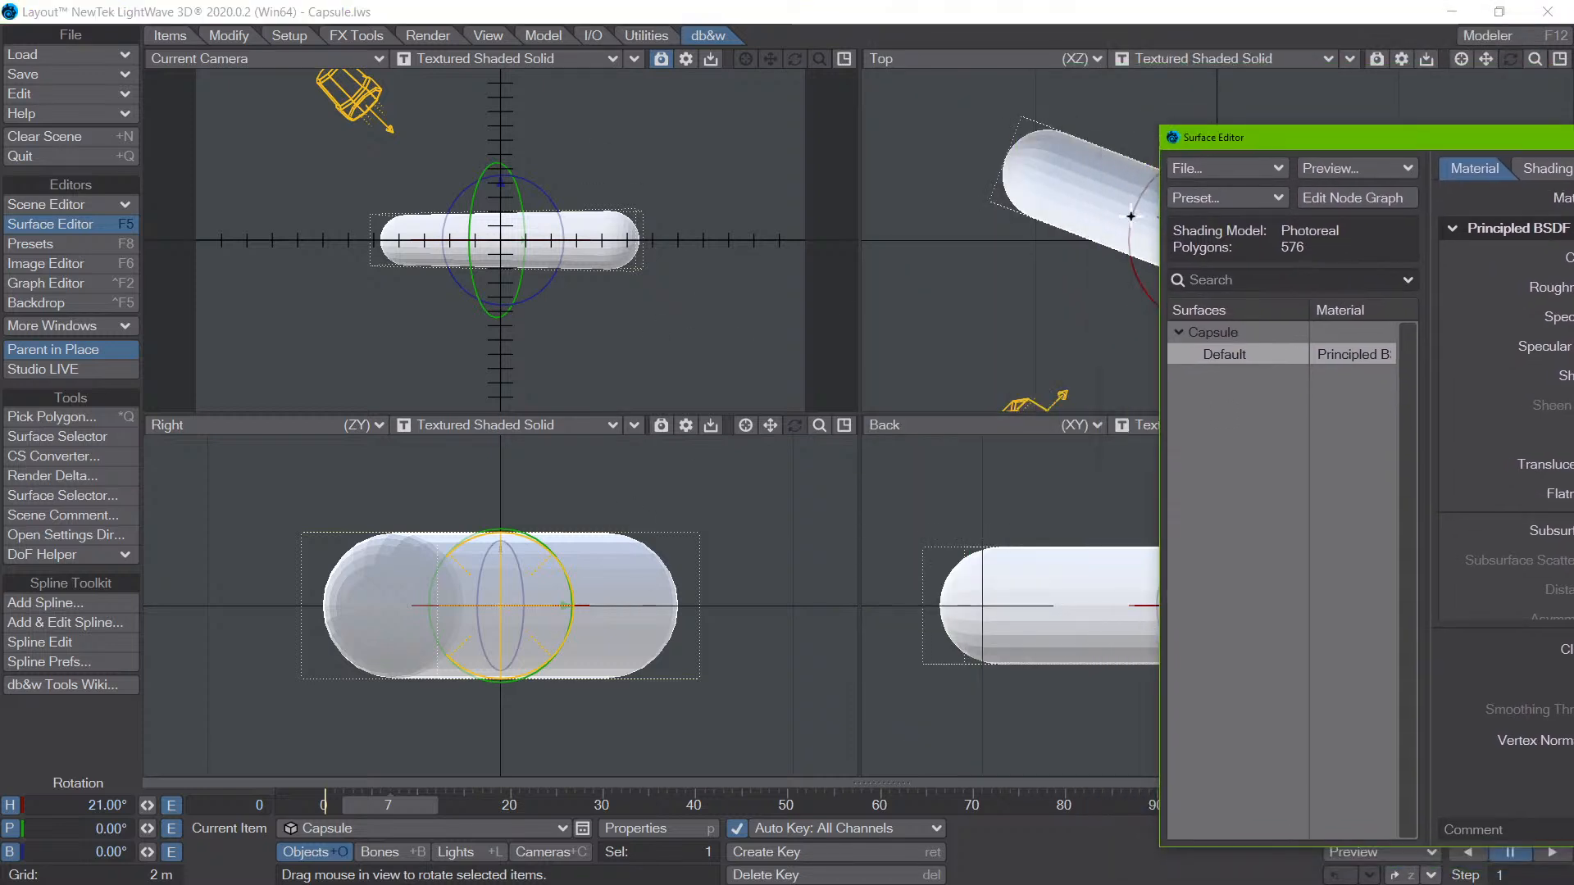
- Reactivate Pick Polygon, try it on a capsule polygon in the Right view, and switch back to the Move tool
left_click(891, 47)
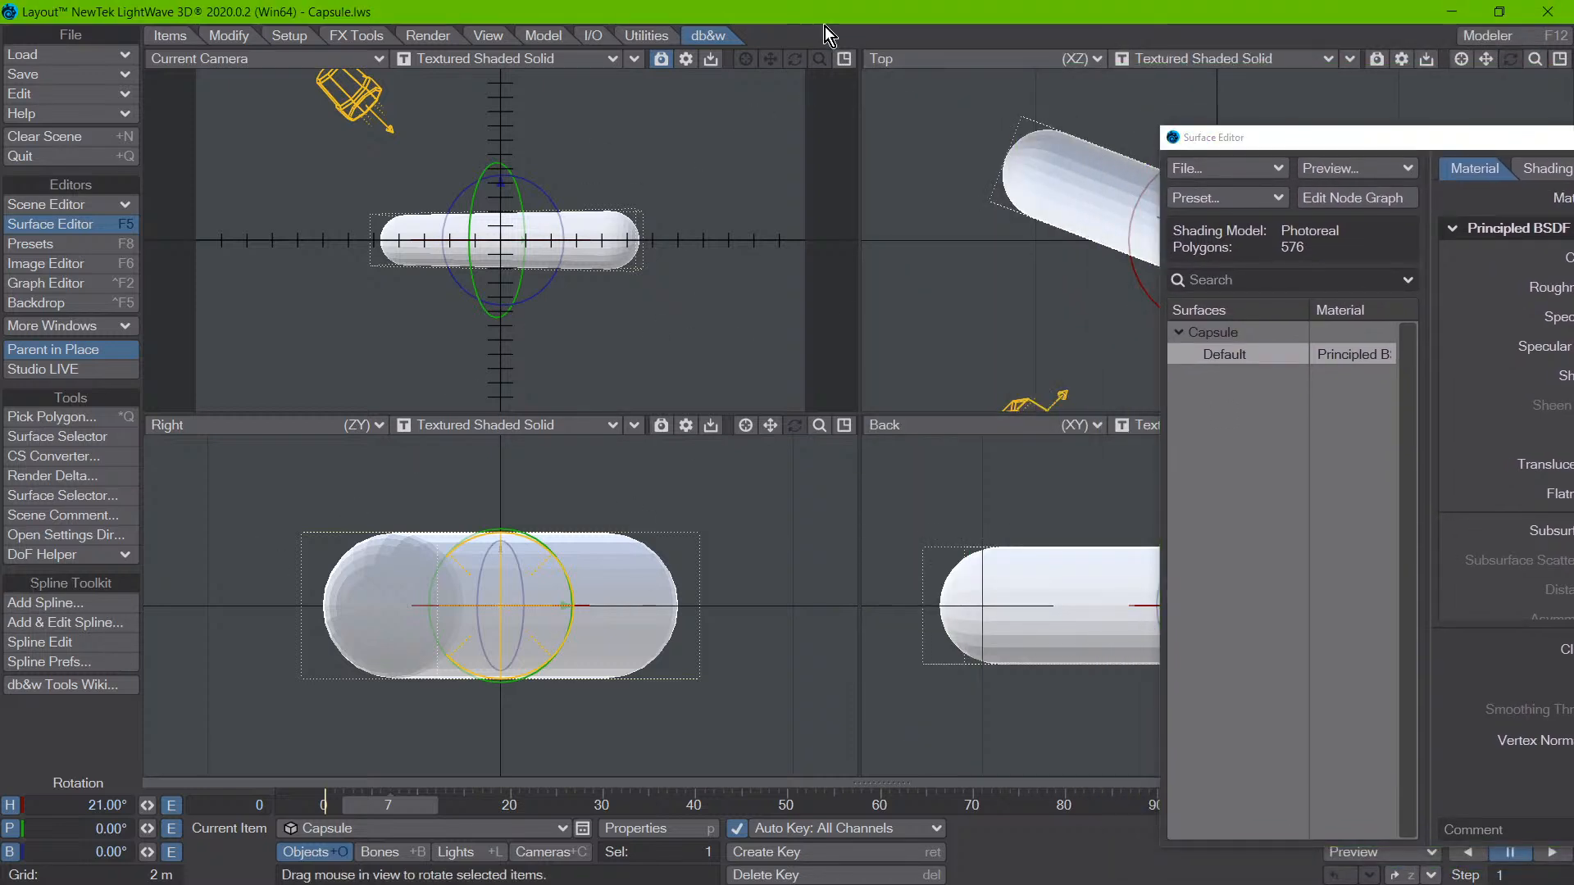
key("ctrl+q")
right_click_drag(634, 615, 596, 575)
left_click(571, 673)
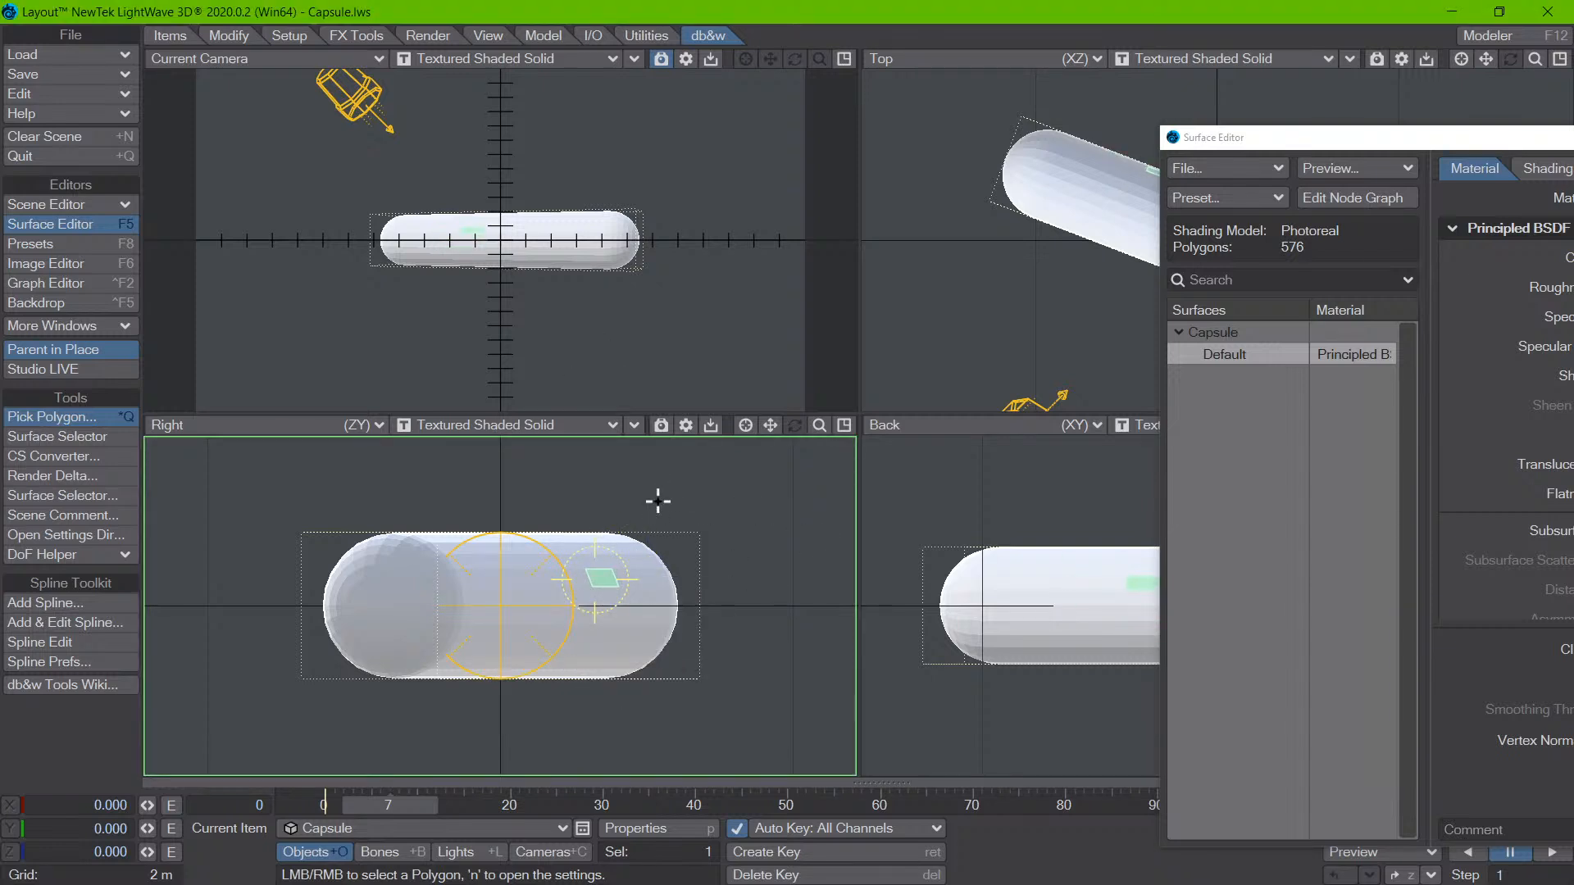
key("t")
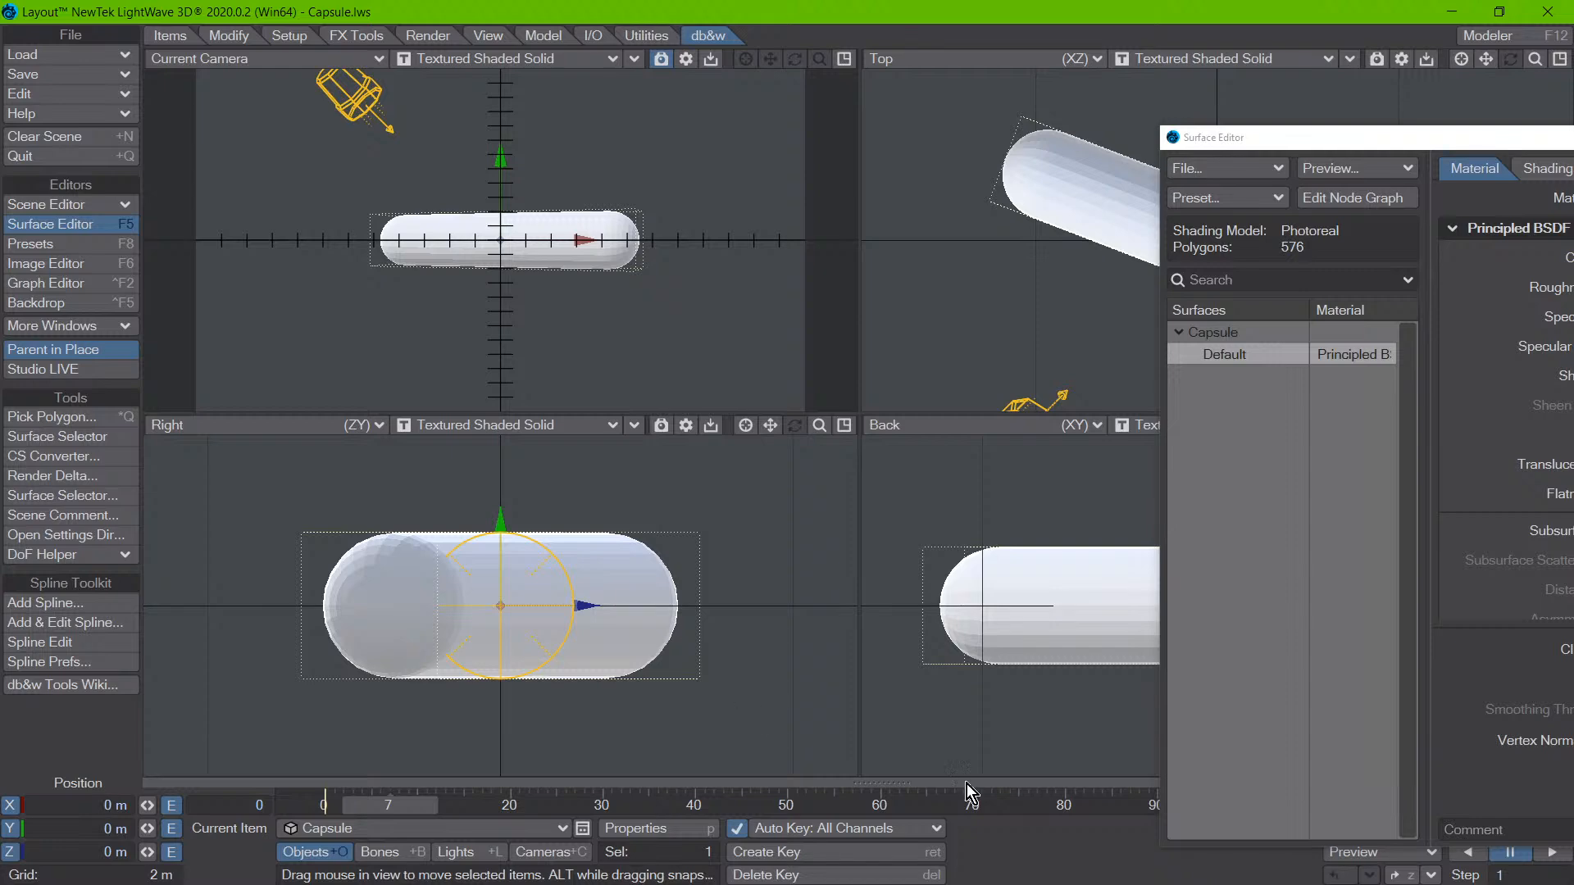
- Load the recent RC_Helicopter.lws scene without saving the capsule scene, and close the Surface Editor
left_click(95, 54)
mouse_move(120, 125)
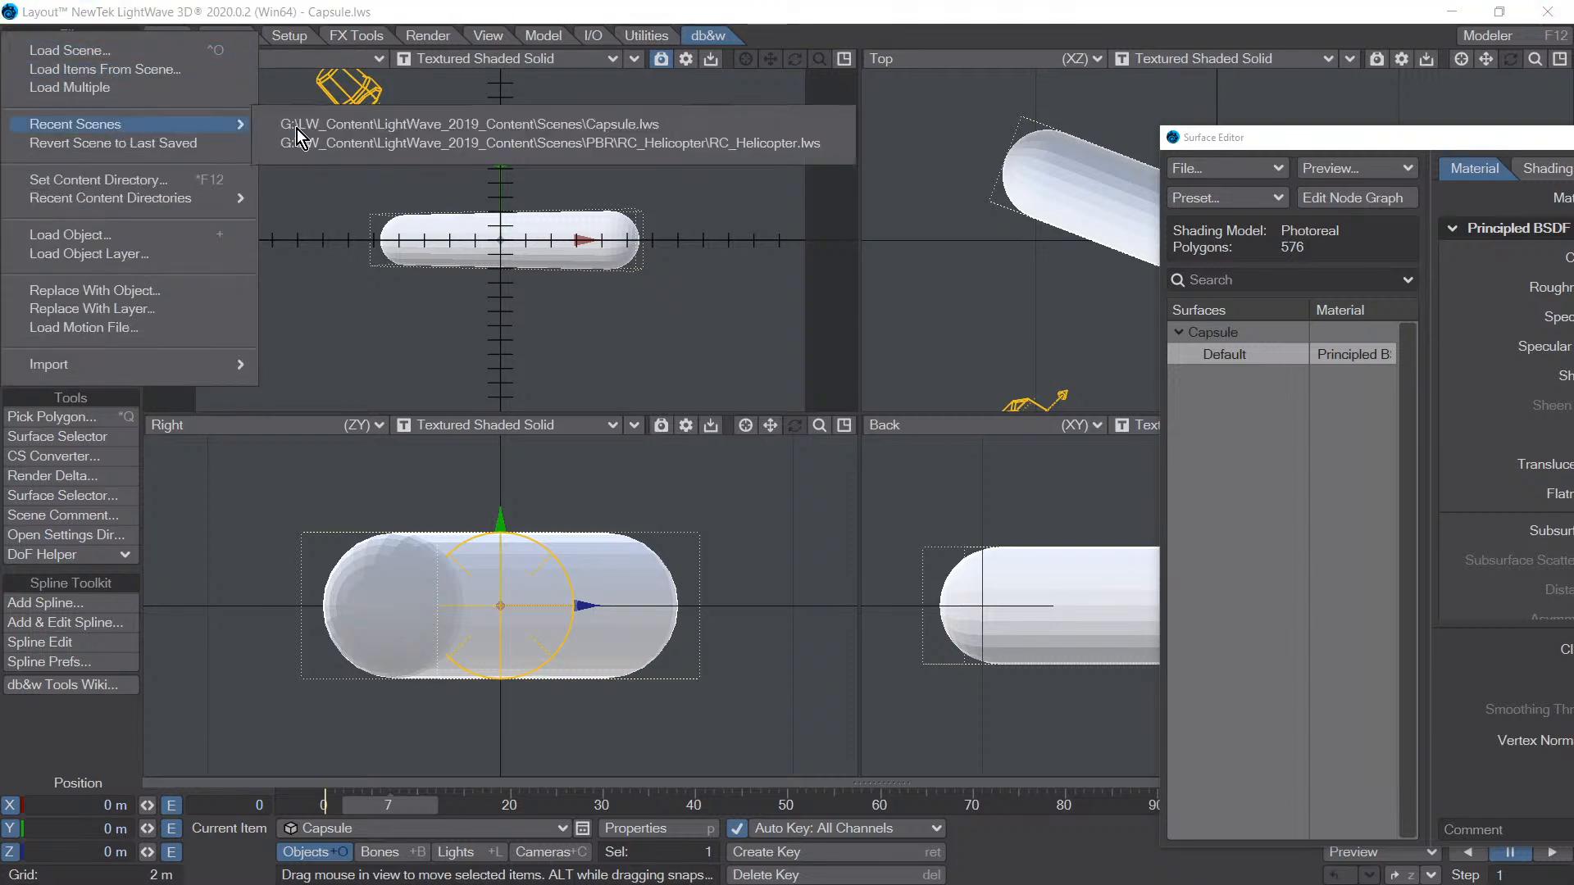
left_click(436, 144)
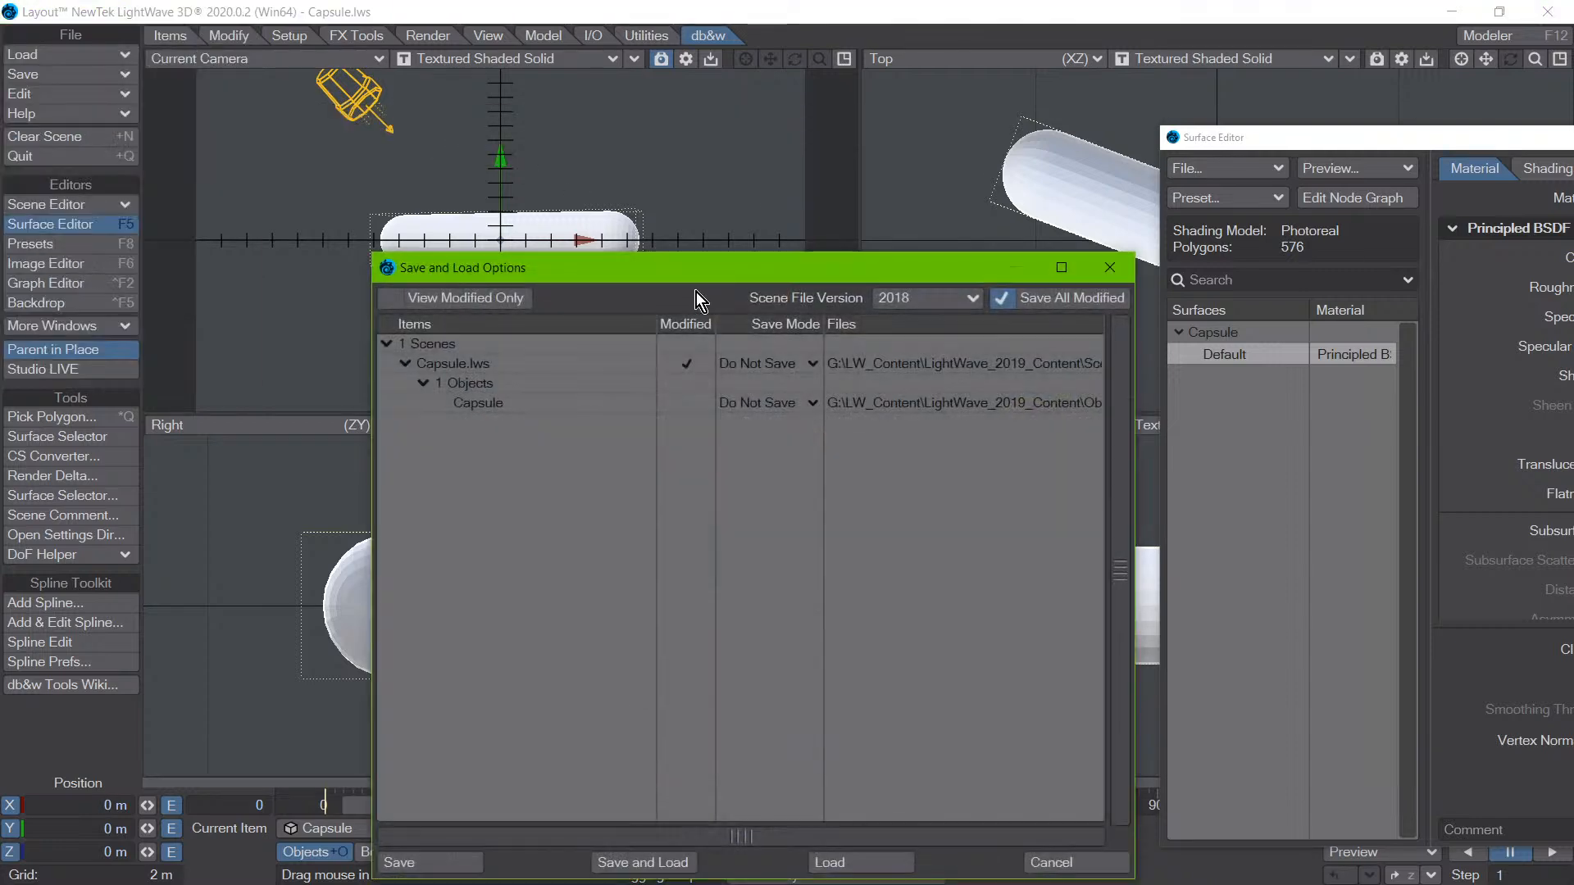
left_click(844, 857)
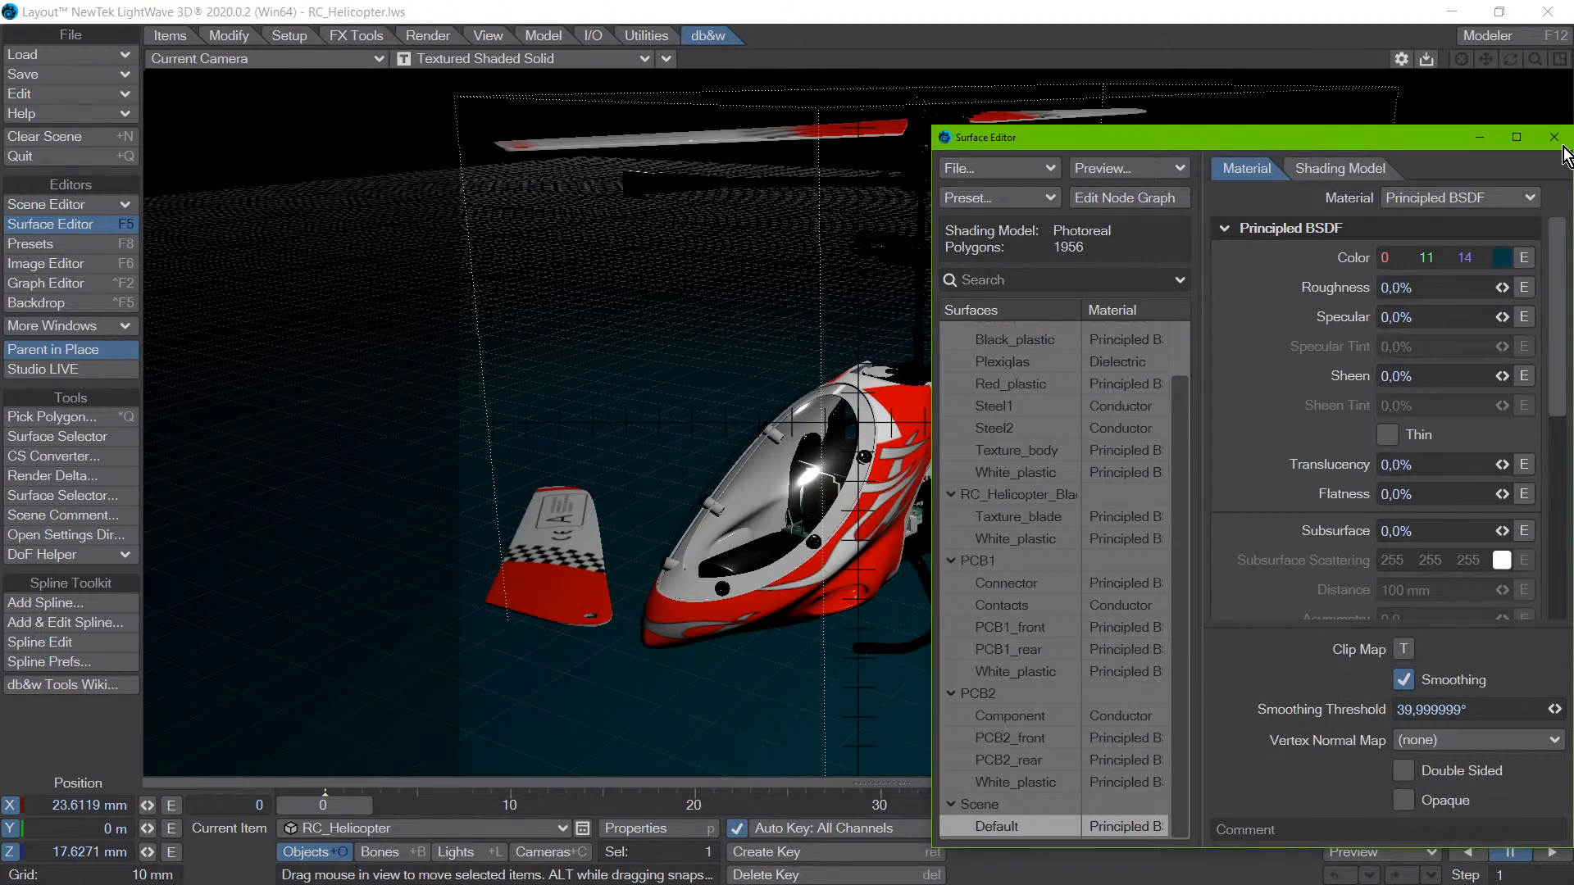
left_click(1553, 137)
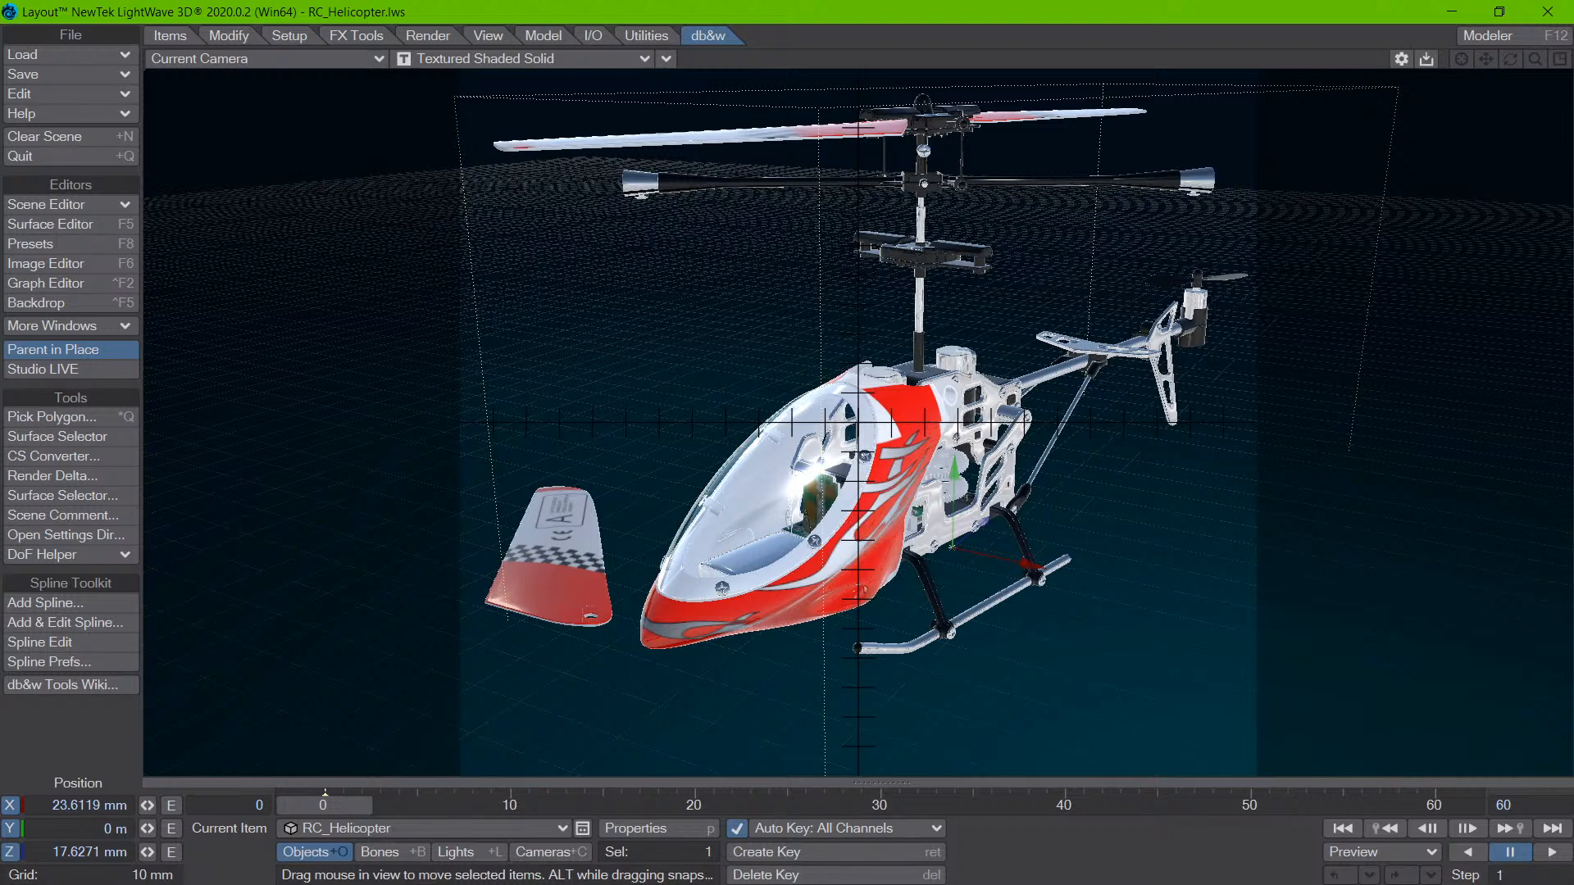
- Activate Pick Polygon in the helicopter scene and pick the lower red body to examine its surface and item options
left_click_drag(952, 548, 951, 549)
key("ctrl+z")
key("alt+q")
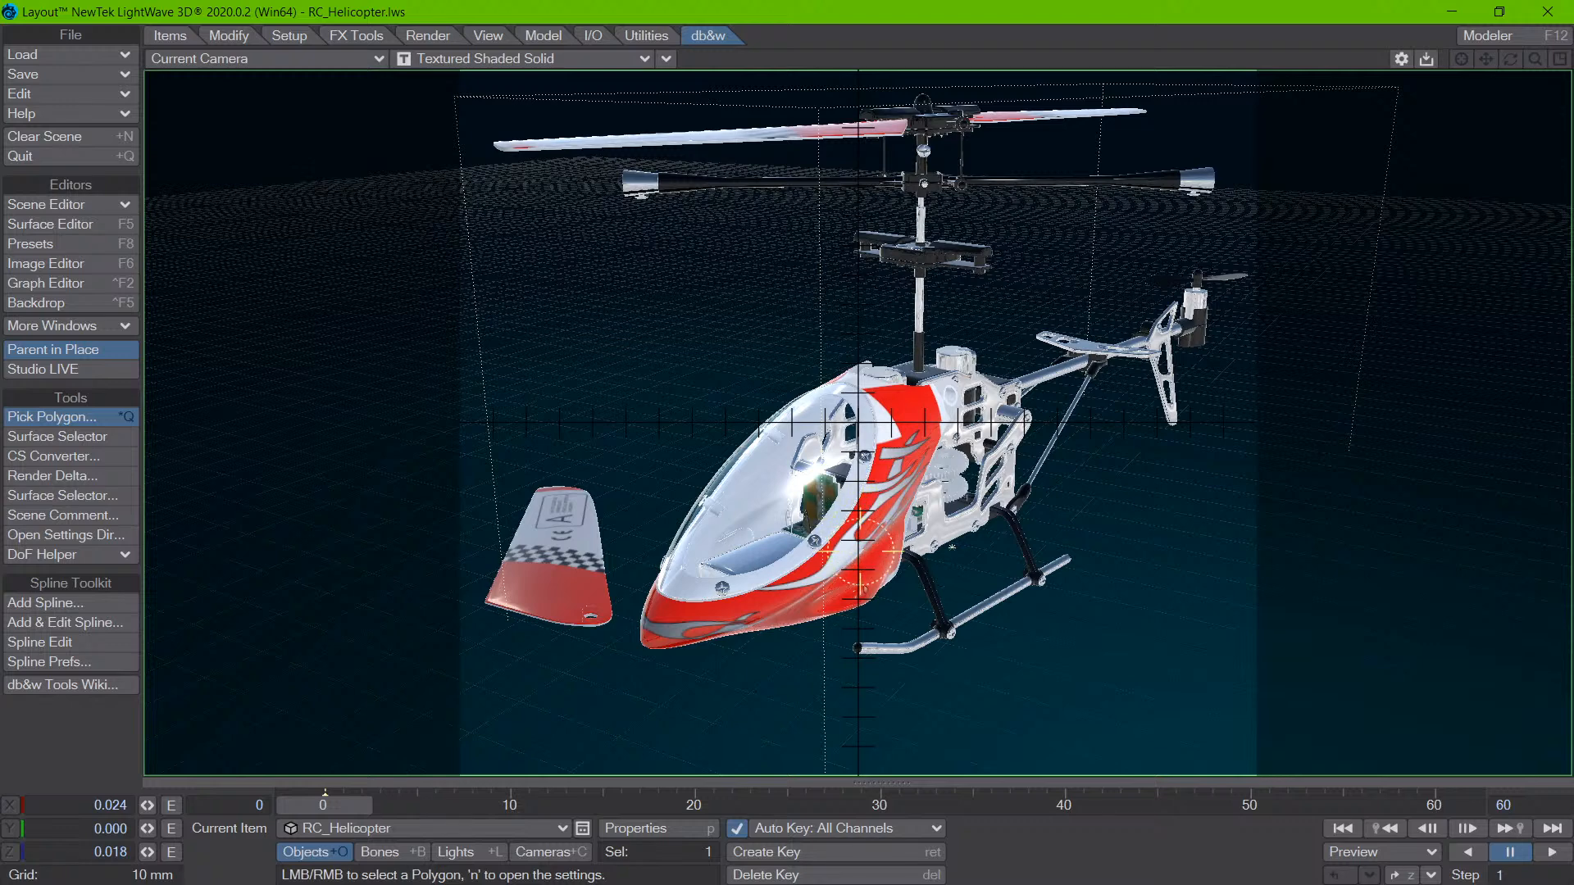
right_click(858, 539)
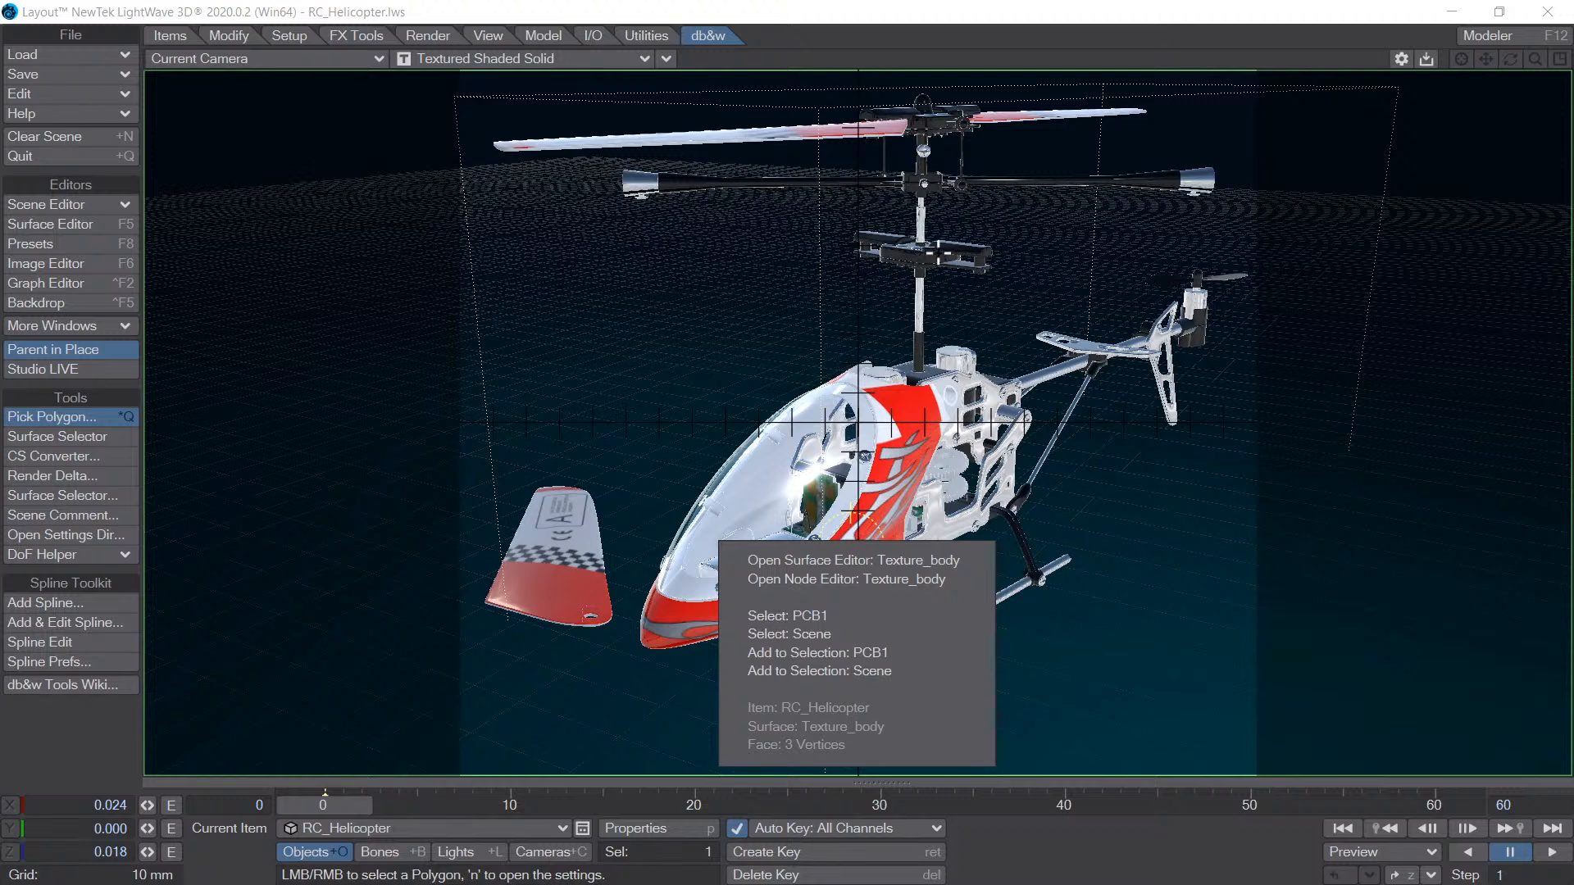
left_click(1033, 553)
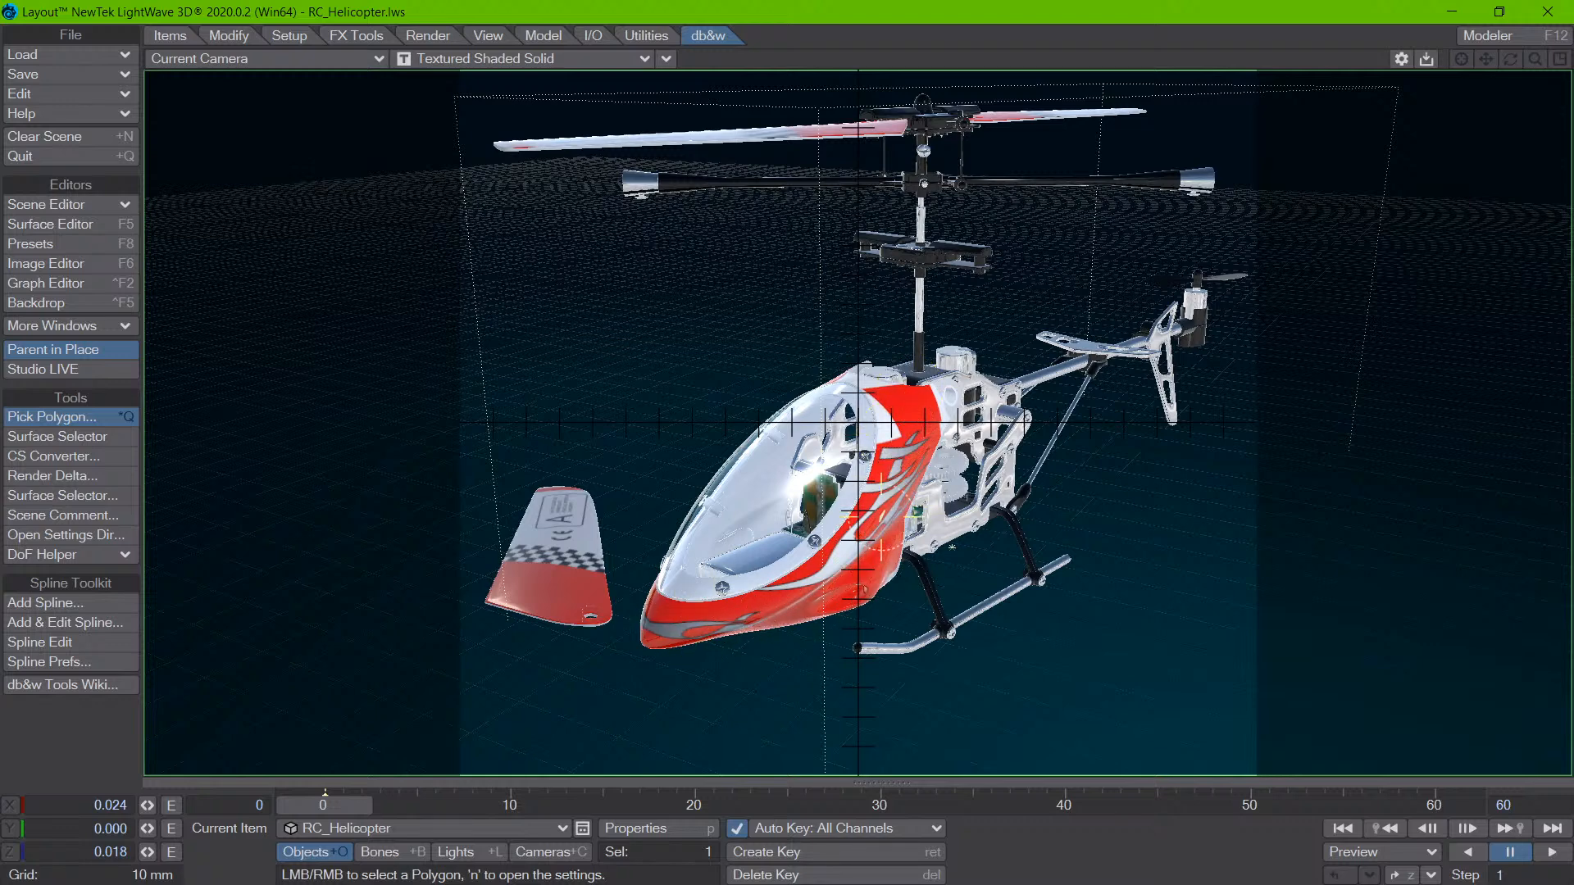
- Pick the Plexiglas canopy and the red Texture_body areas beside it to compare their pick options
right_click(861, 516)
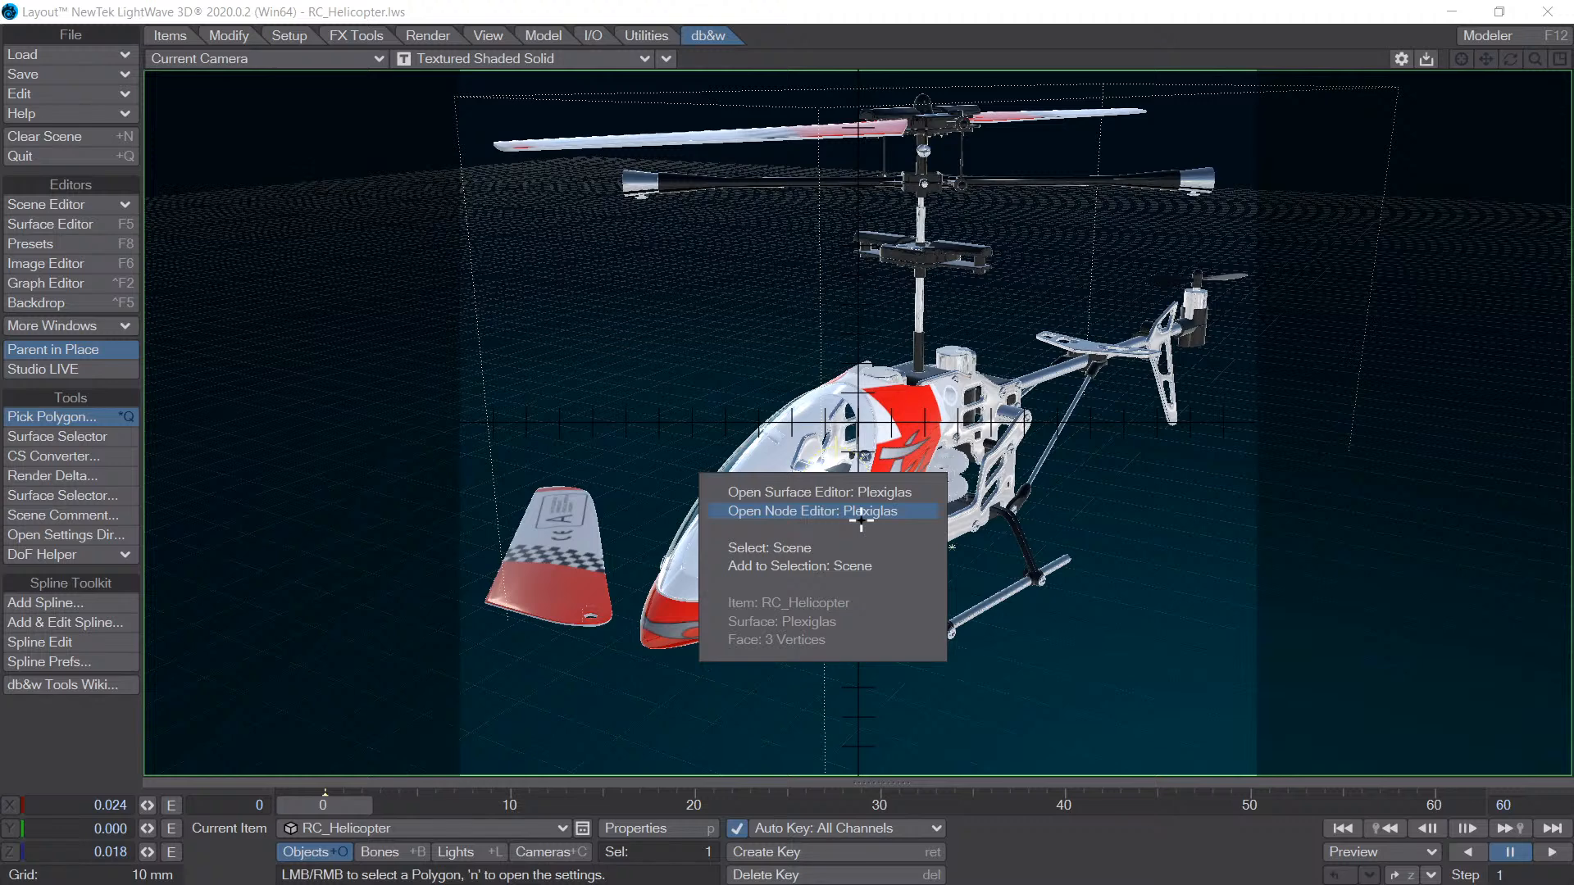
left_click(902, 455)
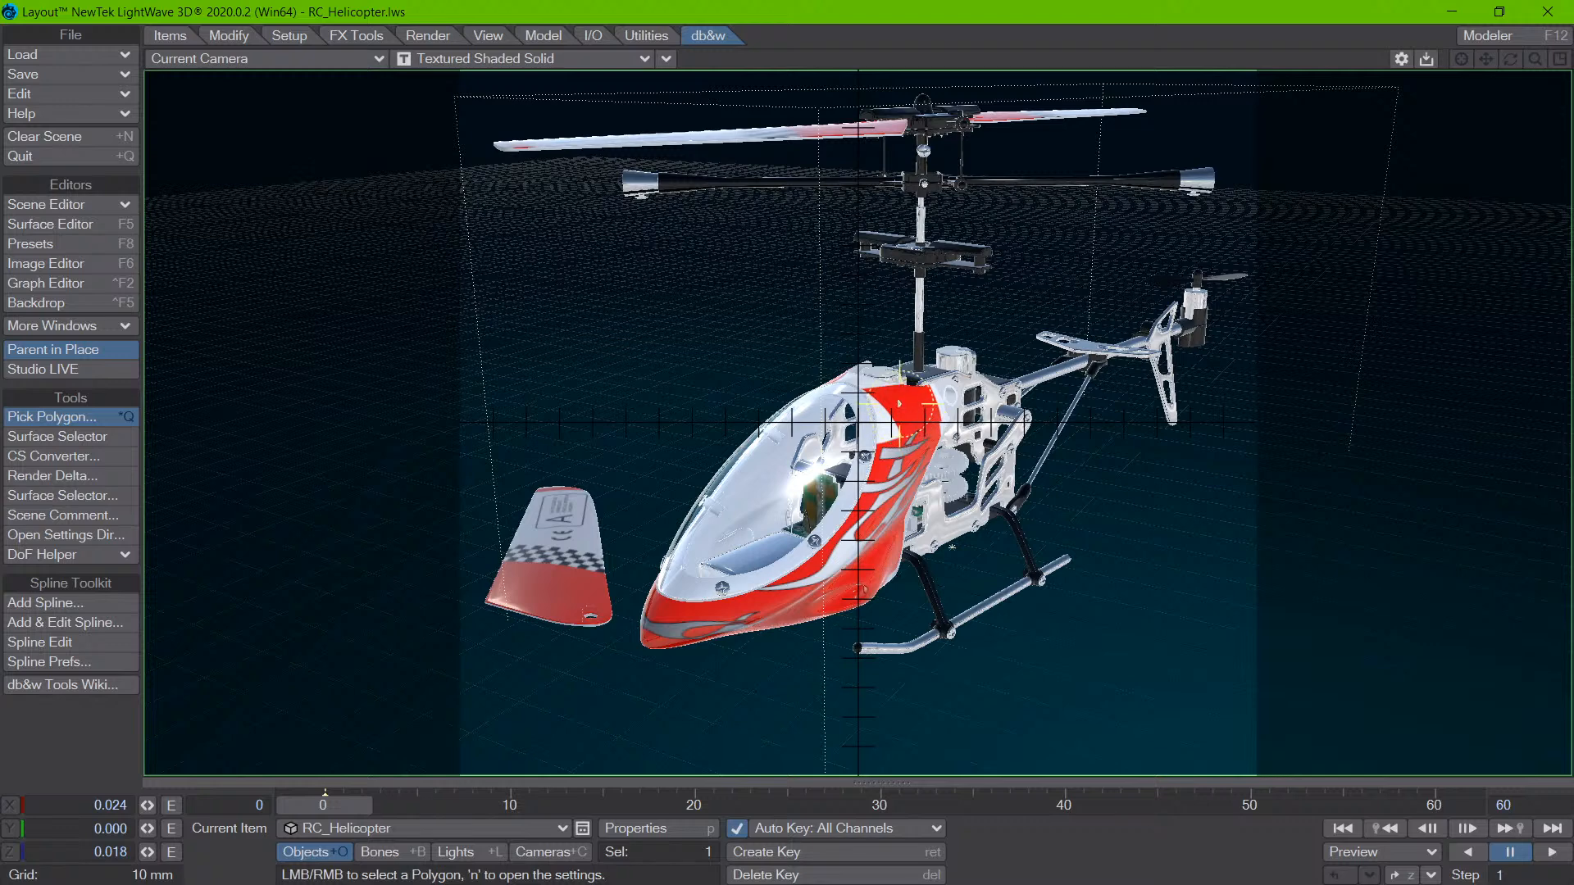
right_click(930, 416)
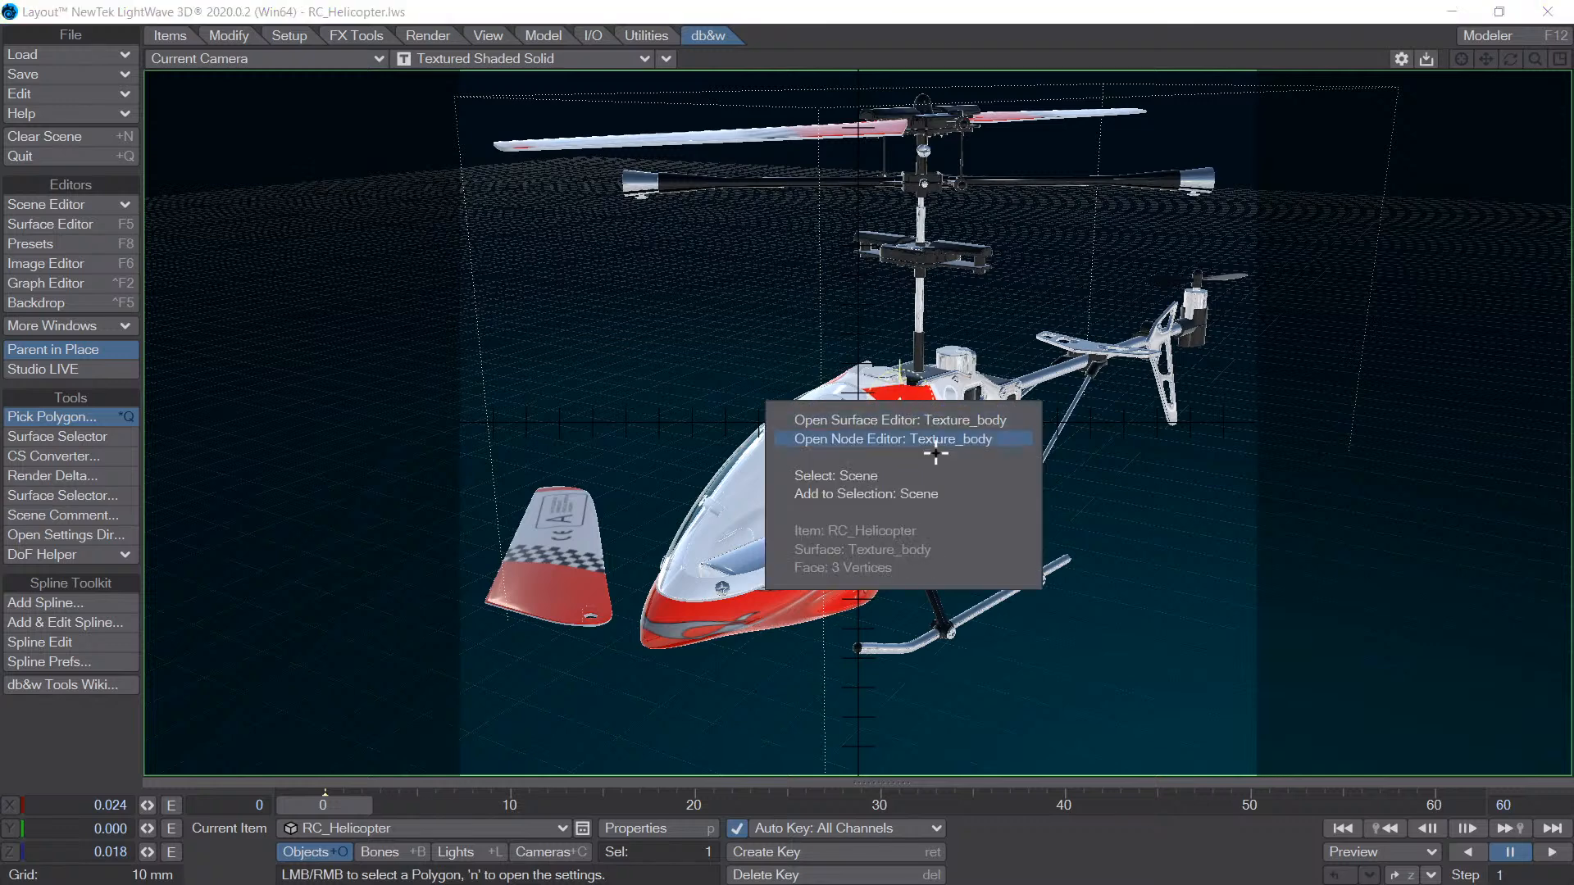
left_click(897, 380)
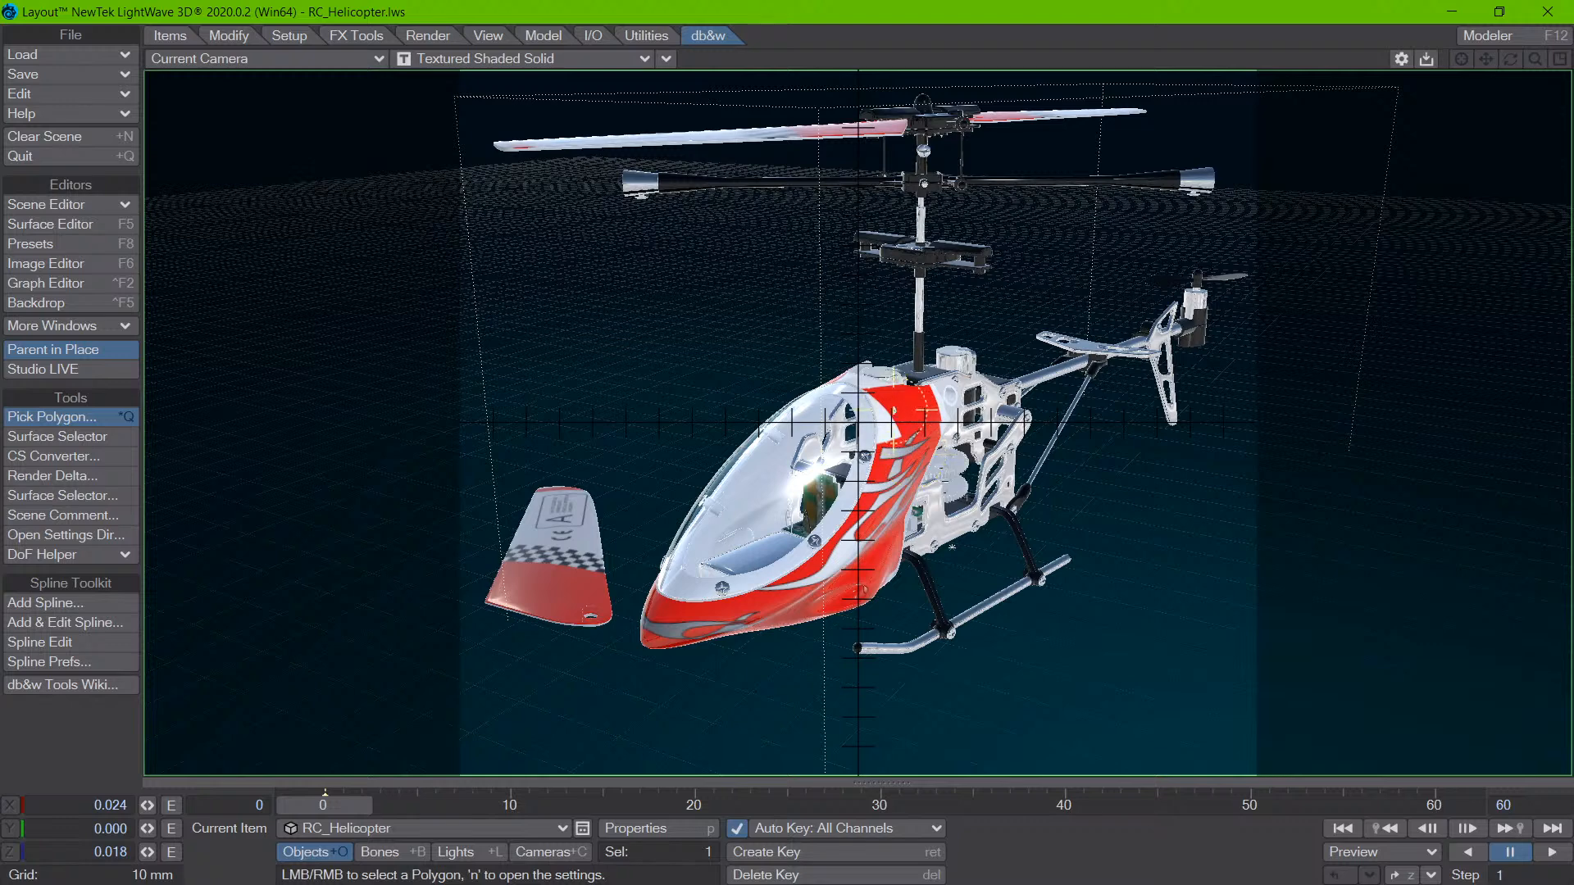
right_click(898, 392)
right_click(910, 471)
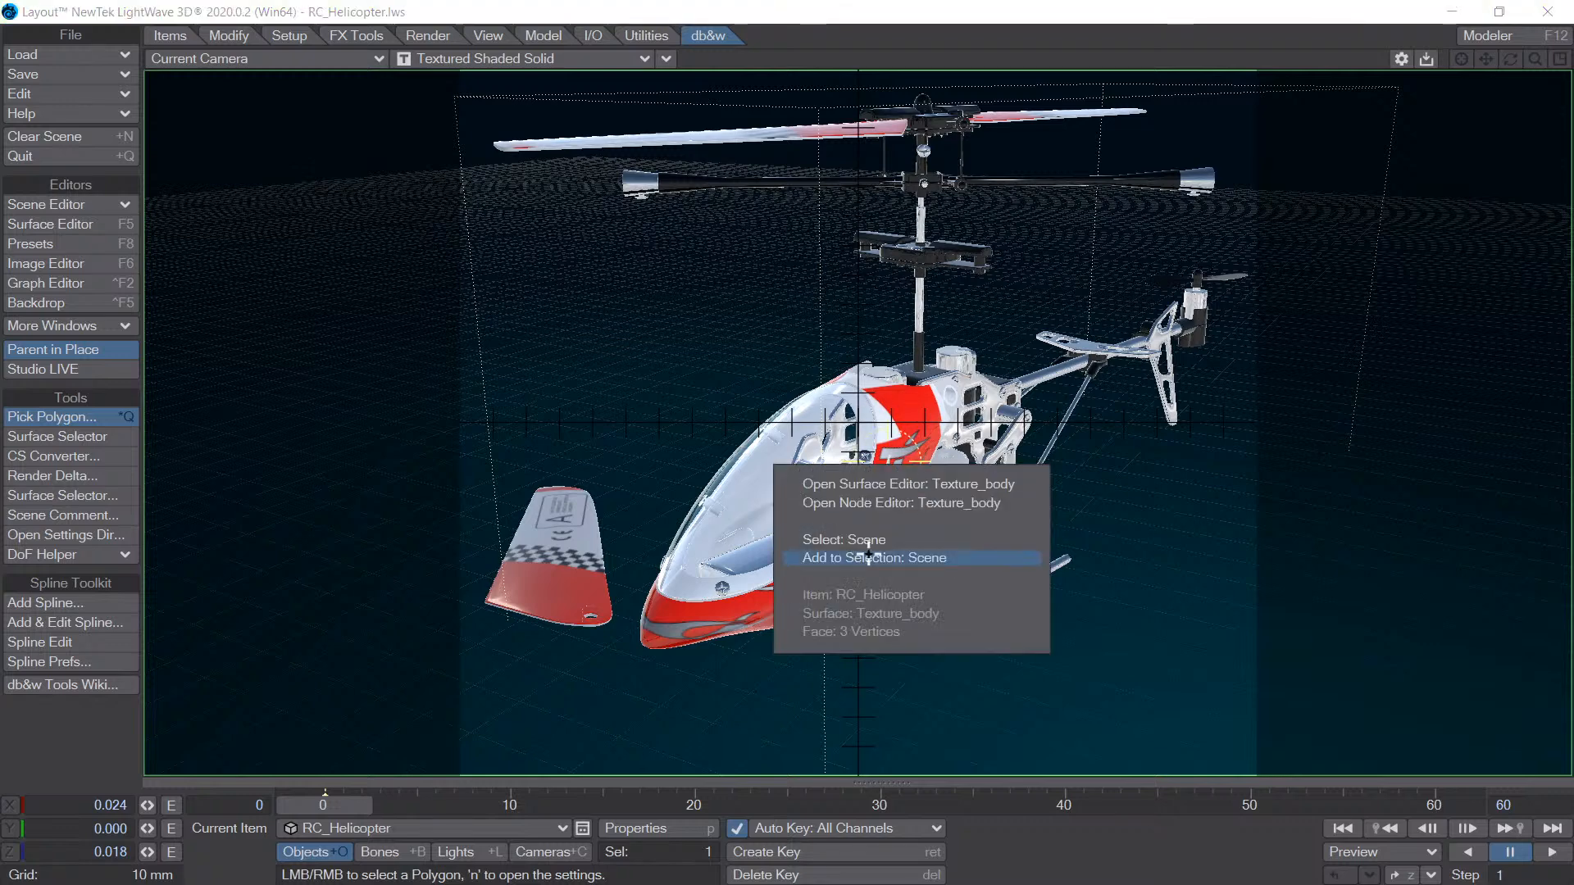
left_click(892, 411)
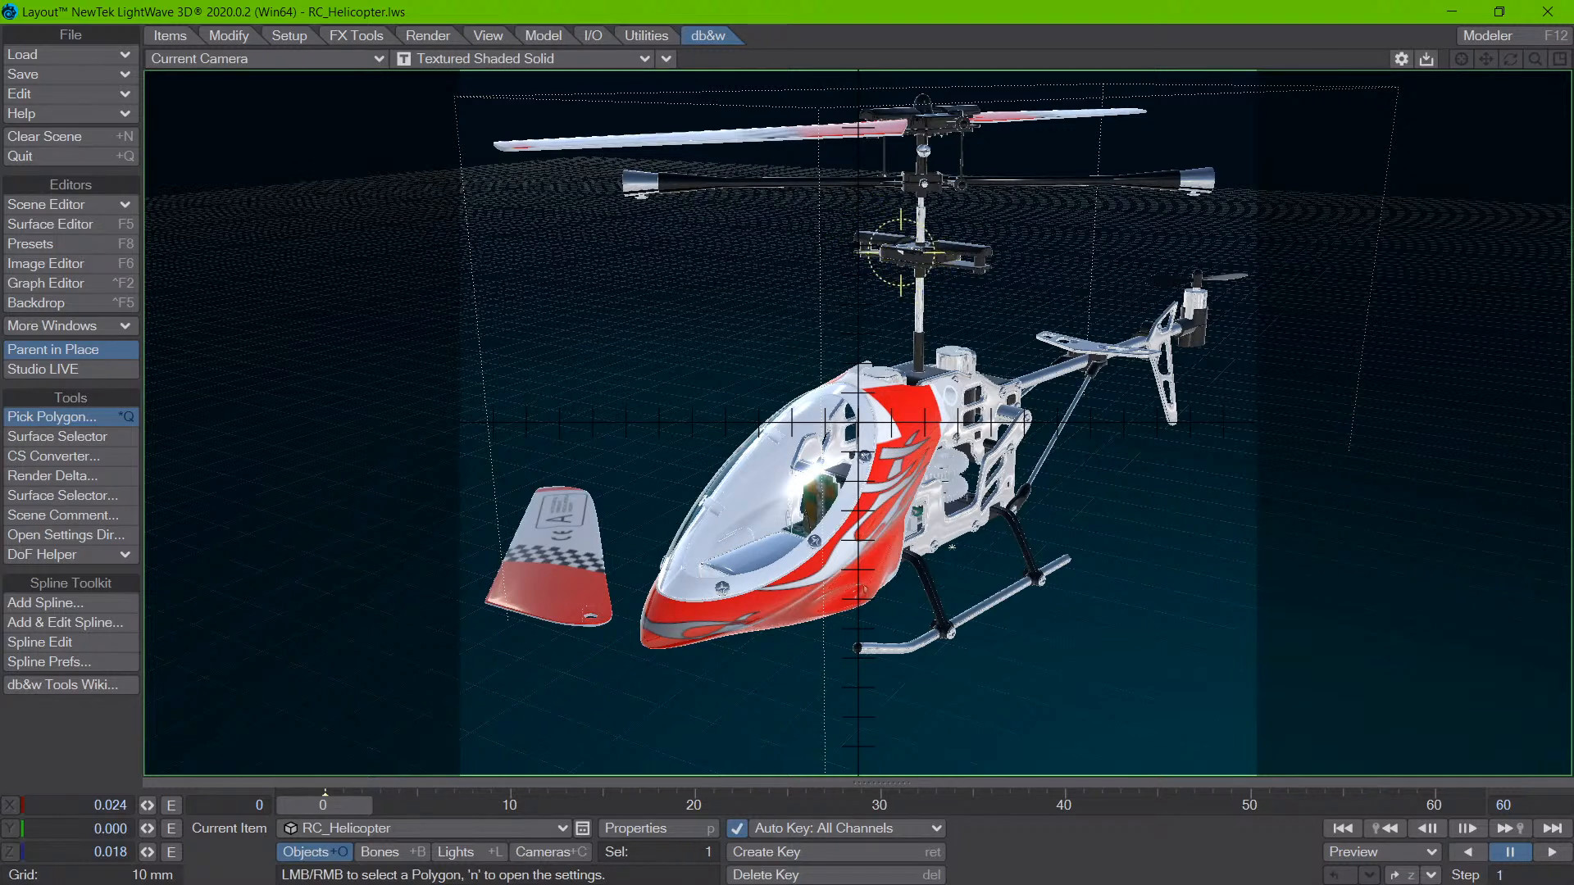
- Sweep the picker over the large backdrop polygons behind the helicopter and rotor to examine their preselection highlight
left_click(860, 275)
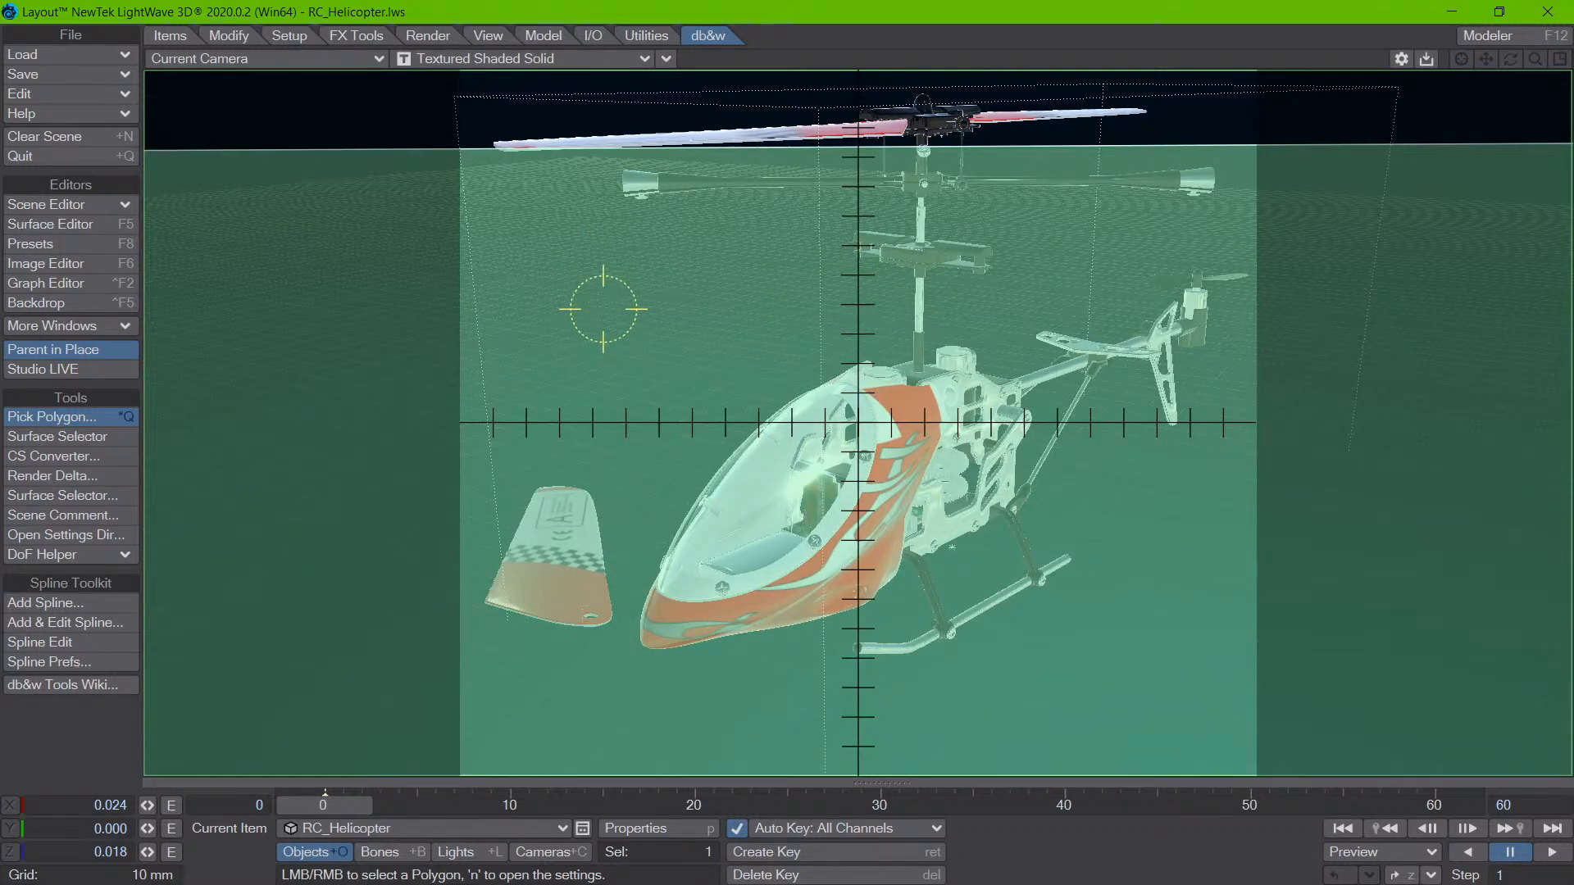
left_click(496, 123)
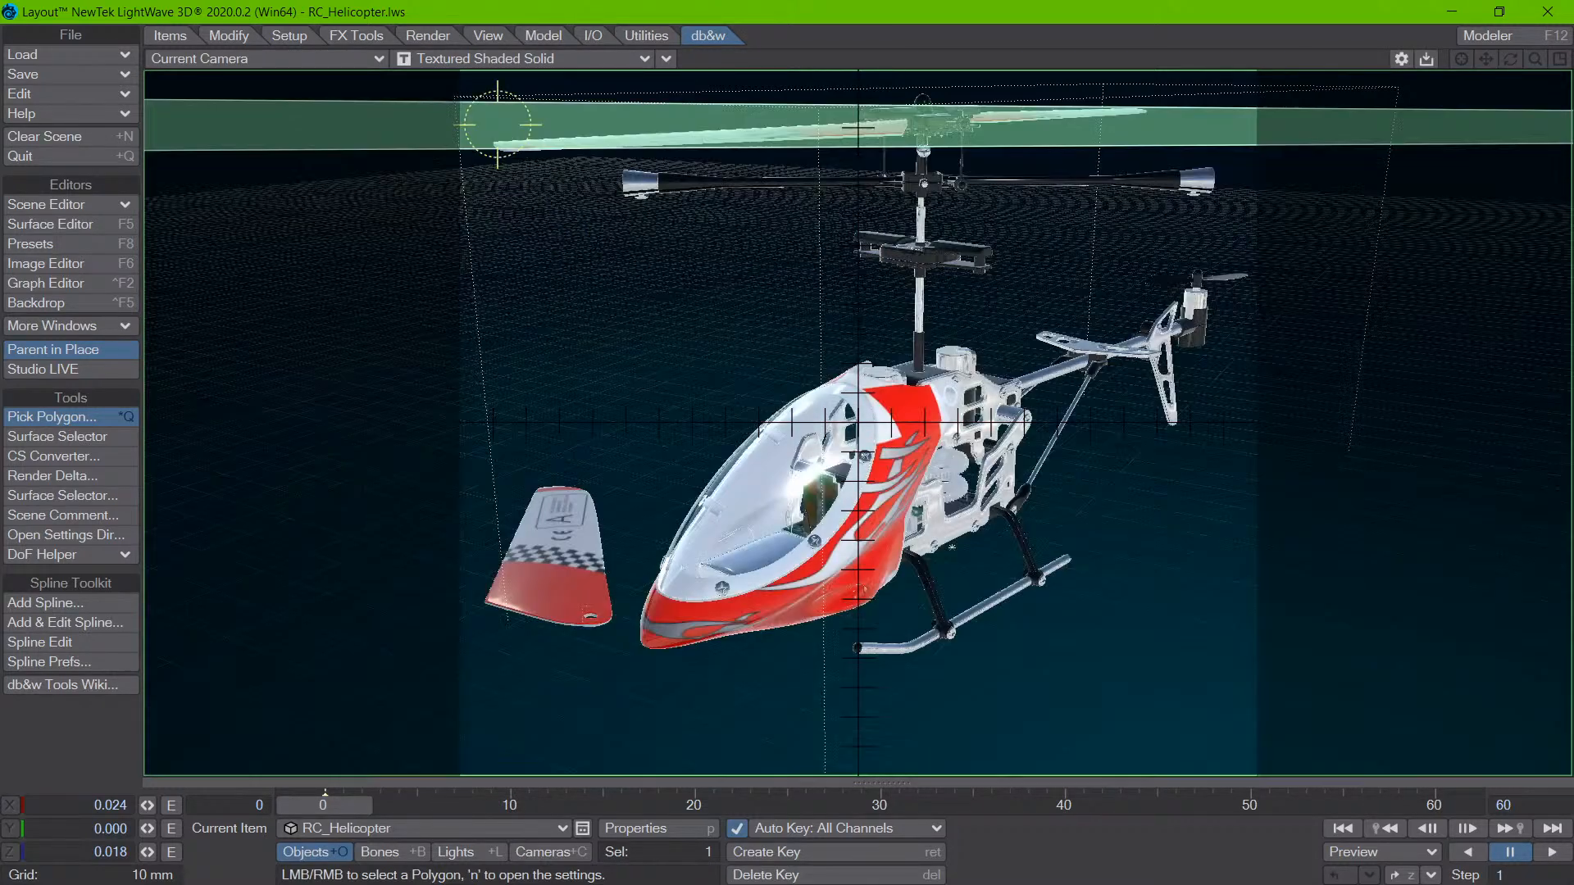
mouse_move(496, 120)
left_mouse_down()
mouse_move(489, 80)
mouse_move(496, 205)
mouse_move(656, 344)
mouse_move(755, 392)
mouse_move(668, 365)
mouse_move(608, 401)
mouse_move(653, 544)
mouse_move(599, 591)
mouse_move(645, 497)
mouse_move(619, 582)
mouse_move(594, 584)
mouse_move(565, 545)
mouse_move(577, 566)
mouse_move(642, 515)
mouse_move(632, 543)
mouse_move(562, 511)
mouse_move(560, 524)
mouse_move(630, 530)
mouse_move(625, 586)
mouse_move(628, 561)
left_mouse_up()
- Pick around the edge of the foreground blade to compare the options for the Scene backdrop and RC_Helicopter_Blade (3)
left_click(556, 495)
right_click(629, 564)
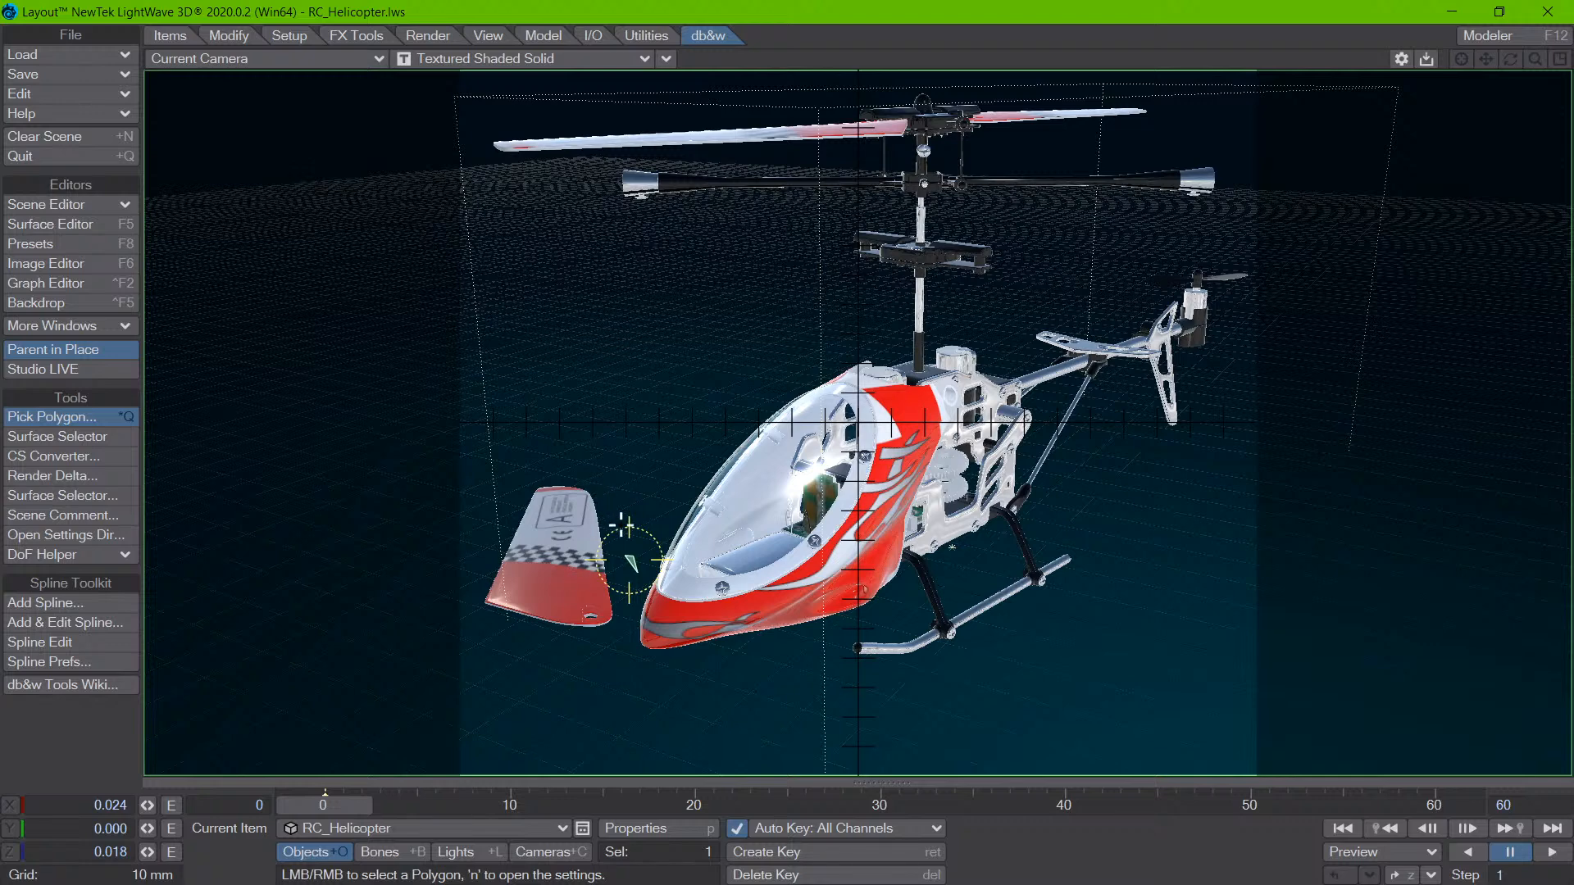
right_click(551, 573)
right_click(633, 519)
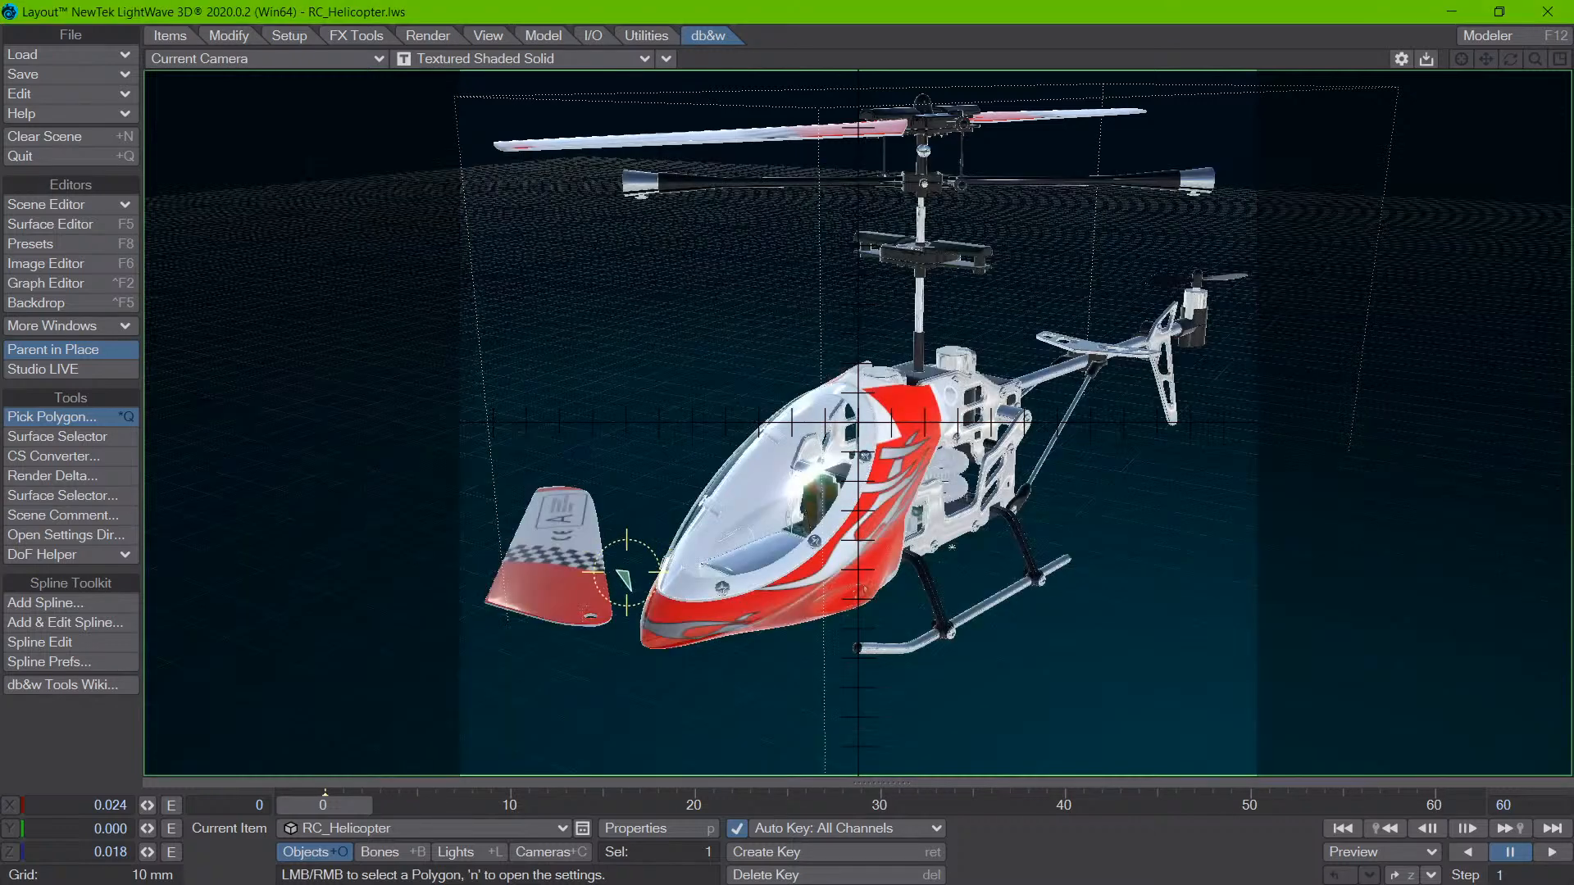
right_click(625, 570)
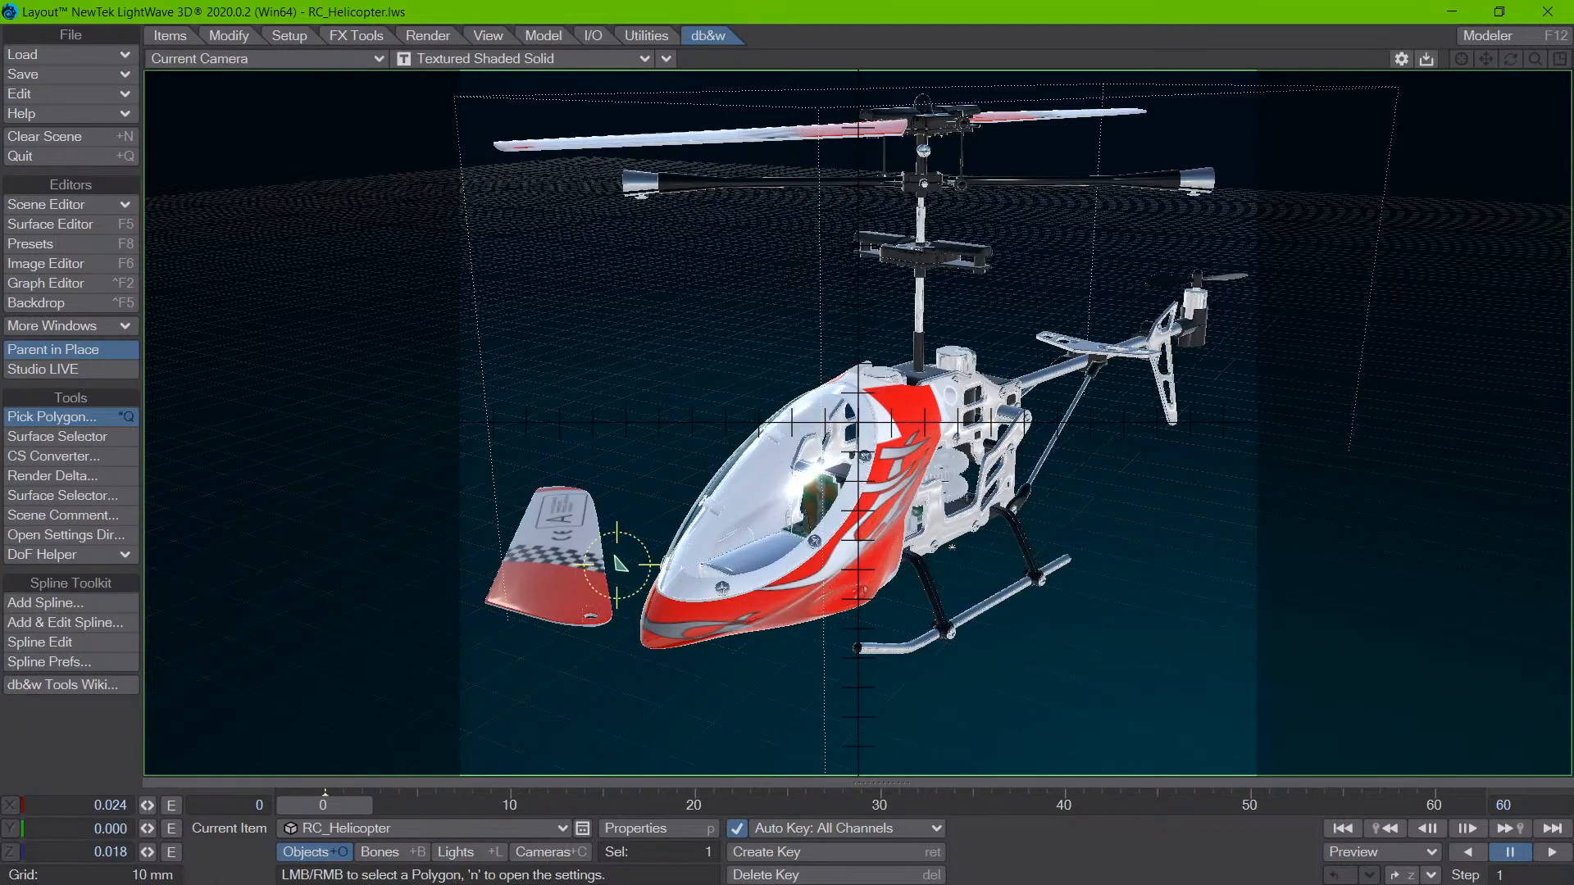
left_click(618, 565)
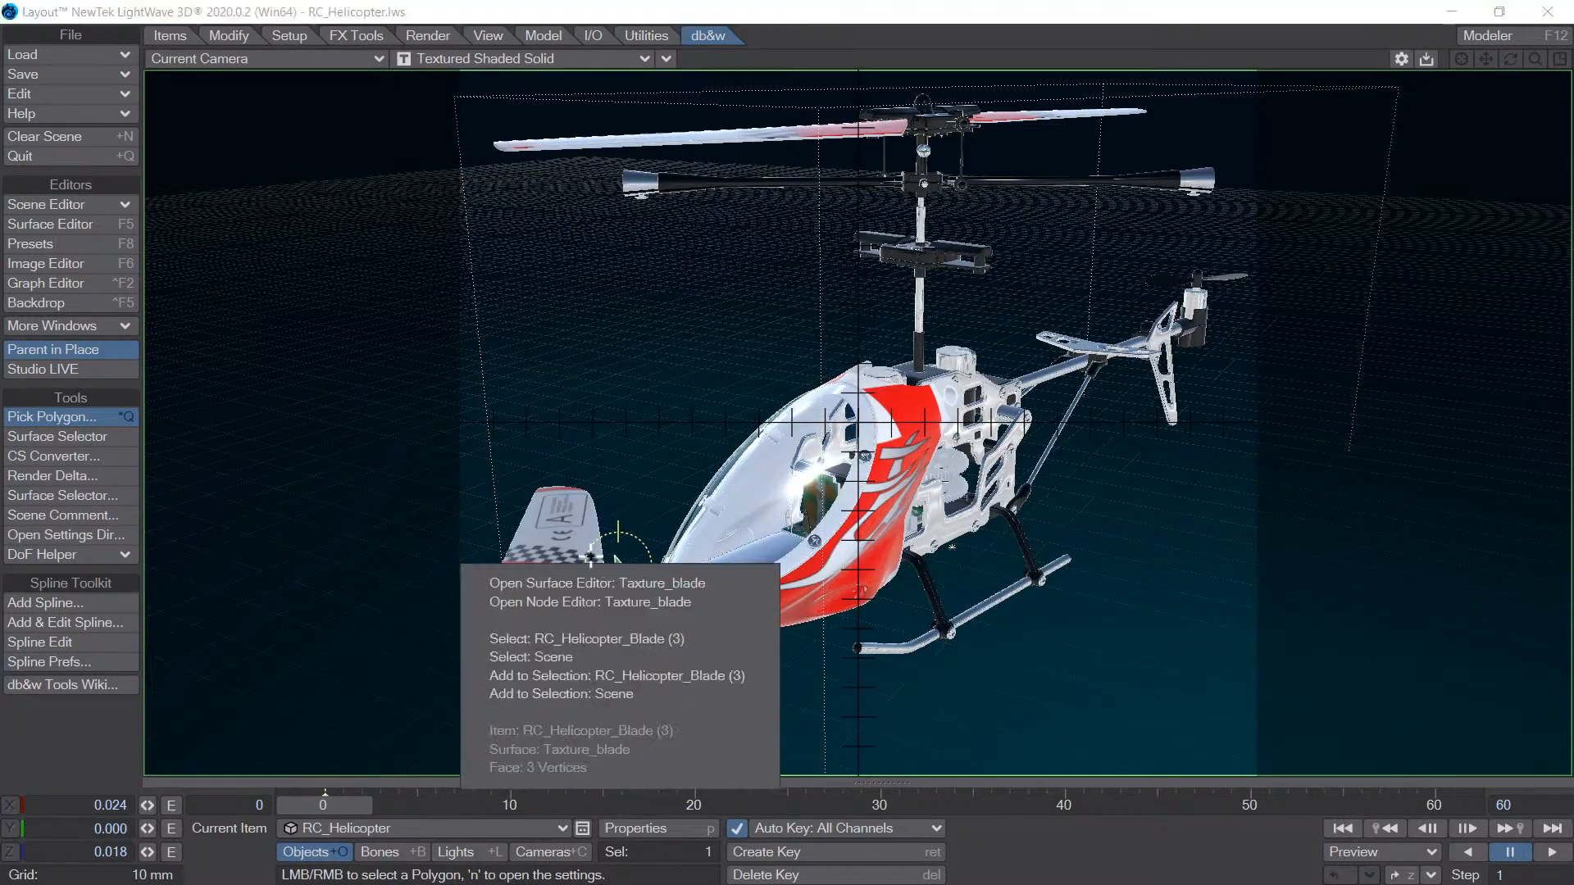
left_click(600, 531)
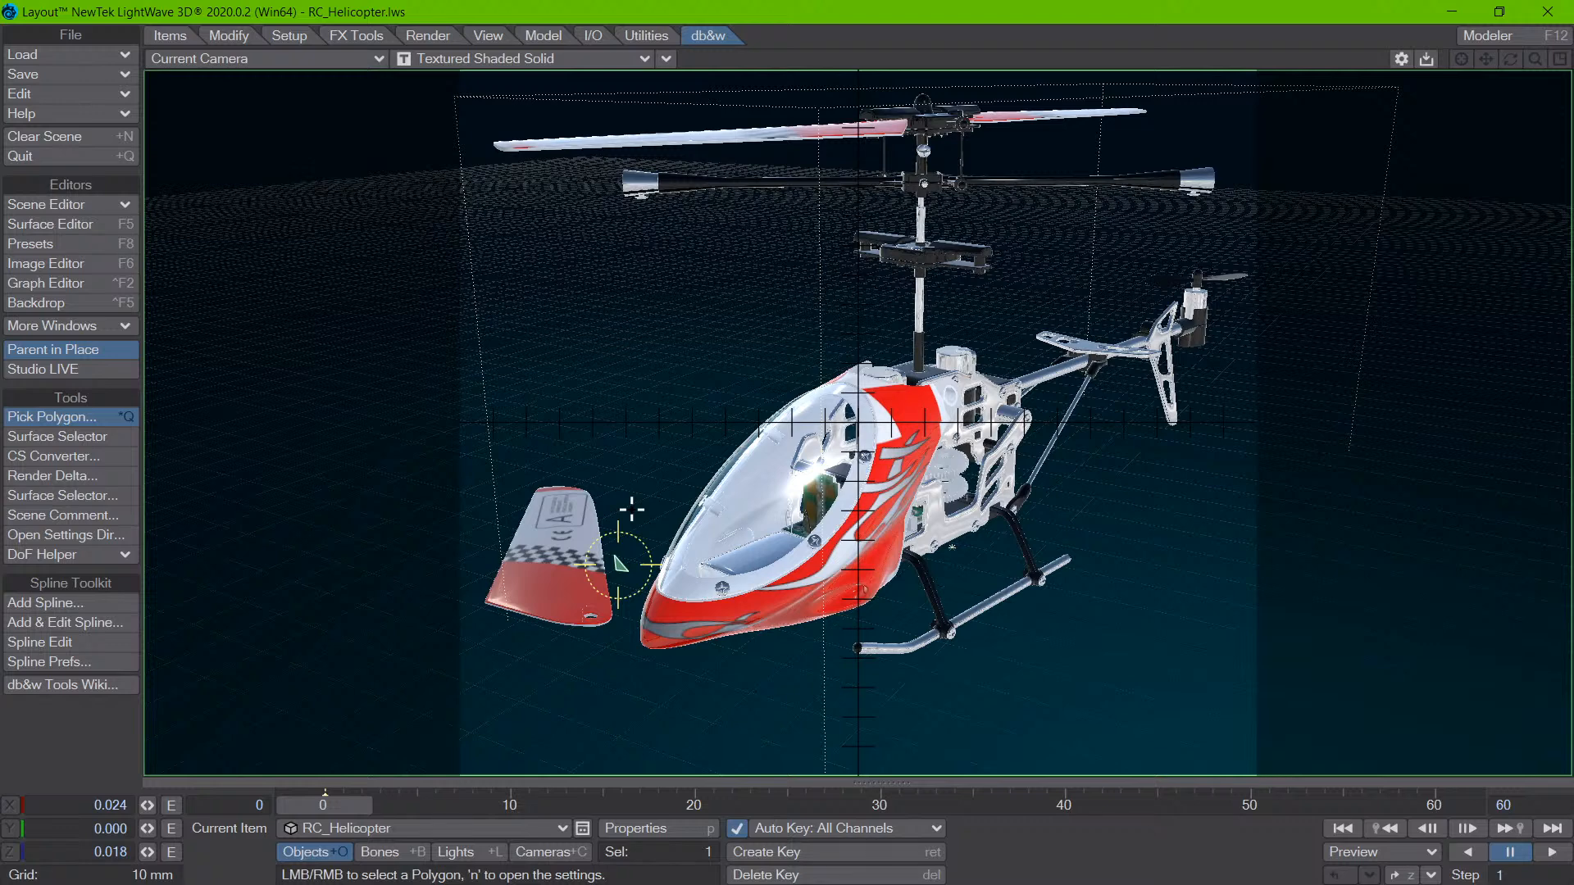
- Pick the Plexiglas canopy and the backdrop beside it to examine which items behind the glass can be selected
right_click(777, 492)
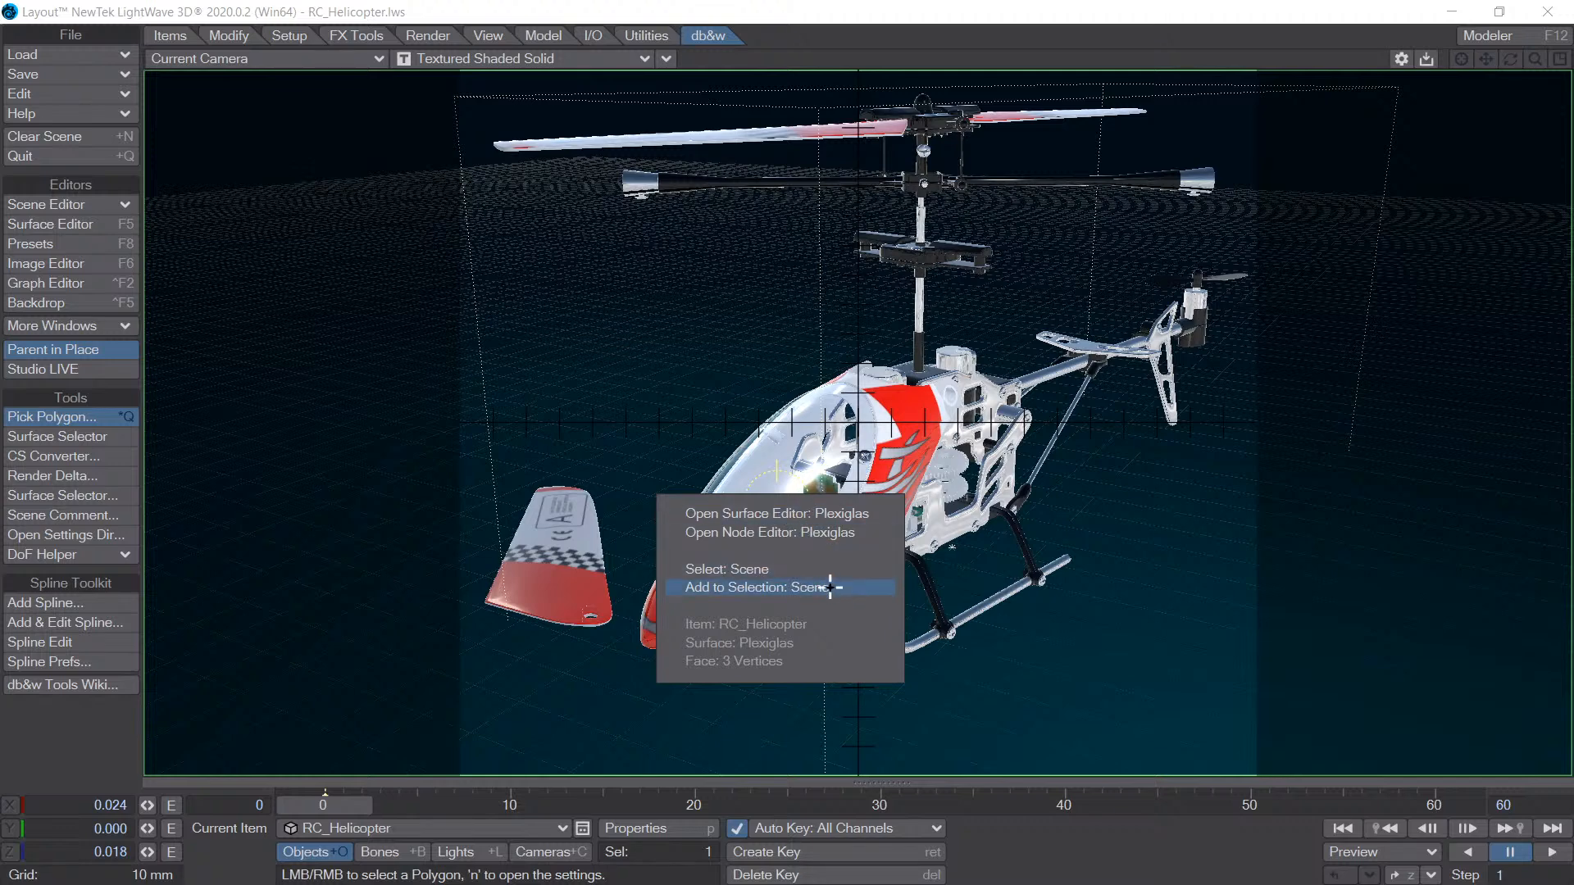
left_click(730, 429)
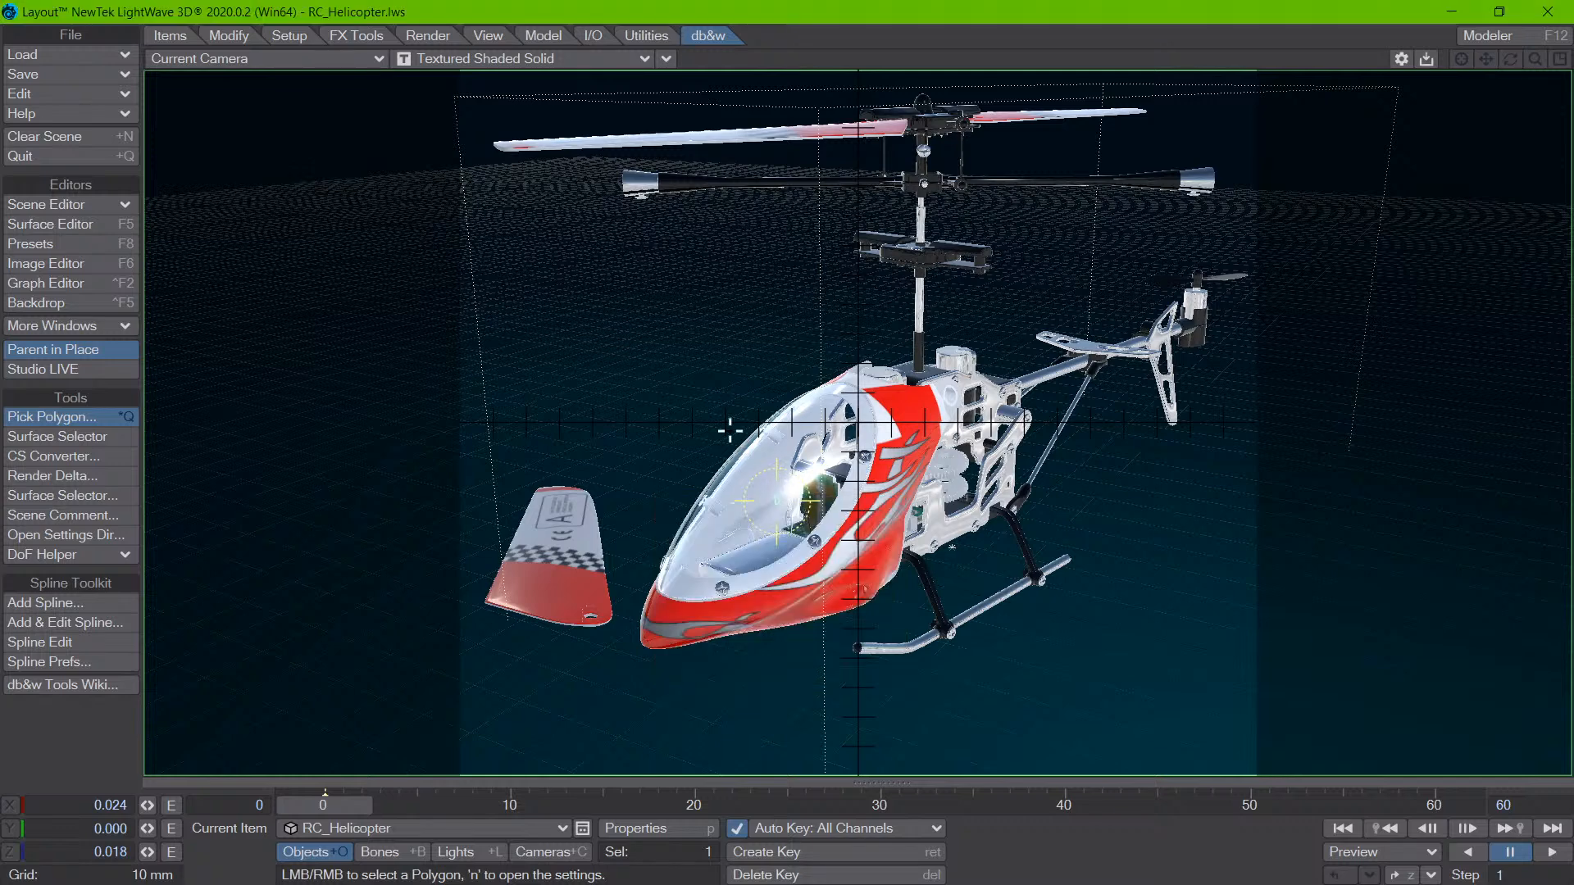
right_click(699, 413)
left_click(706, 433)
left_click(614, 359)
left_click(567, 285)
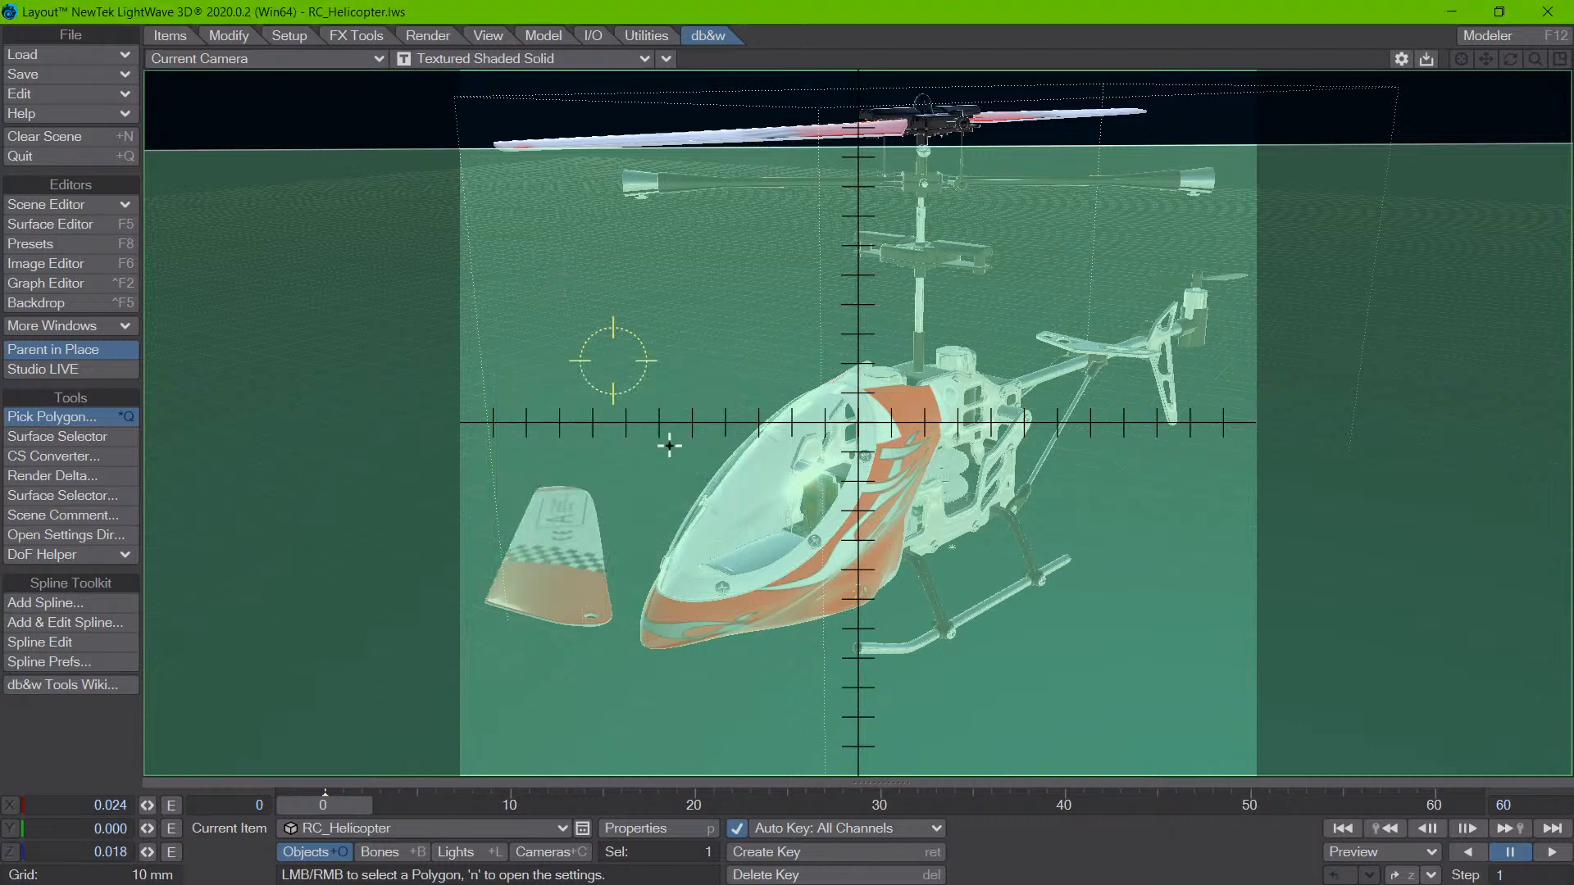
left_click(814, 489)
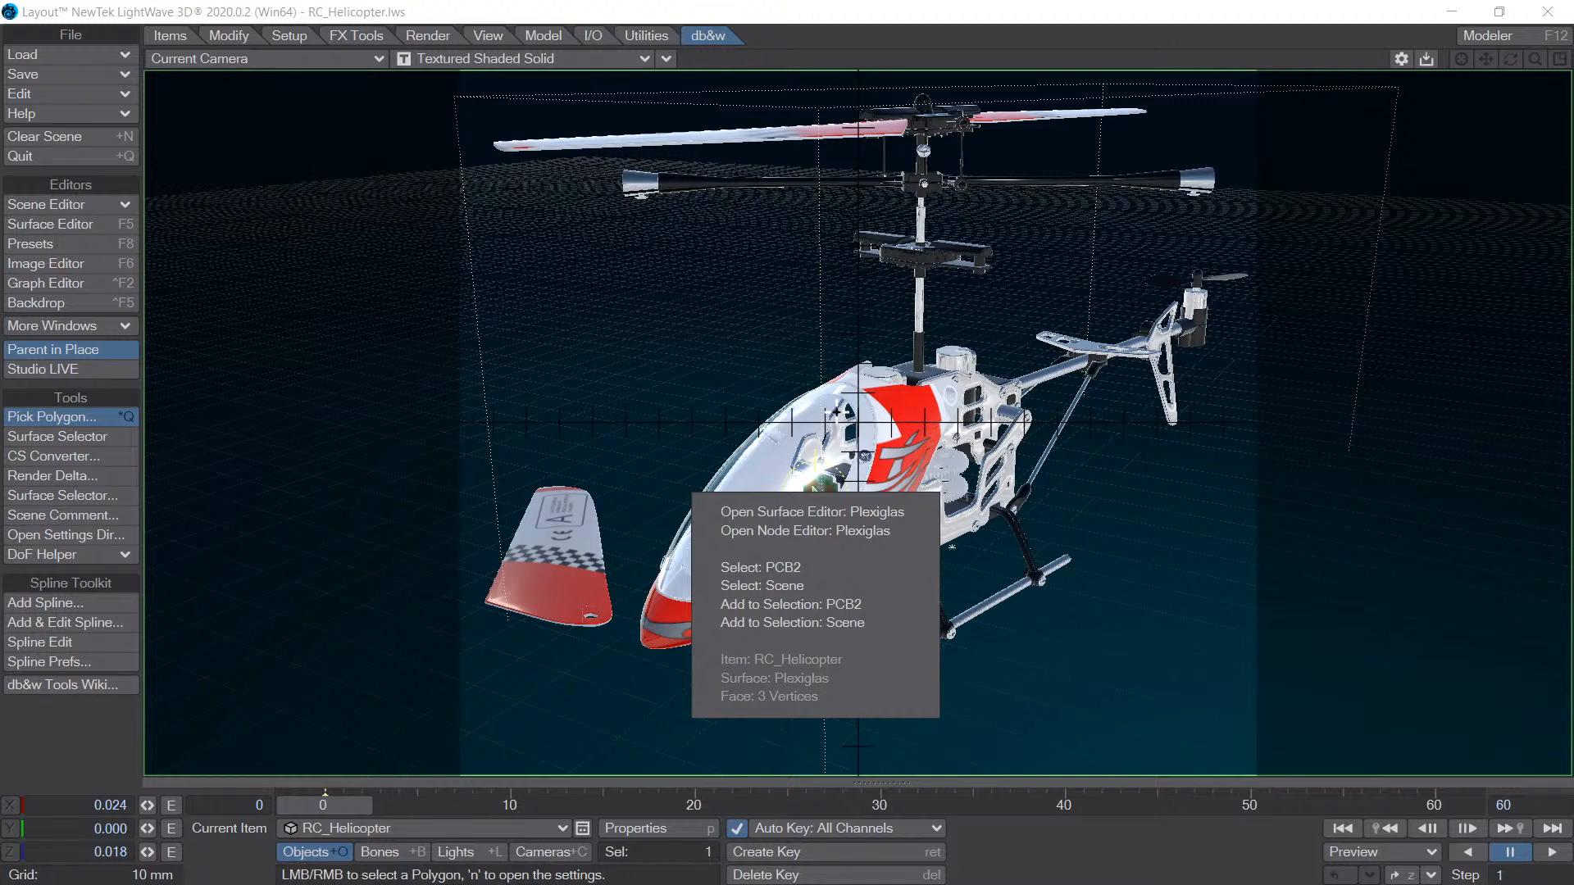
- Pick the red Texture_body stripes beside the canopy to examine the surface and item options offered there
left_click(963, 54)
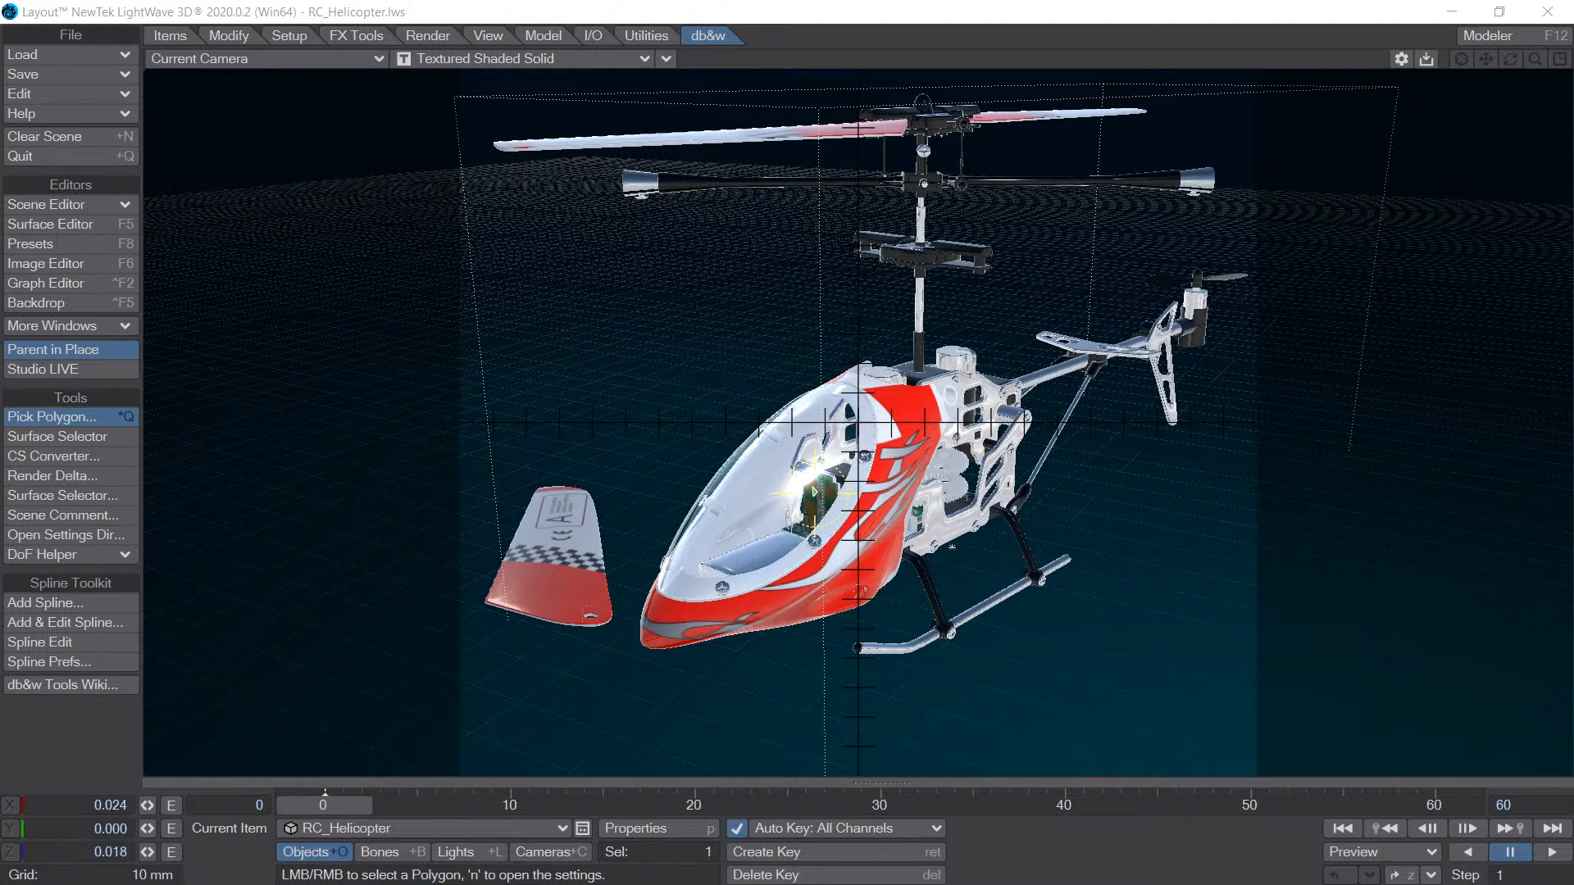
left_click(1120, 863)
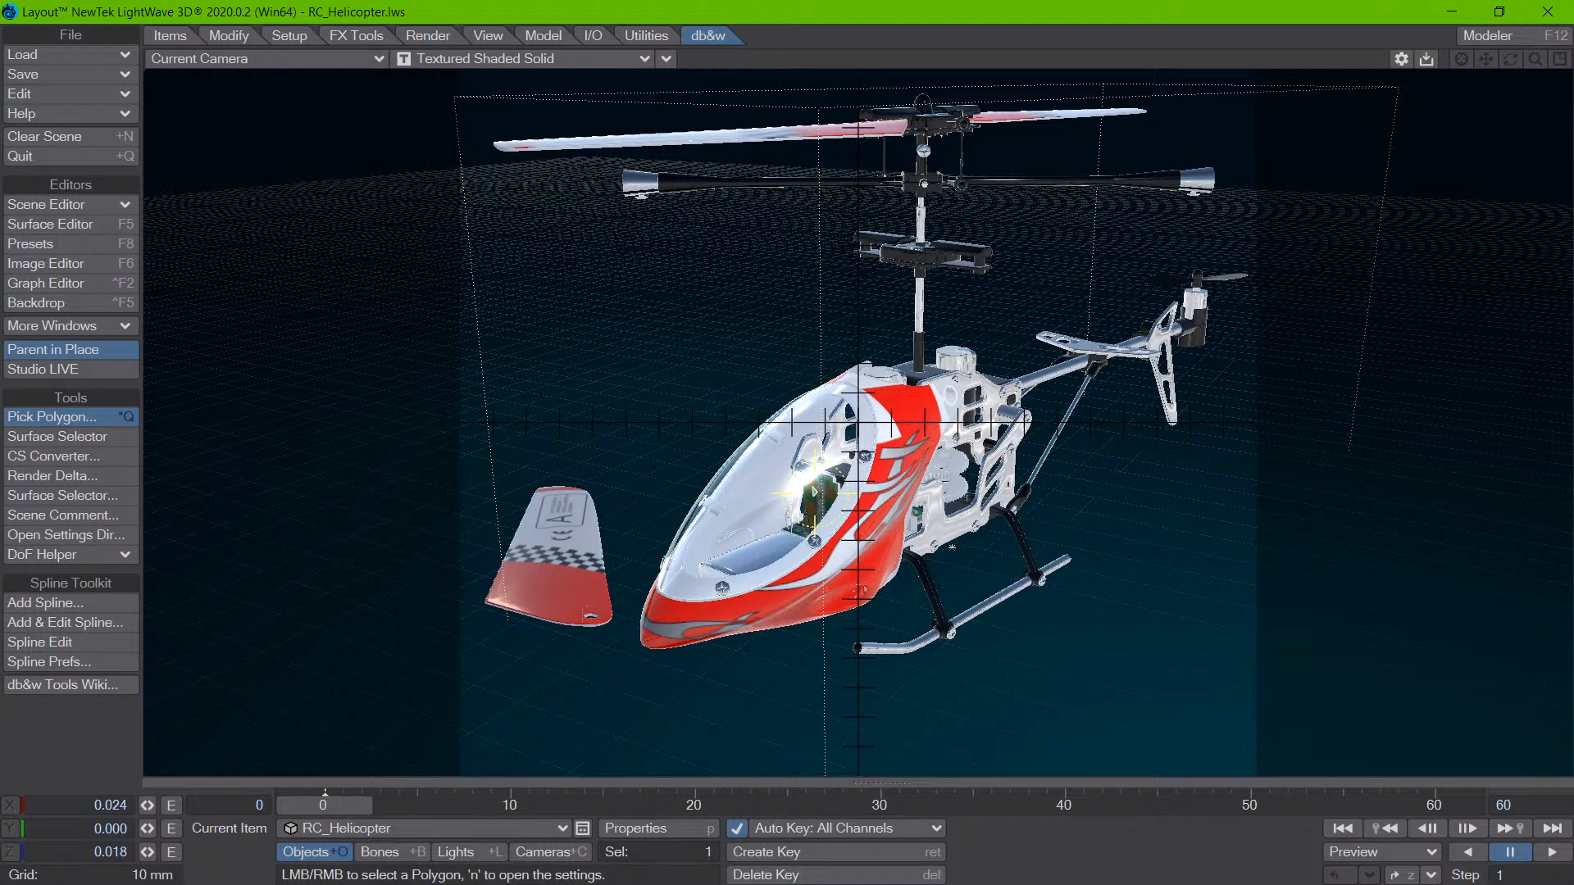
left_click(937, 443)
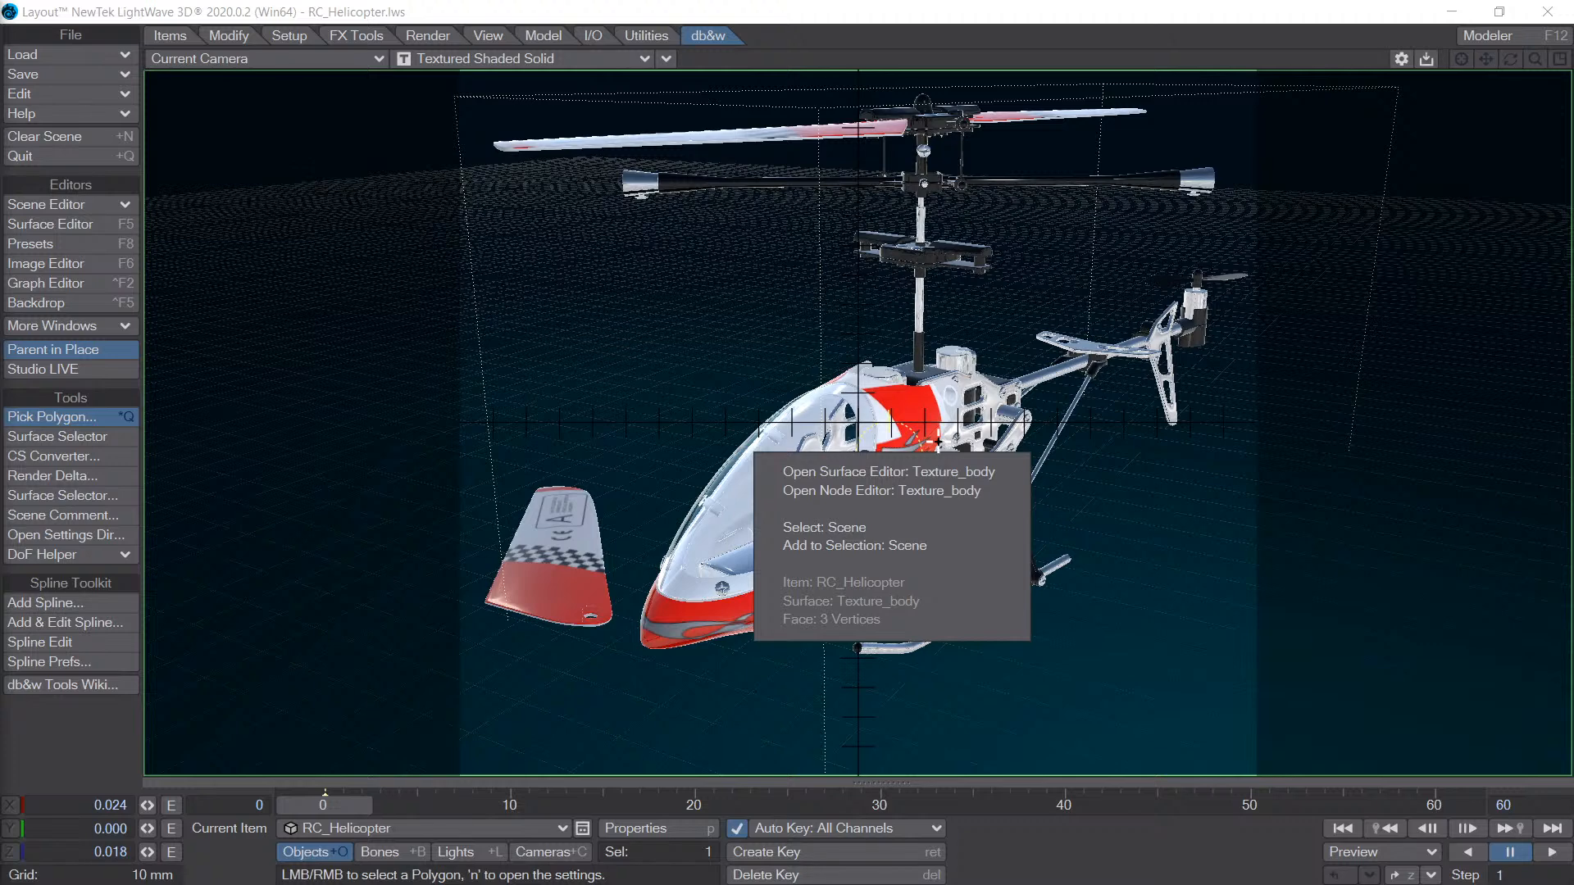
left_click(894, 62)
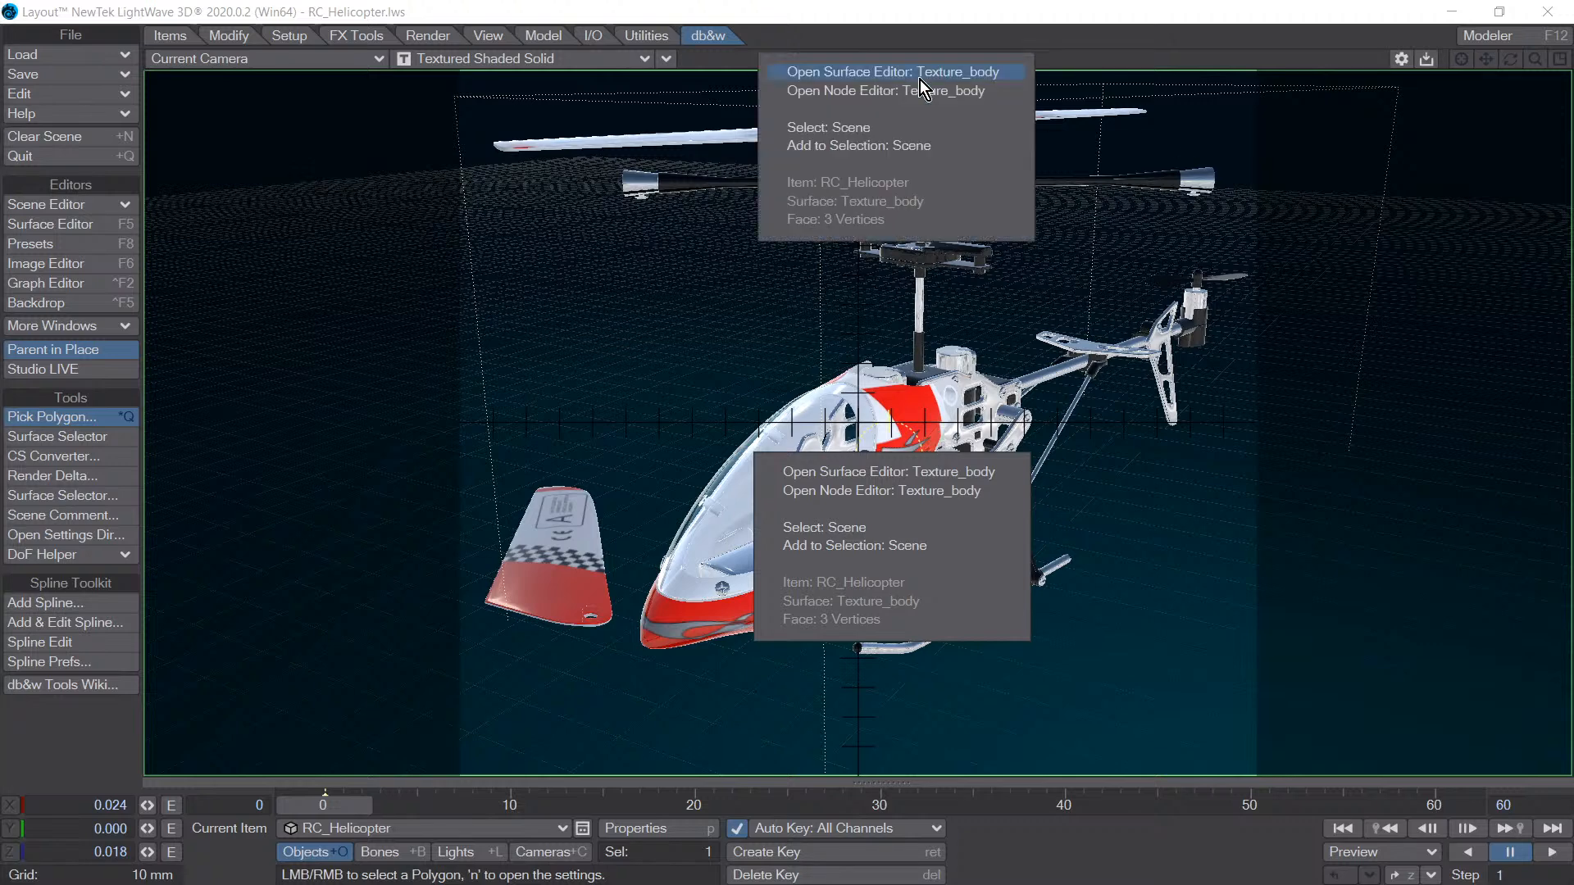
left_click(998, 392)
left_click(910, 588)
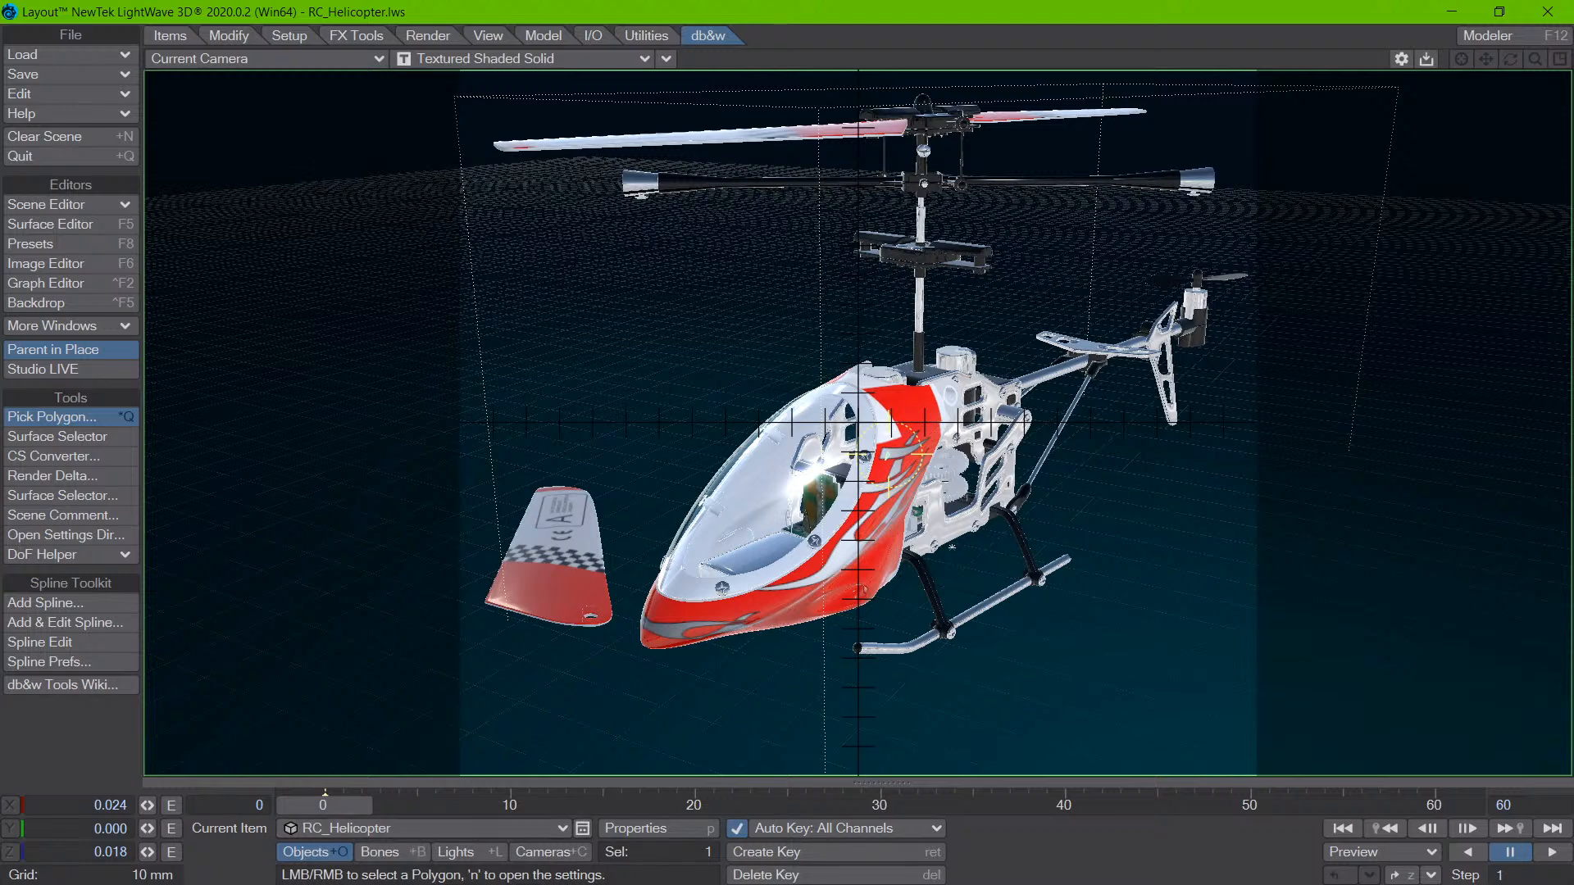
- Check the current camera's Motion Blur and Depth of Field settings in its properties
key("shift+c")
key("p")
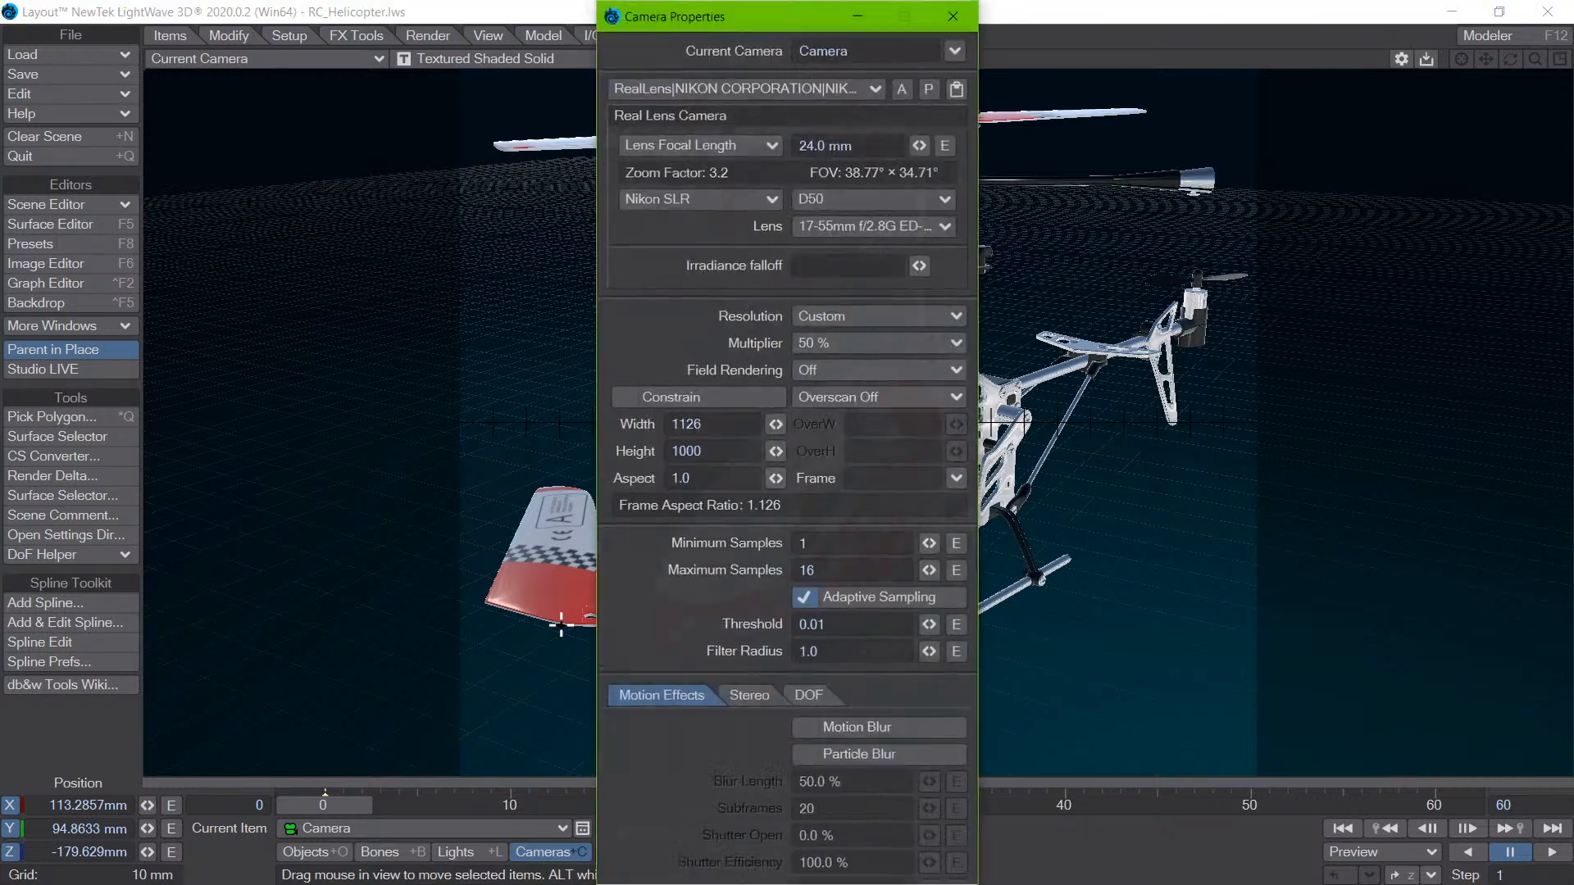
left_click(872, 730)
left_click(889, 730)
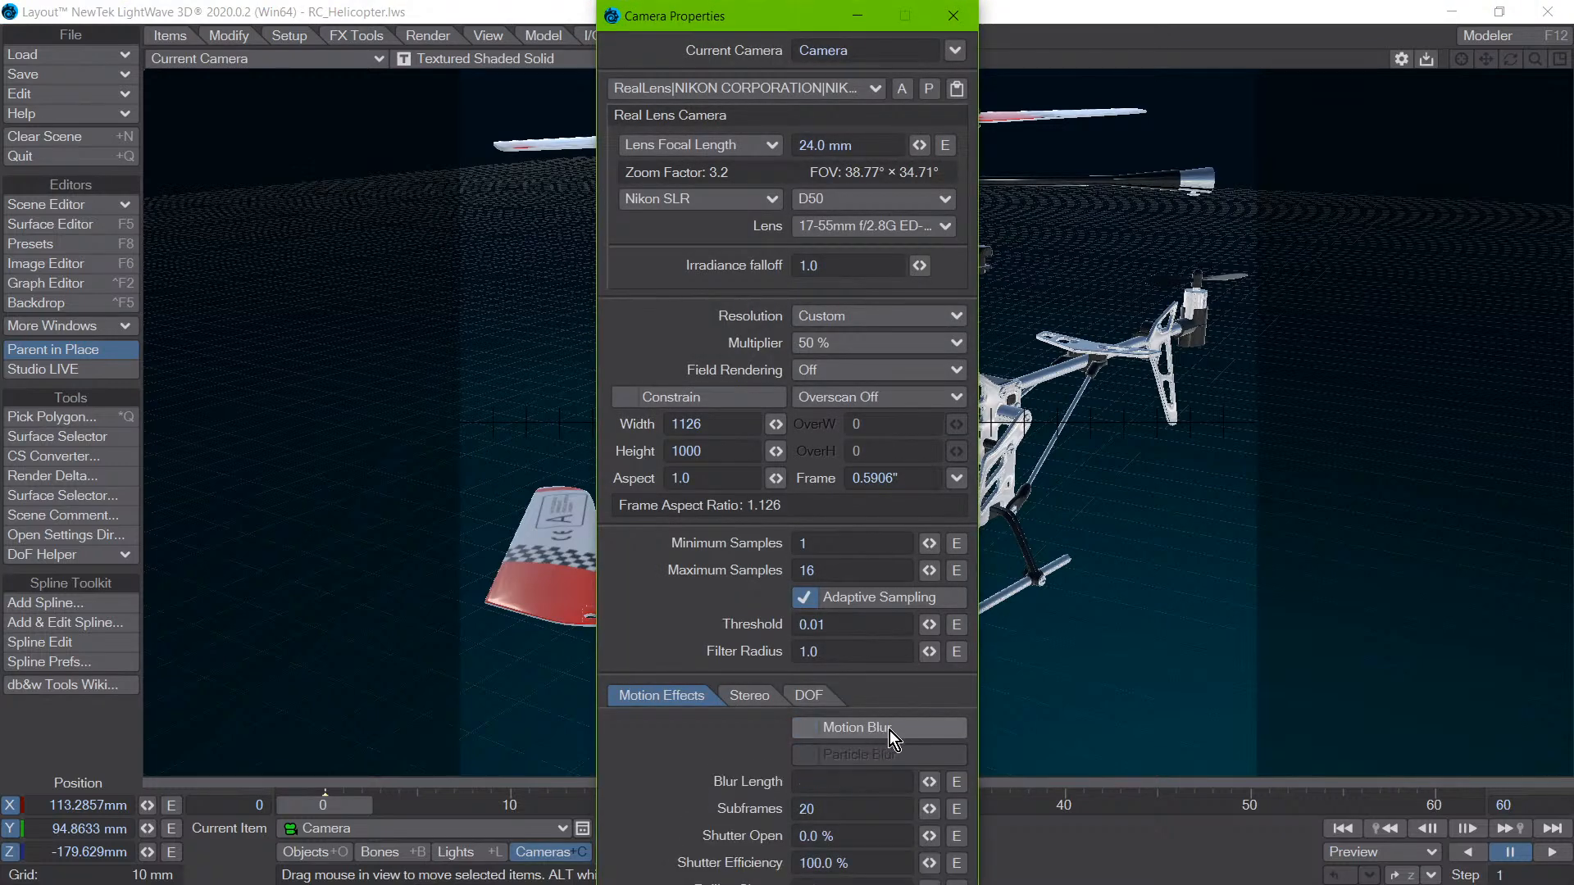
left_click(811, 694)
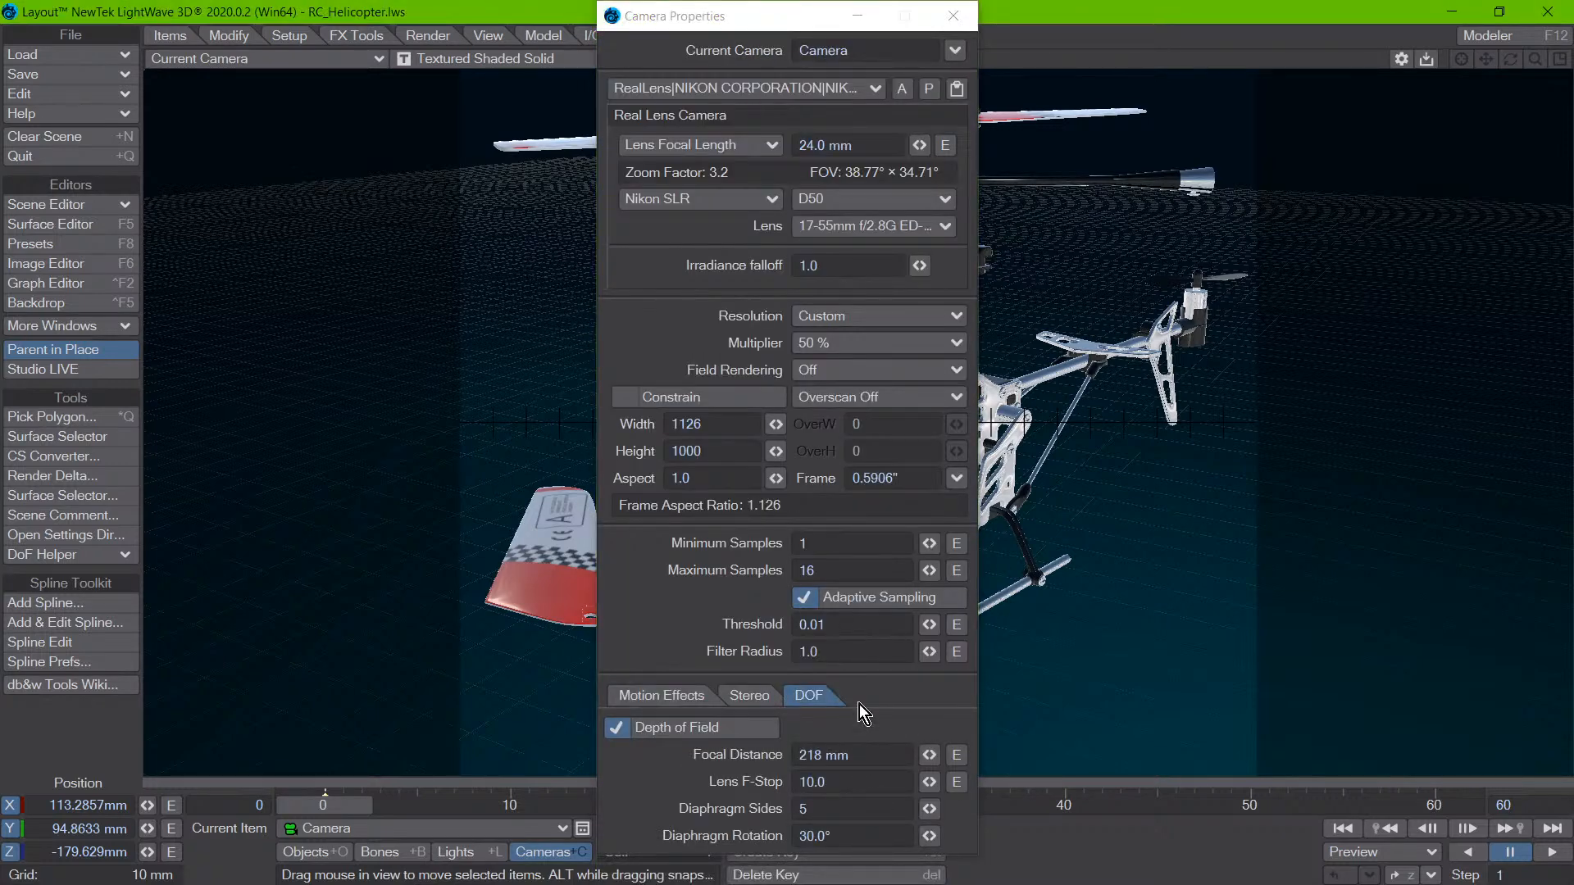
left_click_drag(748, 28, 1086, 884)
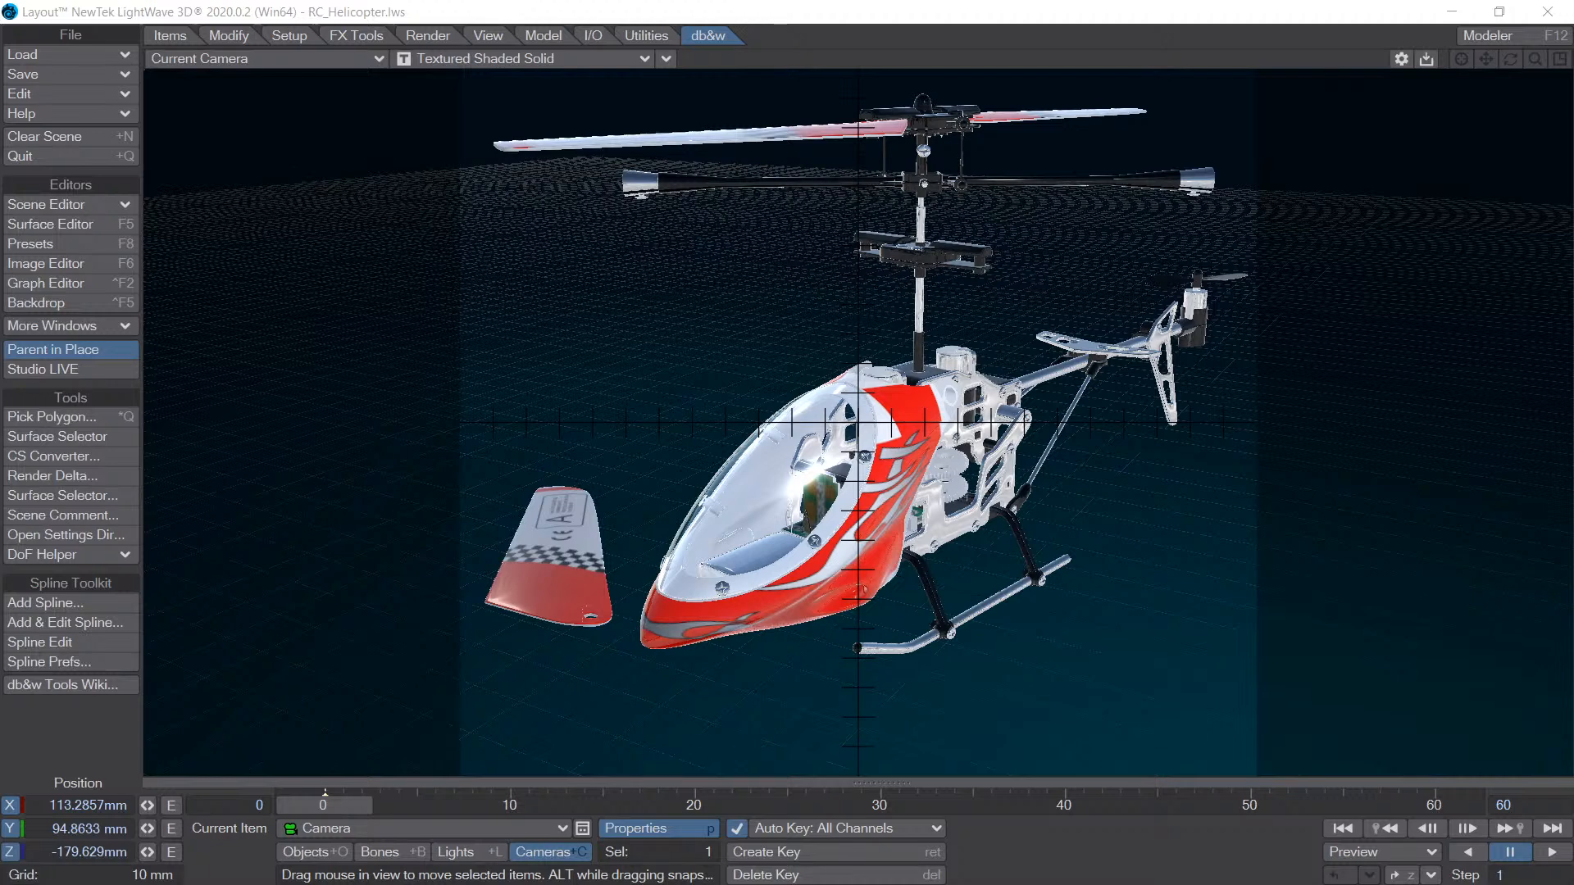
- Enable the DOF/MBlur Preview in the camera view and pick a polygon on the helicopter's blurred red nose
left_click(664, 48)
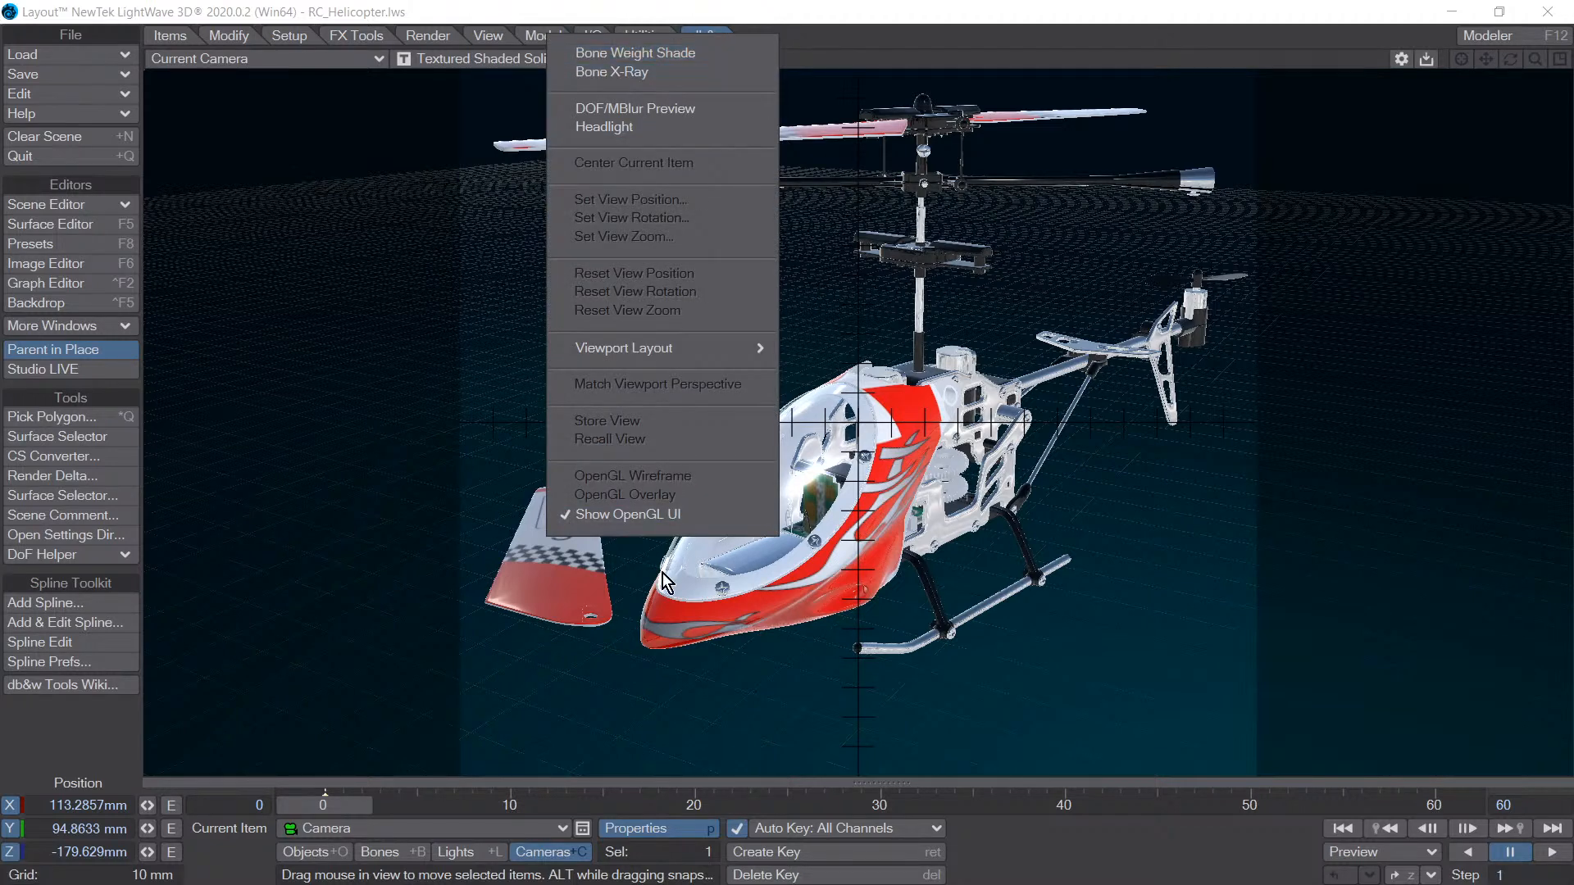
left_click(651, 107)
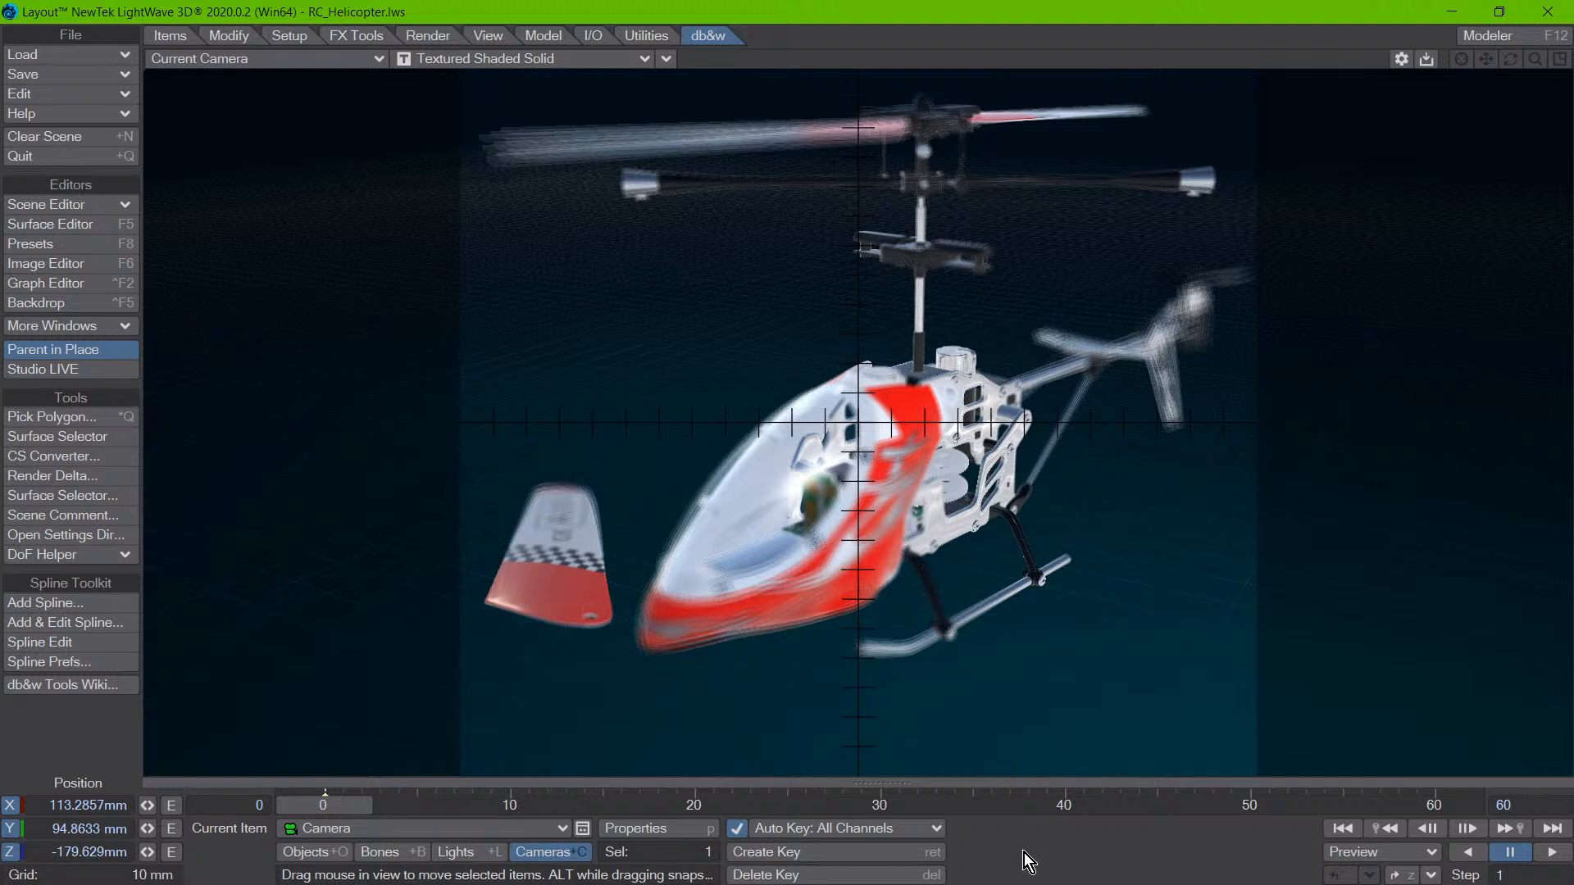
key("ctrl+q")
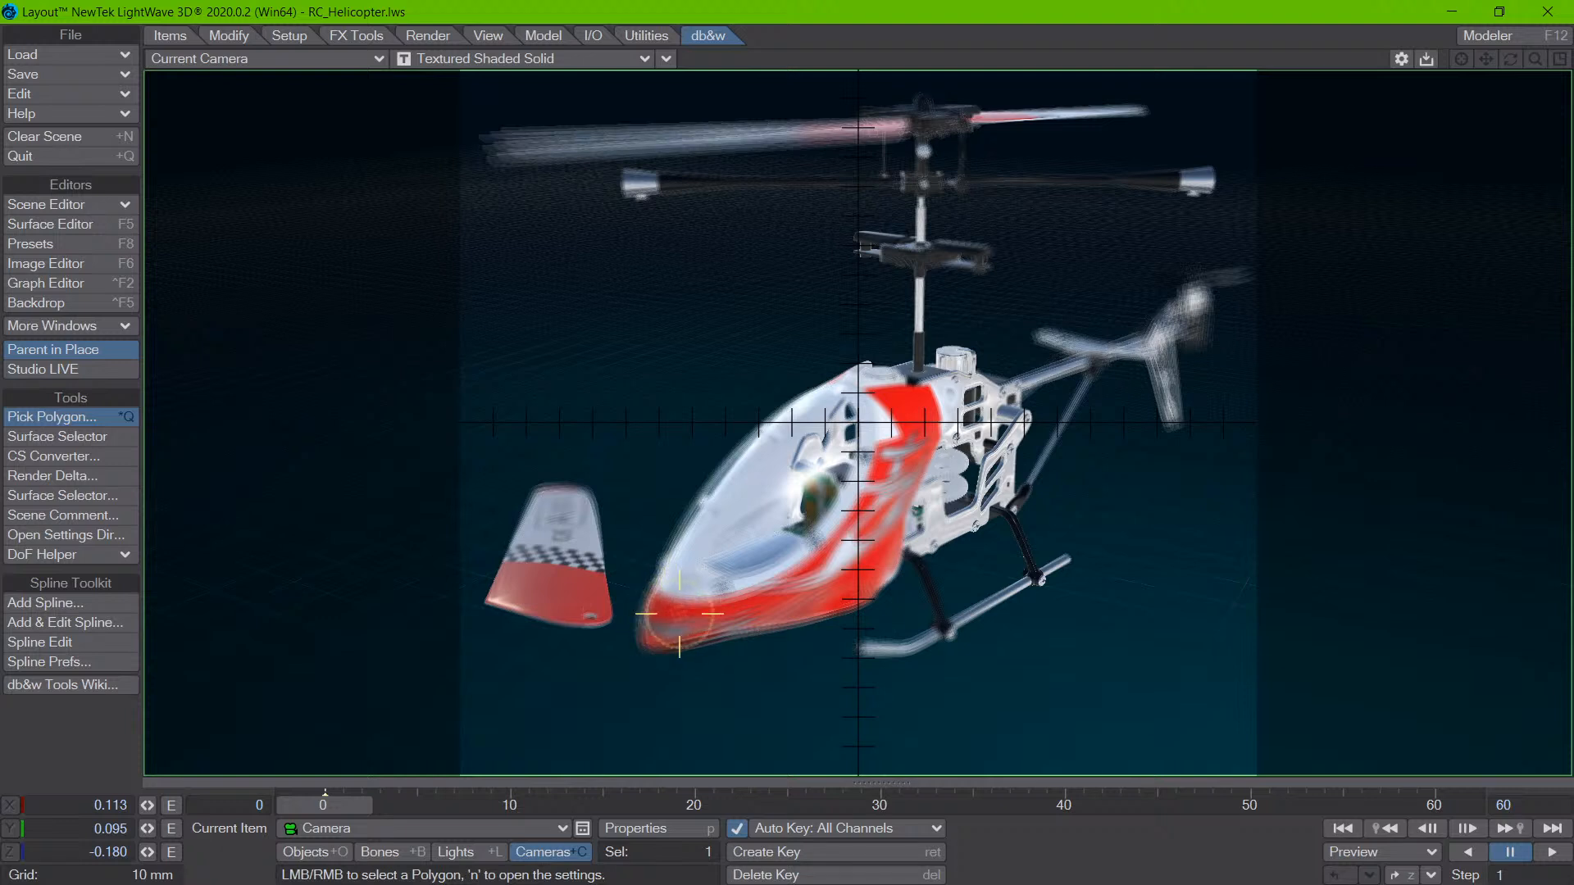
left_click(678, 581)
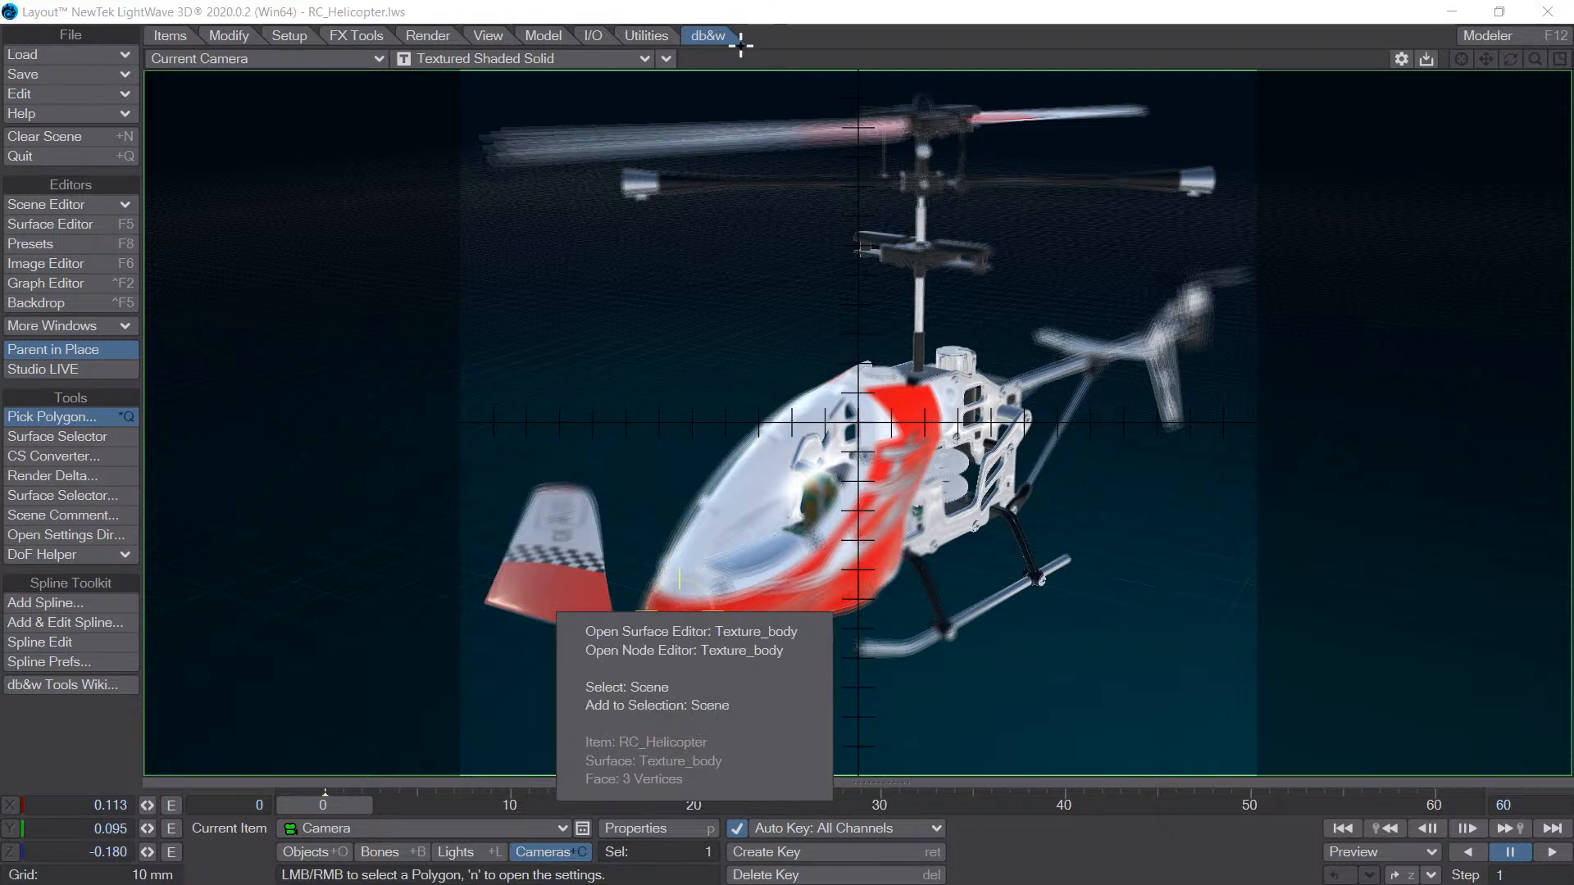
- Dismiss the pick options and disable the DOF/MBlur Preview in the camera view
left_click(667, 61)
left_click(667, 64)
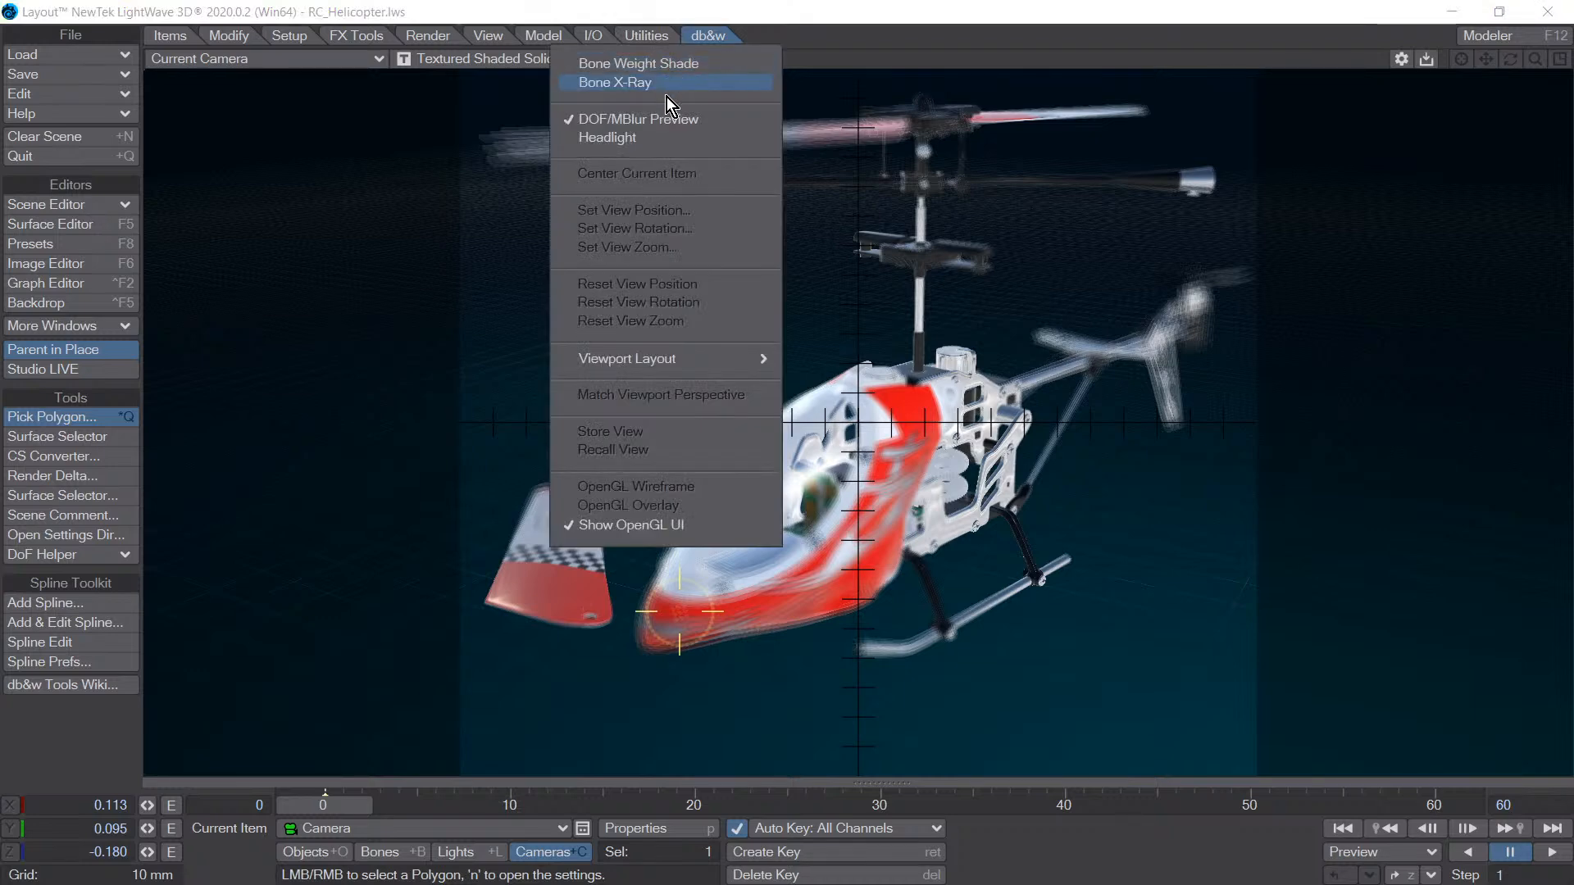
left_click(646, 119)
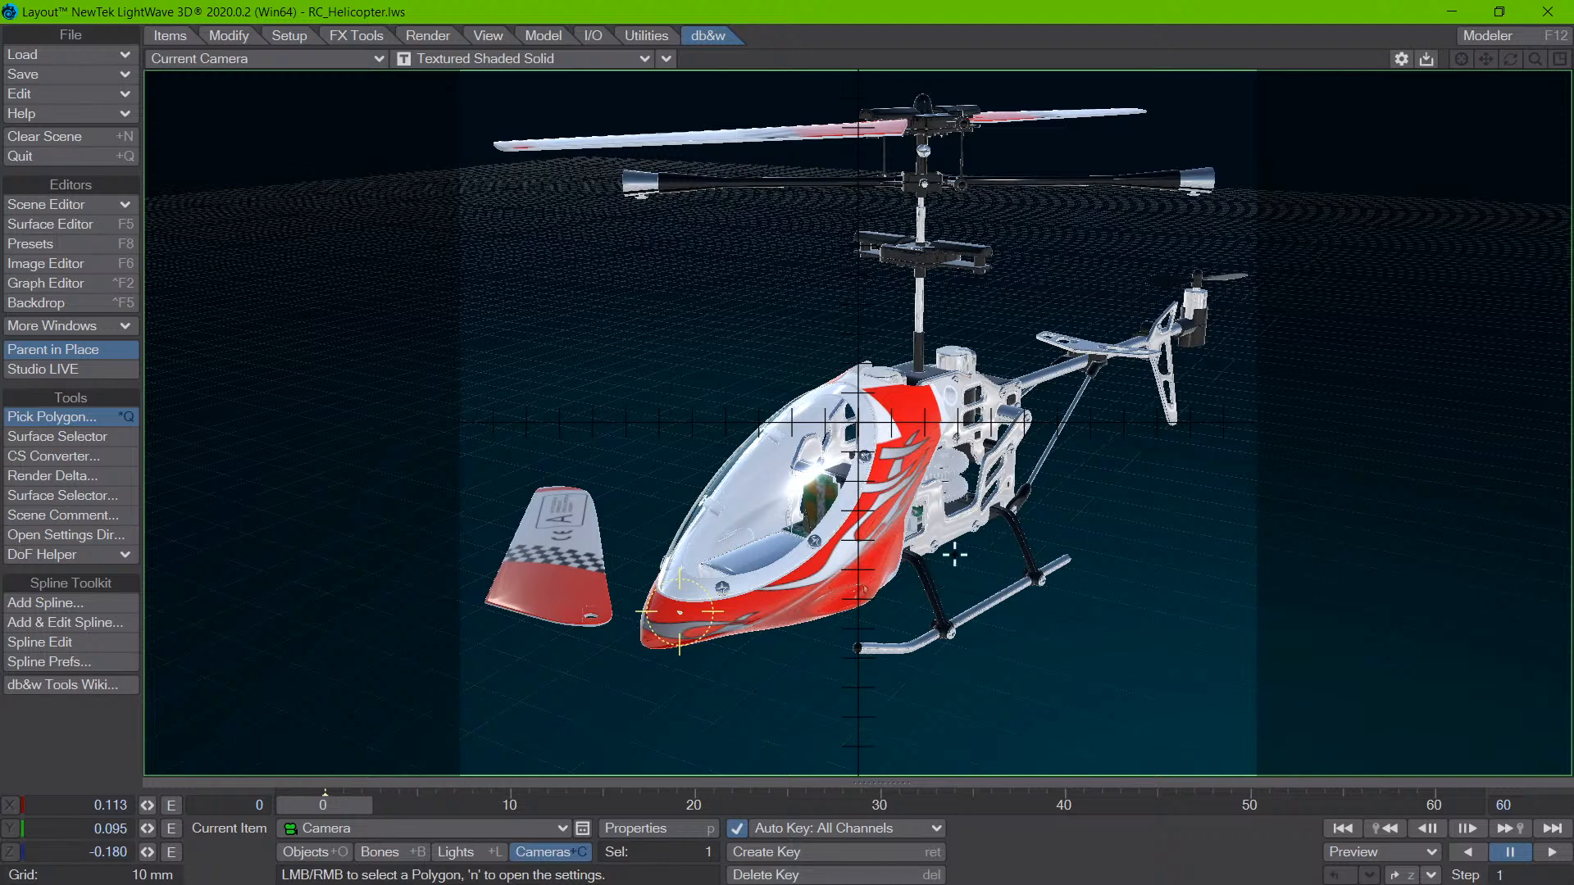
- Pick the Texture_body side panel and the Plexiglas canopy to compare their surface and item selection options
left_click(880, 519)
right_click(844, 525)
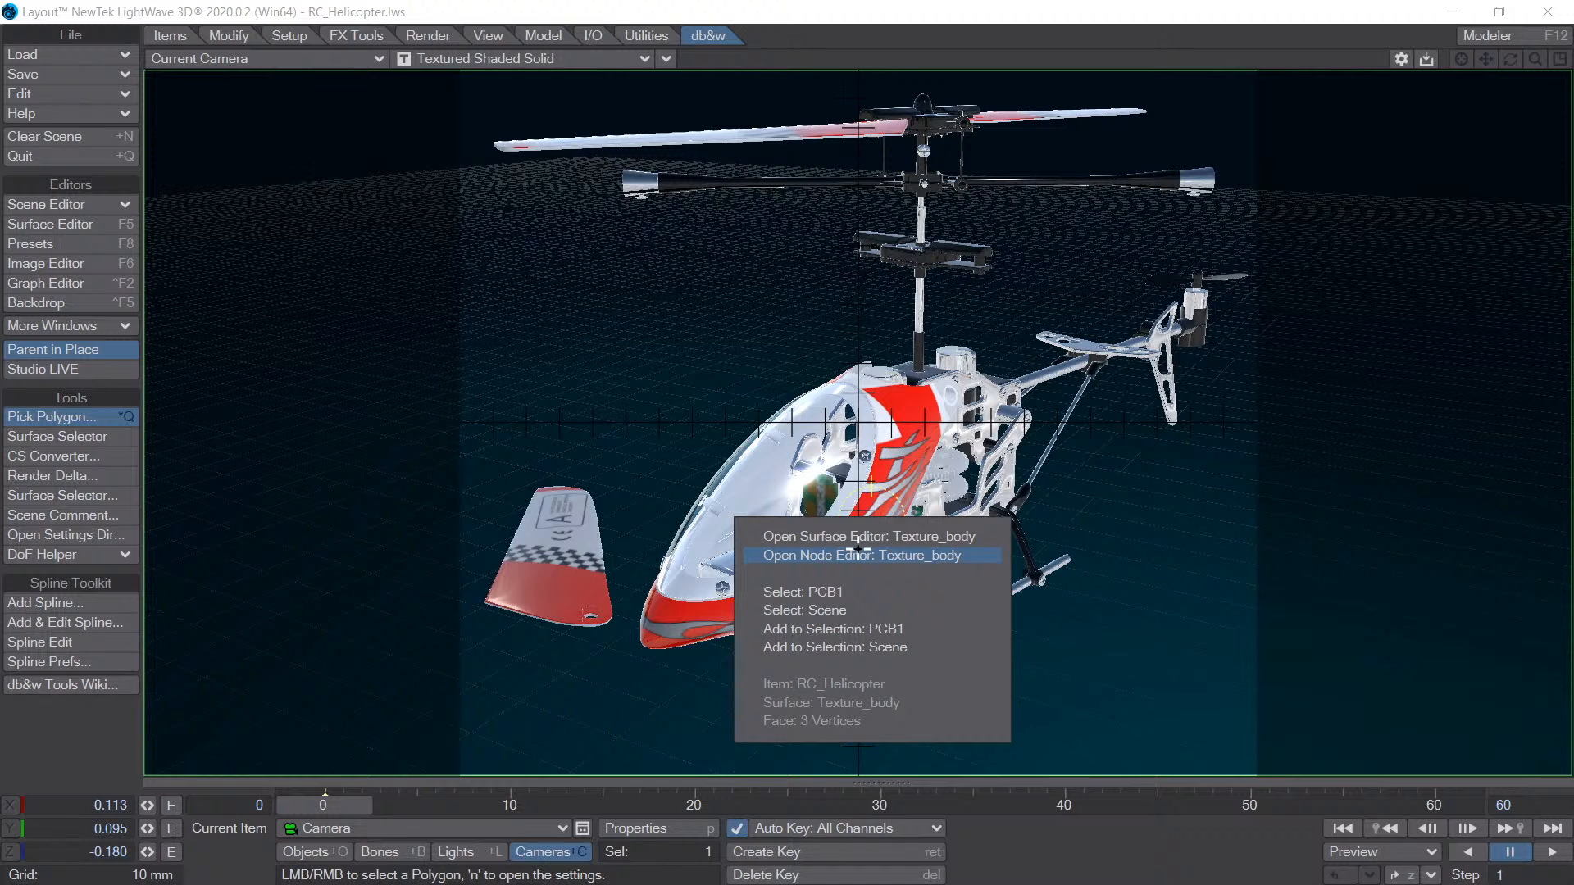
left_click(808, 69)
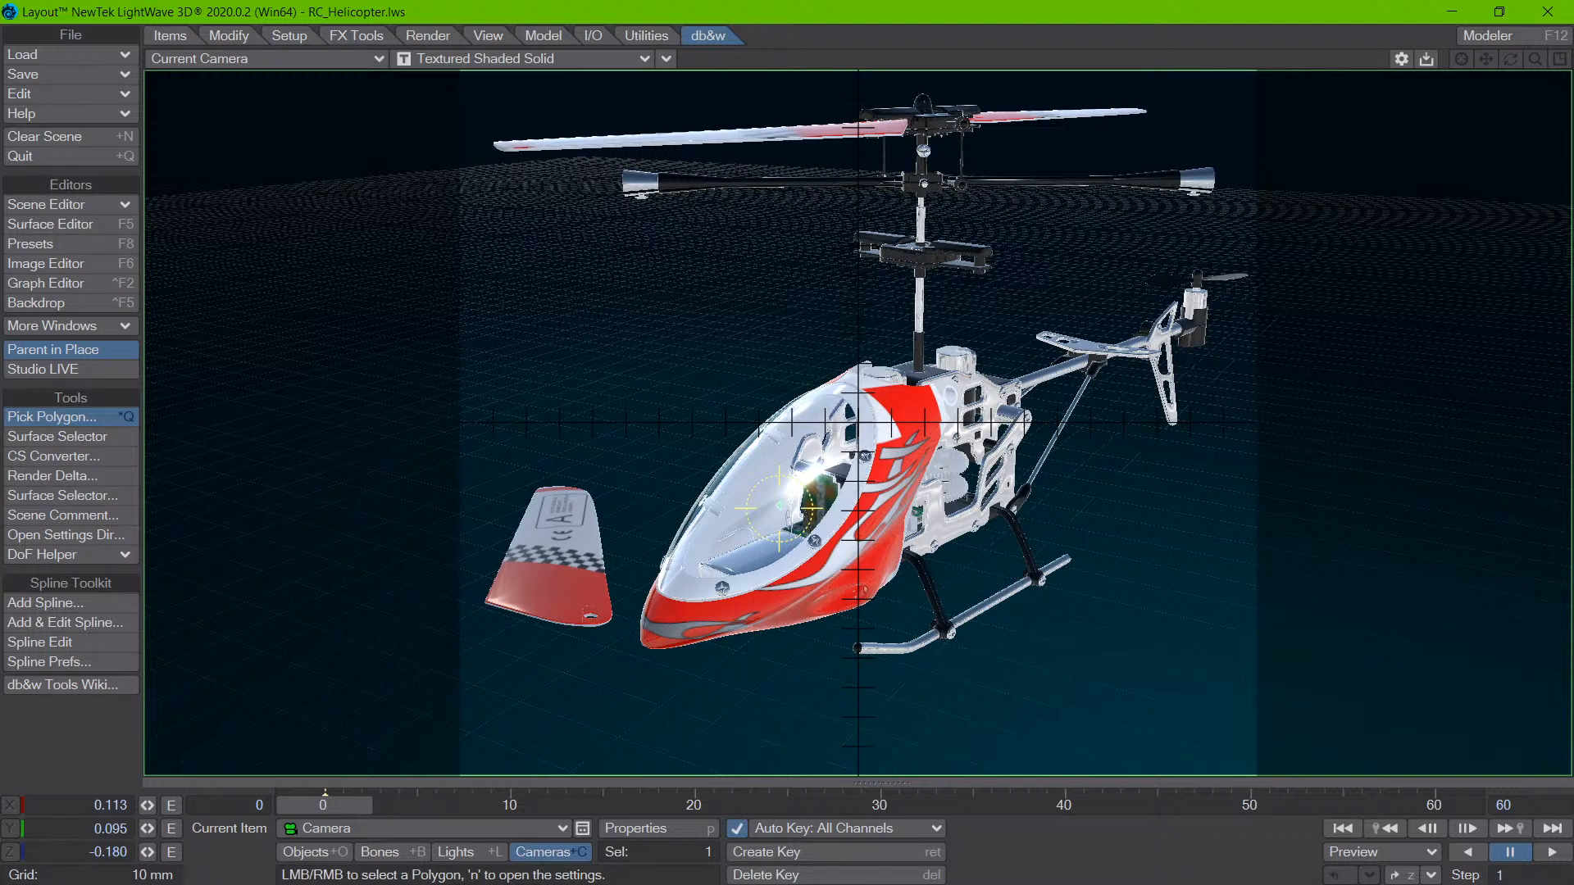
left_click(777, 509)
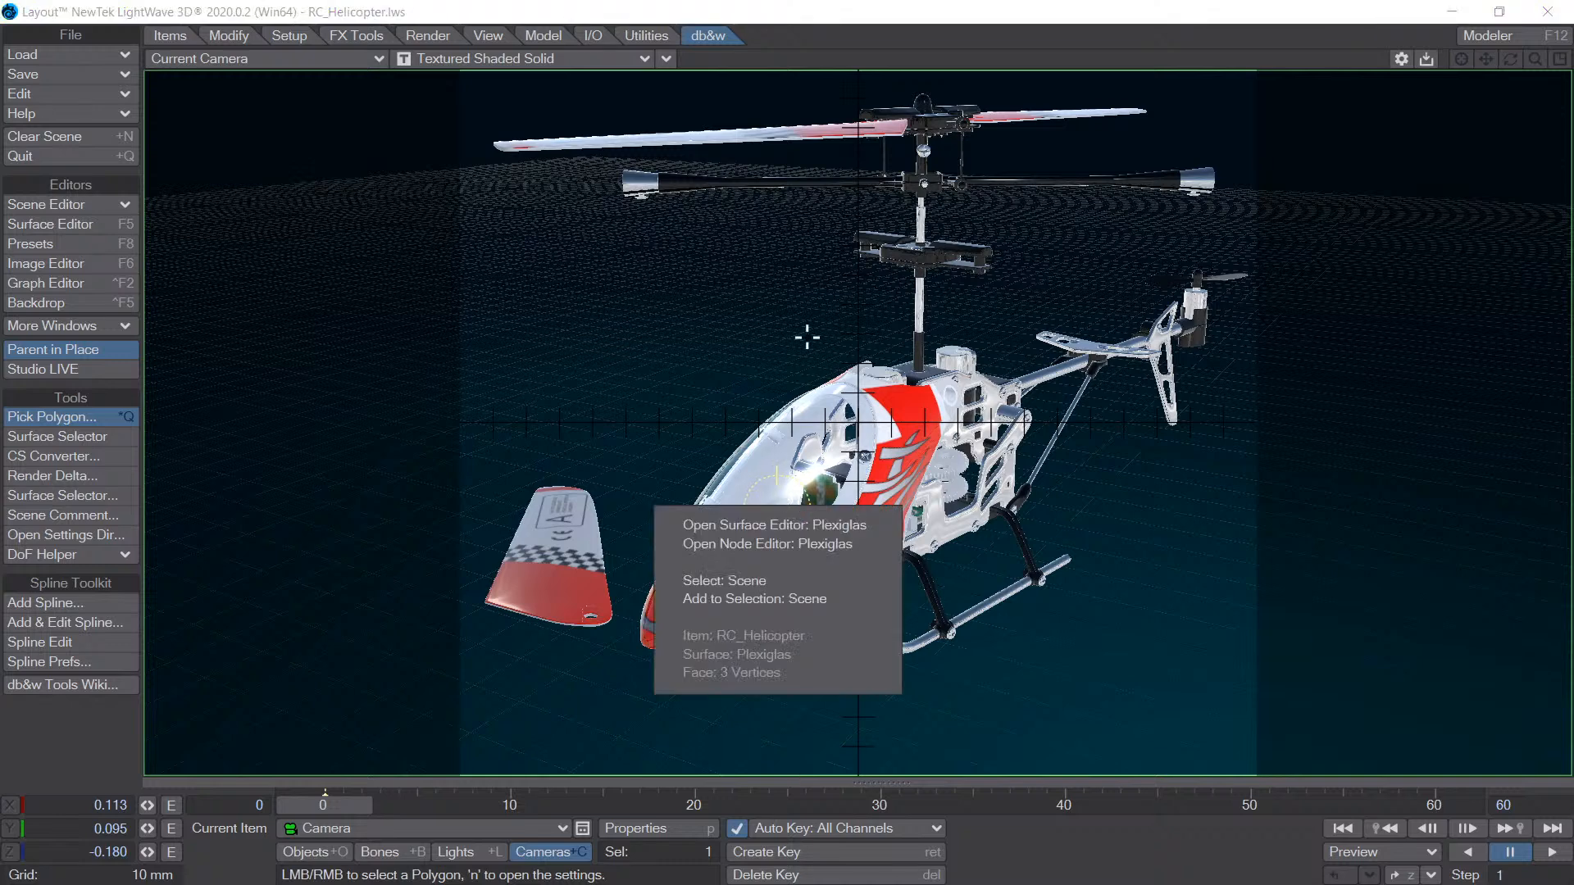
left_click(937, 533)
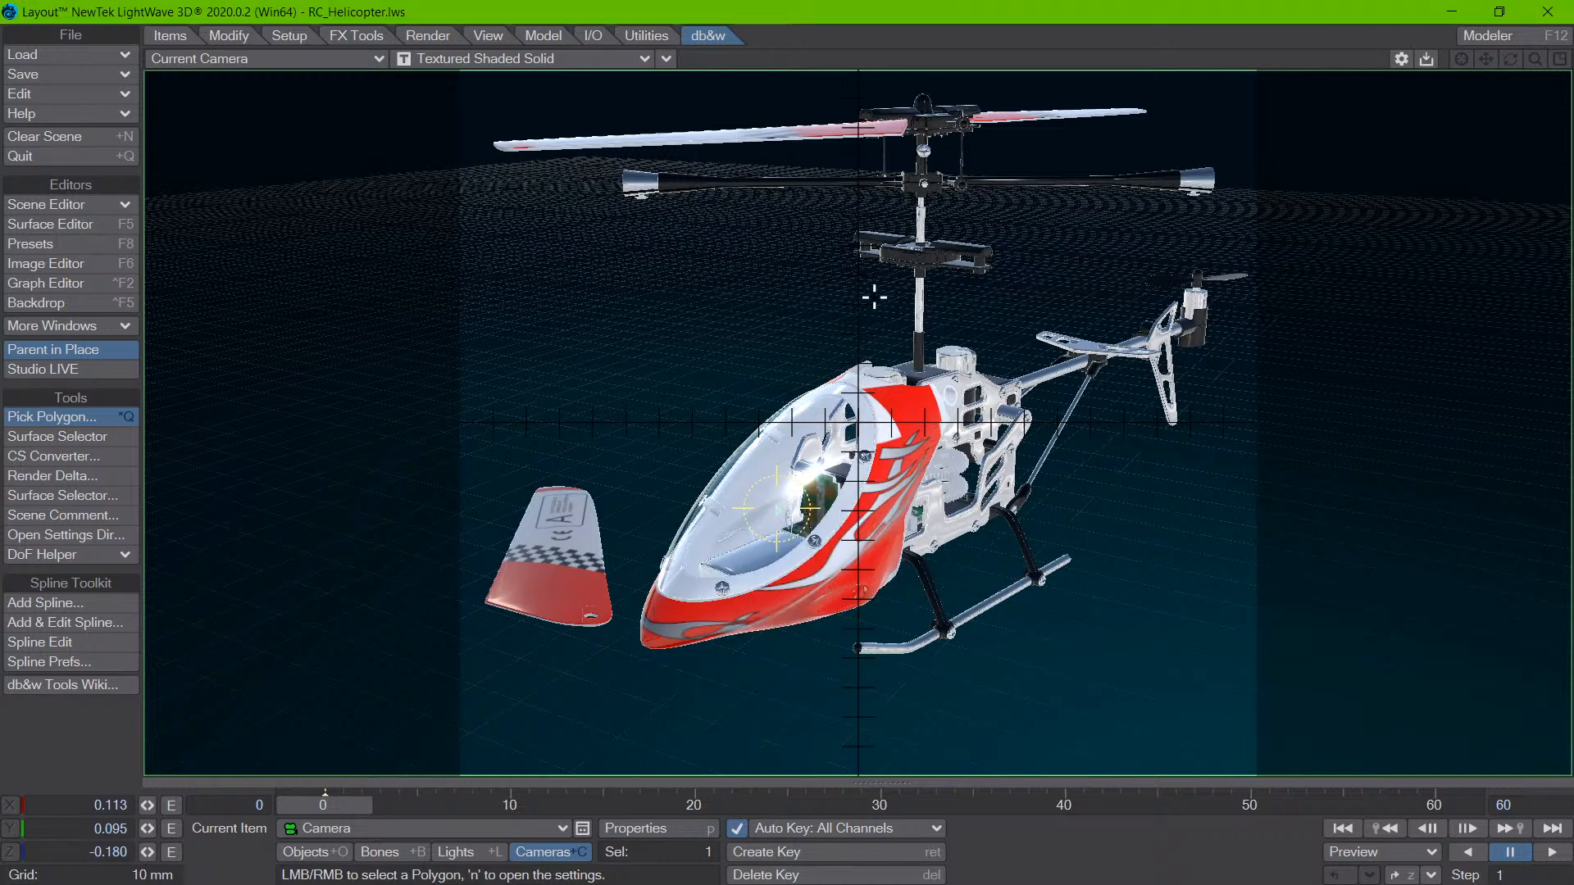
- Pick several spots along the upper and lower red Texture_body area to compare where PCB1 is offered for selection
left_click(887, 494)
right_click(913, 373)
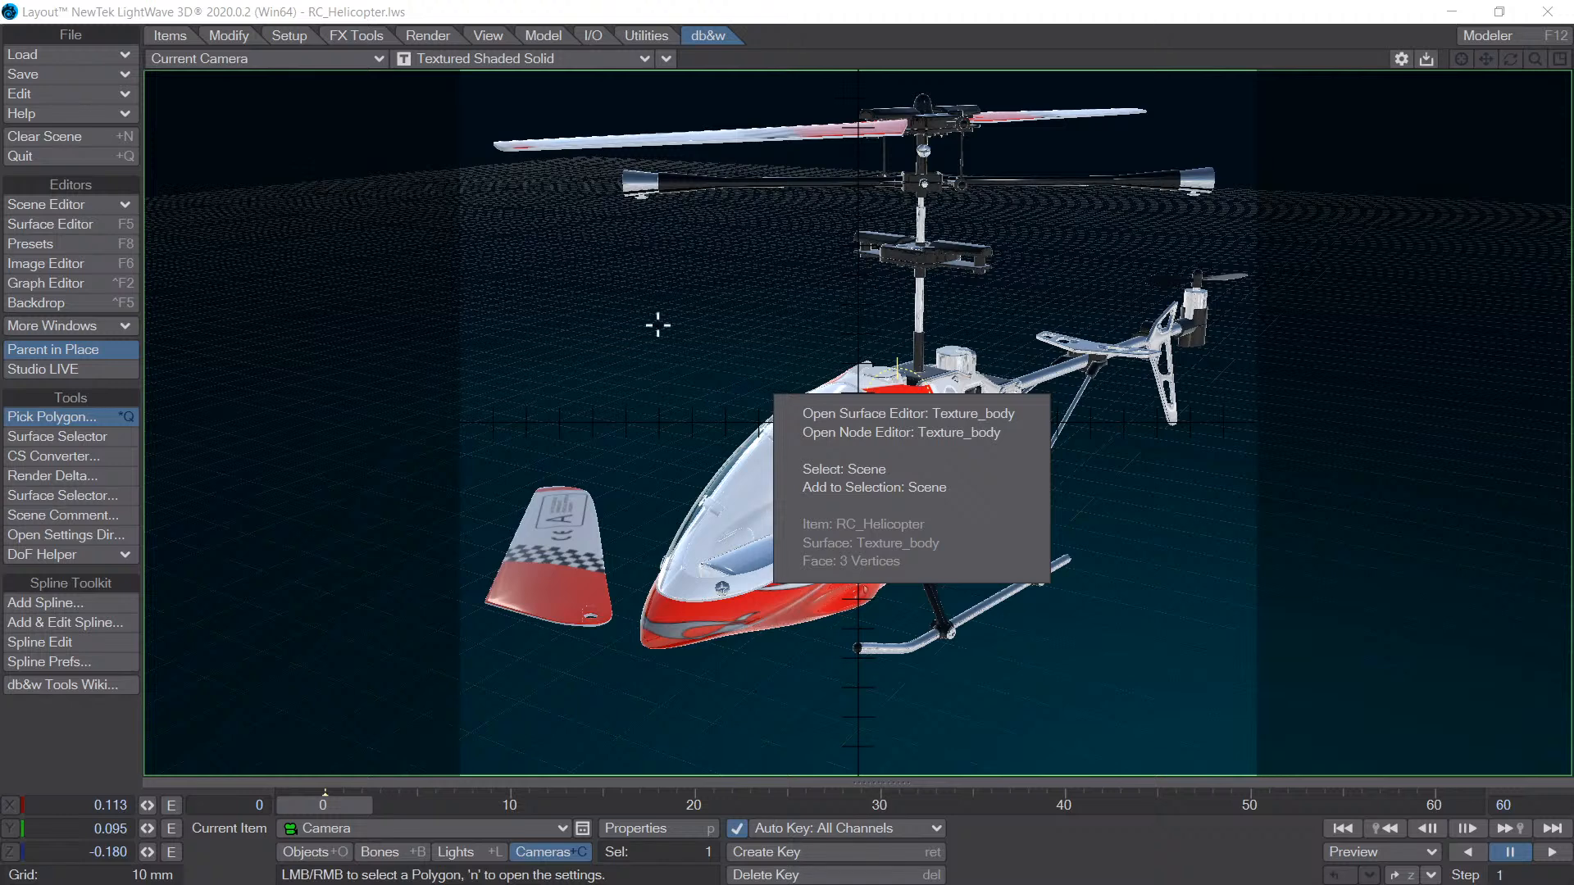
left_click(1075, 867)
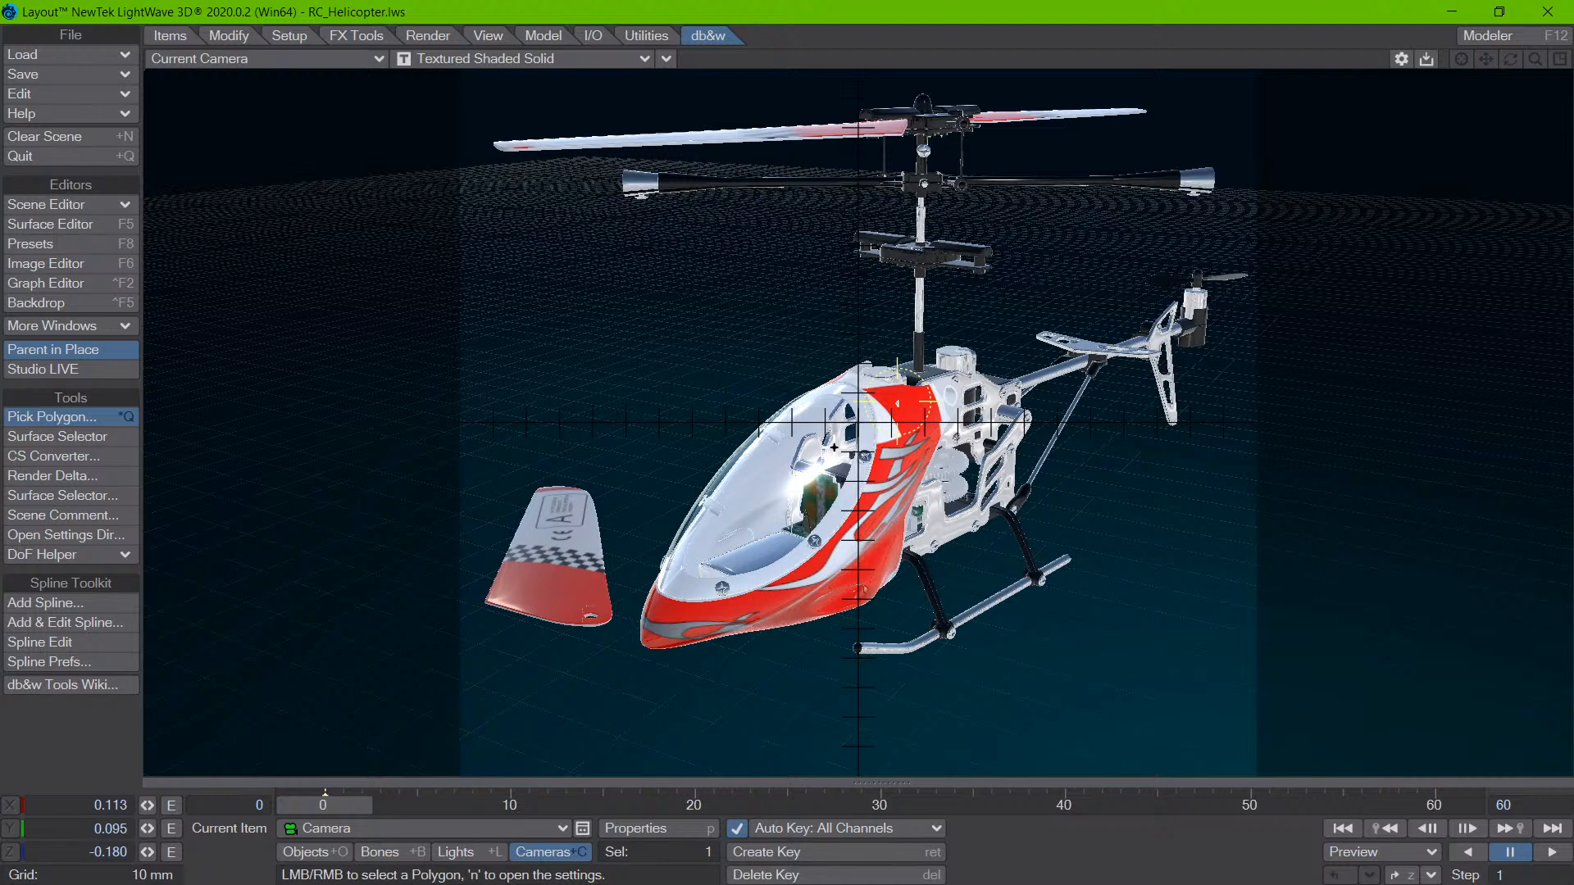
mouse_move(844, 525)
left_mouse_down()
mouse_move(828, 565)
mouse_move(707, 604)
mouse_move(843, 540)
left_mouse_up()
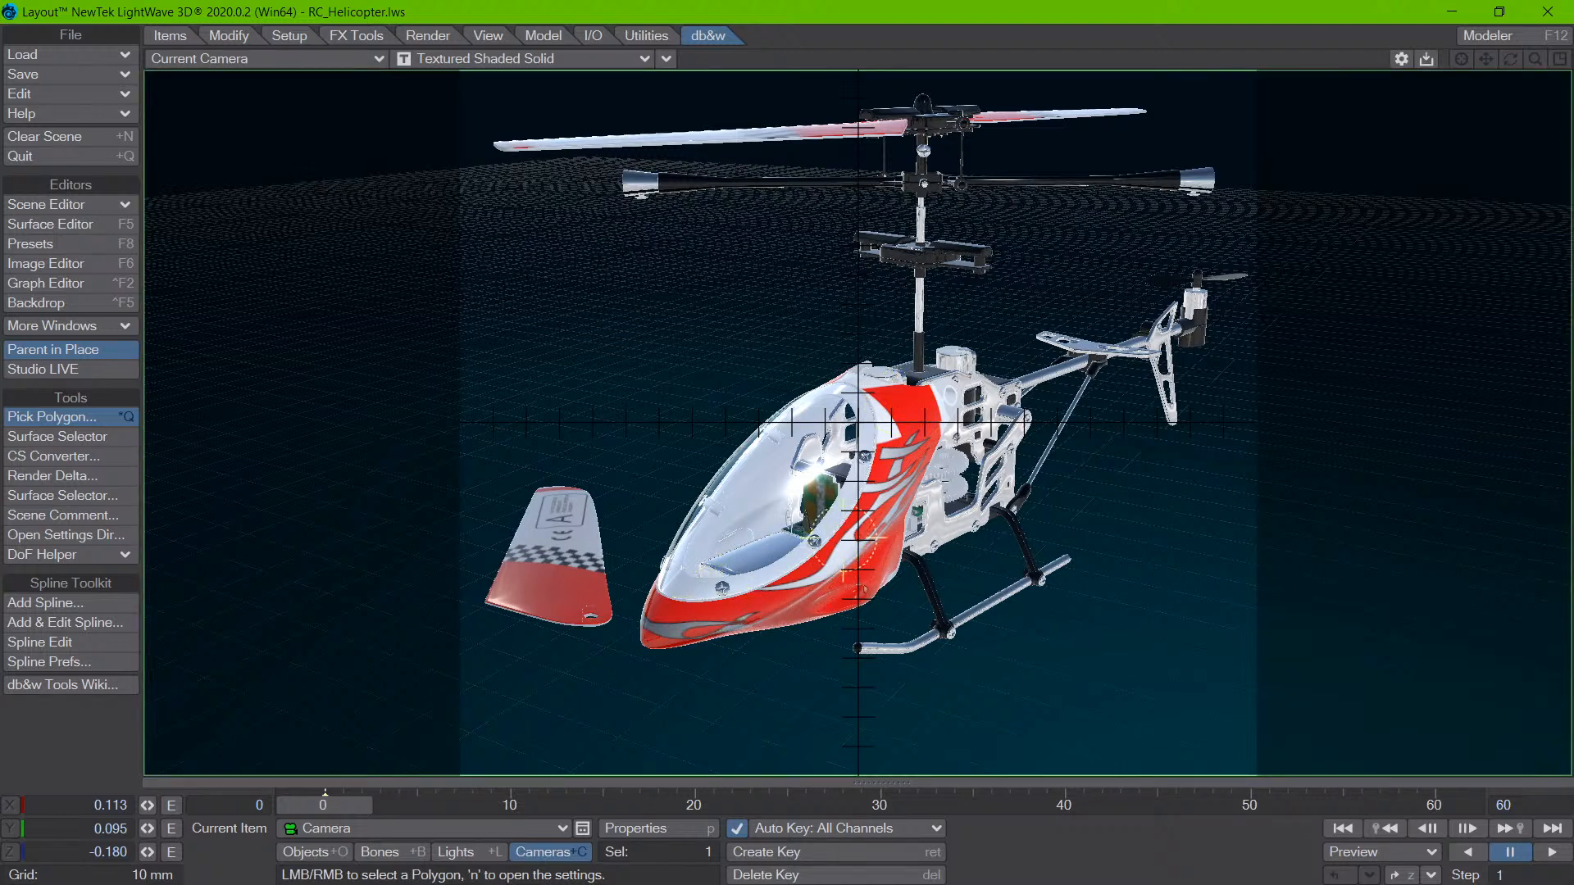
right_click(861, 515)
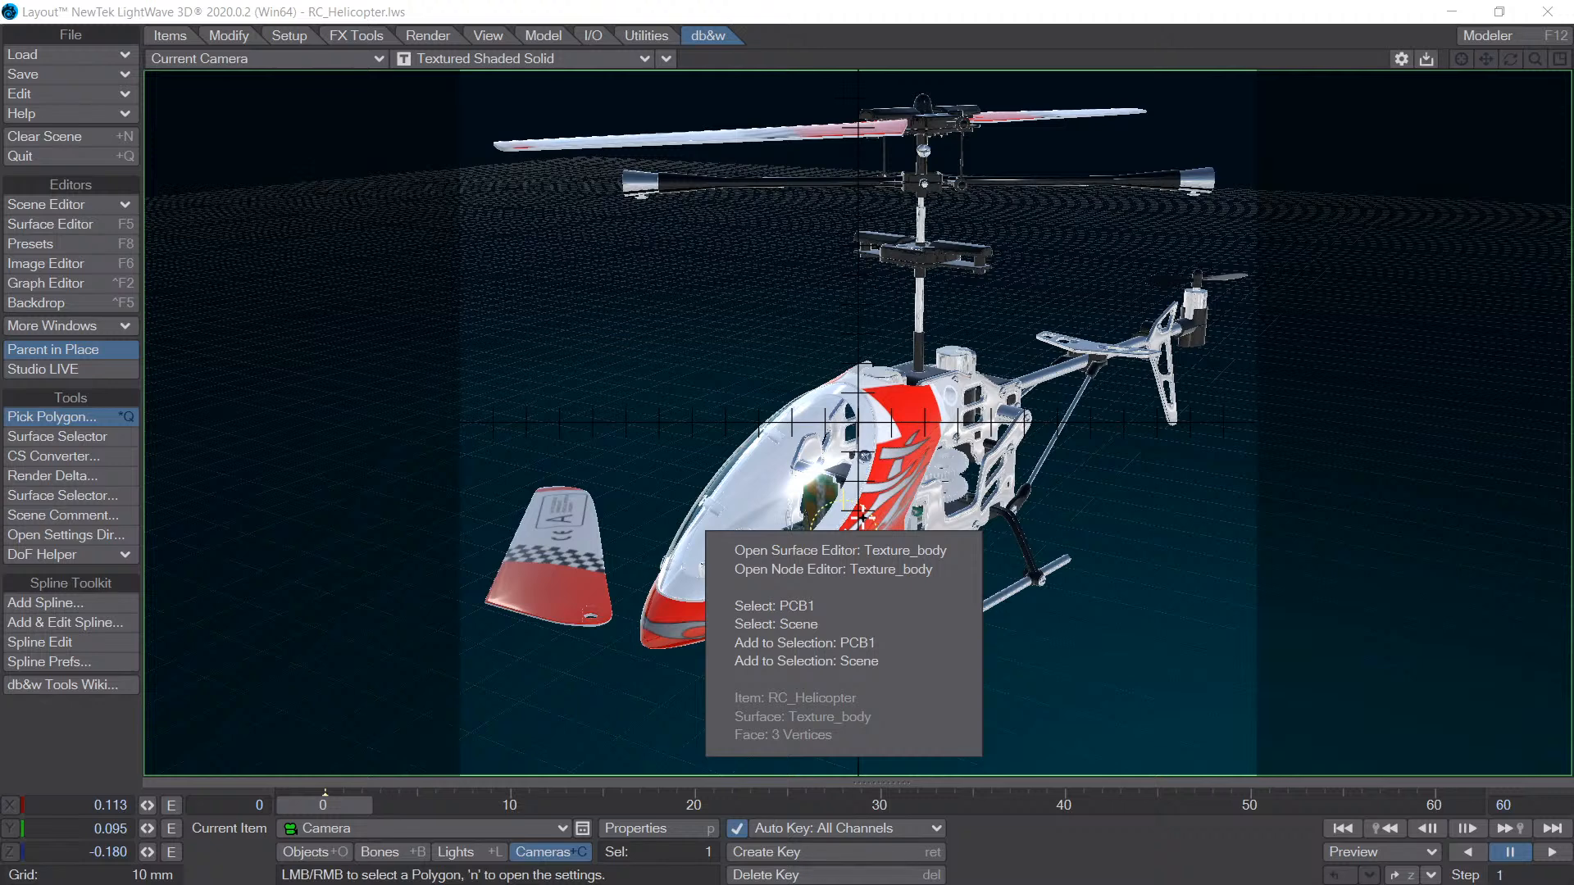
left_click(1095, 860)
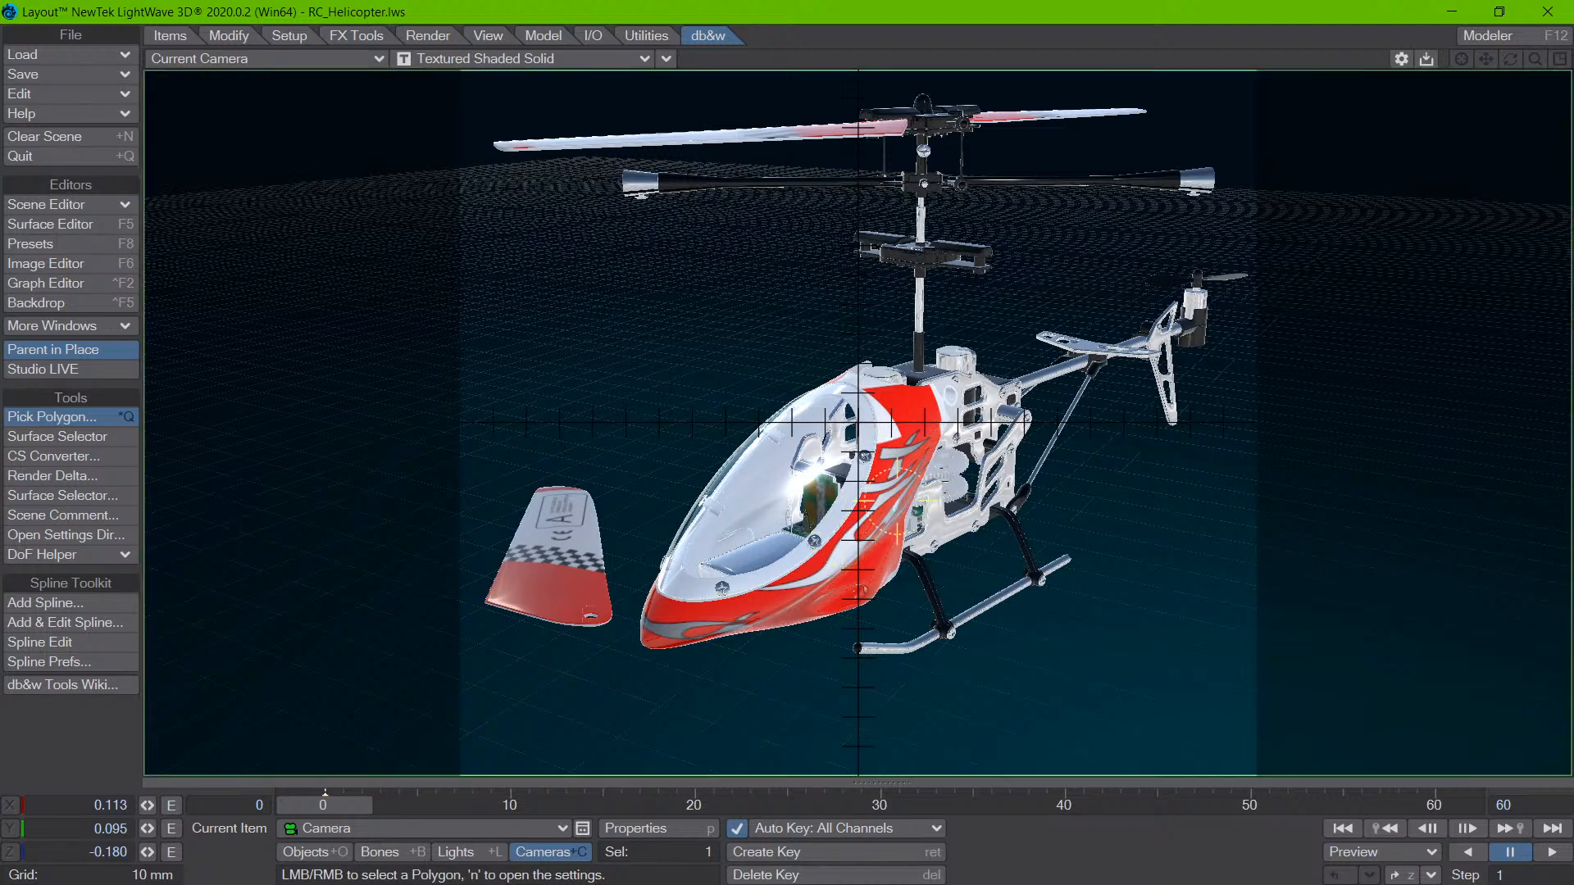
left_click(873, 396)
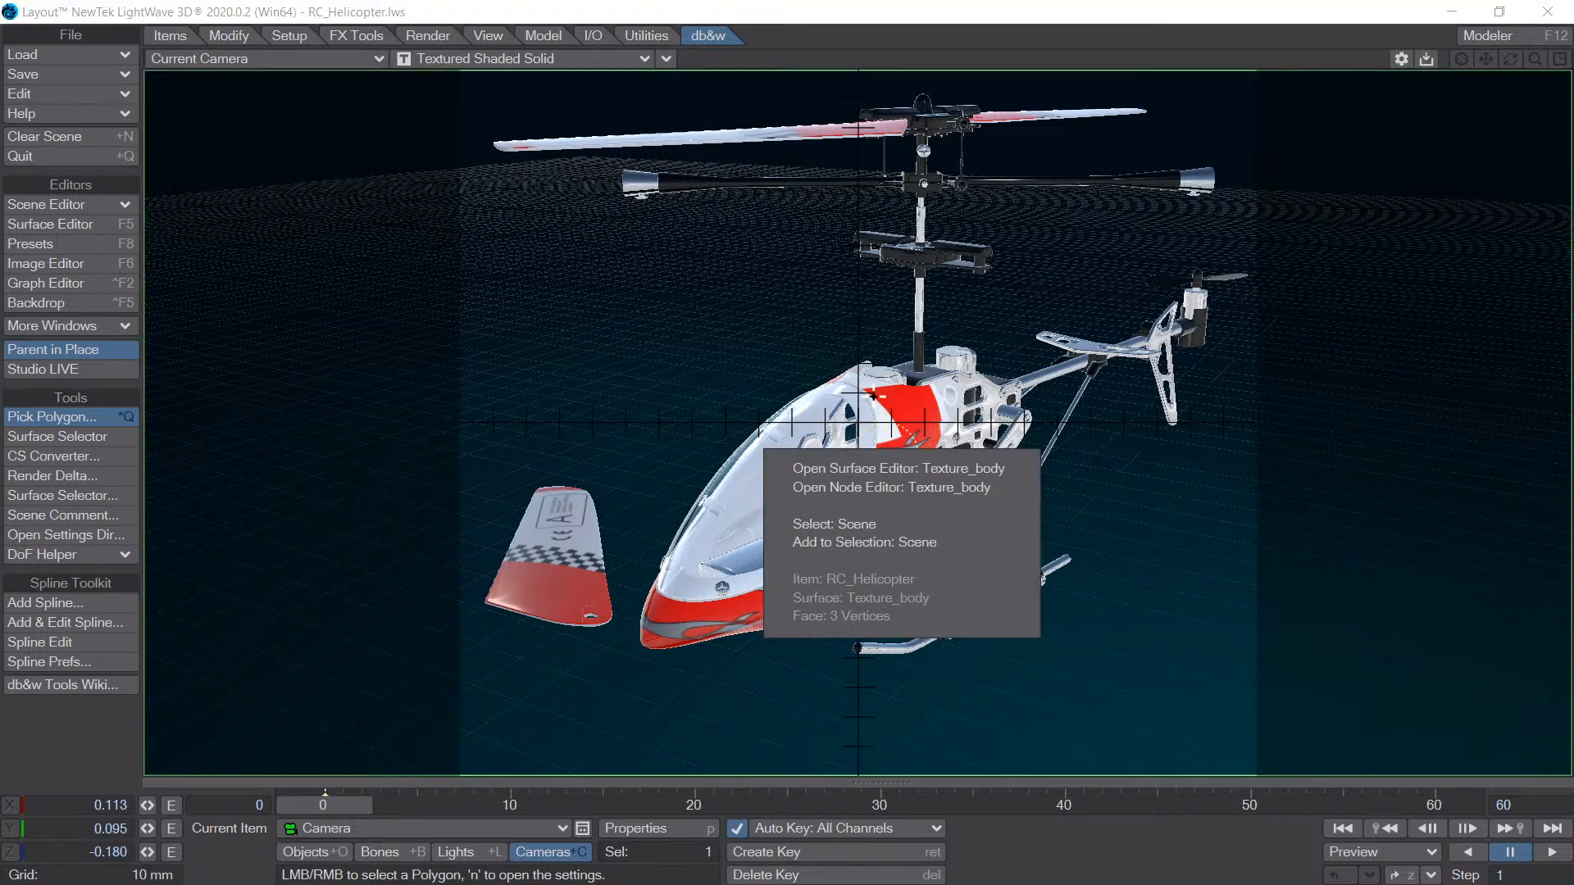
left_click(906, 487)
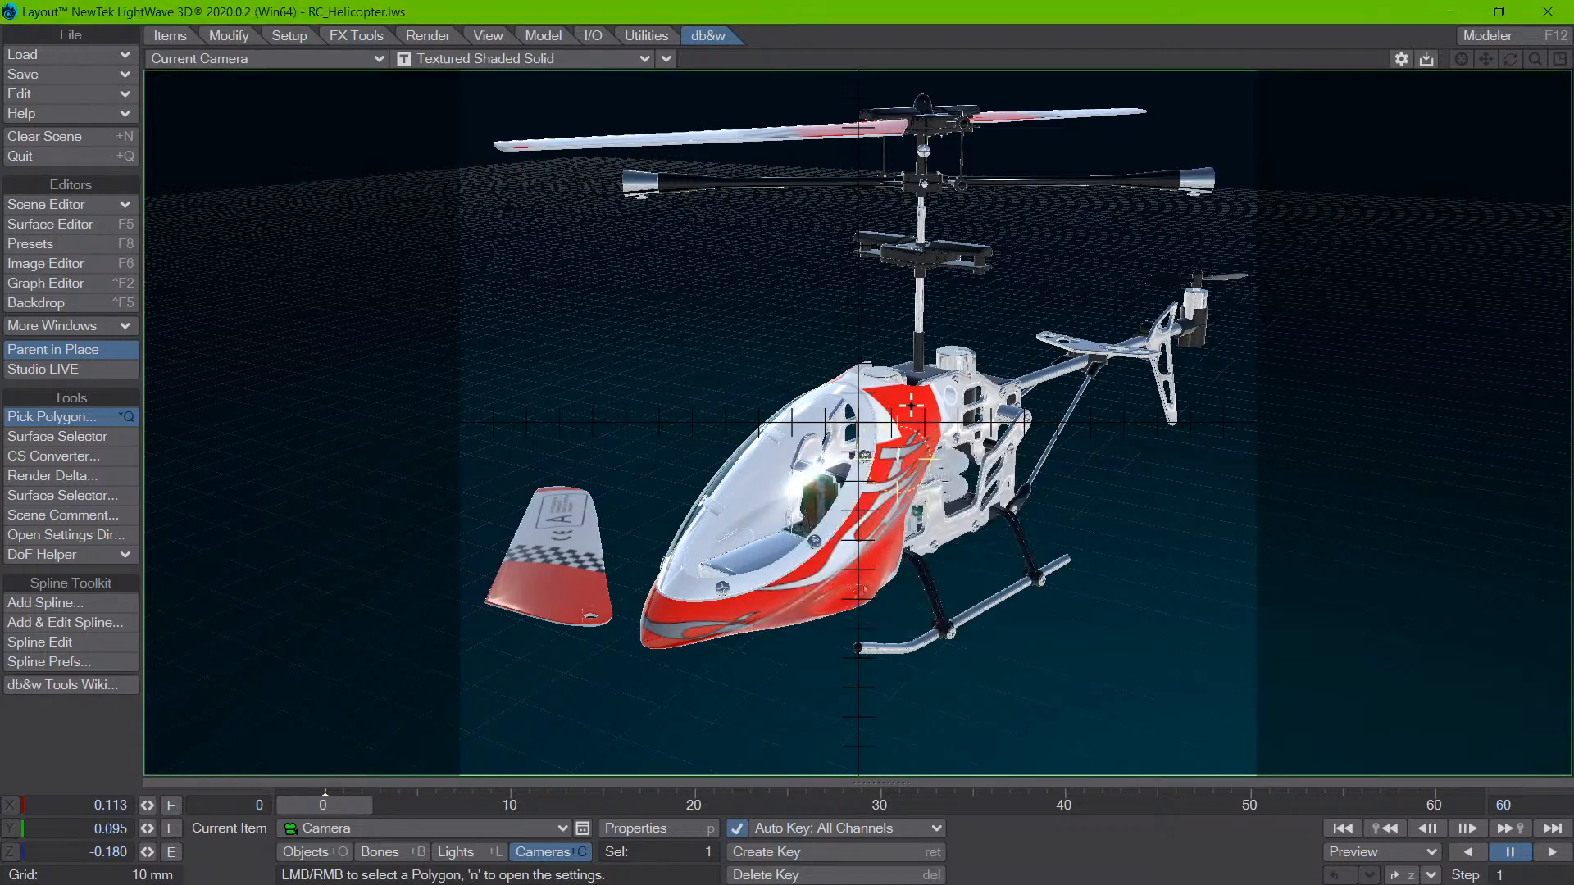
- Restart the Pick Polygon tool and pick the lower Texture_body side to recheck the items offered for selection
key("t")
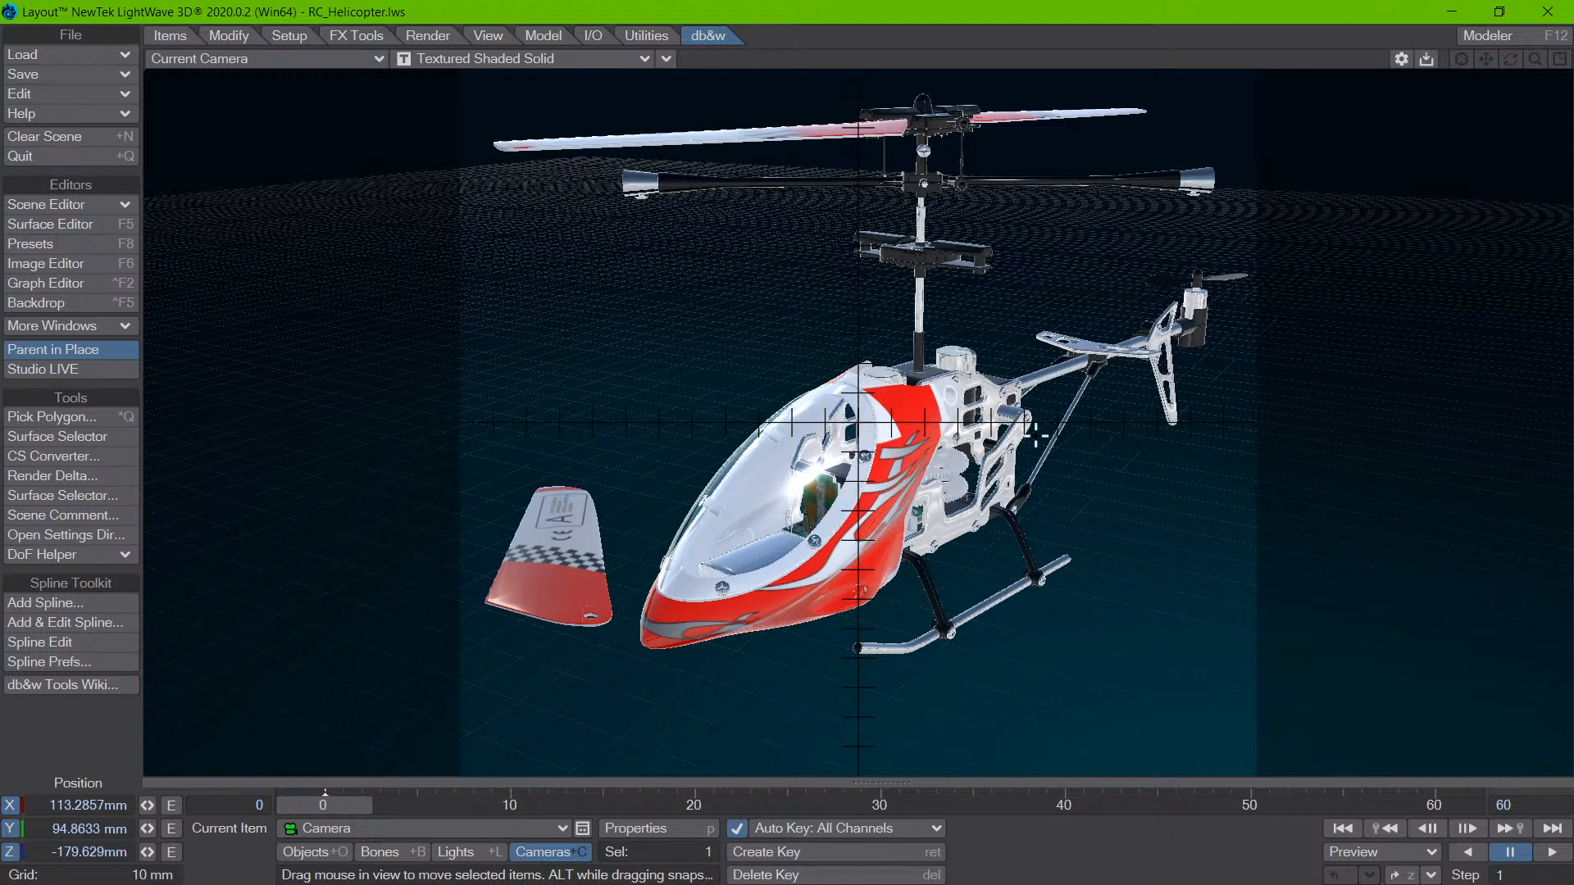
key("ctrl+q")
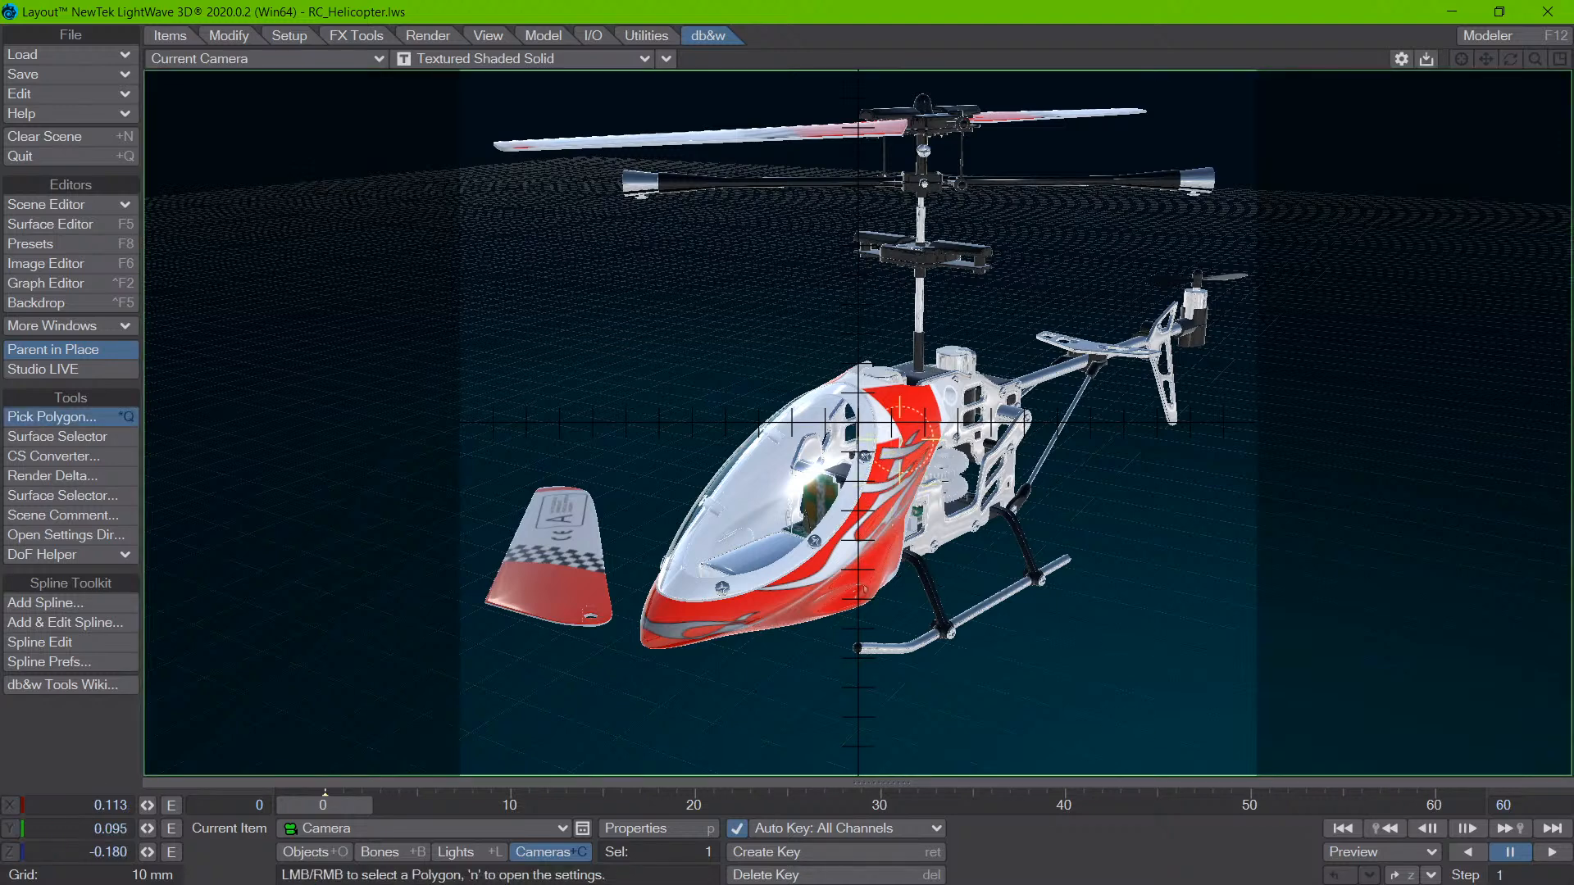
right_click(891, 500)
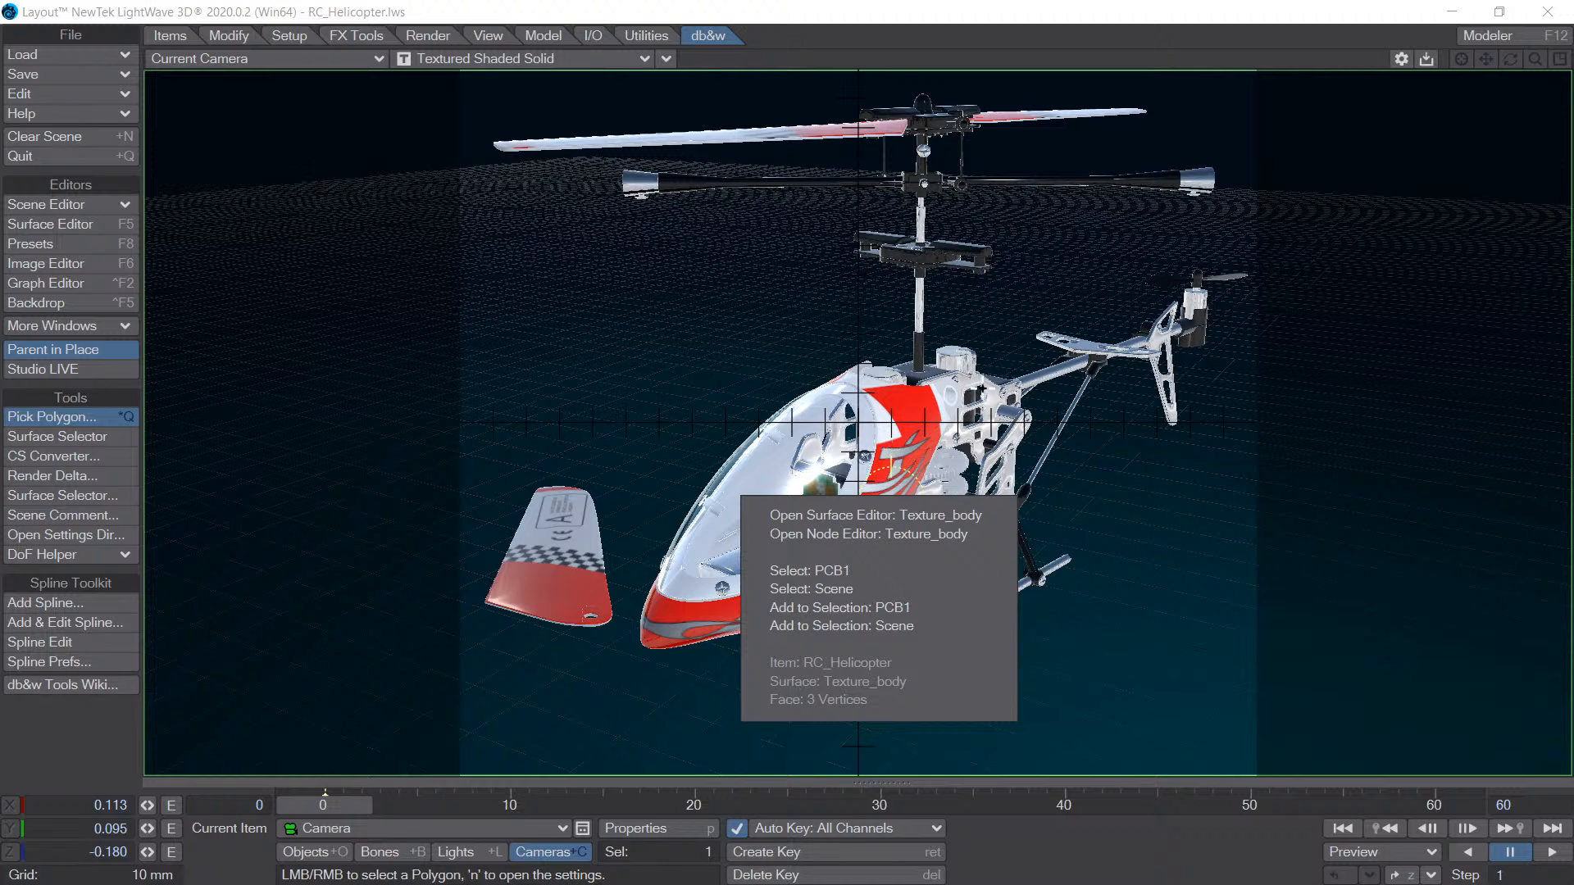
left_click(945, 442)
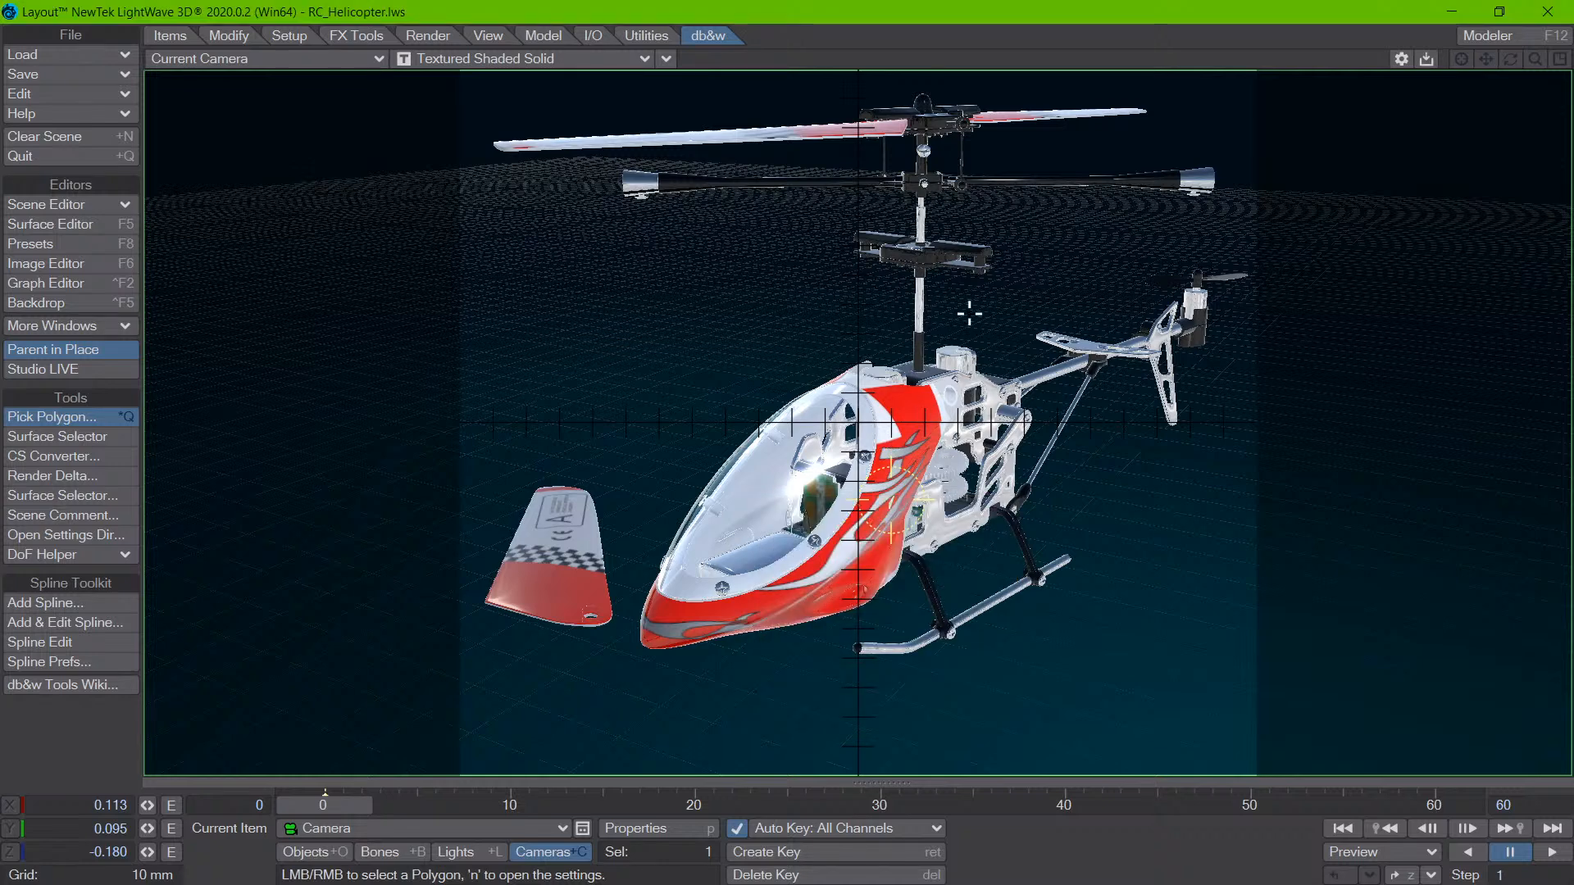
- Move the camera to about X 113.36 mm, Z -179.76 mm, and pick the Texture_body side to examine its options
key("t")
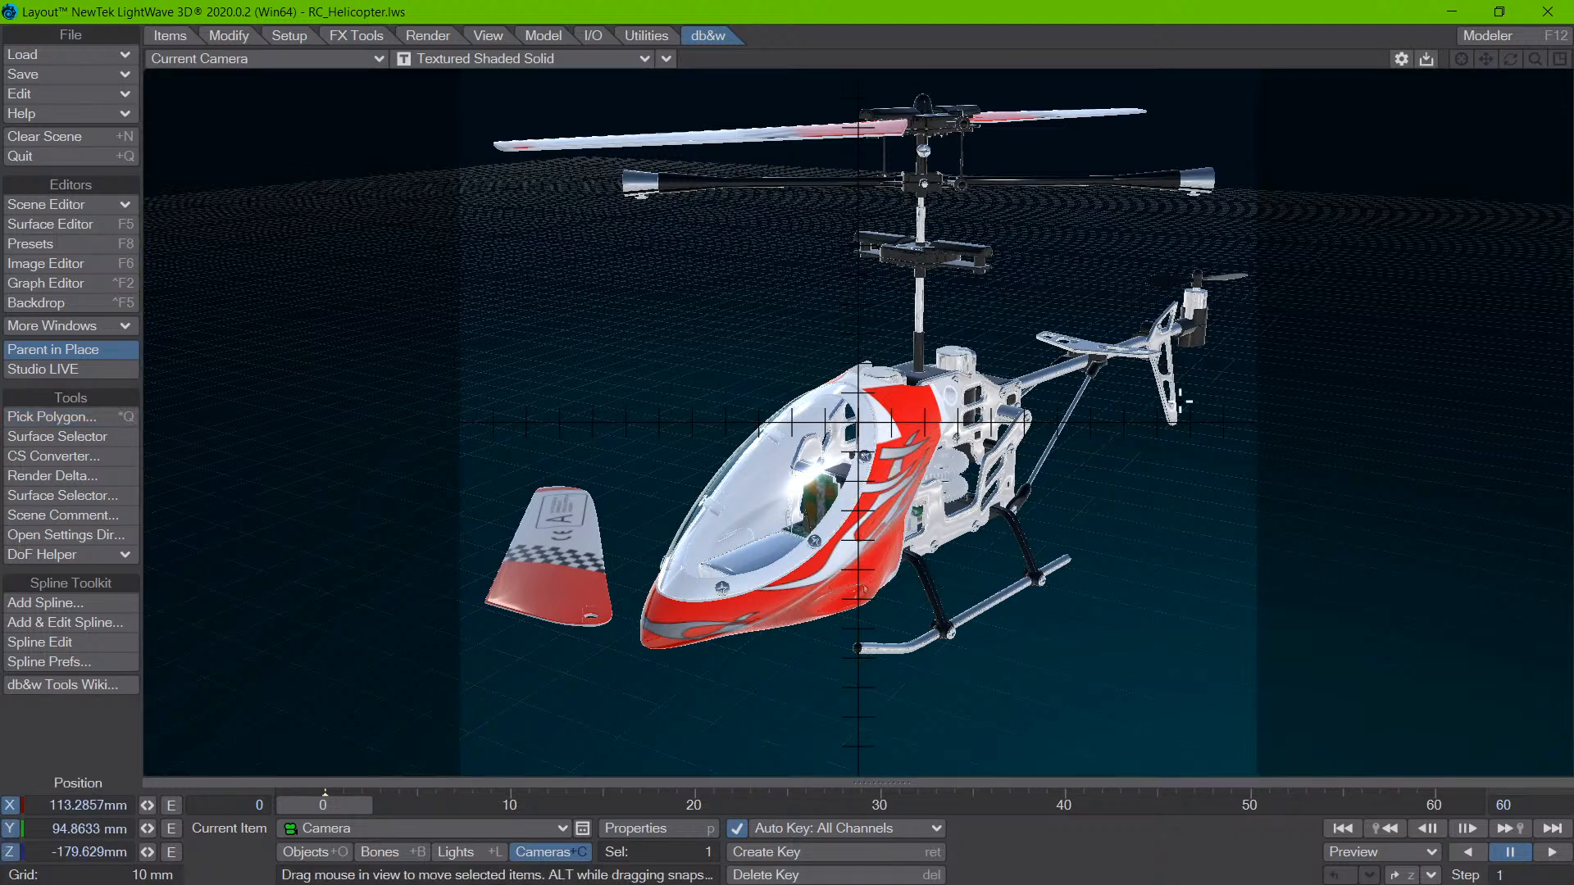
left_click_drag(1047, 436, 1101, 474)
key("ctrl+q")
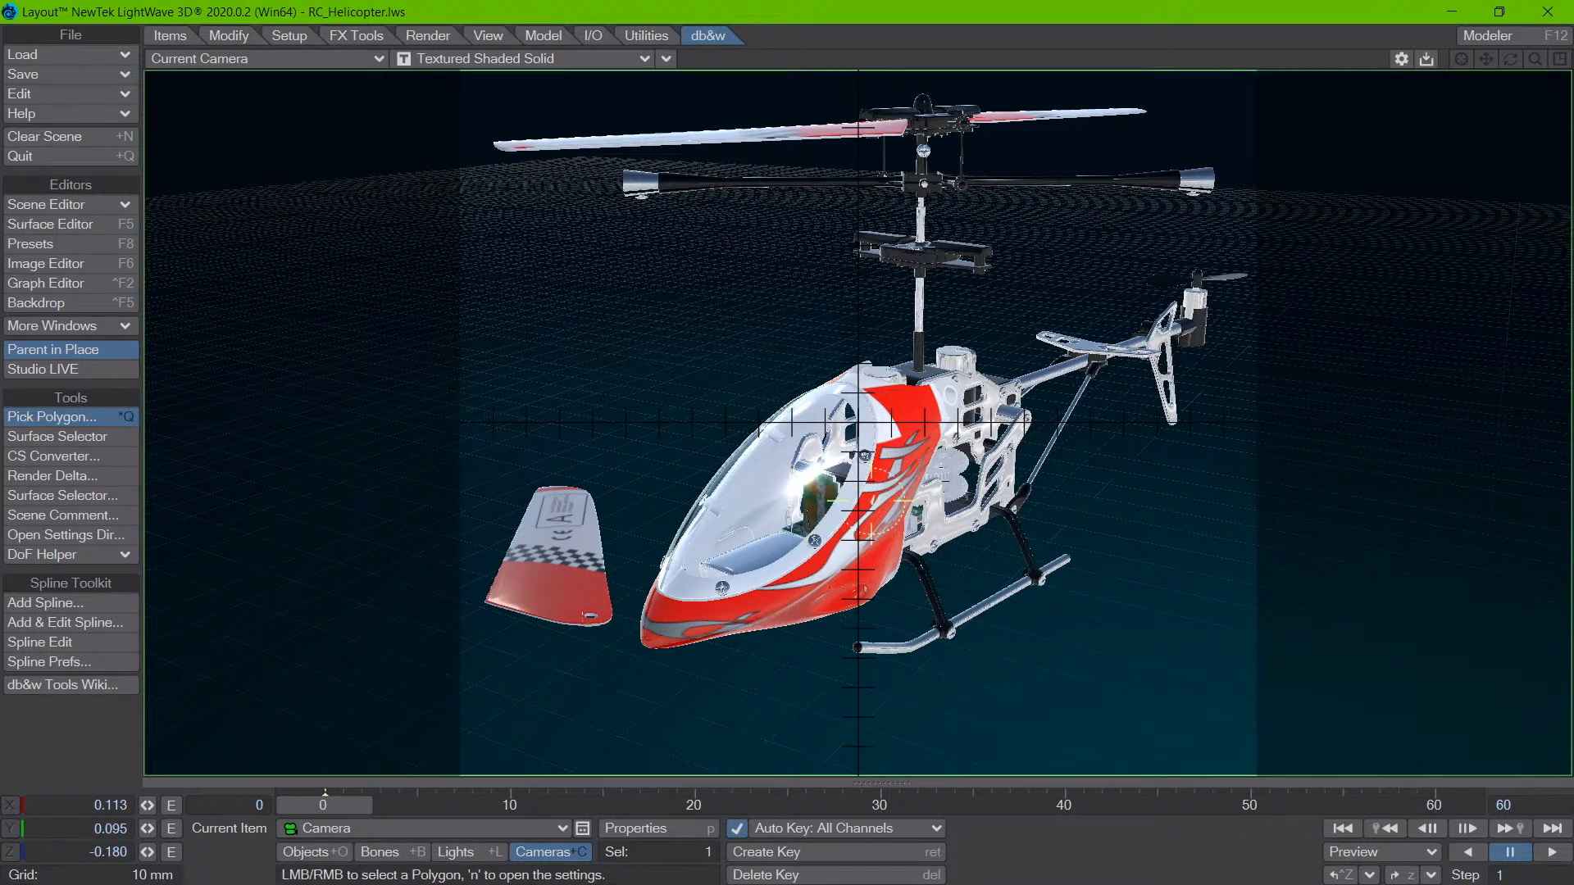
right_click(860, 497)
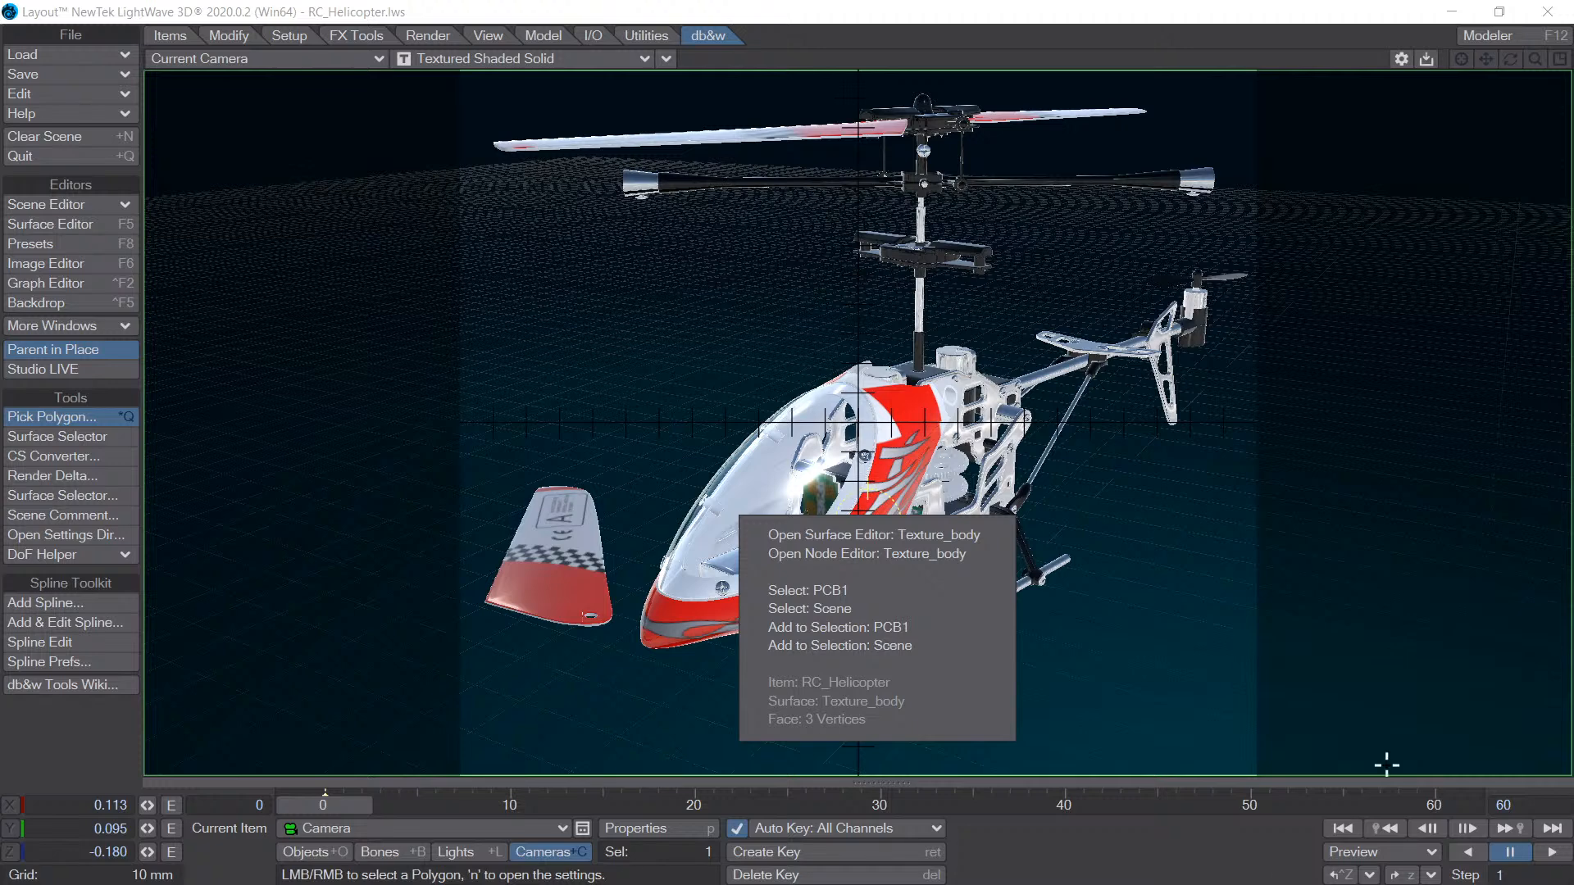
left_click(923, 69)
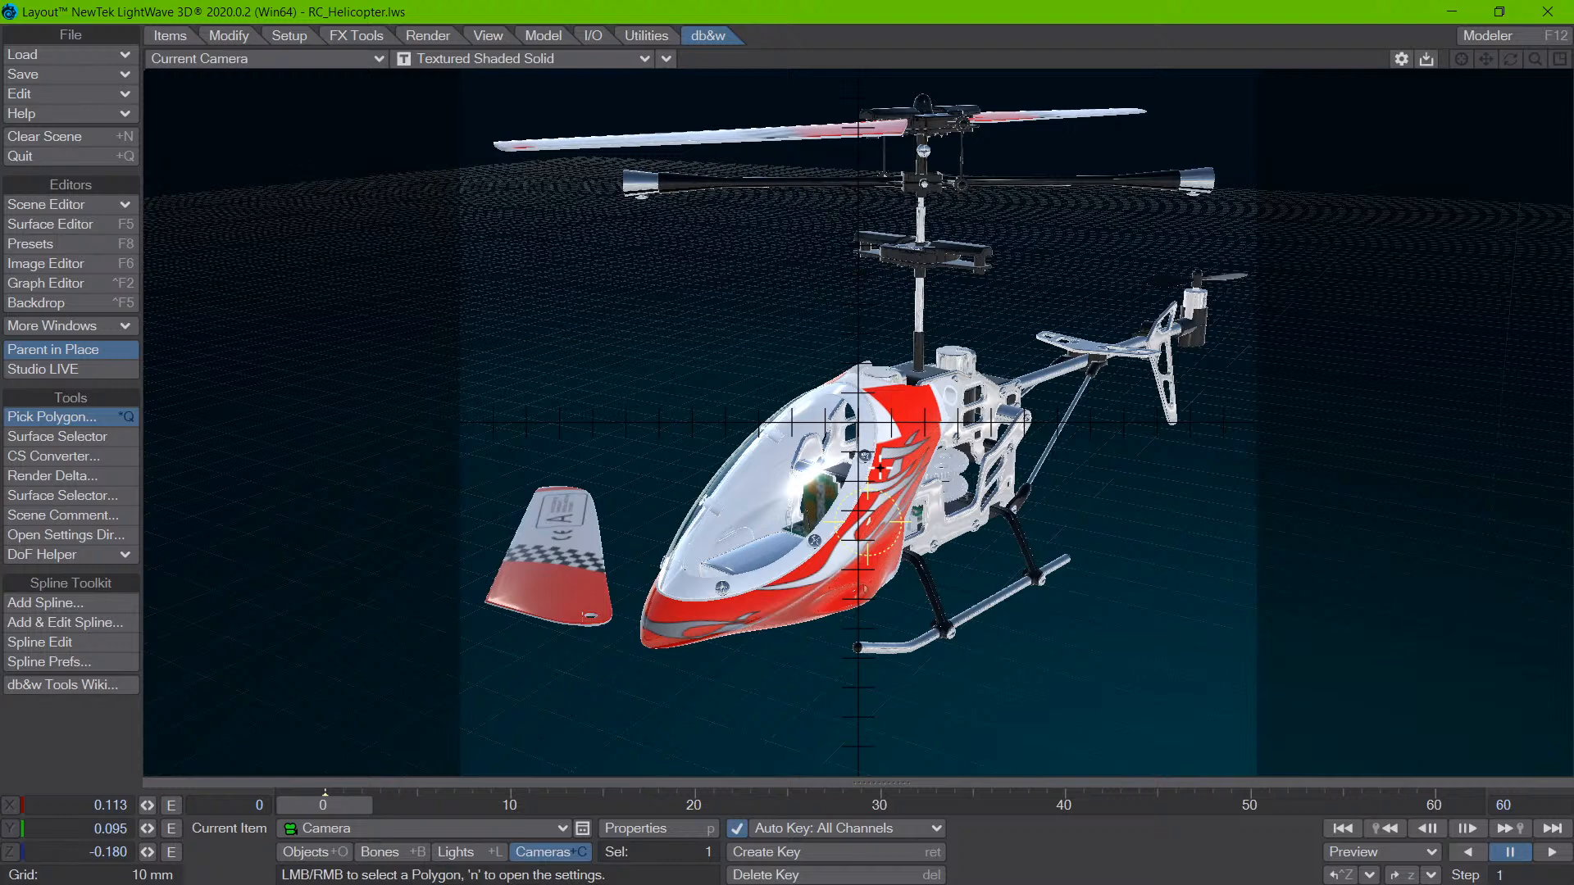
key("t")
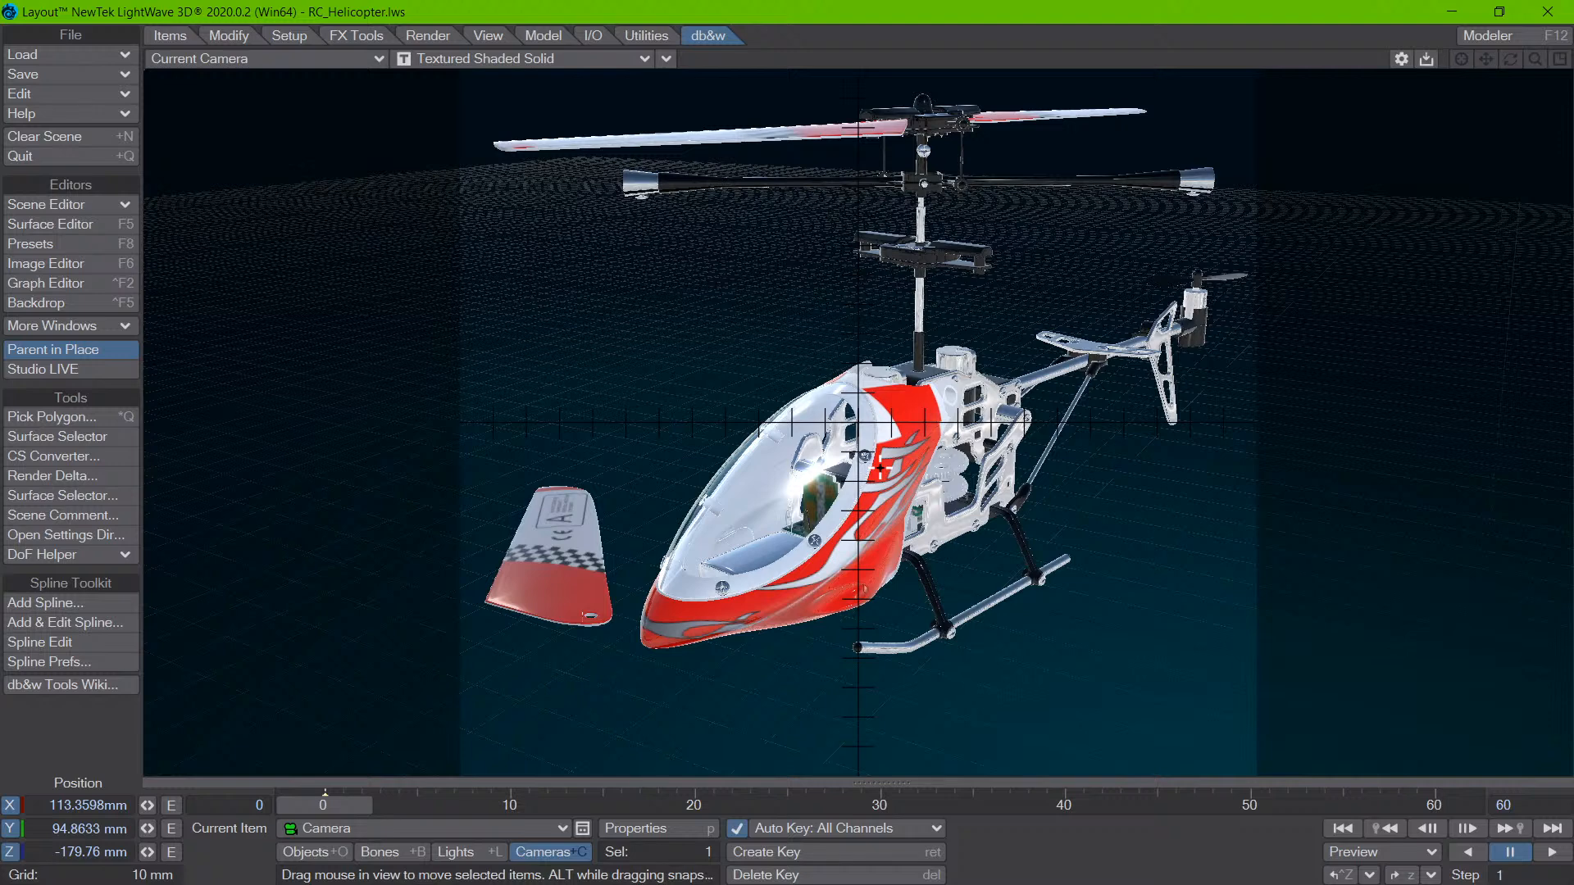
- Restart the Pick Polygon tool and pick the upper red Texture_body side beside the canopy to check its options
key("ctrl+q")
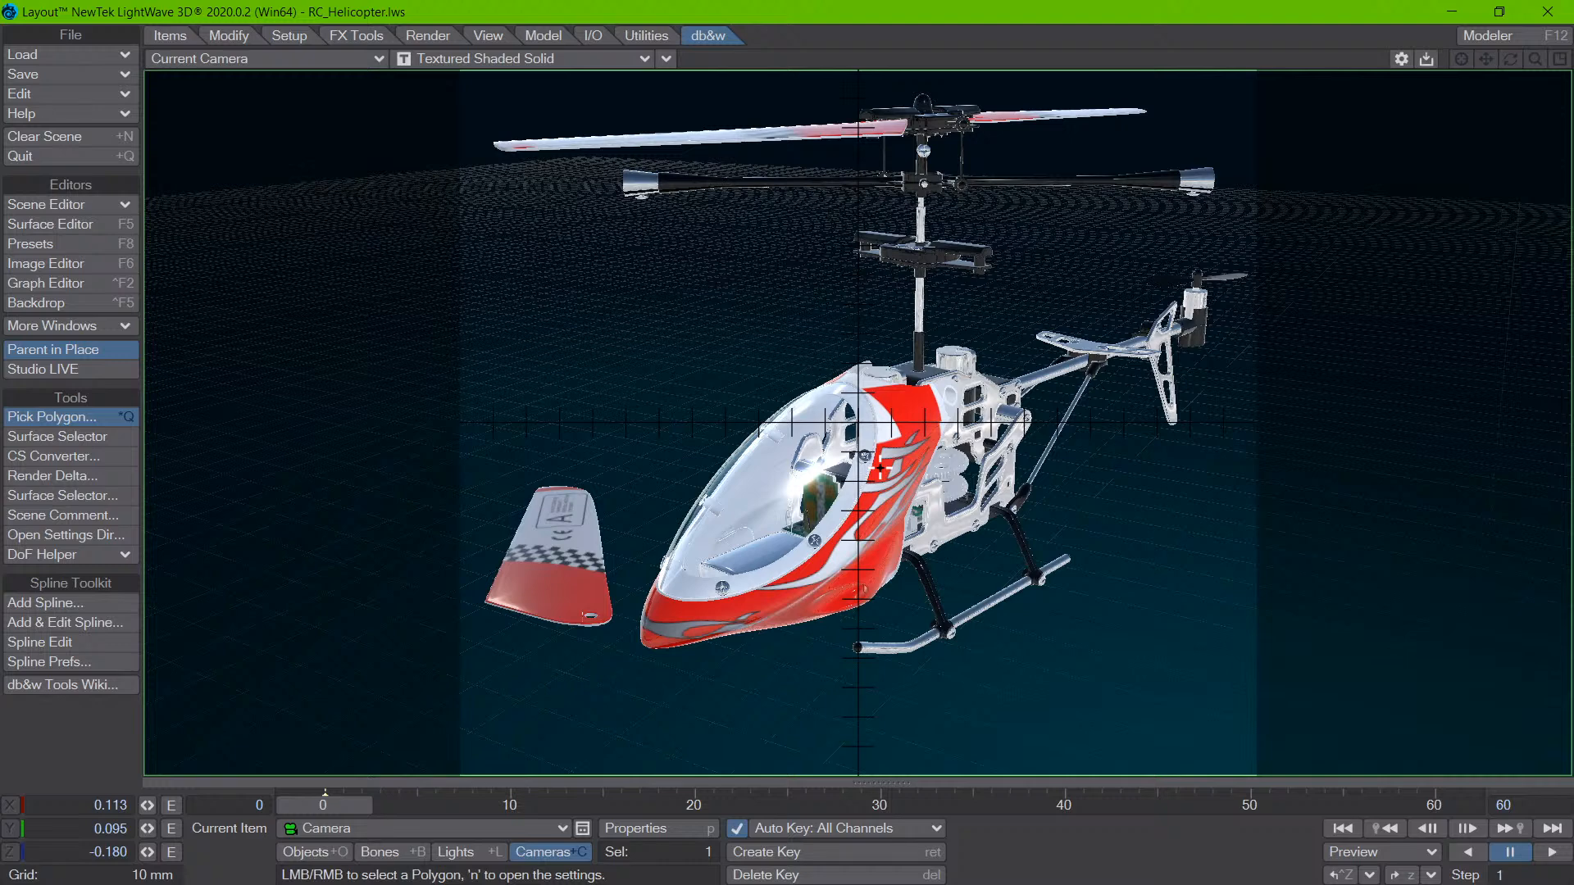
left_click(881, 468)
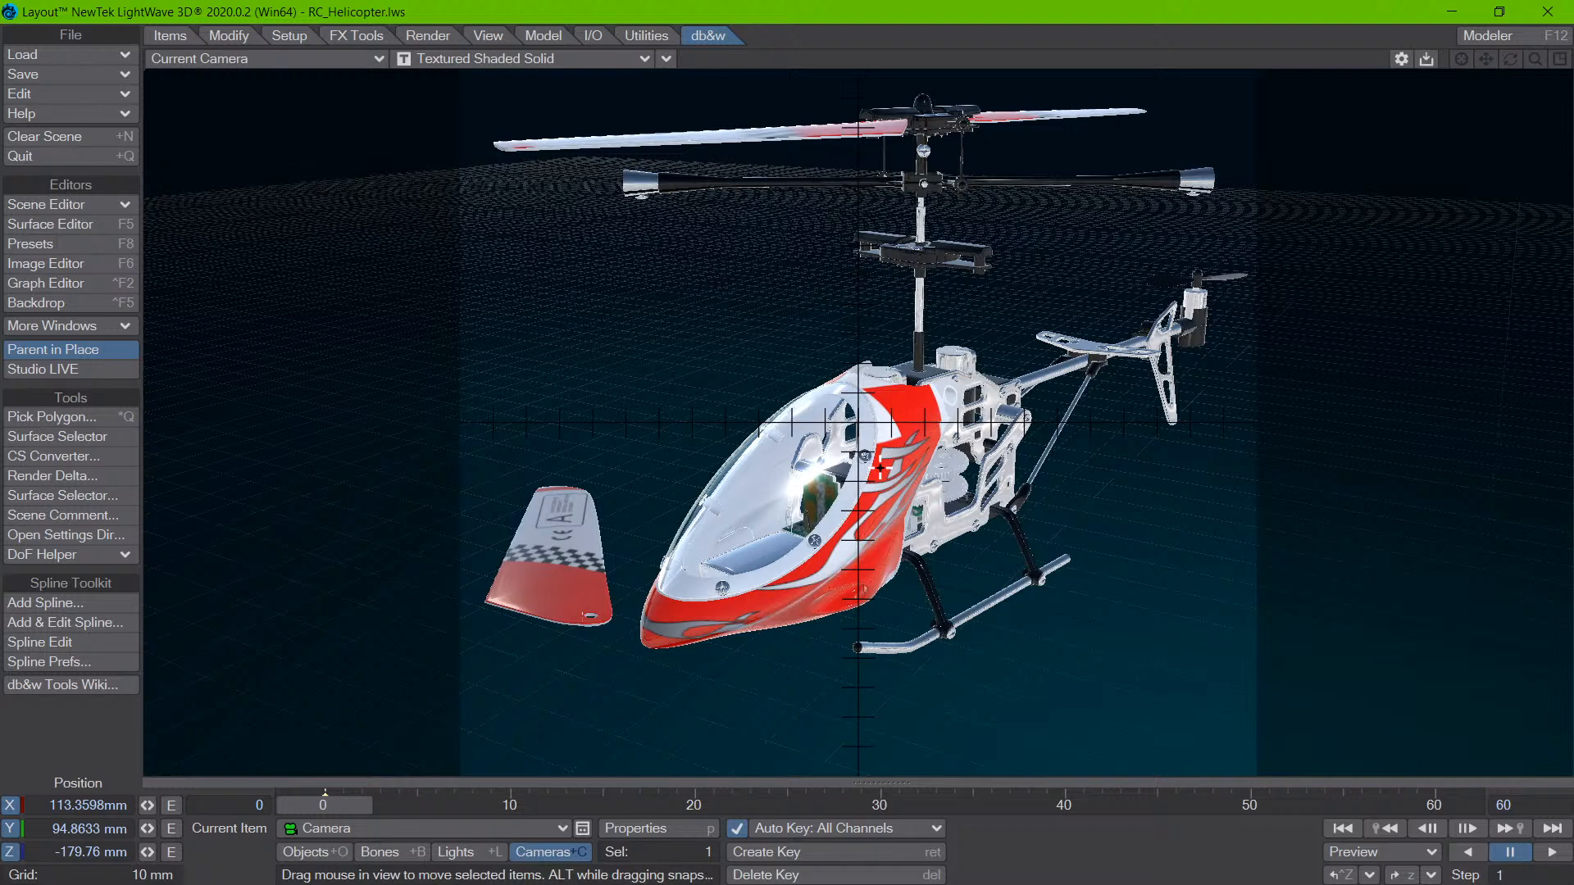
key("n")
key("Escape")
- Reactivate Pick Polygon and open its settings to review the Left Mouse Button and Preselection Highlight options
key("ctrl+q")
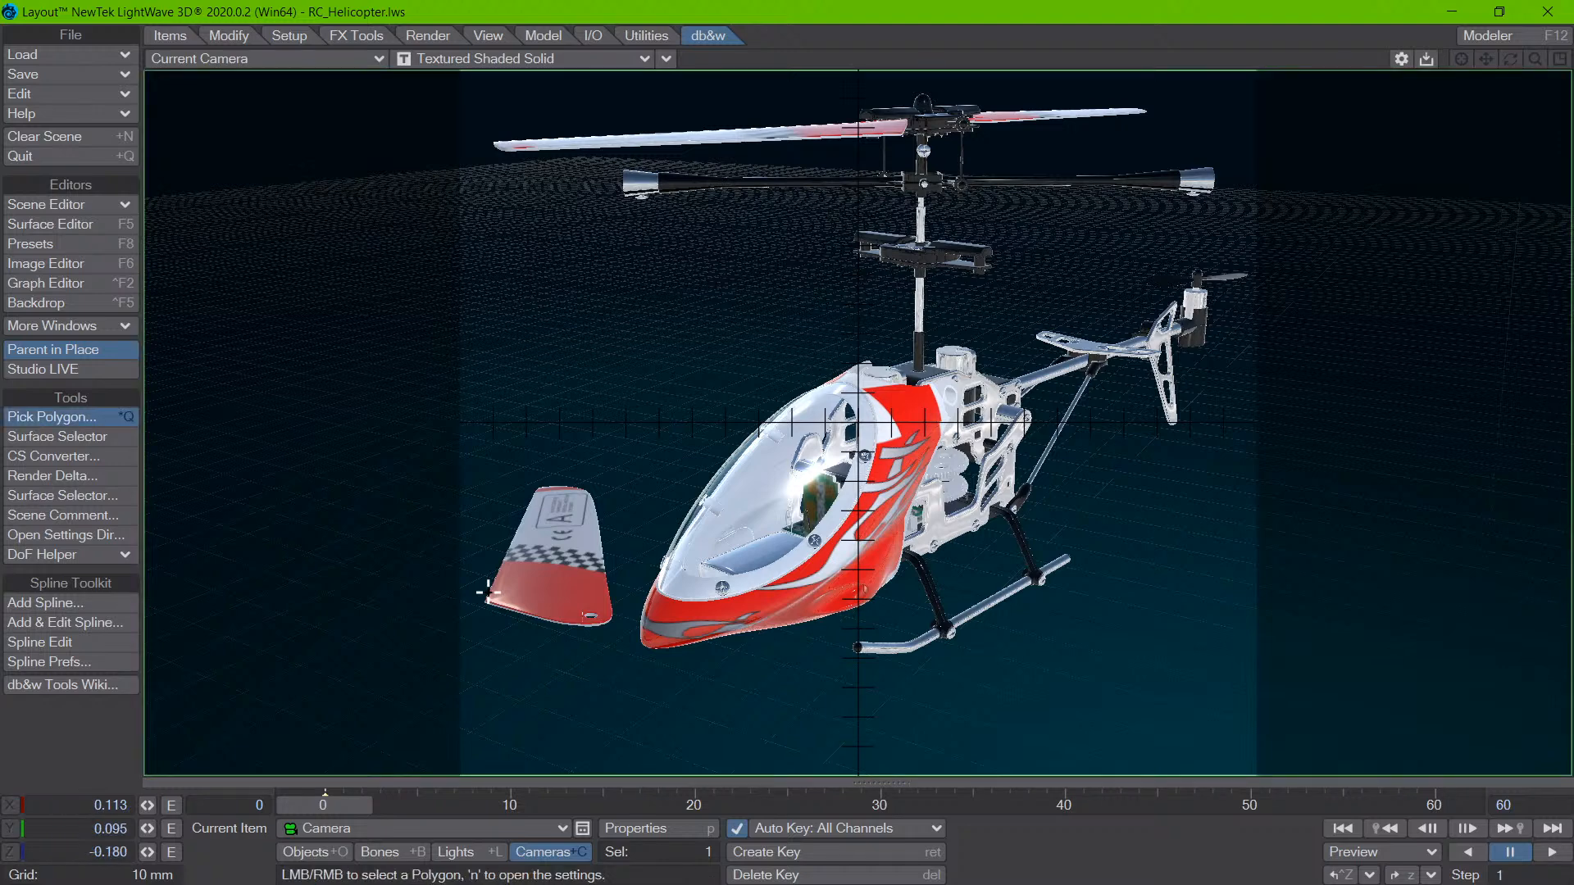
key("n")
left_click_drag(145, 126, 447, 184)
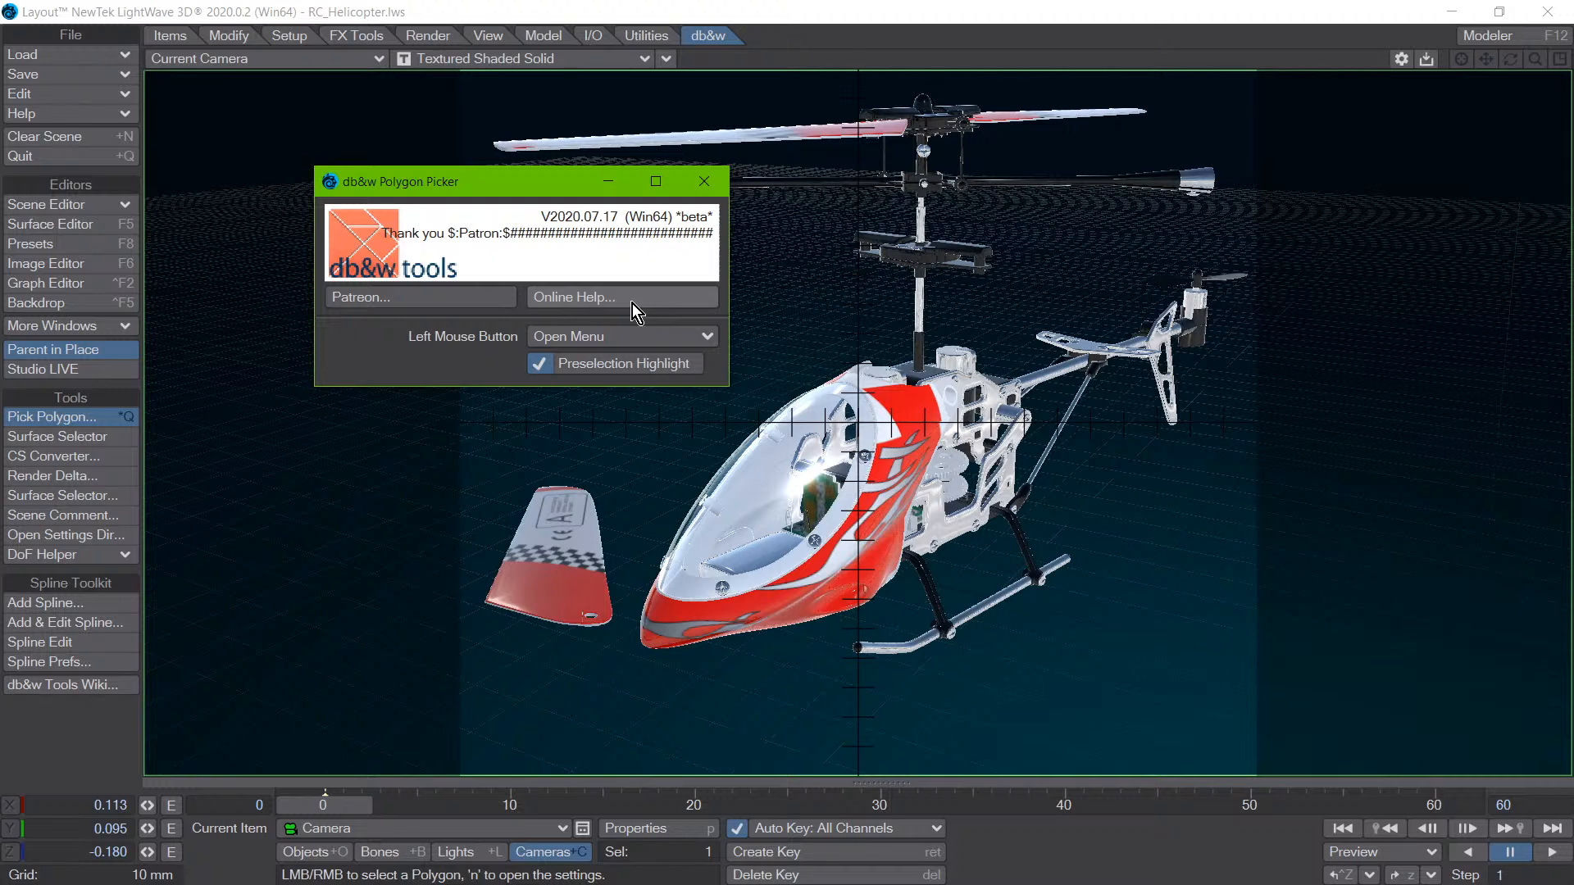
left_click(705, 182)
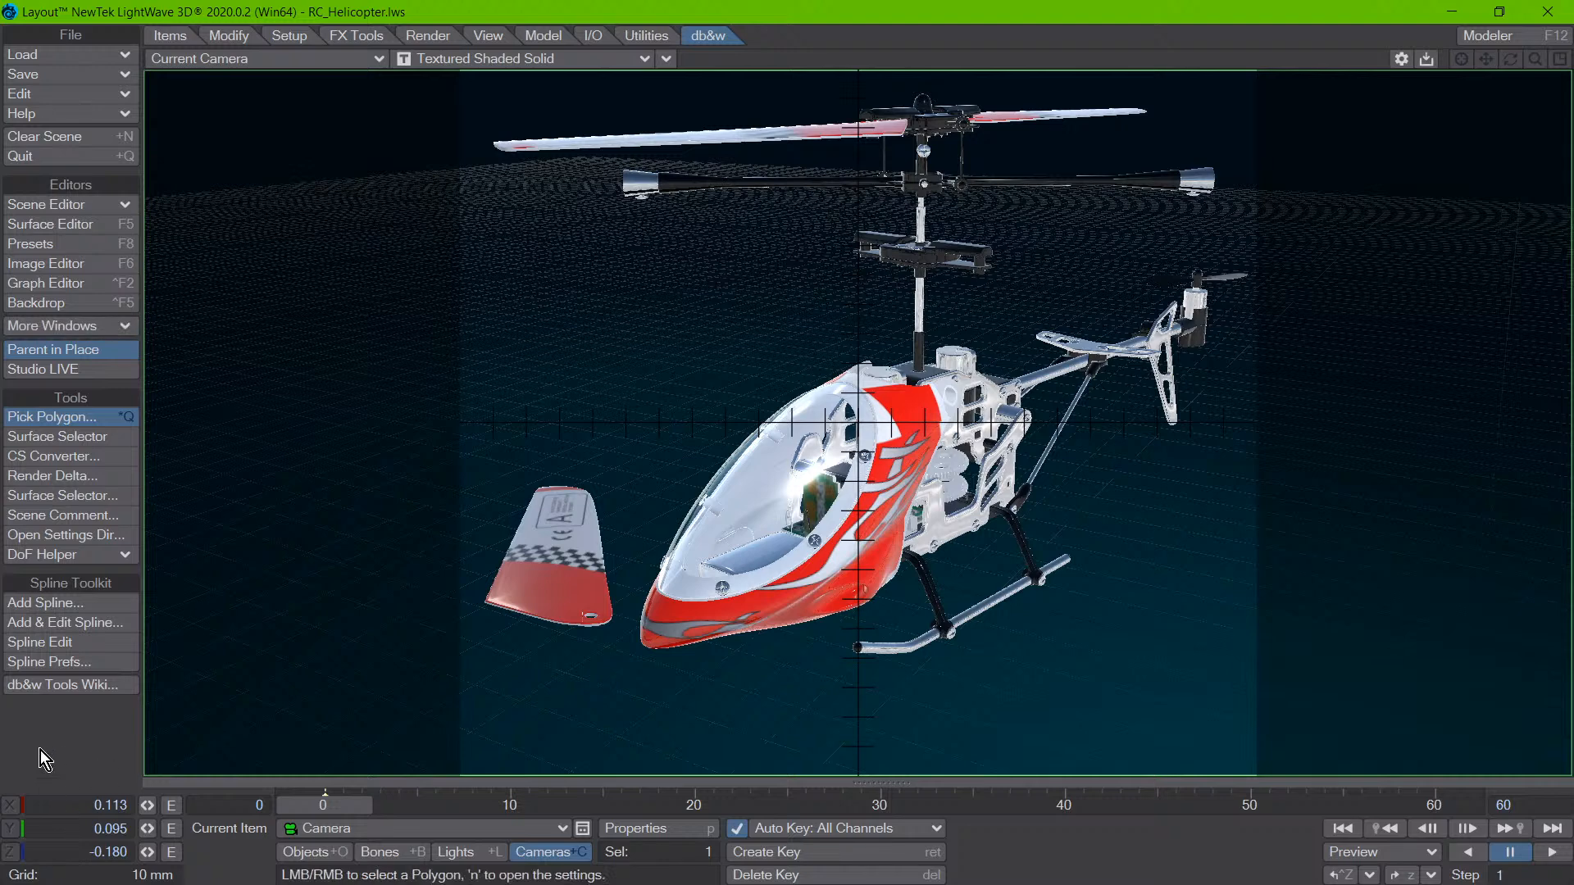
- Open the db&w Tools wiki in the browser, look through the plugin documentation page and return to Layout
left_click(86, 687)
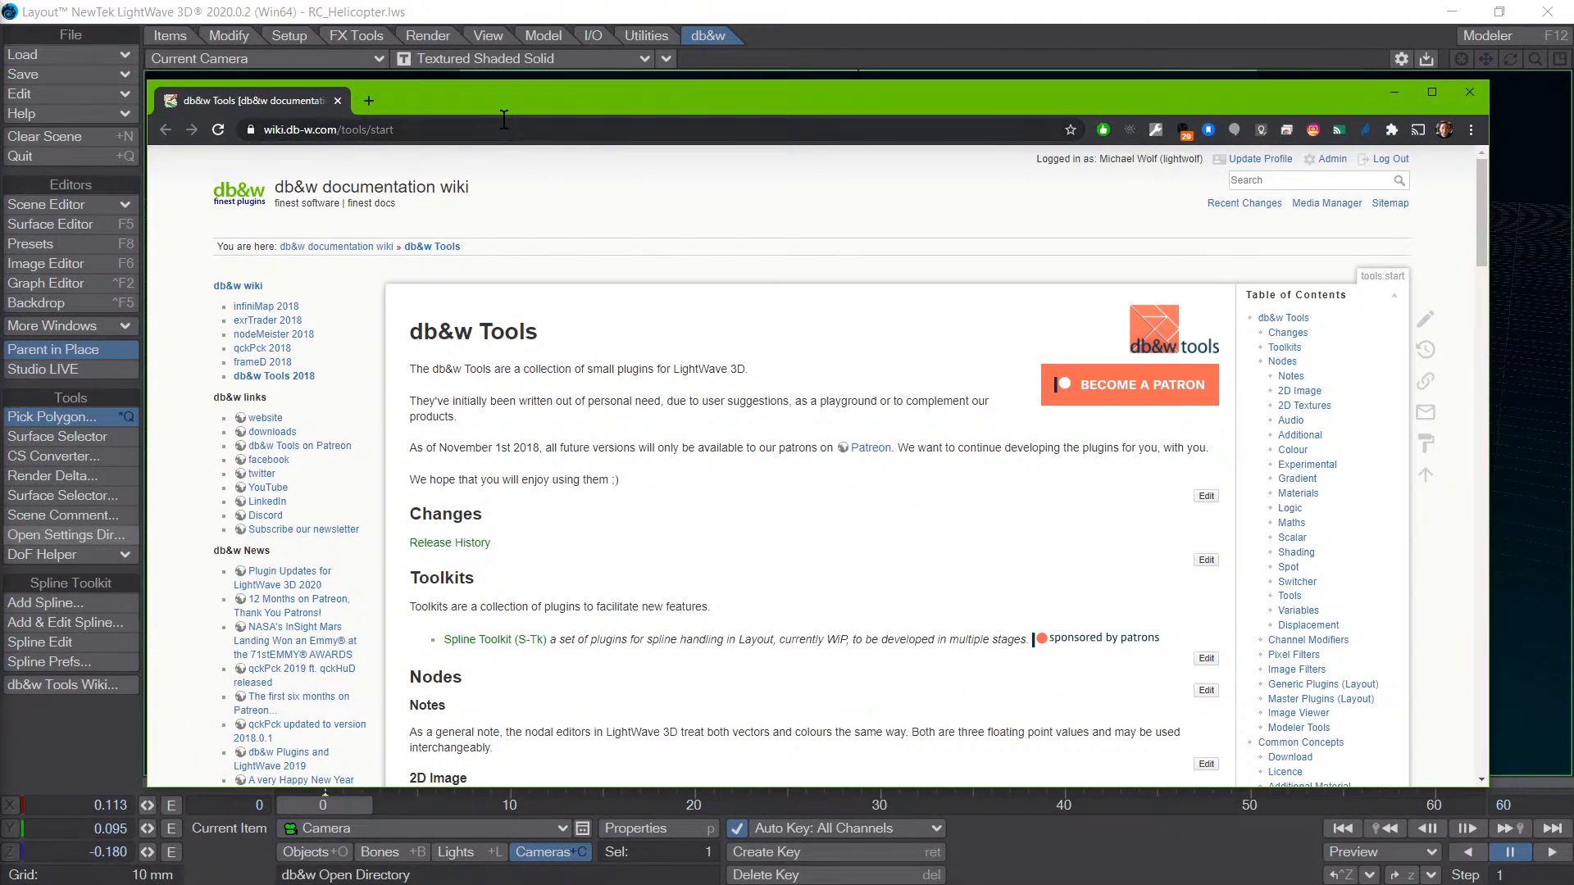
left_click_drag(524, 100, 582, 44)
scroll(606, 263, "down", 20)
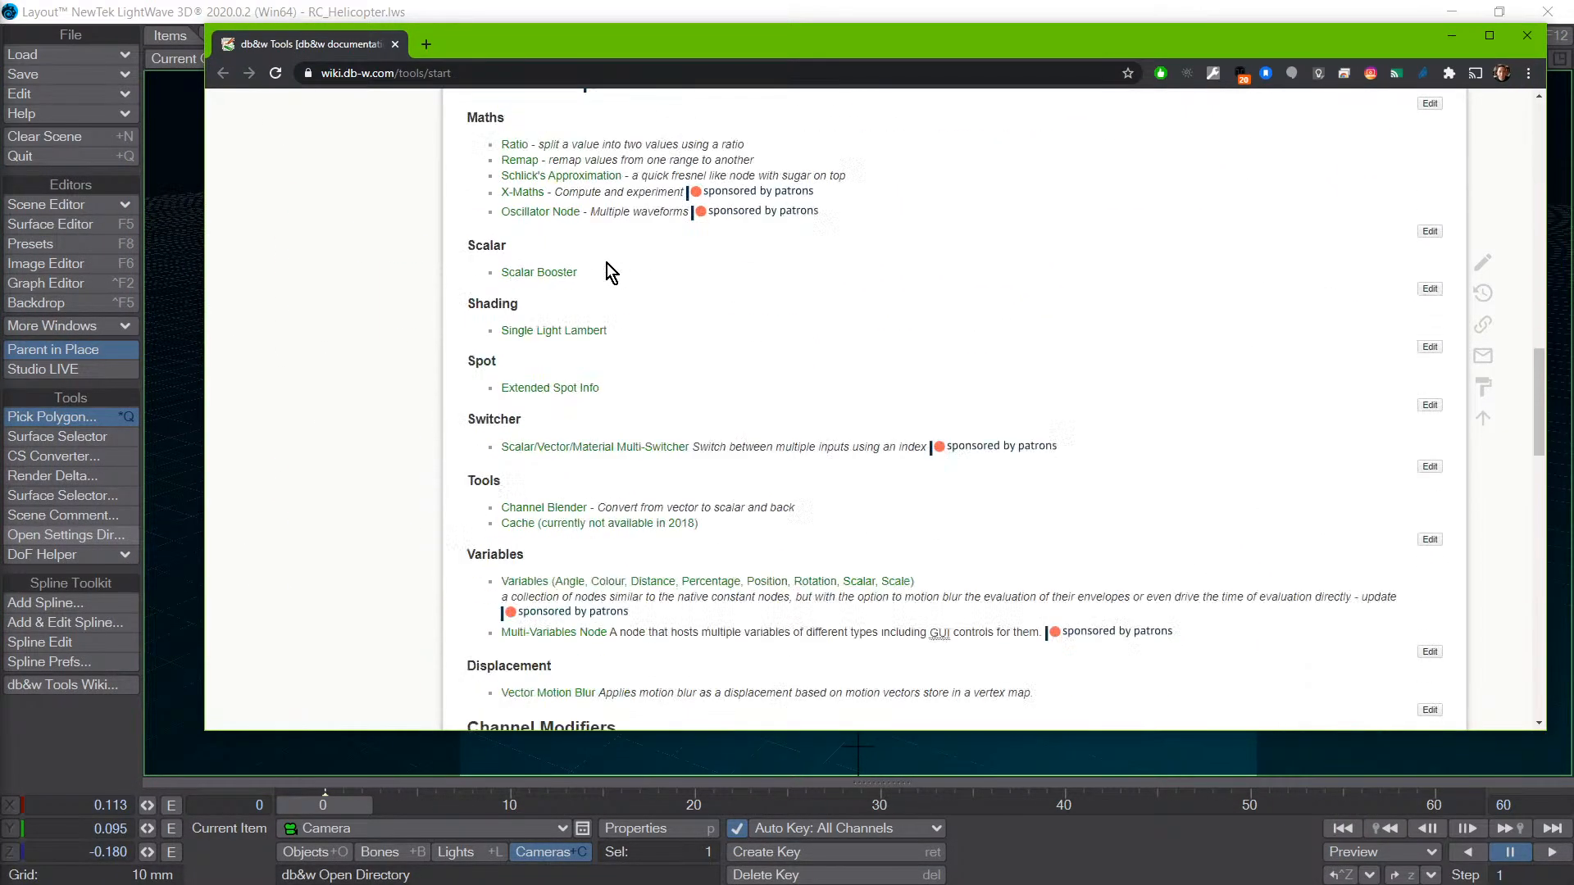
scroll(606, 263, "up", 20)
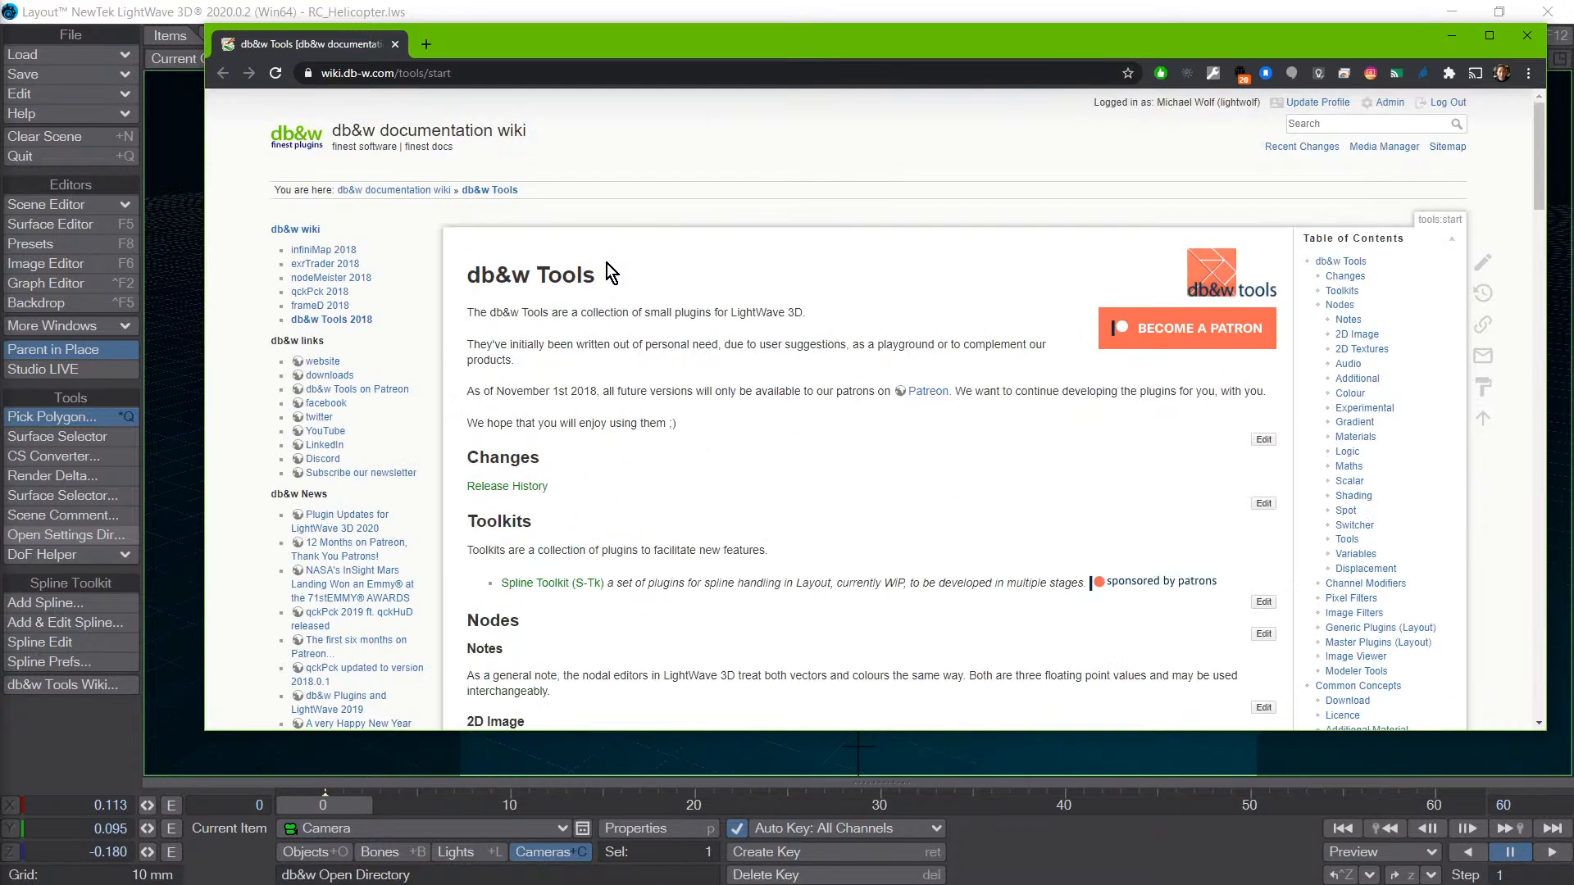
left_click(1526, 37)
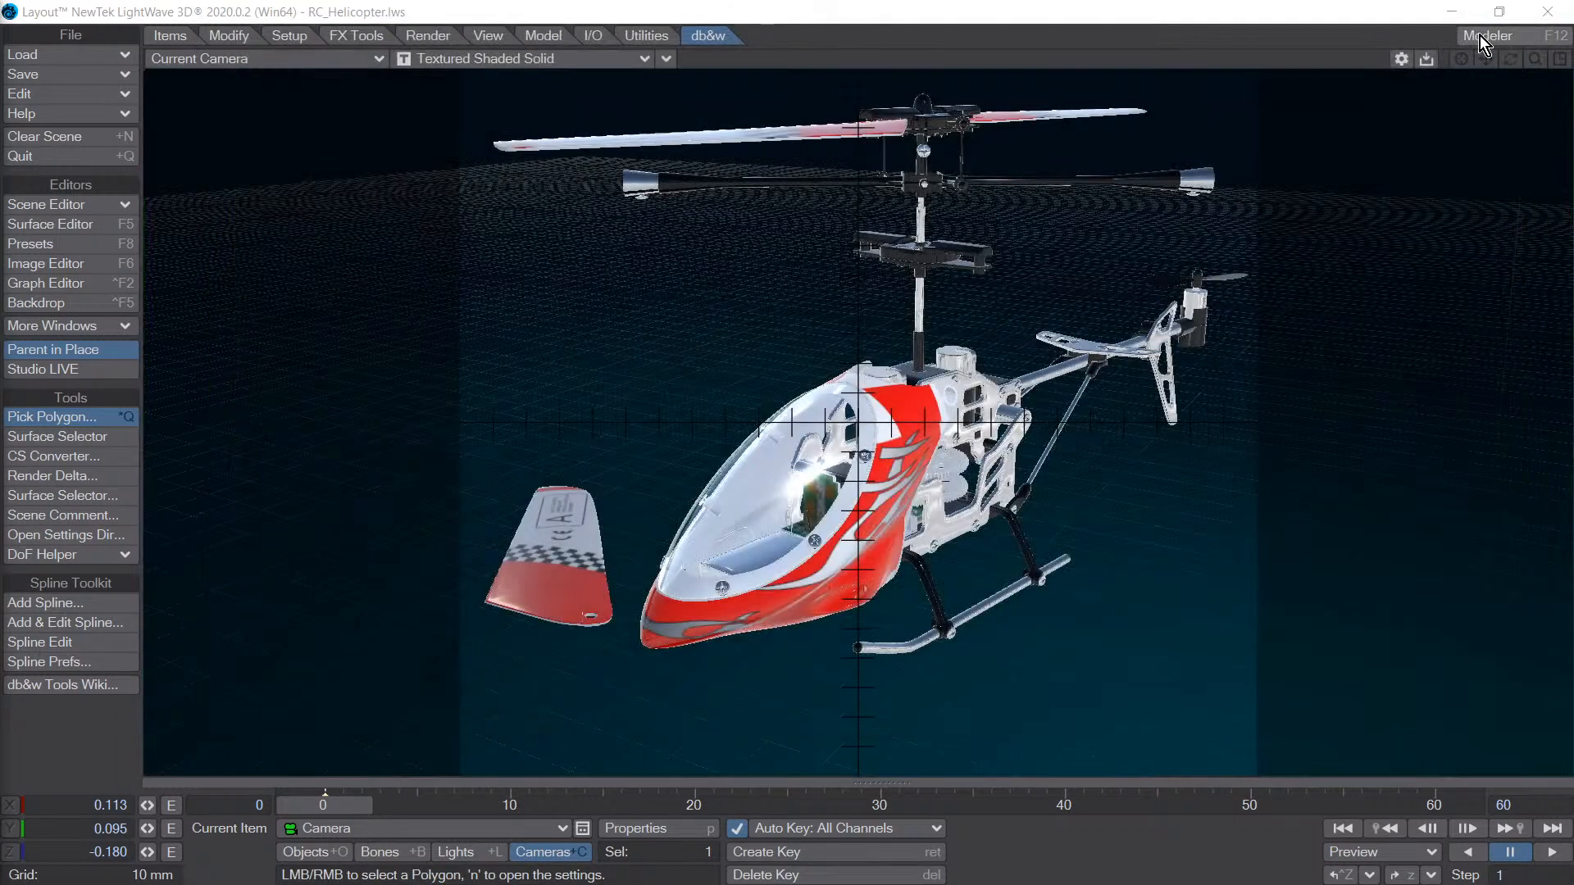
left_click(33, 762)
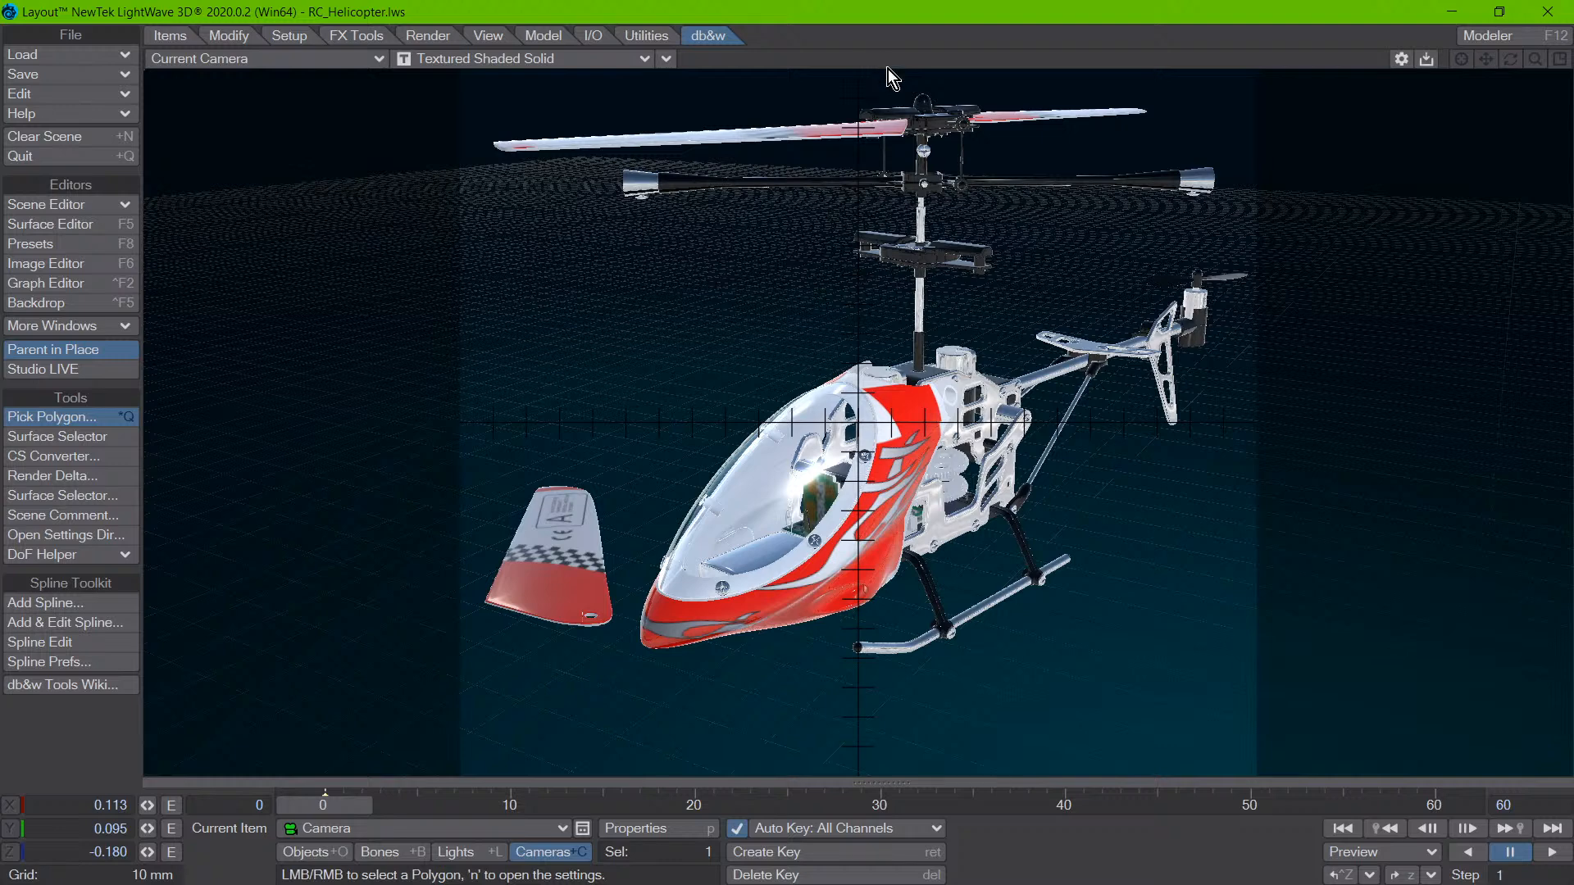
- Switch to the four-view layout and try Pick Polygon on the helicopter's side frame in the Right view
key("KP_0")
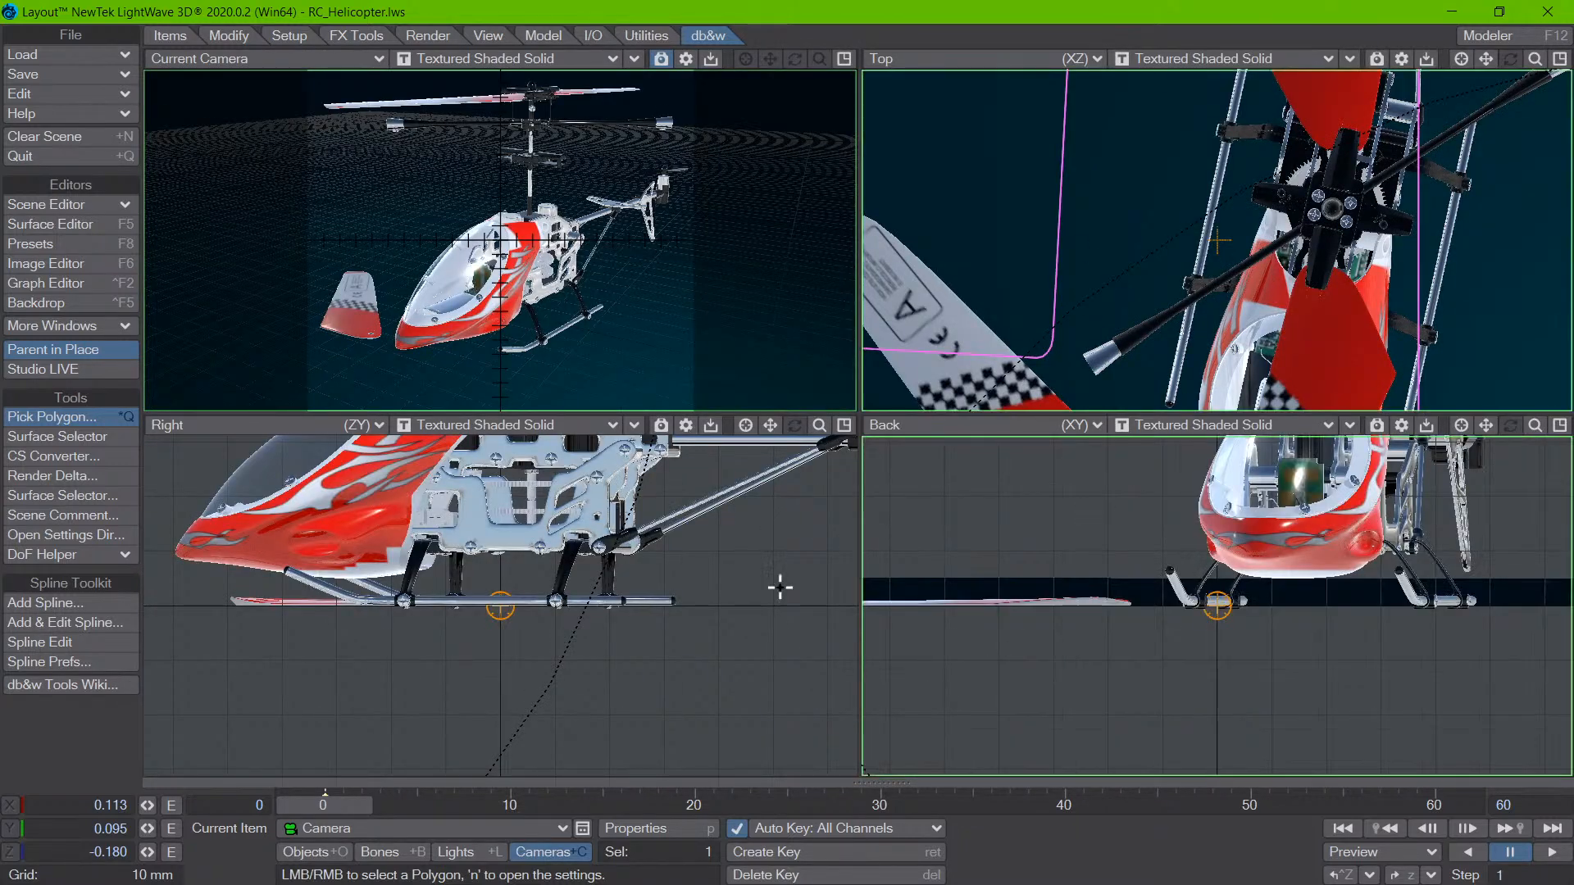
mouse_move(538, 544)
left_mouse_down()
mouse_move(515, 560)
mouse_move(447, 511)
mouse_move(470, 501)
left_mouse_up()
left_click(906, 510)
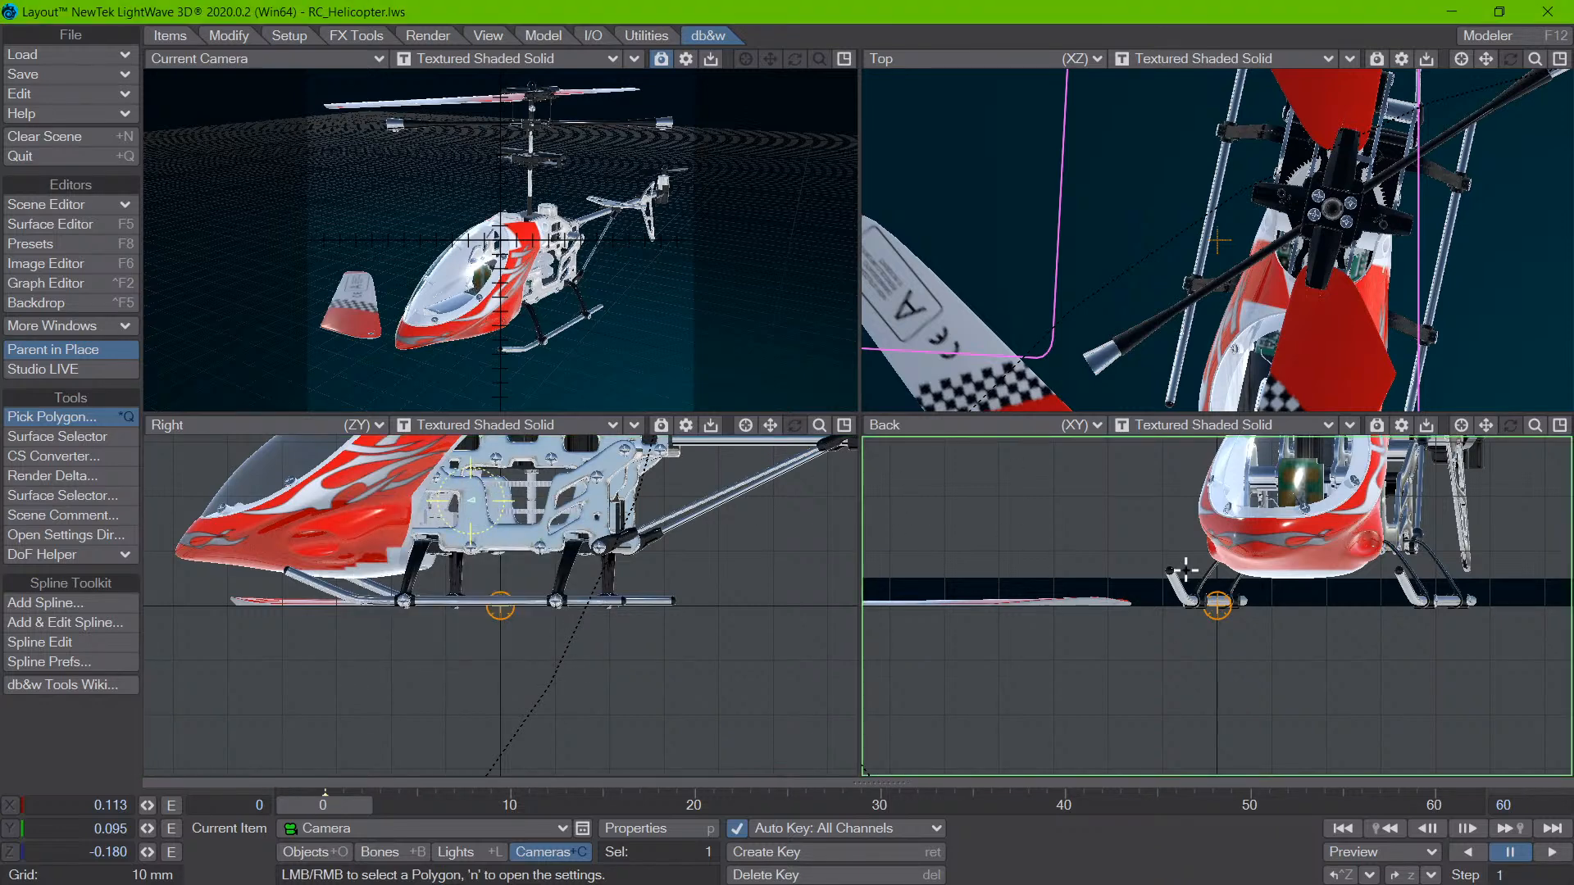
key("n")
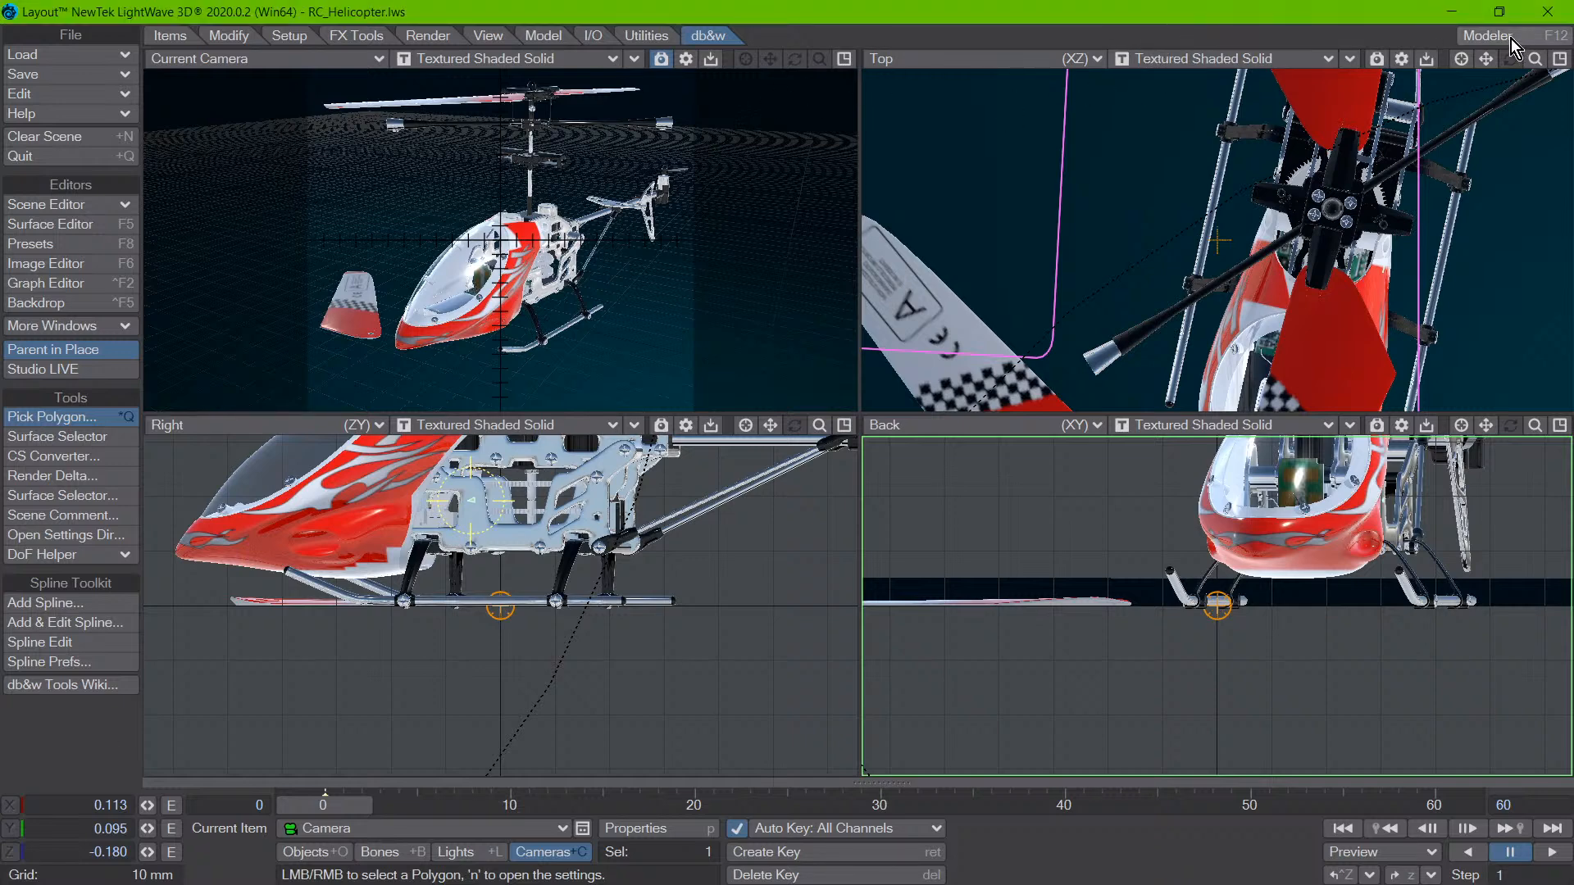
left_click(1548, 11)
left_click(868, 852)
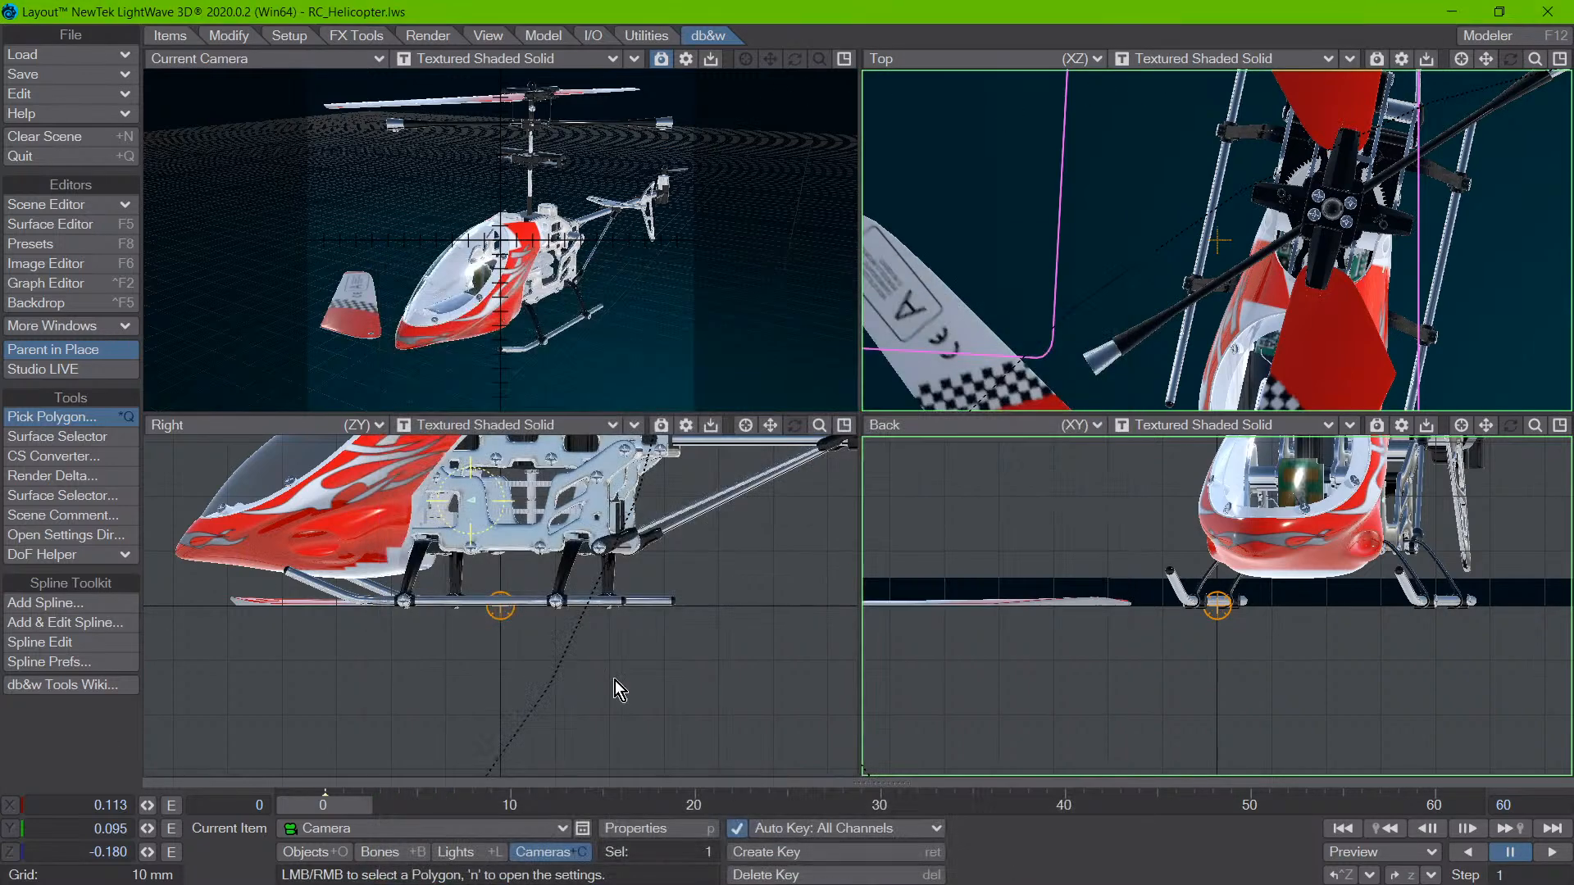